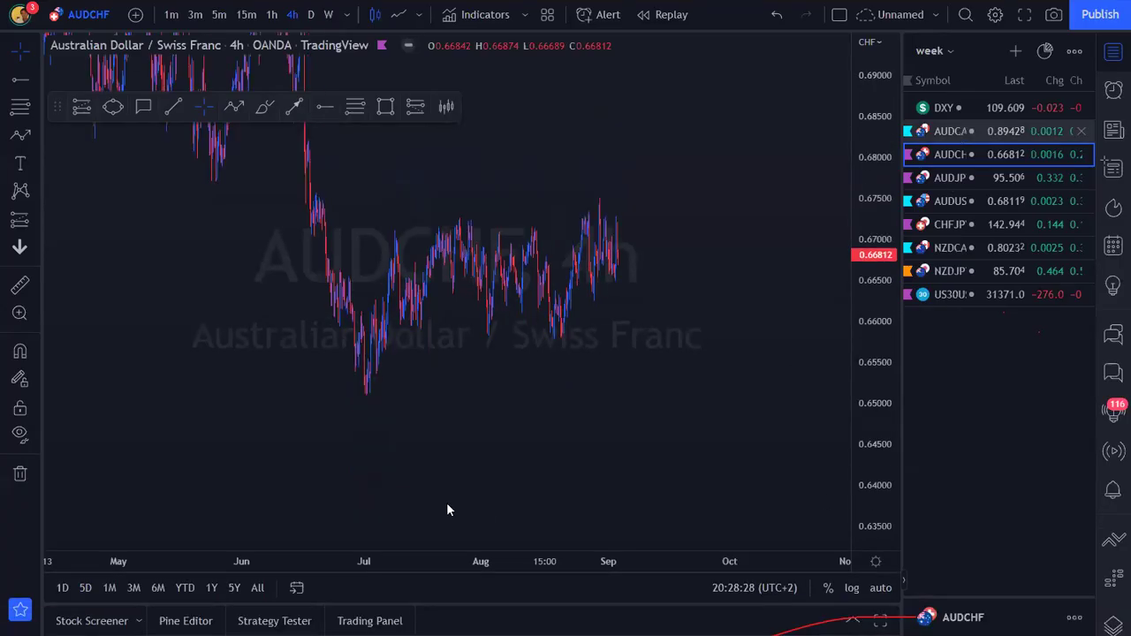
Open the AUDCAD chart and examine the yellow descending channel and support zone on the daily timeframe.
{"action": "key", "text": "Up"}
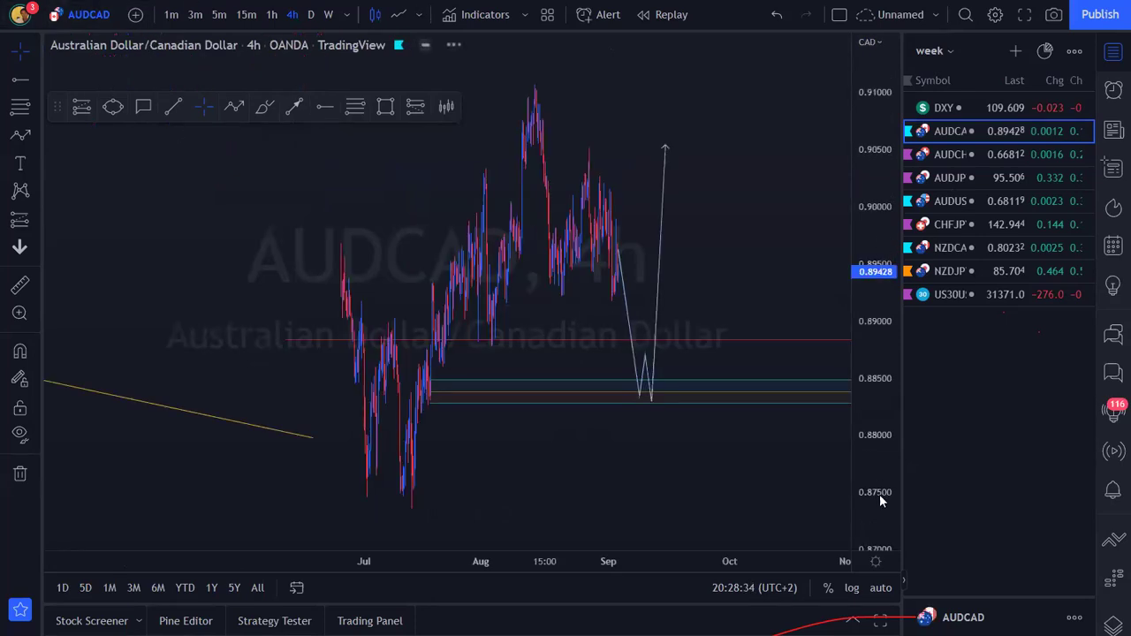
{"action": "left_click_drag", "start_coordinate": [881, 501], "coordinate": [880, 534]}
{"action": "left_click_drag", "start_coordinate": [435, 563], "coordinate": [677, 563]}
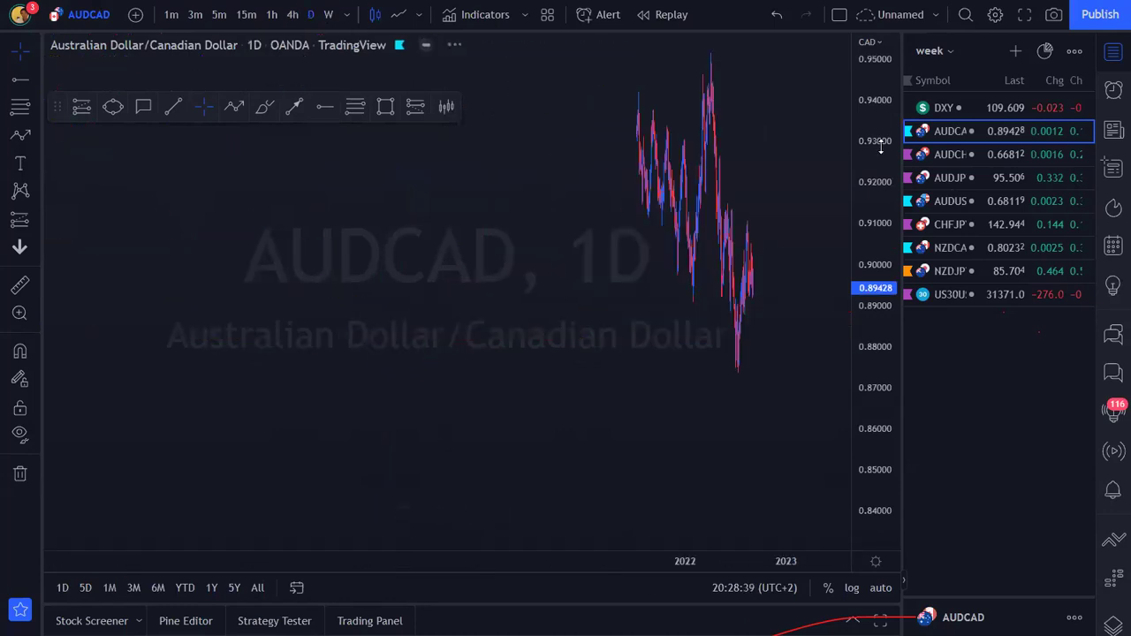
{"action": "left_click_drag", "start_coordinate": [881, 147], "coordinate": [864, 382]}
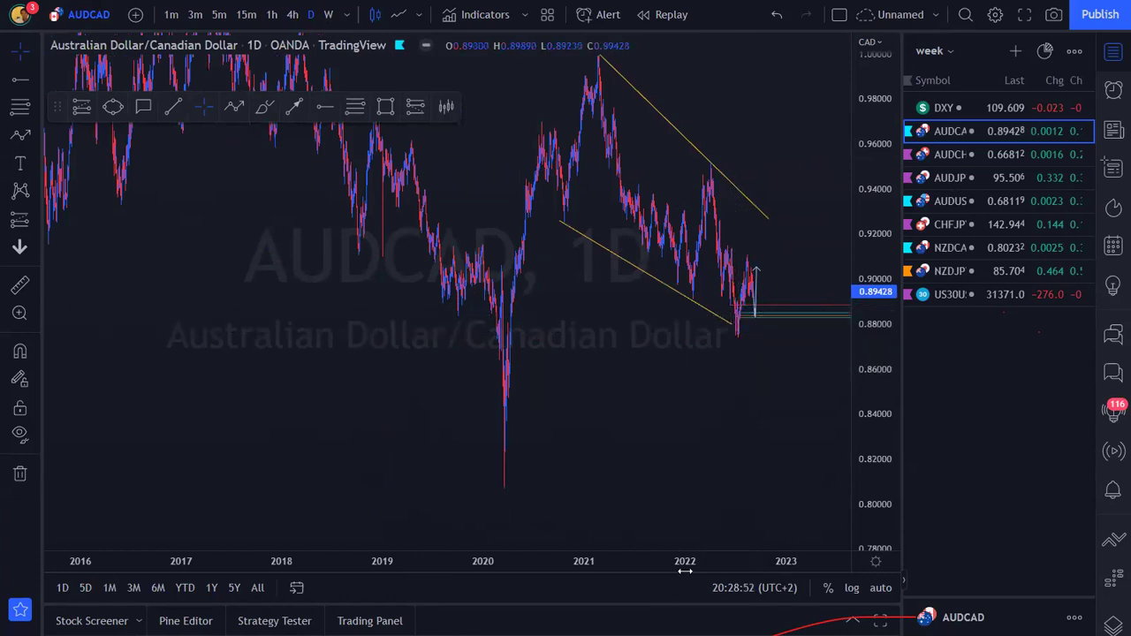
{"action": "left_click_drag", "start_coordinate": [685, 571], "coordinate": [416, 575]}
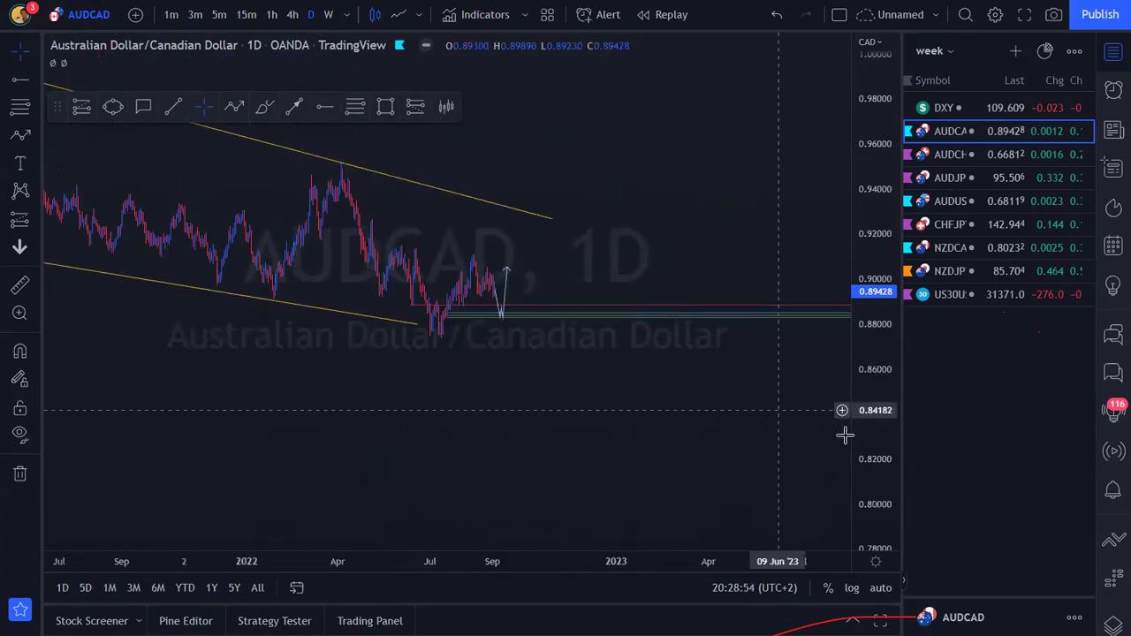
{"action": "left_click_drag", "start_coordinate": [878, 463], "coordinate": [326, 338]}
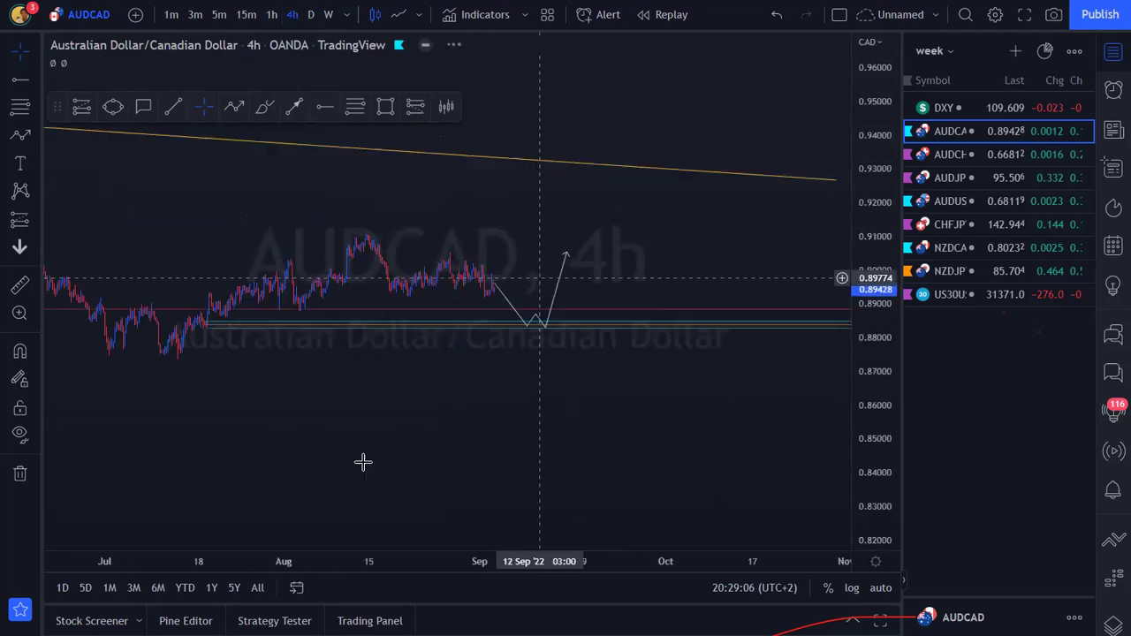
On the 4-hour AUDCAD chart, brush a downward arrow toward the support zone, an underline below the early-August lows and a cross at the zone.
{"action": "left_click_drag", "start_coordinate": [402, 567], "coordinate": [570, 565]}
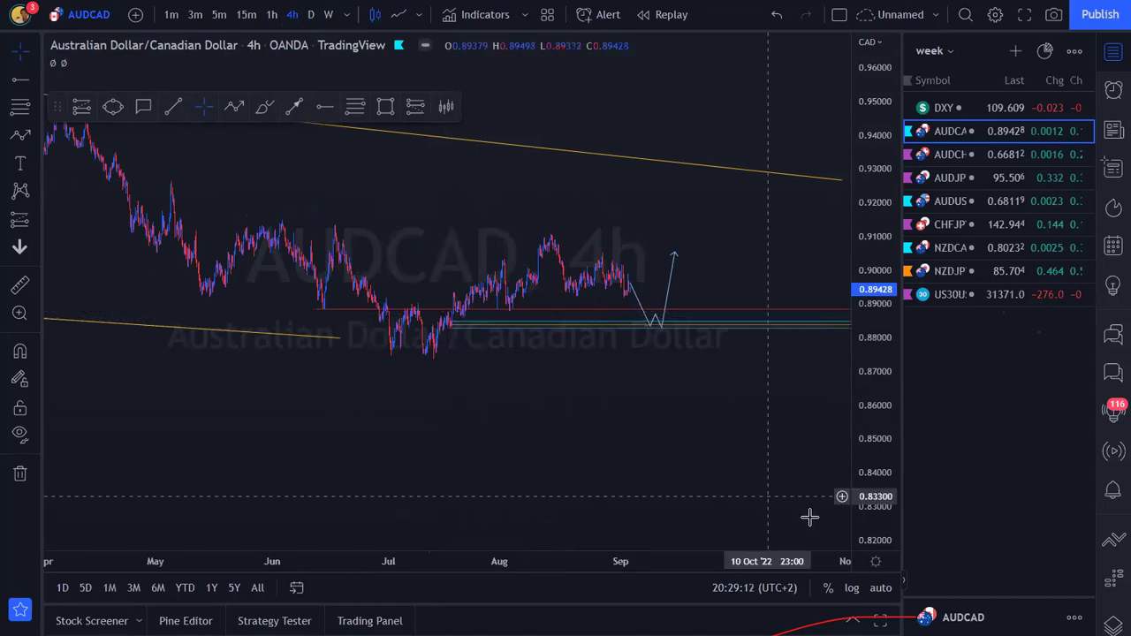
{"action": "left_click_drag", "start_coordinate": [866, 450], "coordinate": [870, 287]}
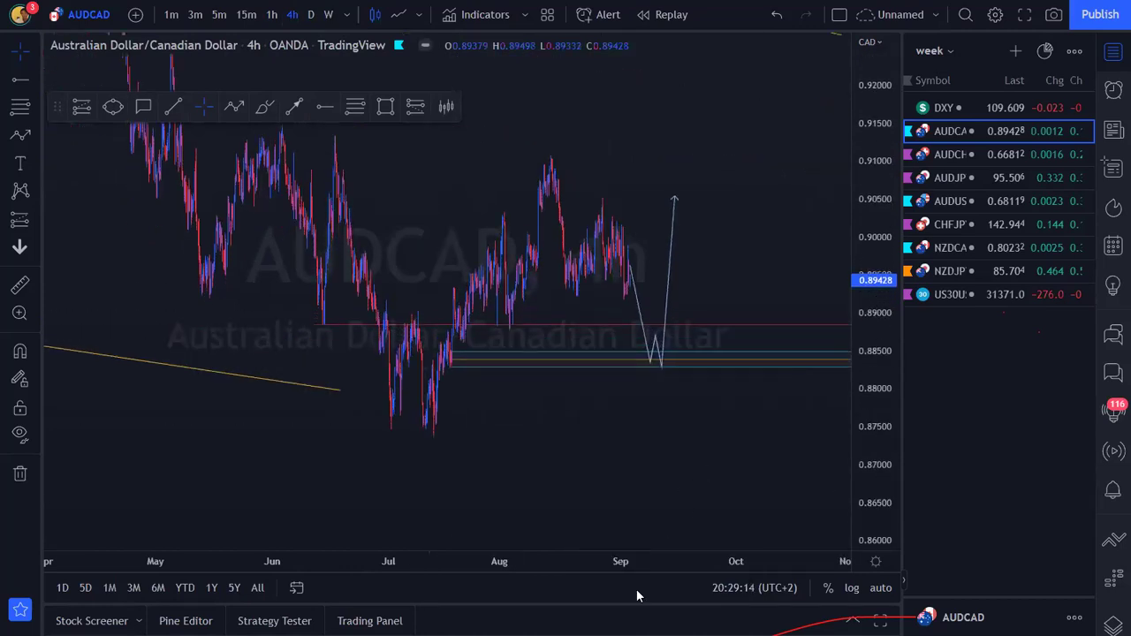
{"action": "scroll", "coordinate": [576, 544], "scroll_direction": "up", "scroll_amount": 3}
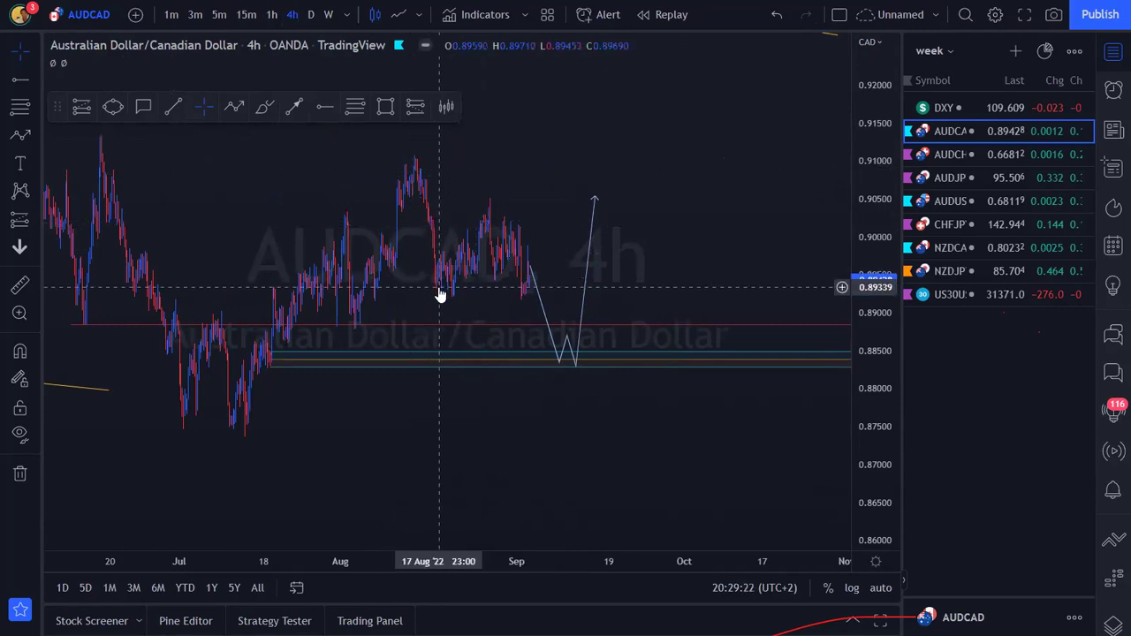
{"action": "left_click", "coordinate": [264, 107]}
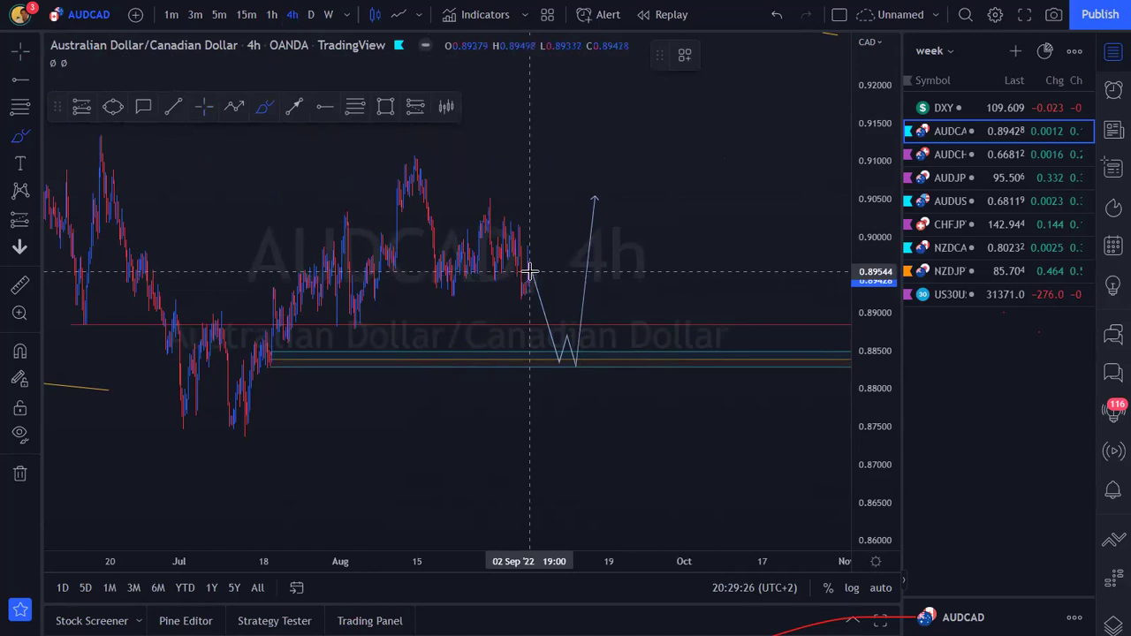
{"action": "mouse_move", "coordinate": [530, 265]}
{"action": "left_mouse_down"}
{"action": "mouse_move", "coordinate": [554, 345]}
{"action": "mouse_move", "coordinate": [539, 331]}
{"action": "left_mouse_up"}
{"action": "left_click_drag", "start_coordinate": [332, 327], "coordinate": [367, 328]}
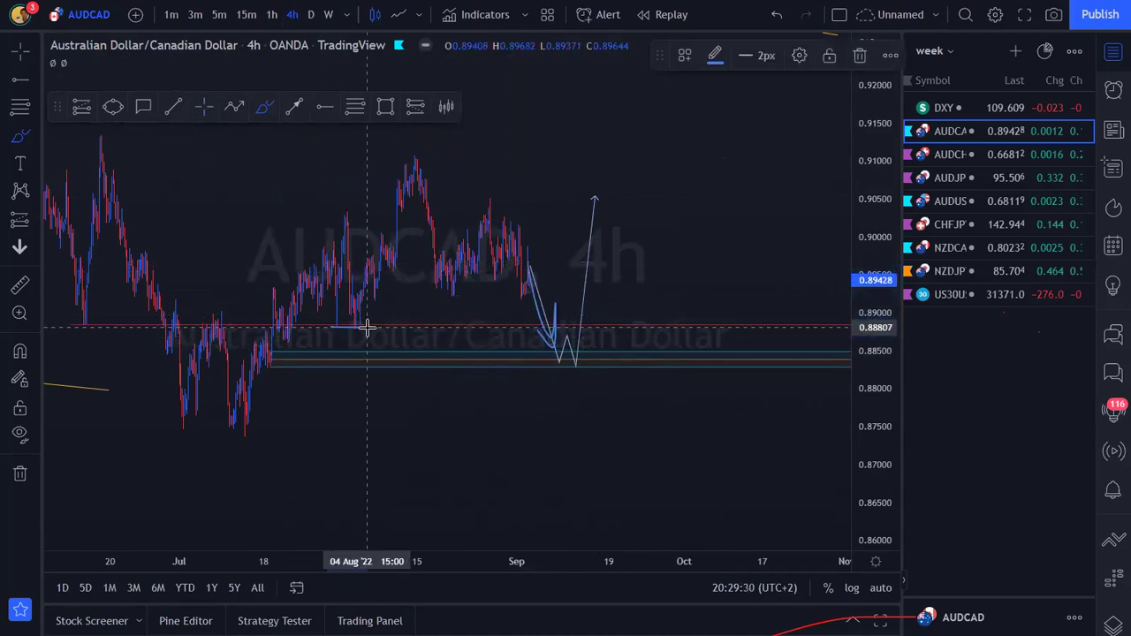
{"action": "mouse_move", "coordinate": [573, 344]}
{"action": "left_mouse_down"}
{"action": "mouse_move", "coordinate": [595, 361]}
{"action": "mouse_move", "coordinate": [579, 360]}
{"action": "left_mouse_up"}
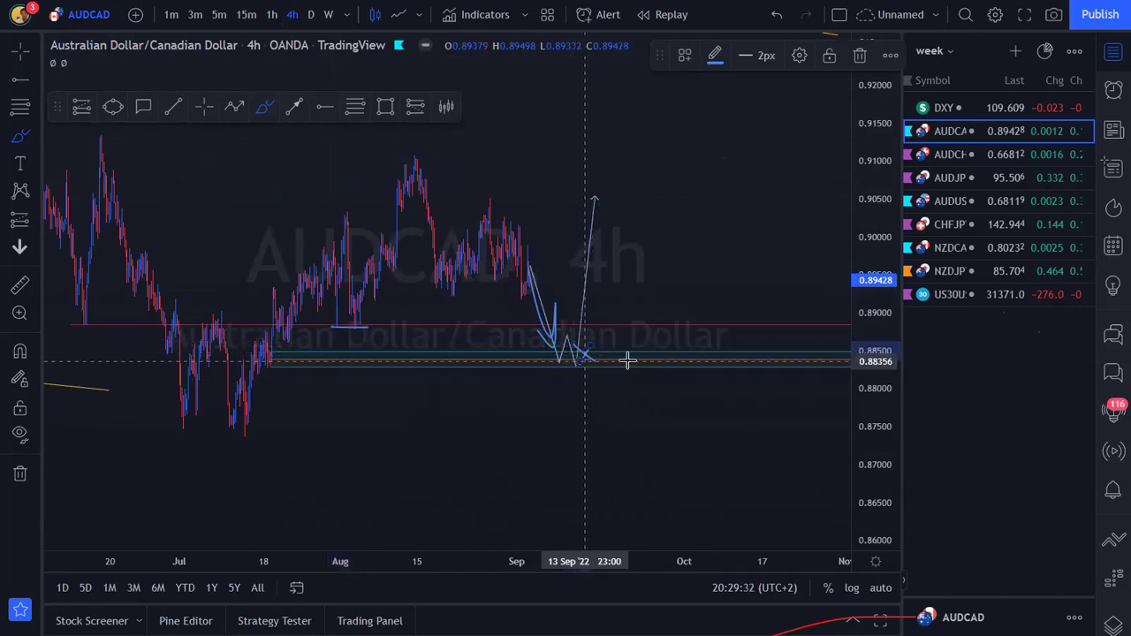
Circle the AUDCAD support zone on both sides of the projected low with the brush and sketch a bullish arrow rising from it.
{"action": "mouse_move", "coordinate": [662, 372]}
{"action": "left_mouse_down"}
{"action": "mouse_move", "coordinate": [631, 335]}
{"action": "mouse_move", "coordinate": [657, 362]}
{"action": "left_mouse_up"}
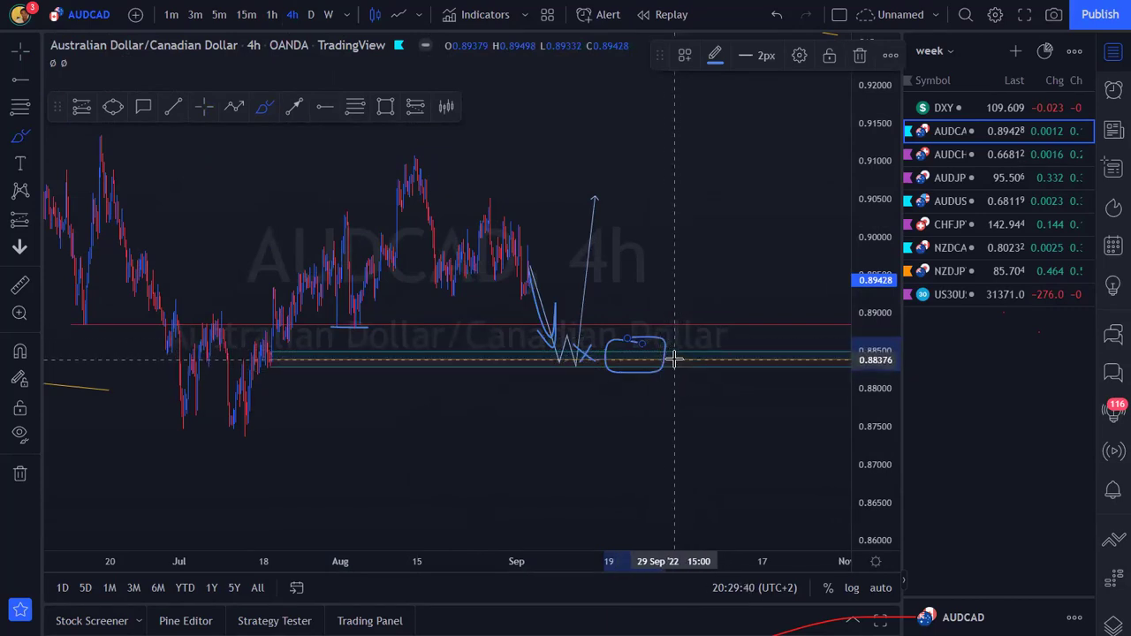
{"action": "mouse_move", "coordinate": [674, 358]}
{"action": "left_mouse_down"}
{"action": "mouse_move", "coordinate": [725, 248]}
{"action": "mouse_move", "coordinate": [737, 245]}
{"action": "mouse_move", "coordinate": [748, 281]}
{"action": "left_mouse_up"}
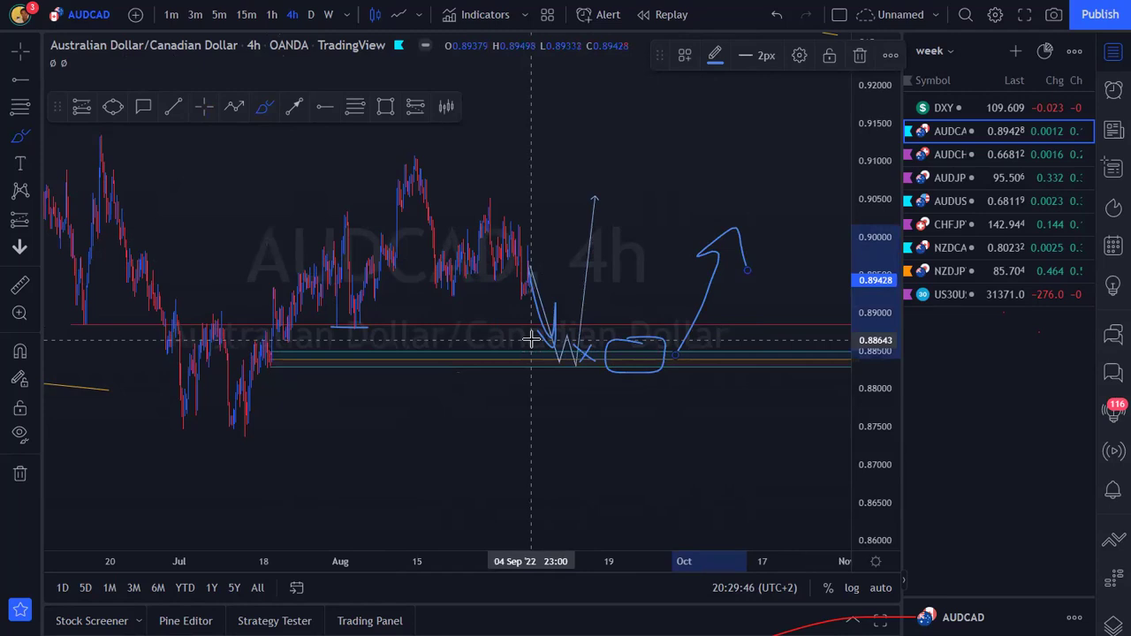
{"action": "mouse_move", "coordinate": [529, 338]}
{"action": "left_mouse_down"}
{"action": "mouse_move", "coordinate": [413, 338]}
{"action": "mouse_move", "coordinate": [415, 376]}
{"action": "left_mouse_up"}
{"action": "mouse_move", "coordinate": [487, 376]}
{"action": "left_mouse_down"}
{"action": "mouse_move", "coordinate": [536, 362]}
{"action": "mouse_move", "coordinate": [489, 352]}
{"action": "left_mouse_up"}
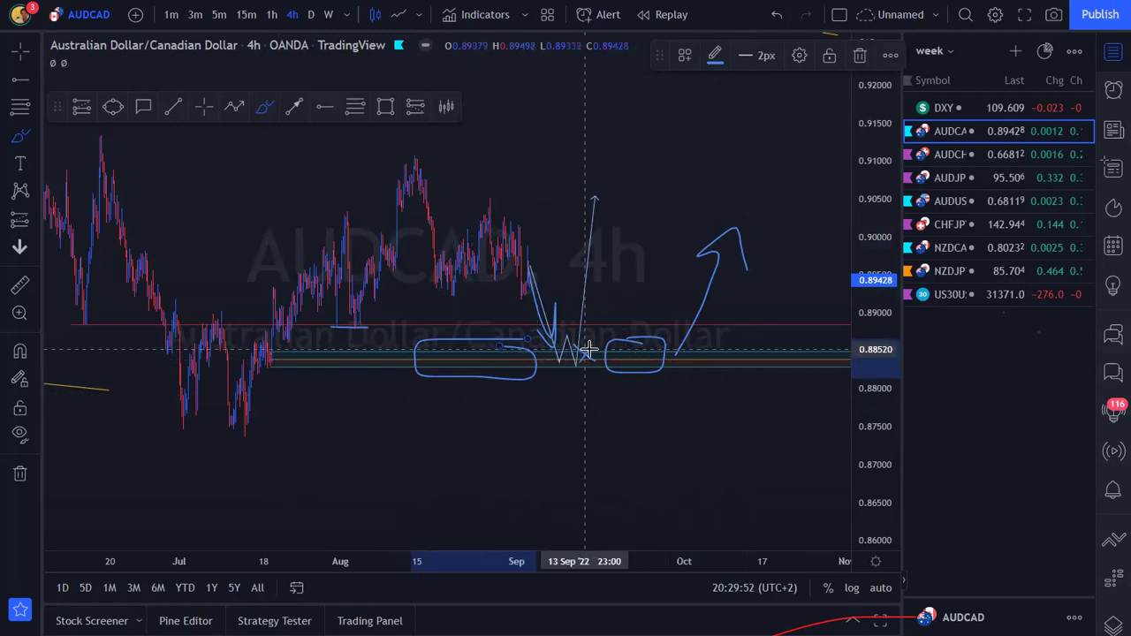
{"action": "left_click_drag", "start_coordinate": [594, 343], "coordinate": [602, 361]}
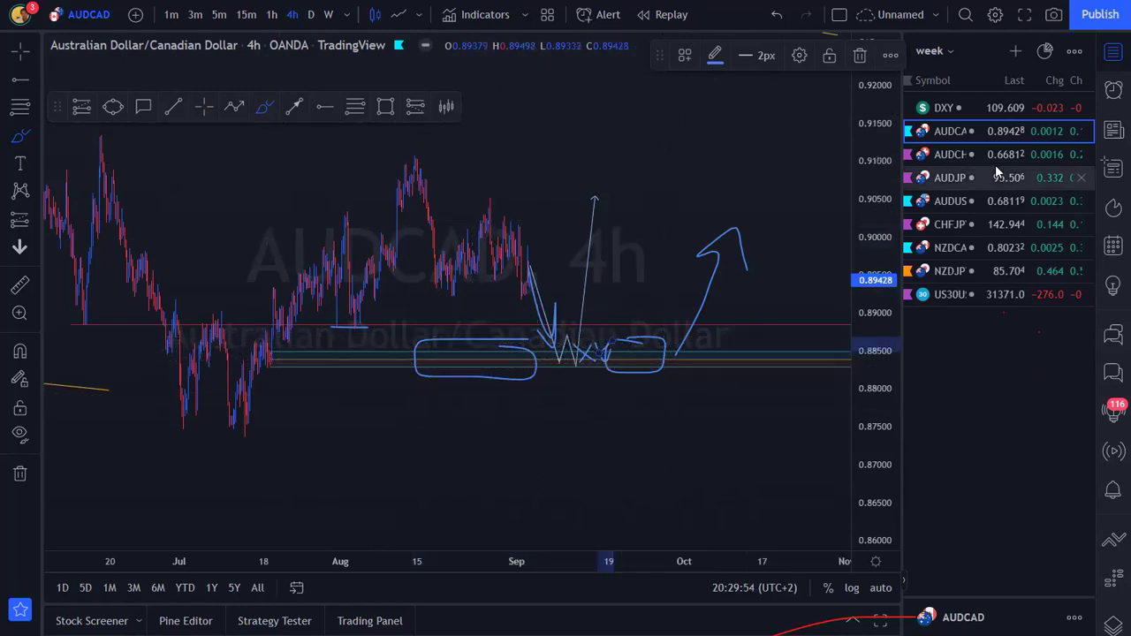
Open the AUDCHF chart on the weekly timeframe and fit the swings since 2016 in view.
{"action": "left_click", "coordinate": [958, 153]}
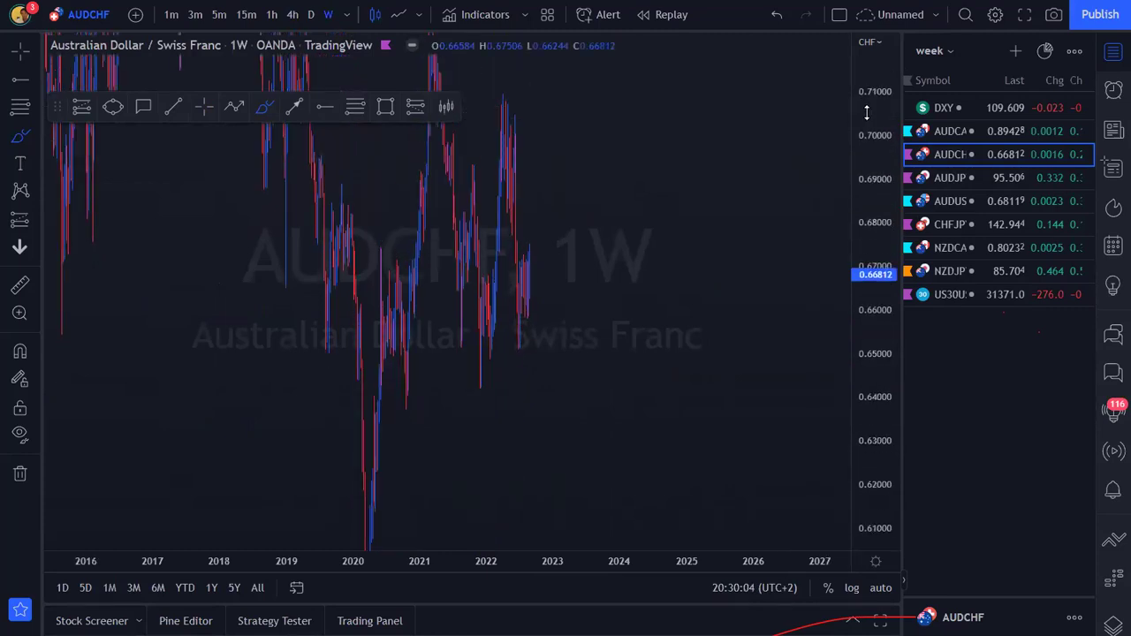
{"action": "left_click_drag", "start_coordinate": [875, 420], "coordinate": [875, 433]}
{"action": "left_click_drag", "start_coordinate": [873, 147], "coordinate": [861, 417]}
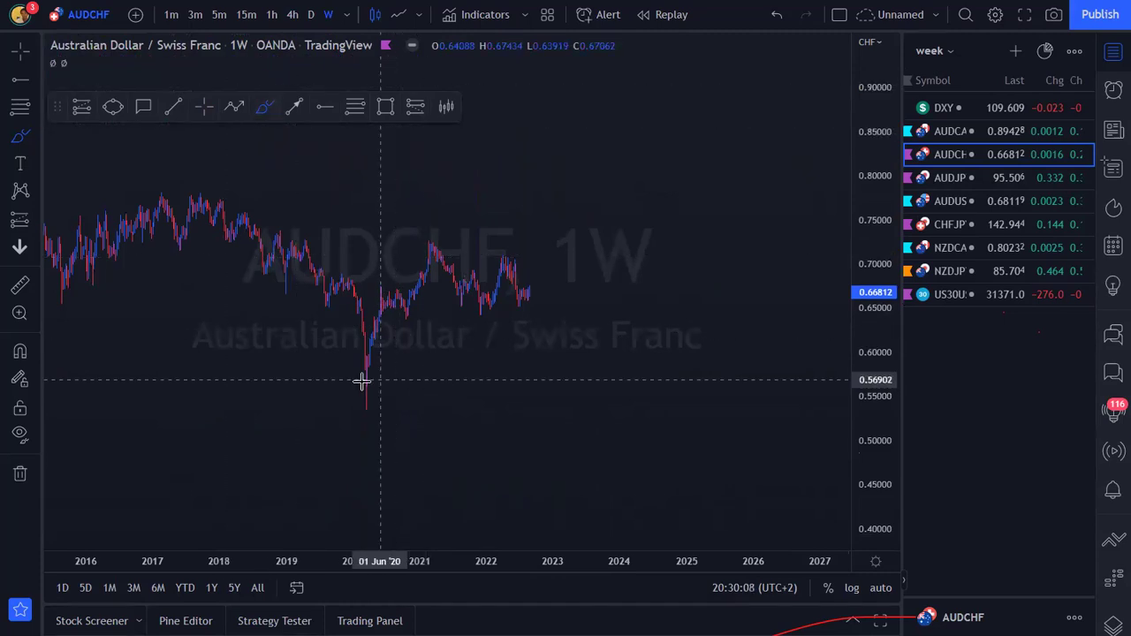
Brush over the weekly AUDCHF rally from the 2020 low, the falling channel and the next upswing, and undo the strokes.
{"action": "mouse_move", "coordinate": [408, 279]}
{"action": "left_mouse_down"}
{"action": "mouse_move", "coordinate": [419, 293]}
{"action": "mouse_move", "coordinate": [449, 262]}
{"action": "mouse_move", "coordinate": [441, 245]}
{"action": "mouse_move", "coordinate": [499, 269]}
{"action": "mouse_move", "coordinate": [477, 315]}
{"action": "mouse_move", "coordinate": [515, 248]}
{"action": "mouse_move", "coordinate": [505, 285]}
{"action": "mouse_move", "coordinate": [509, 254]}
{"action": "left_mouse_up"}
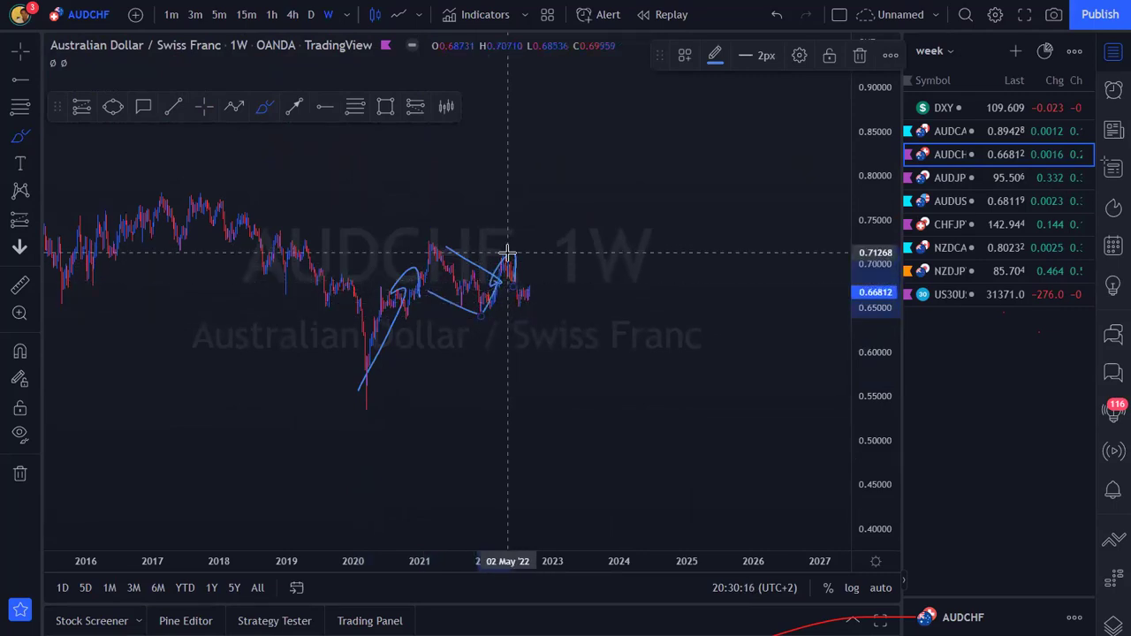
{"action": "key", "text": "ctrl+z"}
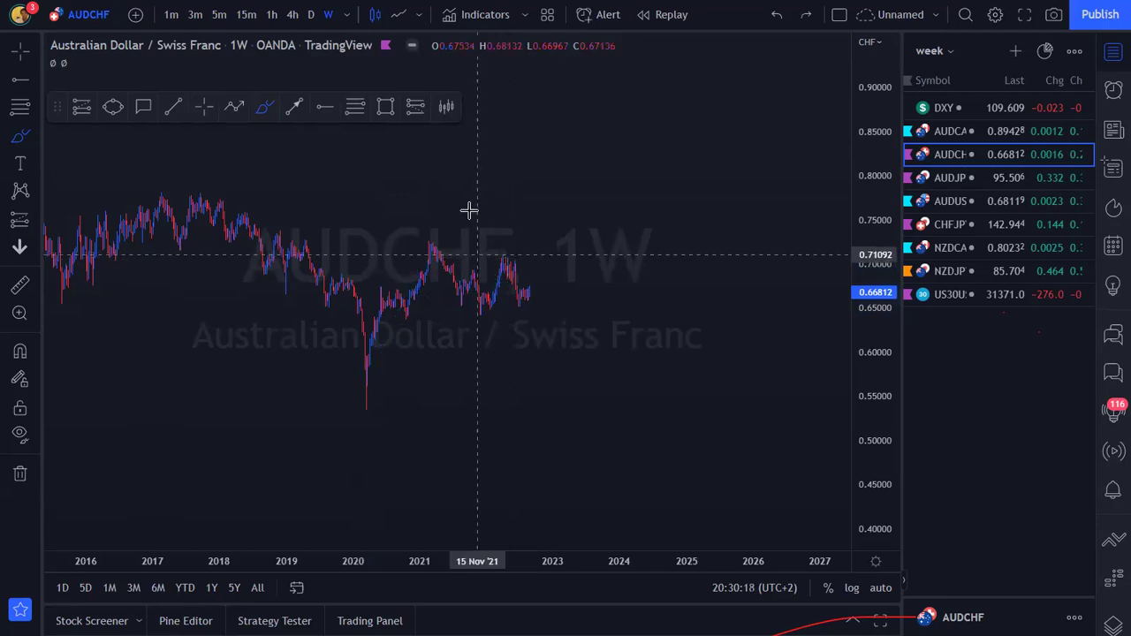
Switch AUDCHF to the daily timeframe and frame the price action from July 2021 to September 2022.
{"action": "left_click_drag", "start_coordinate": [884, 480], "coordinate": [901, 220]}
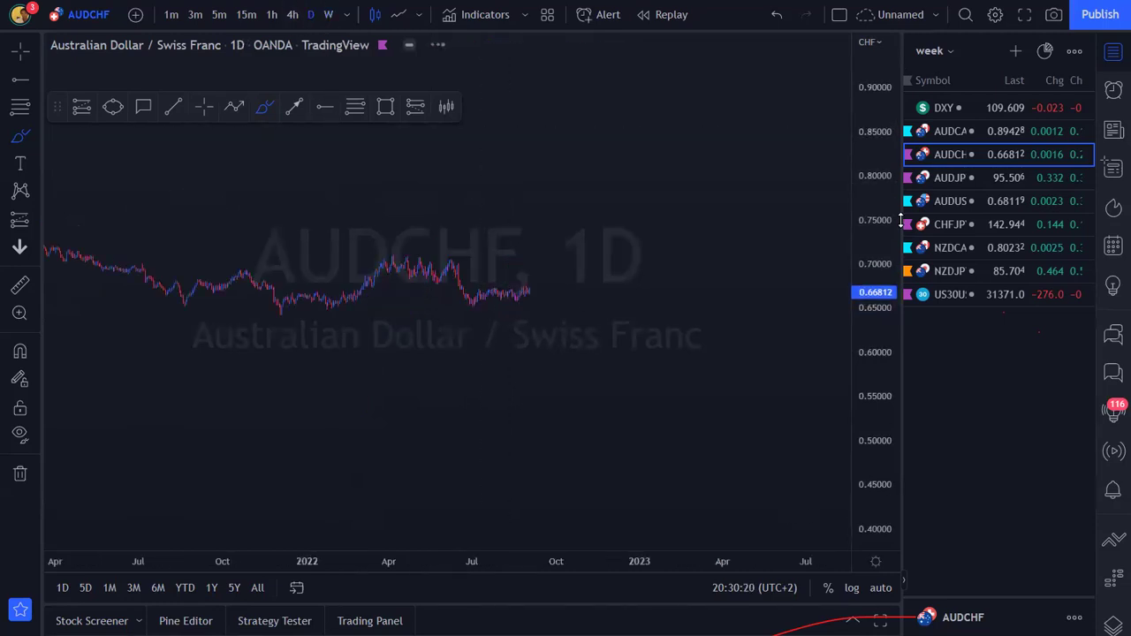
{"action": "left_click_drag", "start_coordinate": [343, 561], "coordinate": [449, 562]}
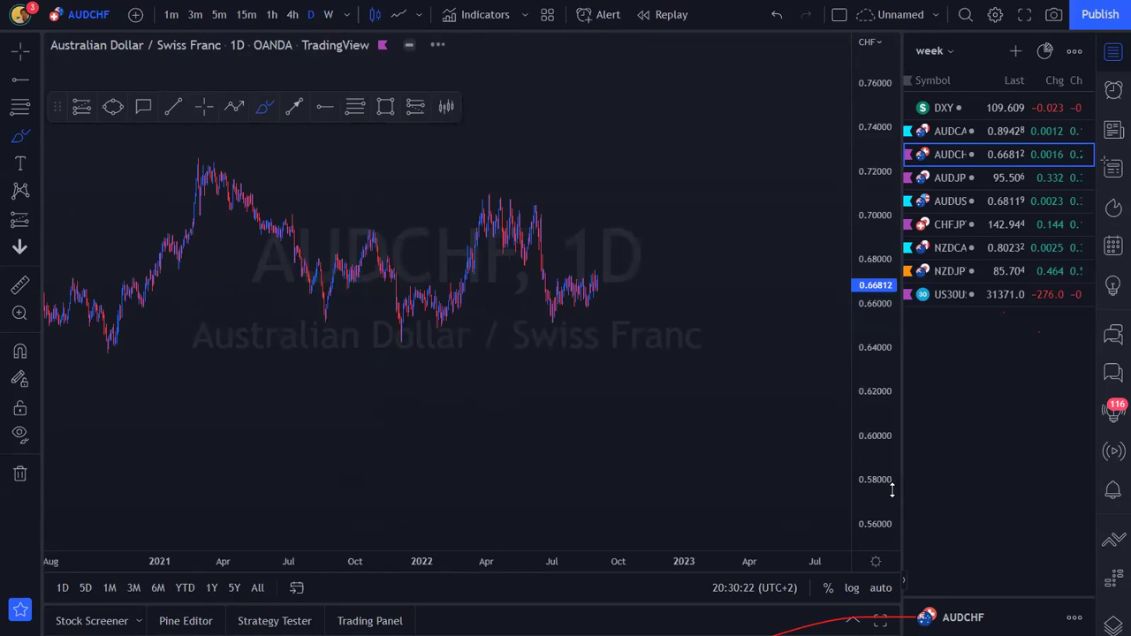
{"action": "left_click_drag", "start_coordinate": [892, 491], "coordinate": [891, 326]}
{"action": "scroll", "coordinate": [664, 548], "scroll_direction": "up", "scroll_amount": 4}
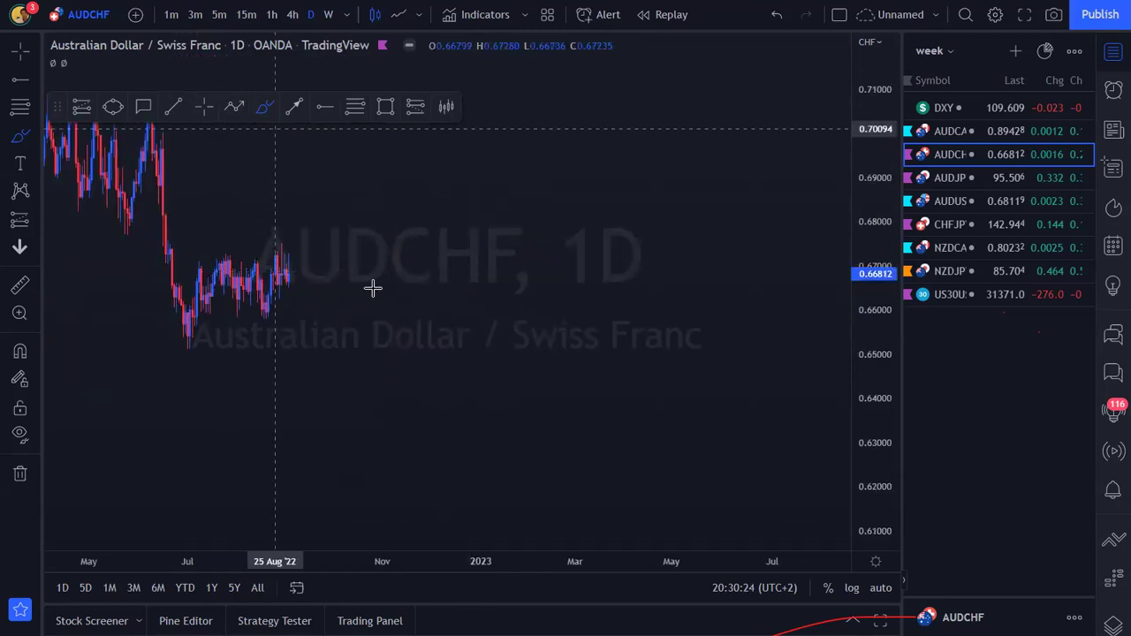
{"action": "left_click", "coordinate": [202, 109]}
{"action": "mouse_move", "coordinate": [251, 256]}
{"action": "left_mouse_down"}
{"action": "mouse_move", "coordinate": [745, 360]}
{"action": "mouse_move", "coordinate": [713, 298]}
{"action": "left_mouse_up"}
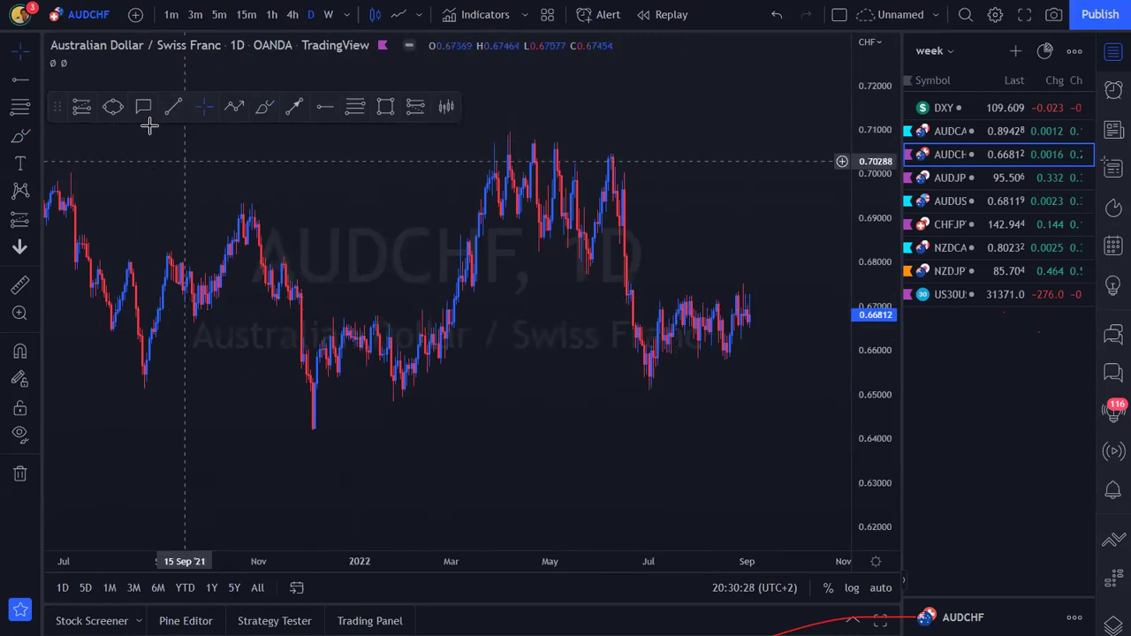
Brush the late-2021 falling channel and an upward arrow for the early-2022 rally on AUDCHF, and undo the strokes.
{"action": "left_click_drag", "start_coordinate": [159, 142], "coordinate": [309, 232]}
{"action": "left_click_drag", "start_coordinate": [95, 290], "coordinate": [346, 423]}
{"action": "mouse_move", "coordinate": [408, 387]}
{"action": "left_mouse_down"}
{"action": "mouse_move", "coordinate": [472, 202]}
{"action": "mouse_move", "coordinate": [511, 232]}
{"action": "left_mouse_up"}
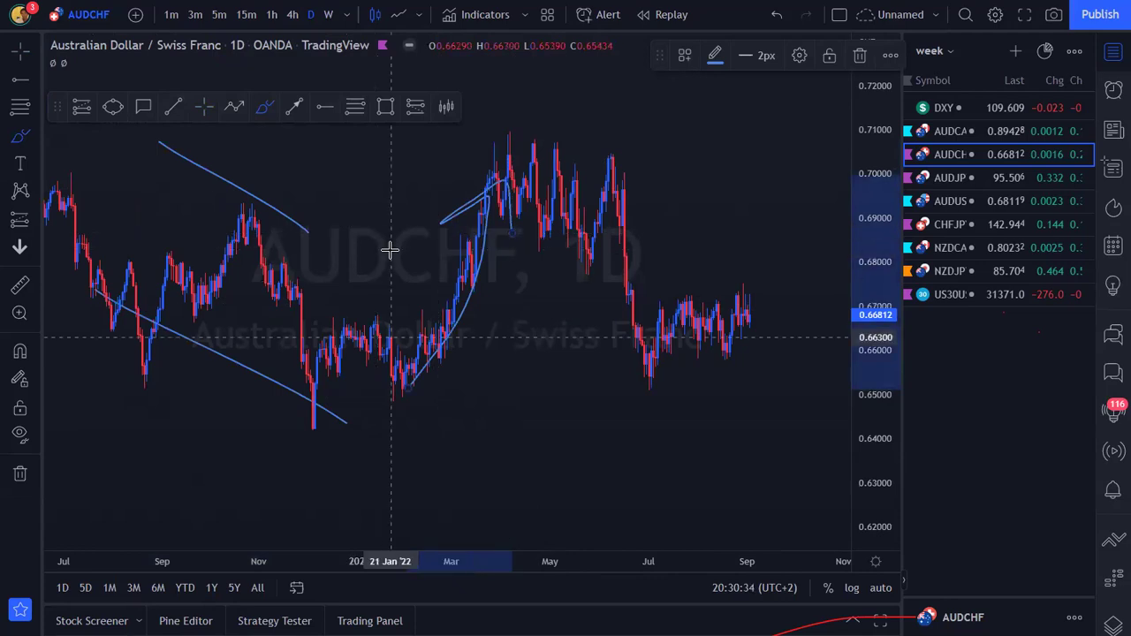
{"action": "key", "text": "ctrl+z"}
{"action": "key", "text": "ctrl+z"}
{"action": "key", "text": "ctrl+z"}
{"action": "key", "text": "ctrl+z"}
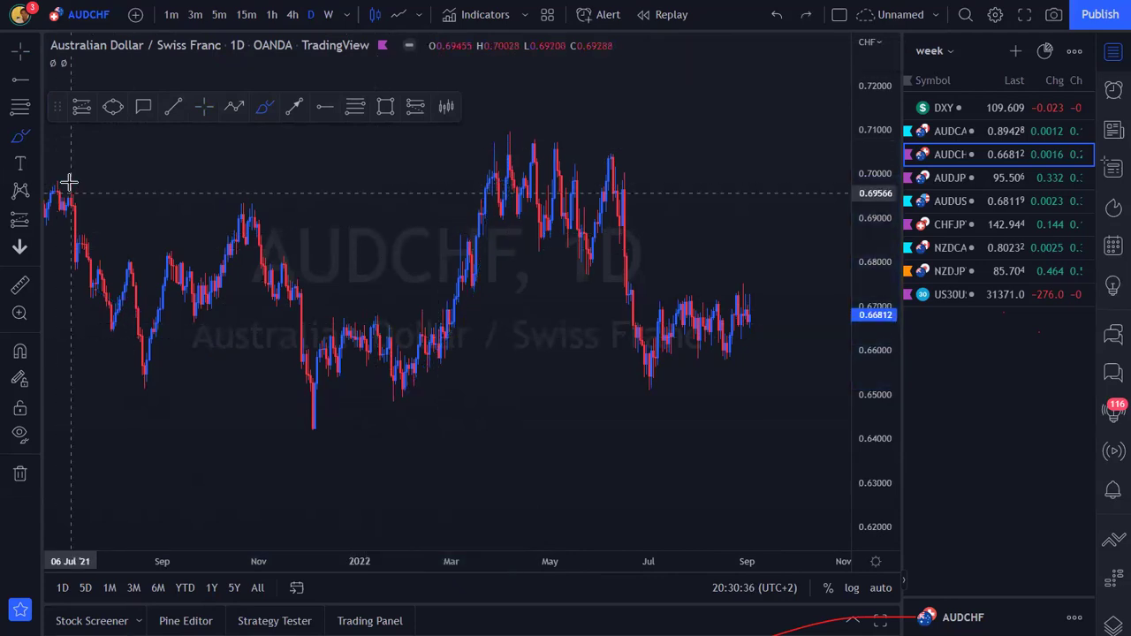
Brush over the AUDCHF swings since July 2021, marking the late-2021 high and low, the spring 2022 range and the June drop.
{"action": "mouse_move", "coordinate": [68, 175]}
{"action": "left_mouse_down"}
{"action": "mouse_move", "coordinate": [142, 384]}
{"action": "mouse_move", "coordinate": [106, 384]}
{"action": "mouse_move", "coordinate": [650, 411]}
{"action": "left_mouse_up"}
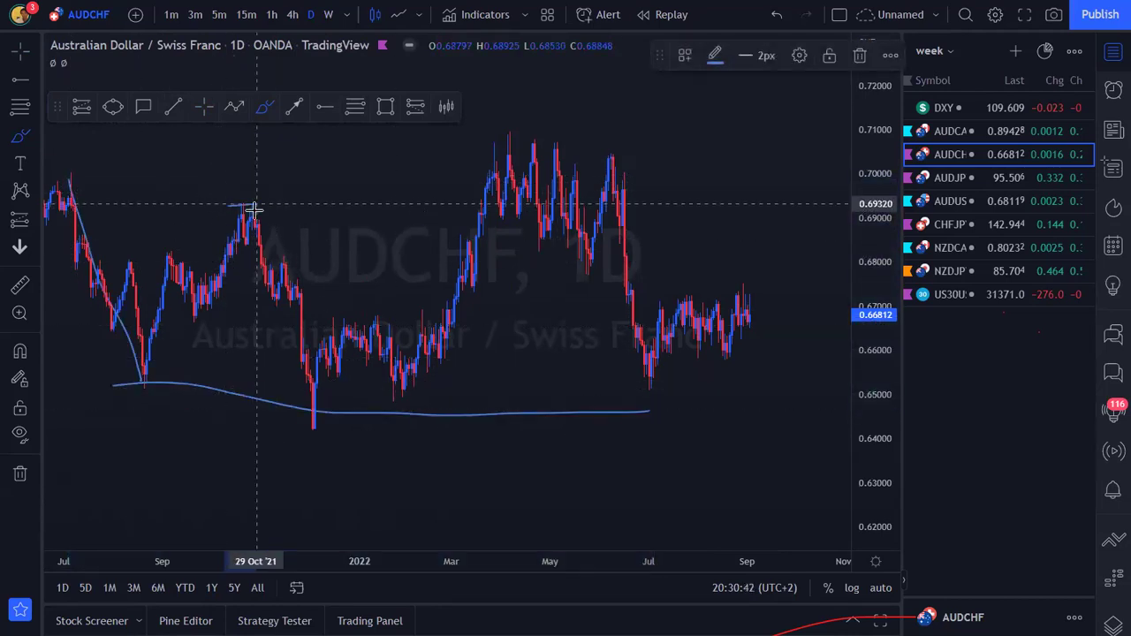
{"action": "mouse_move", "coordinate": [327, 446]}
{"action": "left_mouse_down"}
{"action": "mouse_move", "coordinate": [321, 411]}
{"action": "mouse_move", "coordinate": [309, 425]}
{"action": "mouse_move", "coordinate": [460, 207]}
{"action": "left_mouse_up"}
{"action": "left_click", "coordinate": [232, 210]}
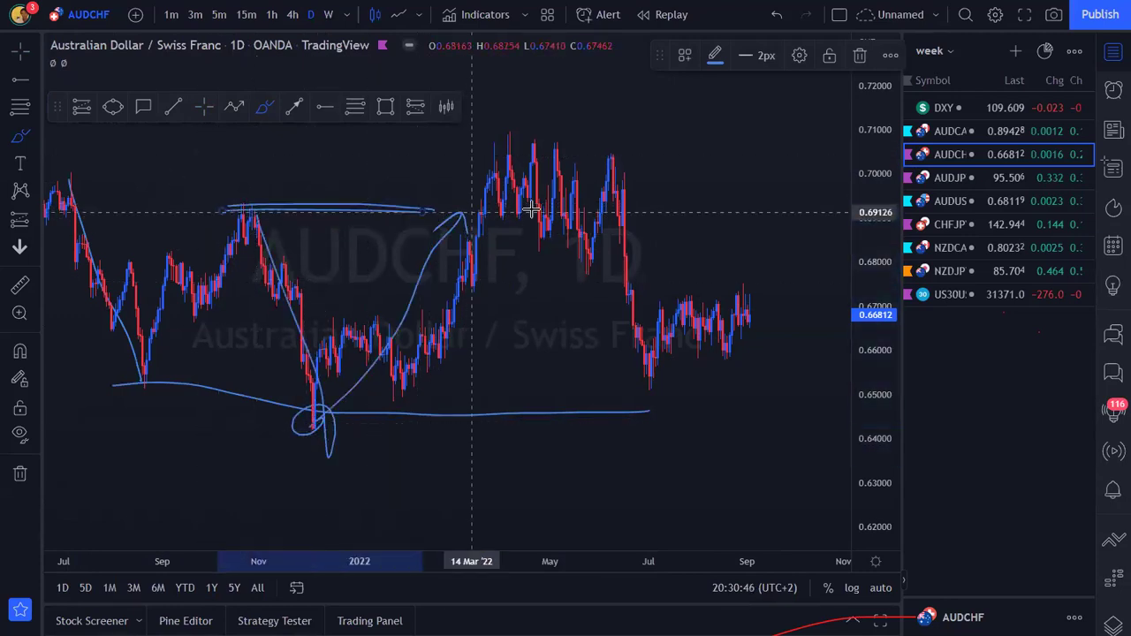
{"action": "mouse_move", "coordinate": [496, 128]}
{"action": "left_mouse_down"}
{"action": "mouse_move", "coordinate": [624, 222]}
{"action": "mouse_move", "coordinate": [474, 137]}
{"action": "left_mouse_up"}
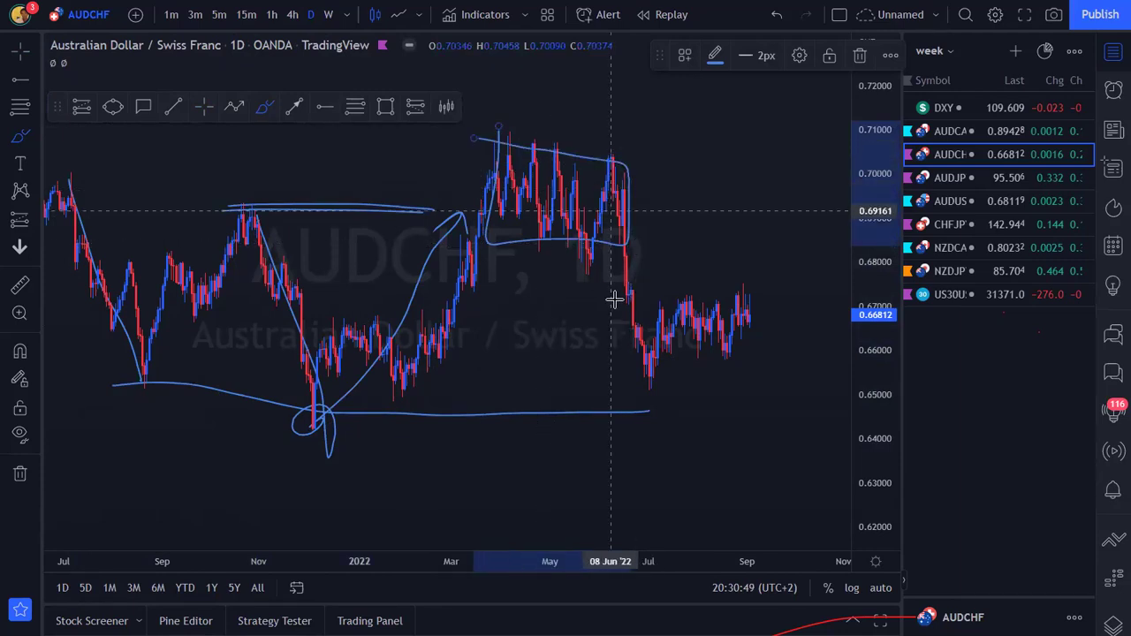
{"action": "mouse_move", "coordinate": [614, 300]}
{"action": "left_mouse_down"}
{"action": "mouse_move", "coordinate": [635, 265]}
{"action": "mouse_move", "coordinate": [627, 283]}
{"action": "left_mouse_up"}
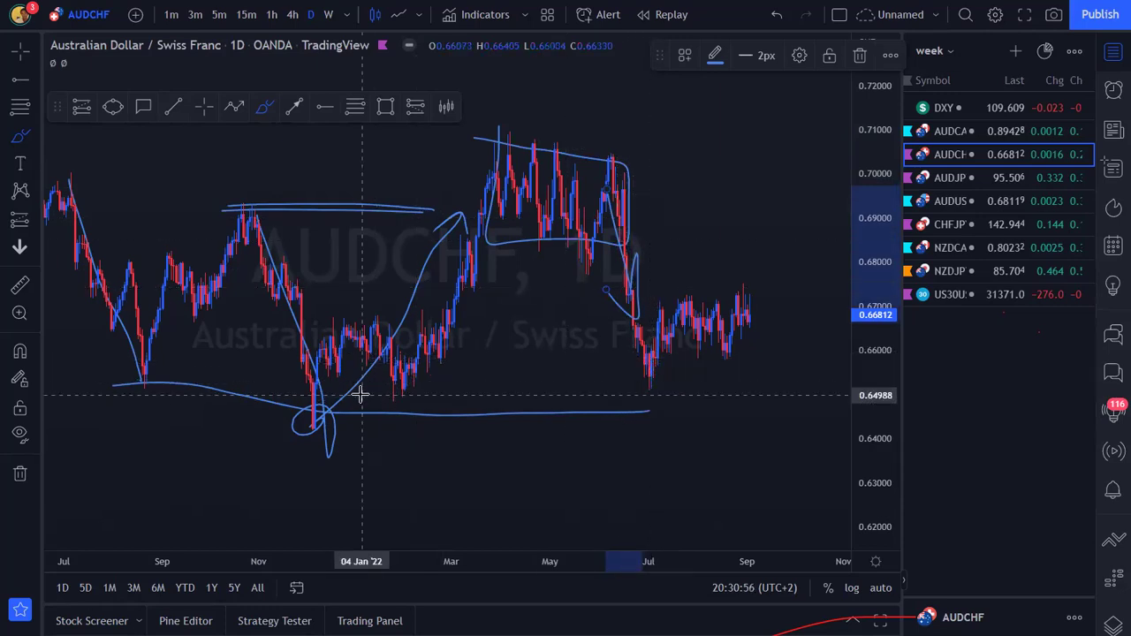
Brush the support zone along the AUDCHF lows near 0.65 and box the consolidation from July to September 2022.
{"action": "mouse_move", "coordinate": [319, 398]}
{"action": "left_mouse_down"}
{"action": "mouse_move", "coordinate": [480, 397]}
{"action": "mouse_move", "coordinate": [471, 404]}
{"action": "mouse_move", "coordinate": [760, 375]}
{"action": "left_mouse_up"}
{"action": "left_click_drag", "start_coordinate": [846, 404], "coordinate": [752, 386]}
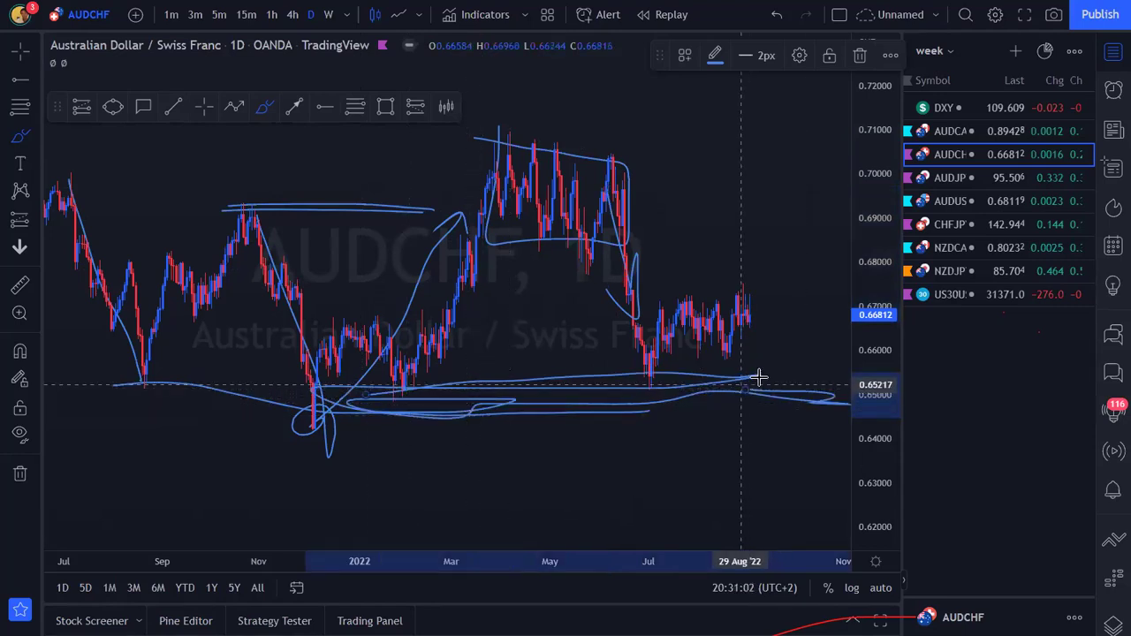
{"action": "mouse_move", "coordinate": [803, 373]}
{"action": "left_mouse_down"}
{"action": "mouse_move", "coordinate": [695, 416]}
{"action": "mouse_move", "coordinate": [821, 373]}
{"action": "mouse_move", "coordinate": [760, 407]}
{"action": "left_mouse_up"}
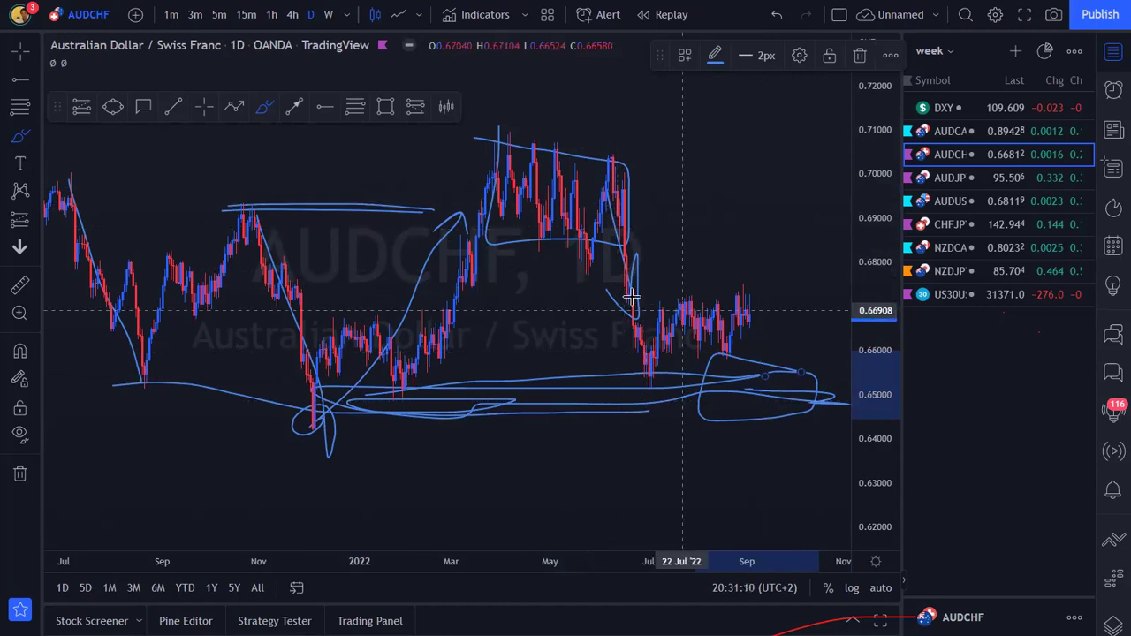
{"action": "mouse_move", "coordinate": [603, 281]}
{"action": "left_mouse_down"}
{"action": "mouse_move", "coordinate": [798, 285]}
{"action": "mouse_move", "coordinate": [702, 389]}
{"action": "mouse_move", "coordinate": [634, 292]}
{"action": "left_mouse_up"}
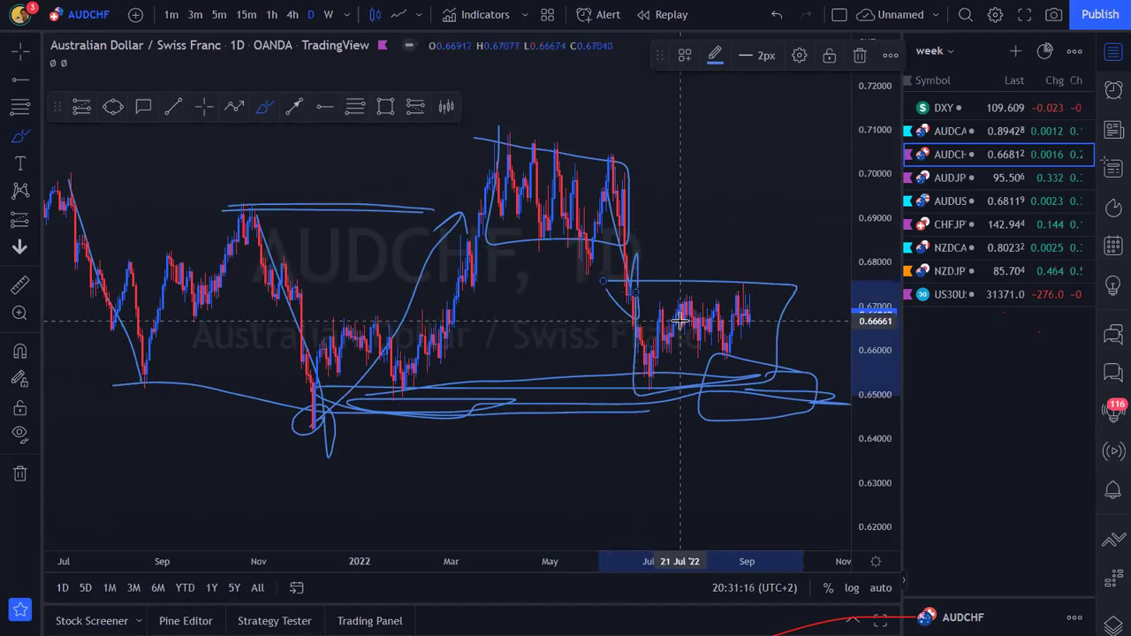
Undo the brush annotations on the daily AUDCHF chart.
{"action": "key", "text": "ctrl+z"}
{"action": "key", "text": "ctrl+z"}
{"action": "key", "text": "ctrl+z"}
{"action": "key", "text": "ctrl+z"}
{"action": "key", "text": "ctrl+z"}
{"action": "key", "text": "ctrl+z"}
{"action": "key", "text": "ctrl+z"}
{"action": "key", "text": "ctrl+z"}
{"action": "key", "text": "ctrl+z"}
{"action": "key", "text": "ctrl+z"}
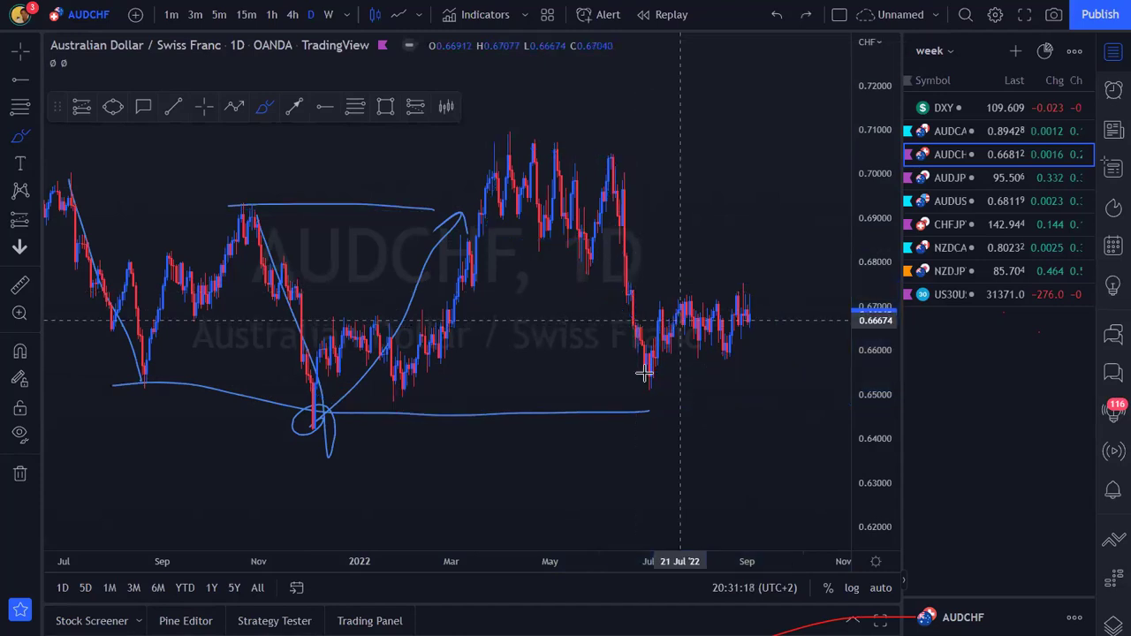
Brush the June 2022 drop and the upper and lower boundaries of the July–September range on the daily AUDCHF chart.
{"action": "left_click_drag", "start_coordinate": [602, 567], "coordinate": [531, 556]}
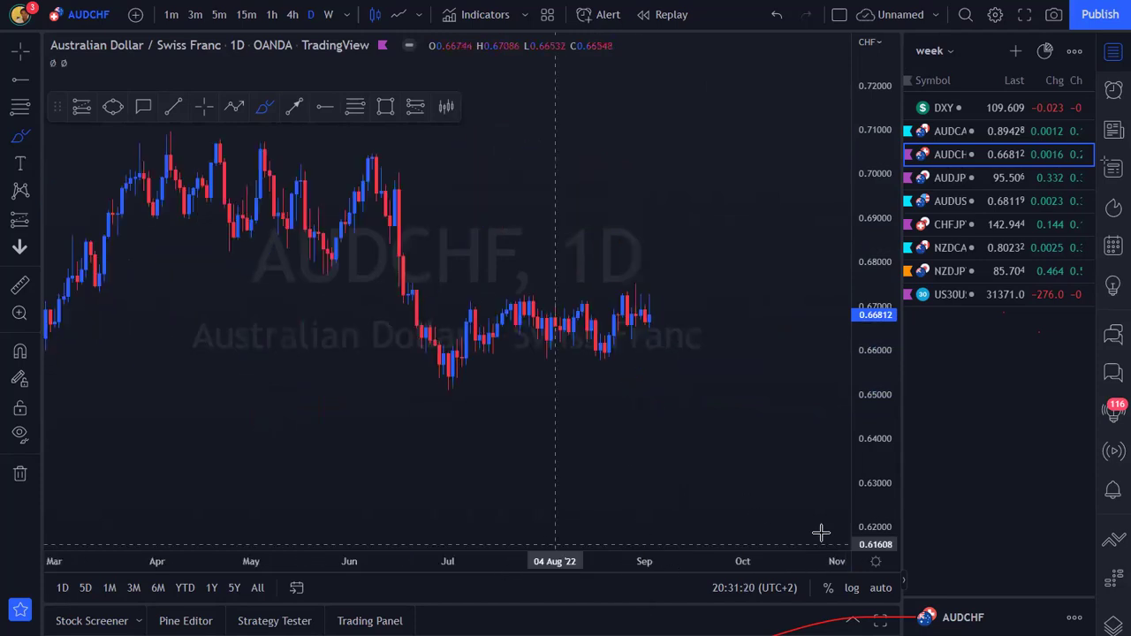
{"action": "left_click_drag", "start_coordinate": [871, 492], "coordinate": [871, 336]}
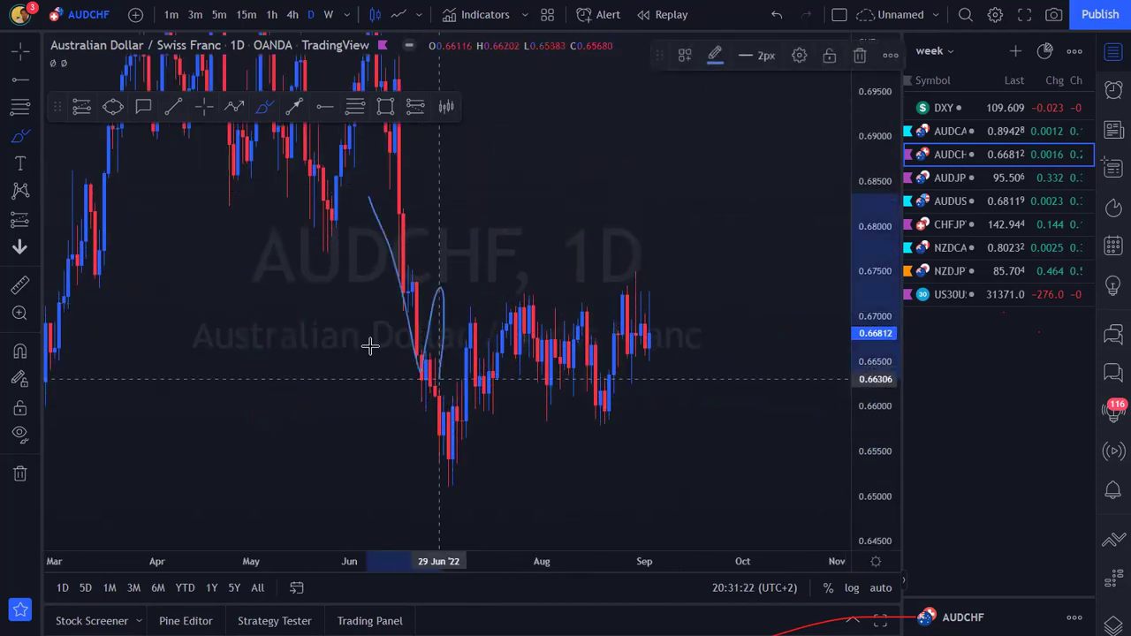
{"action": "mouse_move", "coordinate": [371, 343]}
{"action": "left_mouse_down"}
{"action": "mouse_move", "coordinate": [442, 298]}
{"action": "mouse_move", "coordinate": [814, 314]}
{"action": "left_mouse_up"}
{"action": "left_click_drag", "start_coordinate": [667, 473], "coordinate": [394, 458]}
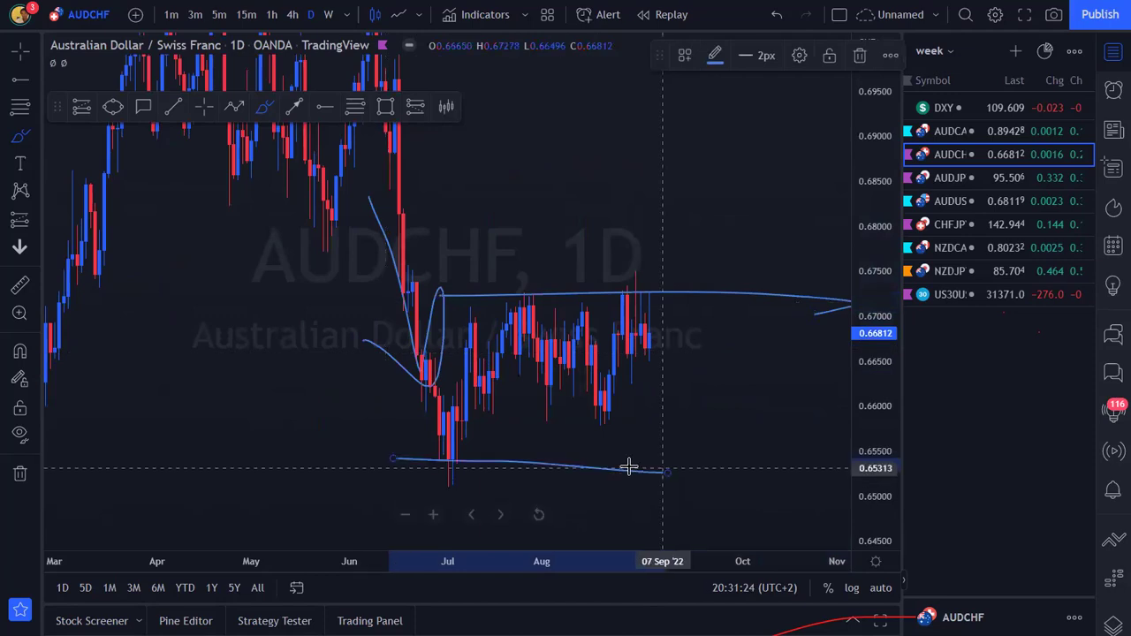
Brush loops around the August highs, a short downward arrow, a rising path from the range low and an X below support.
{"action": "mouse_move", "coordinate": [575, 282]}
{"action": "left_mouse_down"}
{"action": "mouse_move", "coordinate": [646, 298]}
{"action": "mouse_move", "coordinate": [623, 261]}
{"action": "mouse_move", "coordinate": [635, 316]}
{"action": "left_mouse_up"}
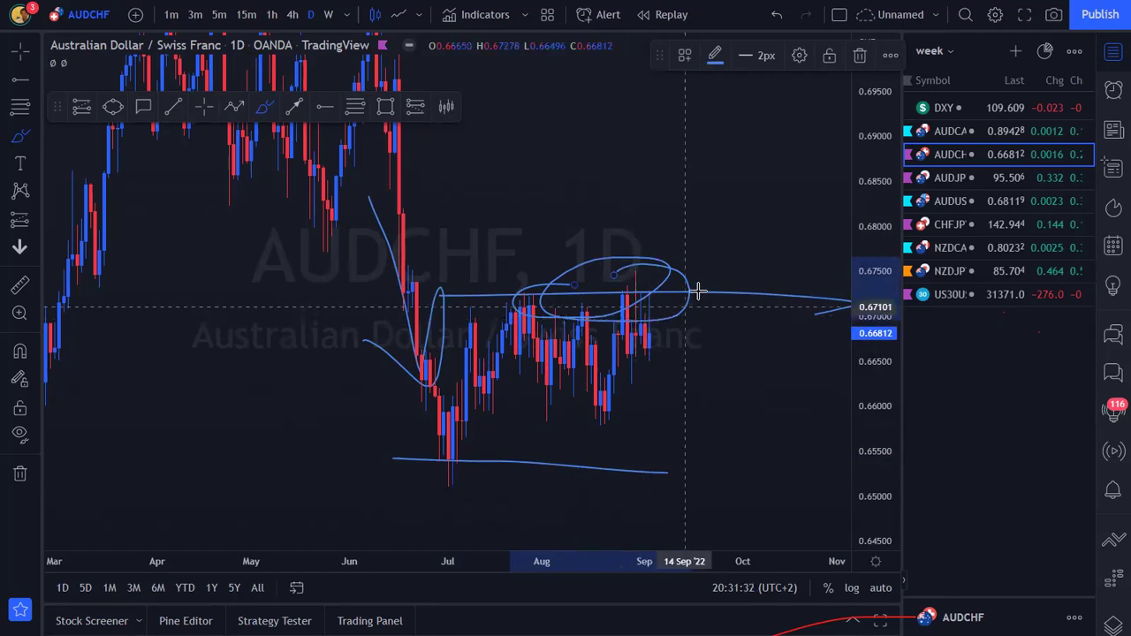
{"action": "mouse_move", "coordinate": [703, 289]}
{"action": "left_mouse_down"}
{"action": "mouse_move", "coordinate": [730, 356]}
{"action": "mouse_move", "coordinate": [707, 326]}
{"action": "left_mouse_up"}
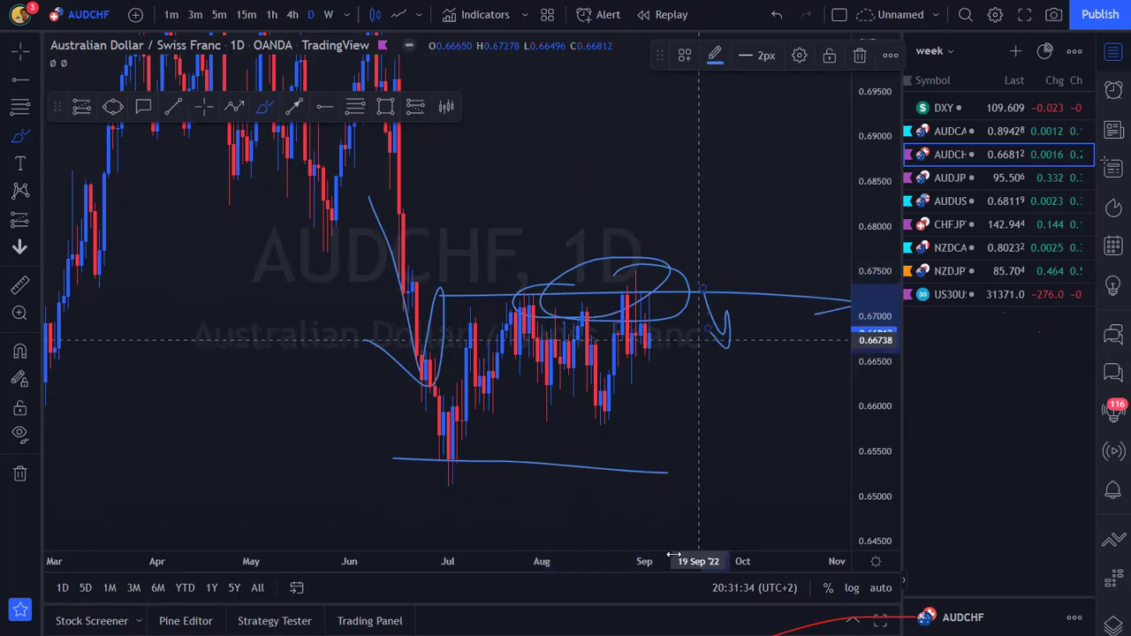
{"action": "mouse_move", "coordinate": [745, 480]}
{"action": "left_mouse_down"}
{"action": "mouse_move", "coordinate": [755, 412]}
{"action": "mouse_move", "coordinate": [806, 378]}
{"action": "left_mouse_up"}
{"action": "left_click_drag", "start_coordinate": [817, 422], "coordinate": [820, 423]}
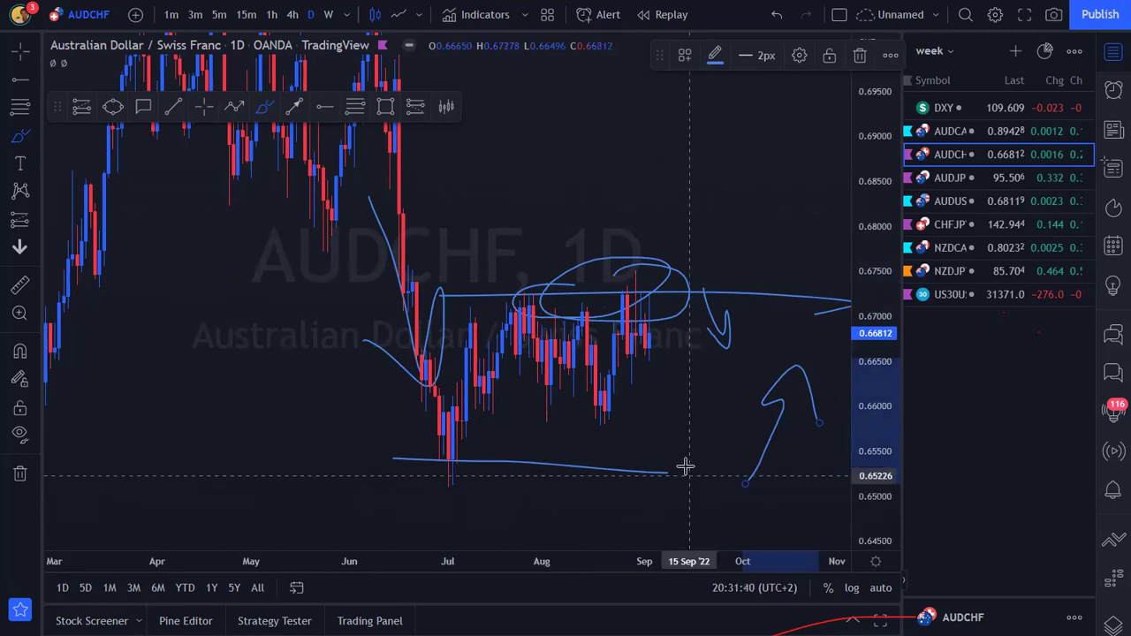
{"action": "left_click_drag", "start_coordinate": [684, 464], "coordinate": [716, 500]}
{"action": "left_click_drag", "start_coordinate": [720, 470], "coordinate": [680, 507]}
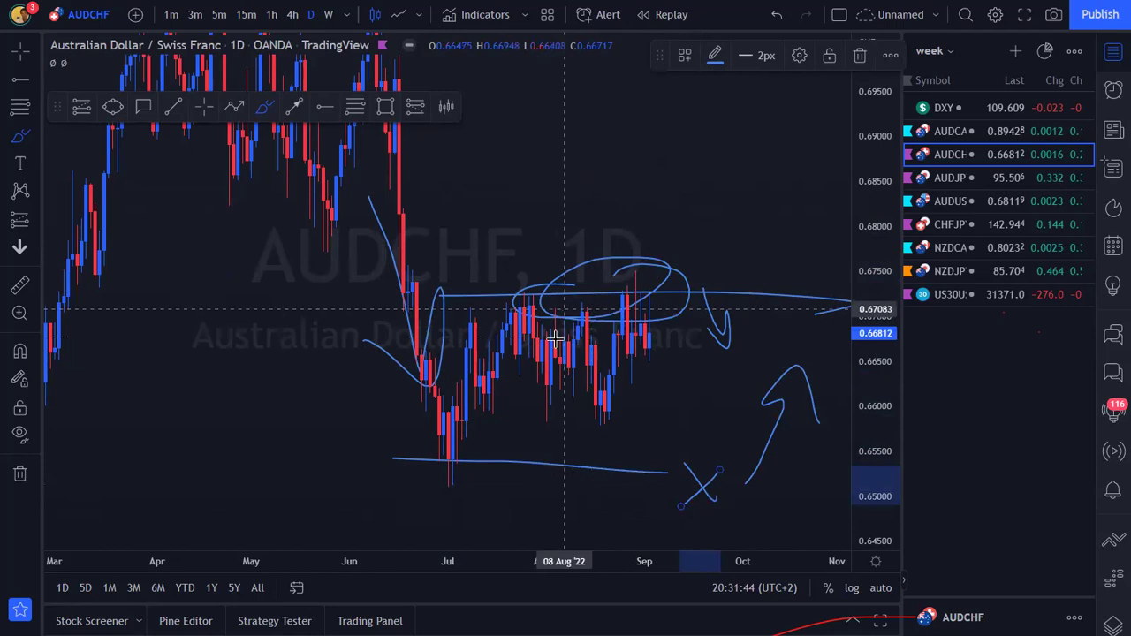
Undo the latest brush strokes marking the AUDCHF range and its projected moves.
{"action": "key", "text": "ctrl+z"}
{"action": "key", "text": "ctrl+z"}
{"action": "key", "text": "ctrl+z"}
{"action": "key", "text": "ctrl+z"}
{"action": "key", "text": "ctrl+z"}
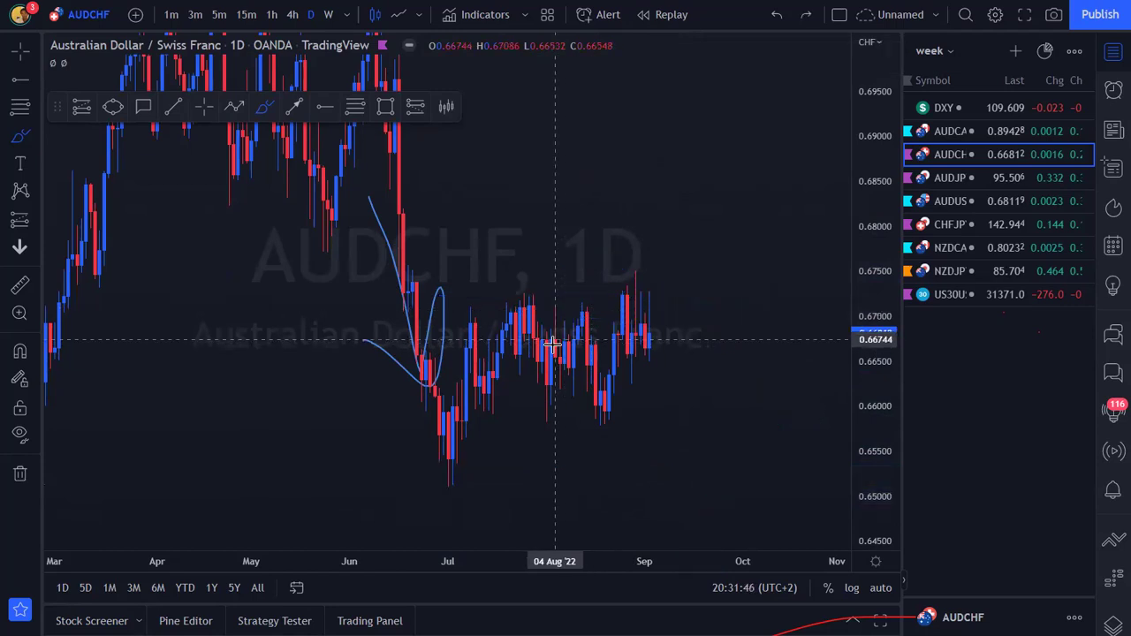
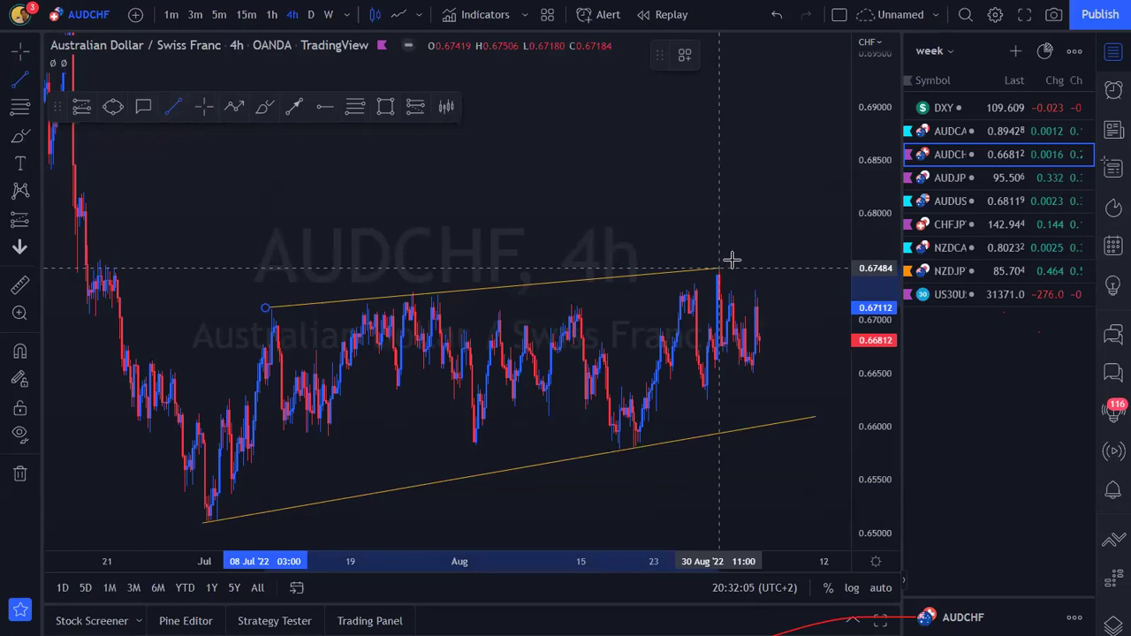
Finish the rising trendline above the July–August highs on the 4h AUDCHF chart and extend its start back to the June decline.
{"action": "left_click", "coordinate": [763, 254]}
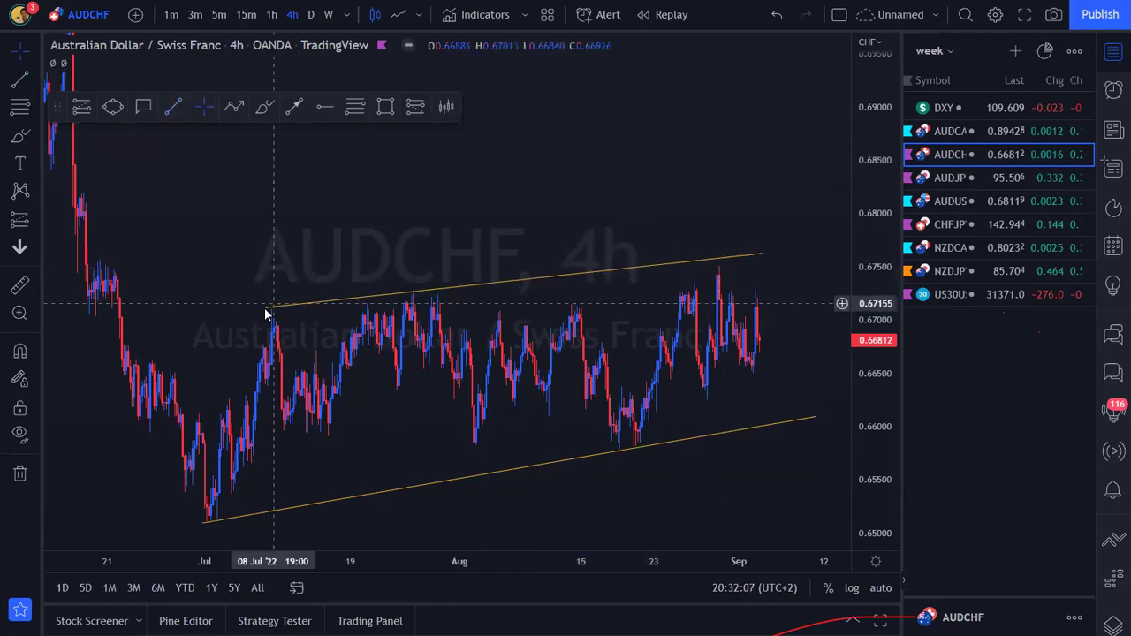
{"action": "left_click_drag", "start_coordinate": [265, 307], "coordinate": [124, 324]}
{"action": "left_click", "coordinate": [173, 283]}
{"action": "left_click_drag", "start_coordinate": [244, 253], "coordinate": [101, 313]}
{"action": "left_click_drag", "start_coordinate": [286, 423], "coordinate": [403, 363]}
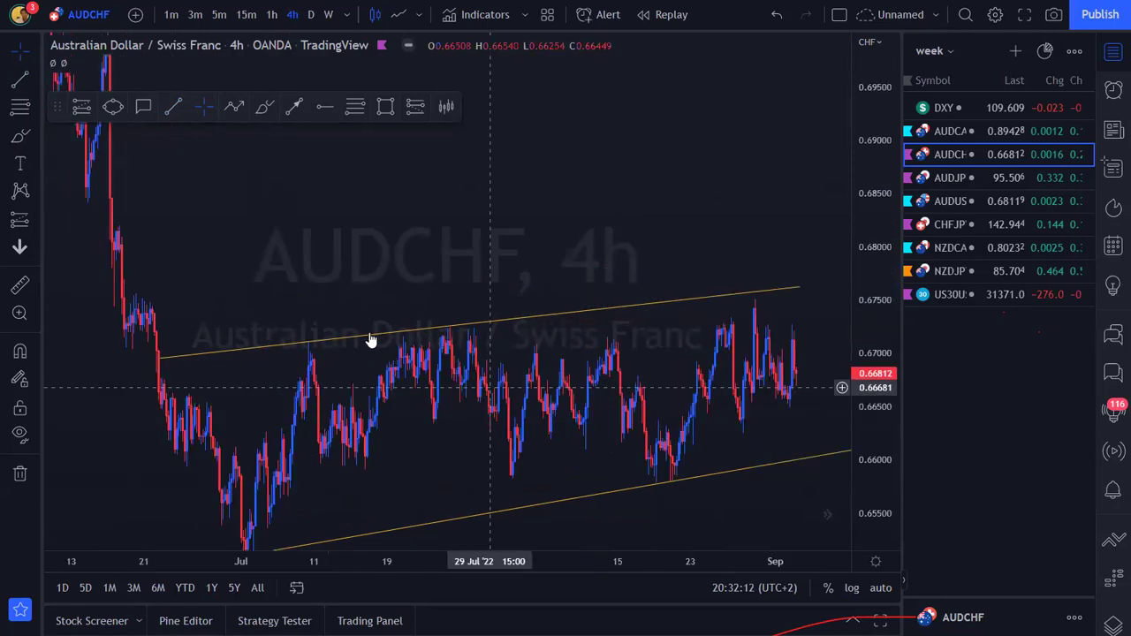
Place a horizontal ray from the late-July high at about 0.6725.
{"action": "scroll", "coordinate": [256, 142], "scroll_direction": "right", "scroll_amount": 5}
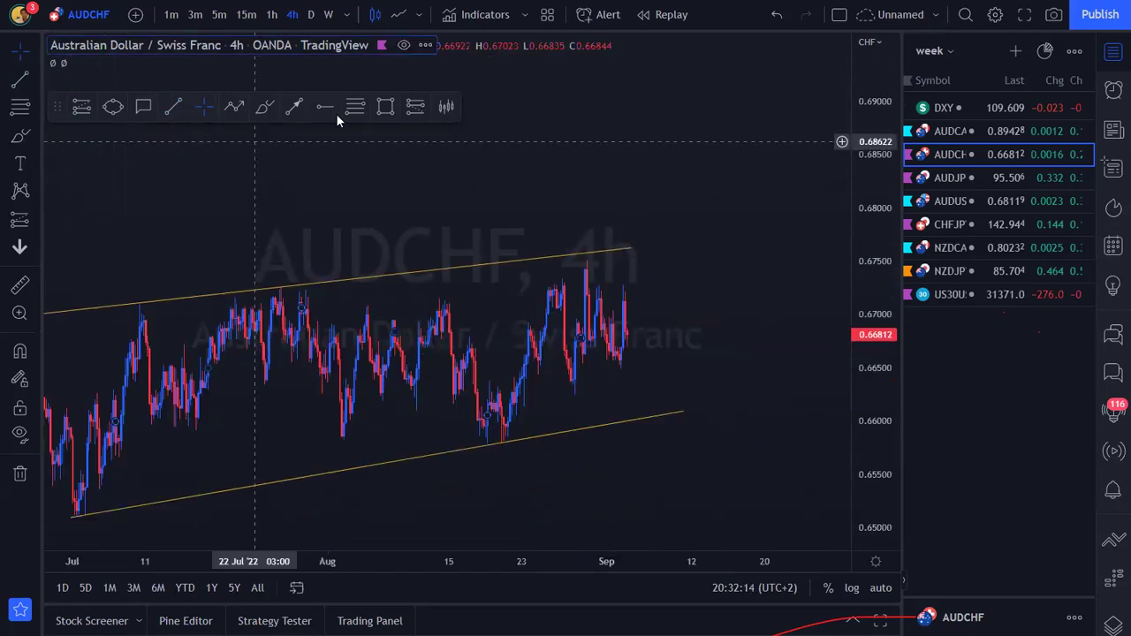
{"action": "left_click", "coordinate": [275, 288]}
{"action": "left_click", "coordinate": [400, 349]}
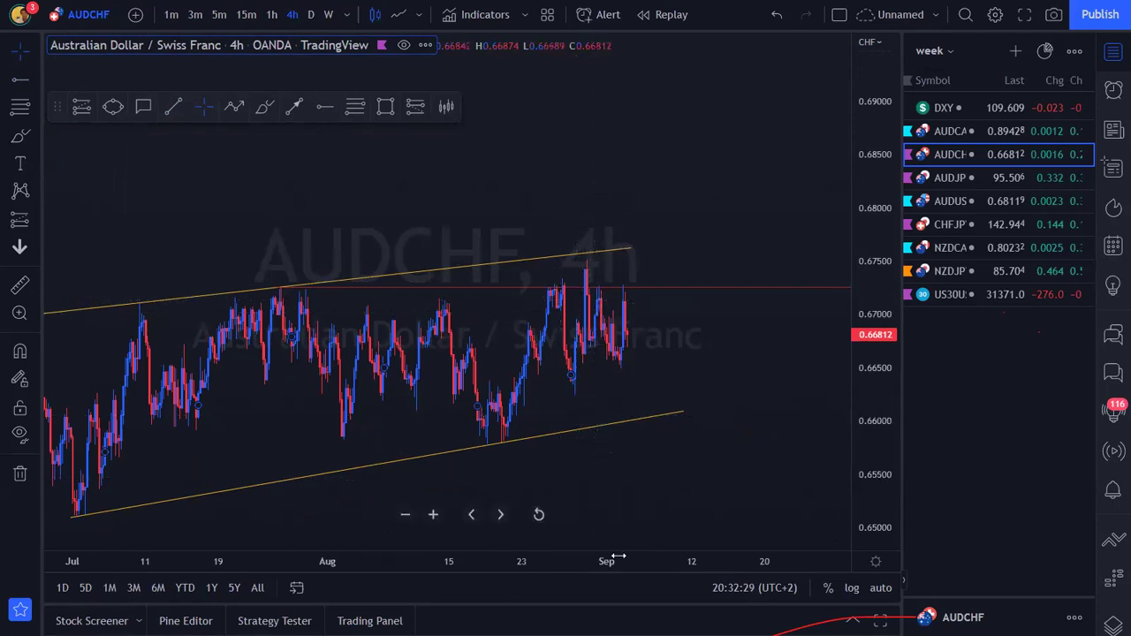
Brush a box around the June consolidation below 0.675 and a circle around the late-August high, and undo both.
{"action": "scroll", "coordinate": [614, 553], "scroll_direction": "down", "scroll_amount": 3}
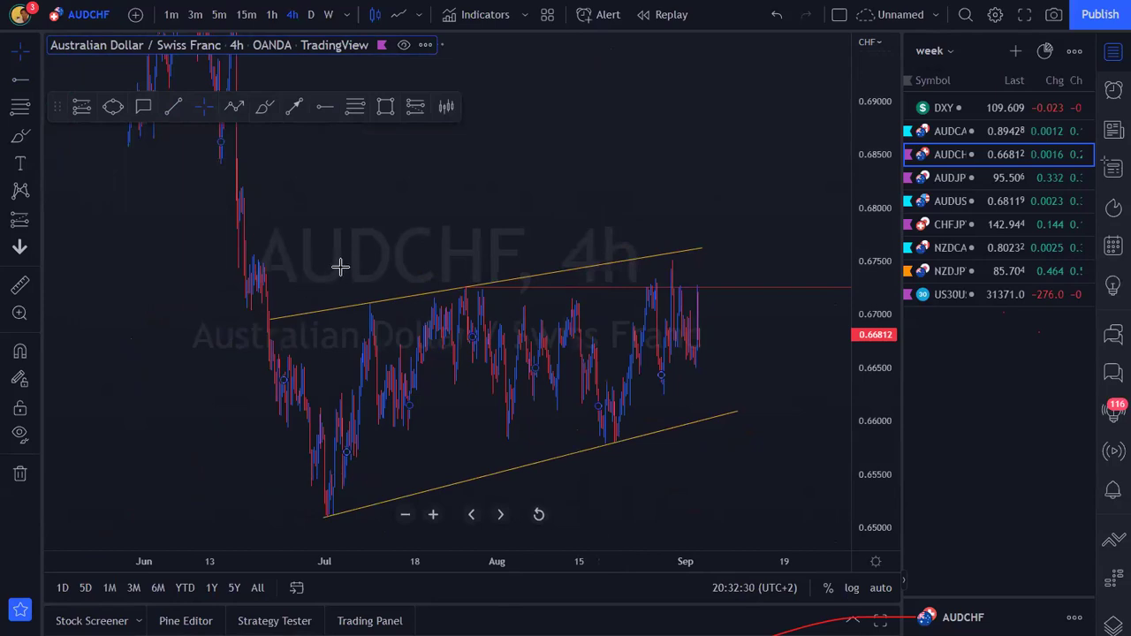
{"action": "mouse_move", "coordinate": [310, 279]}
{"action": "left_mouse_down"}
{"action": "mouse_move", "coordinate": [331, 279]}
{"action": "mouse_move", "coordinate": [320, 261]}
{"action": "left_mouse_up"}
{"action": "left_click", "coordinate": [263, 107]}
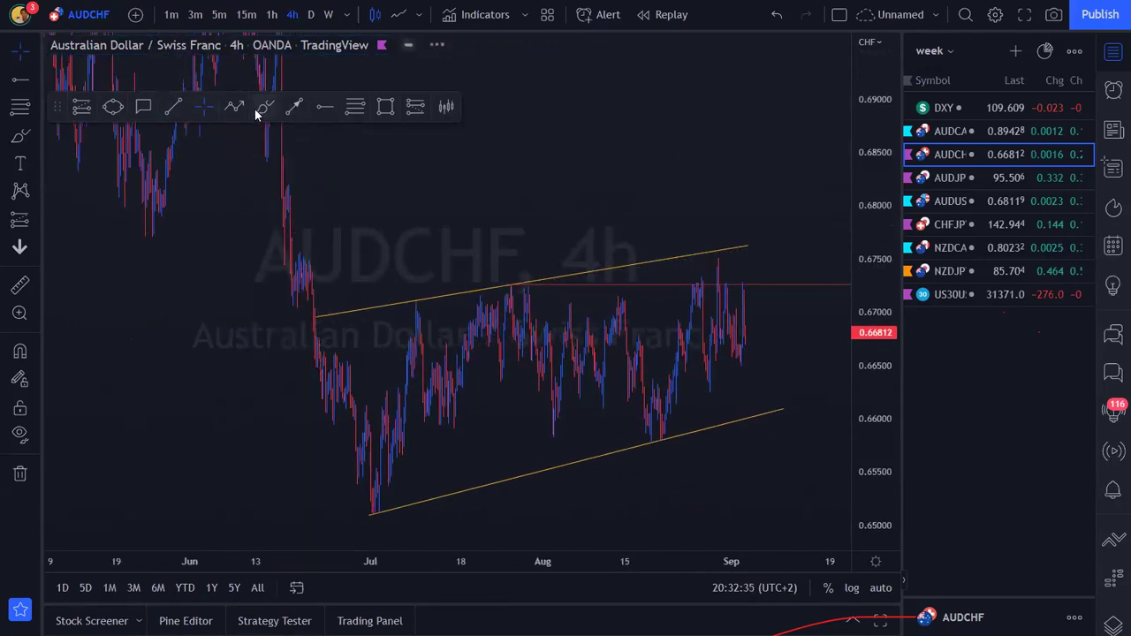
{"action": "left_click", "coordinate": [311, 252]}
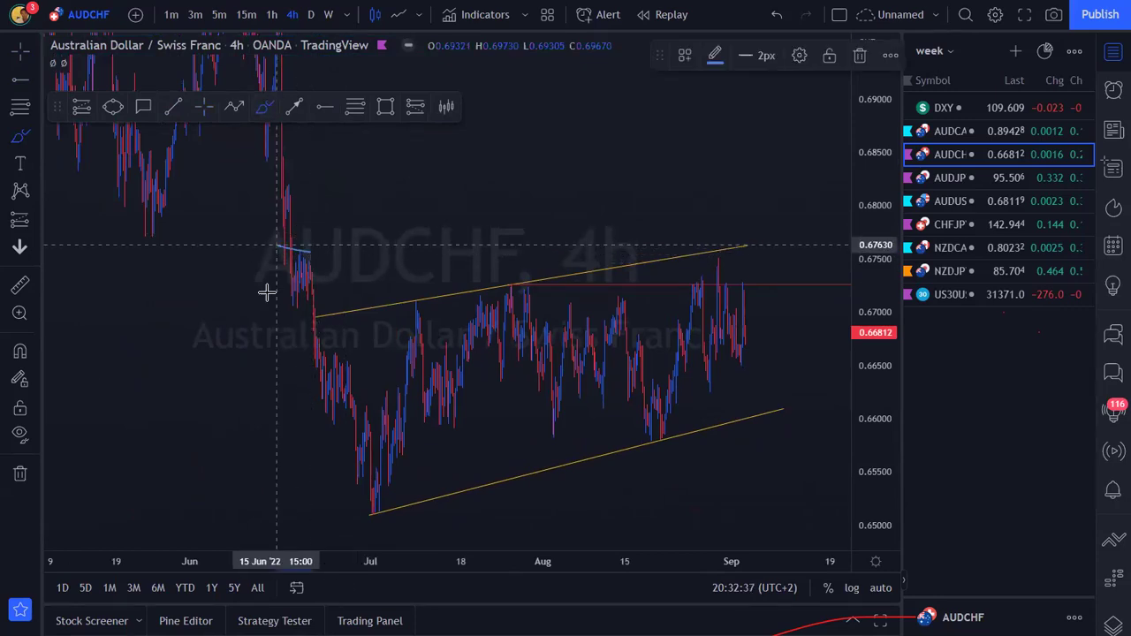
{"action": "left_click_drag", "start_coordinate": [268, 252], "coordinate": [309, 251]}
{"action": "mouse_move", "coordinate": [728, 255]}
{"action": "left_mouse_down"}
{"action": "mouse_move", "coordinate": [687, 277]}
{"action": "mouse_move", "coordinate": [713, 272]}
{"action": "left_mouse_up"}
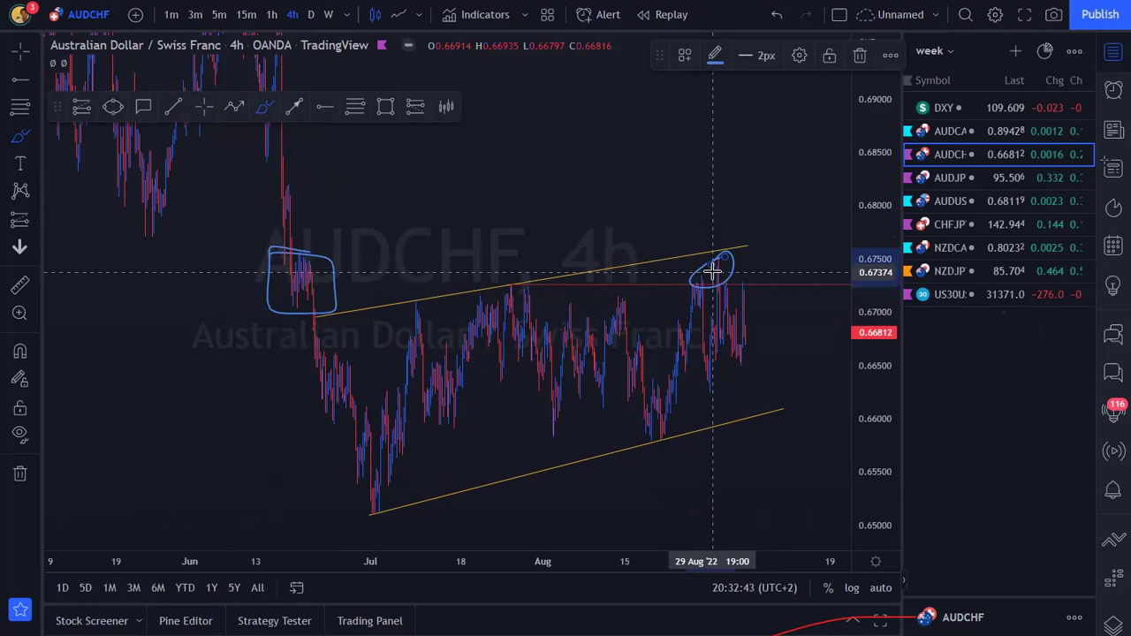
{"action": "key", "text": "ctrl+z"}
{"action": "key", "text": "ctrl+z"}
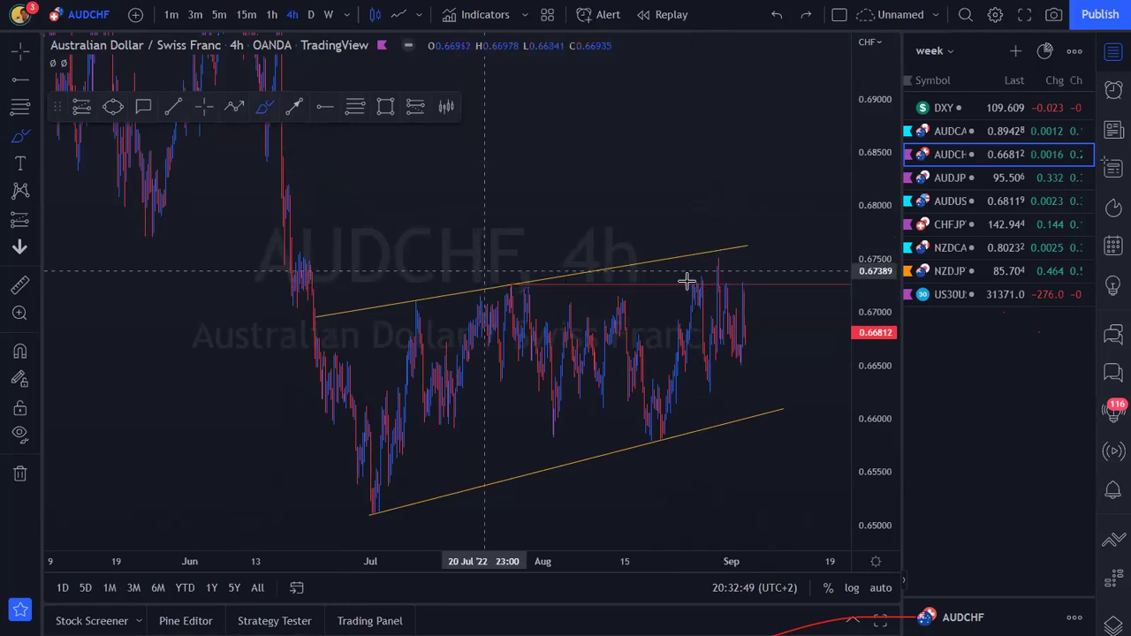
Brush a mark at the late-August high and a path along the mid-June drop, undoing each stroke.
{"action": "mouse_move", "coordinate": [735, 248]}
{"action": "left_mouse_down"}
{"action": "mouse_move", "coordinate": [703, 269]}
{"action": "mouse_move", "coordinate": [718, 262]}
{"action": "left_mouse_up"}
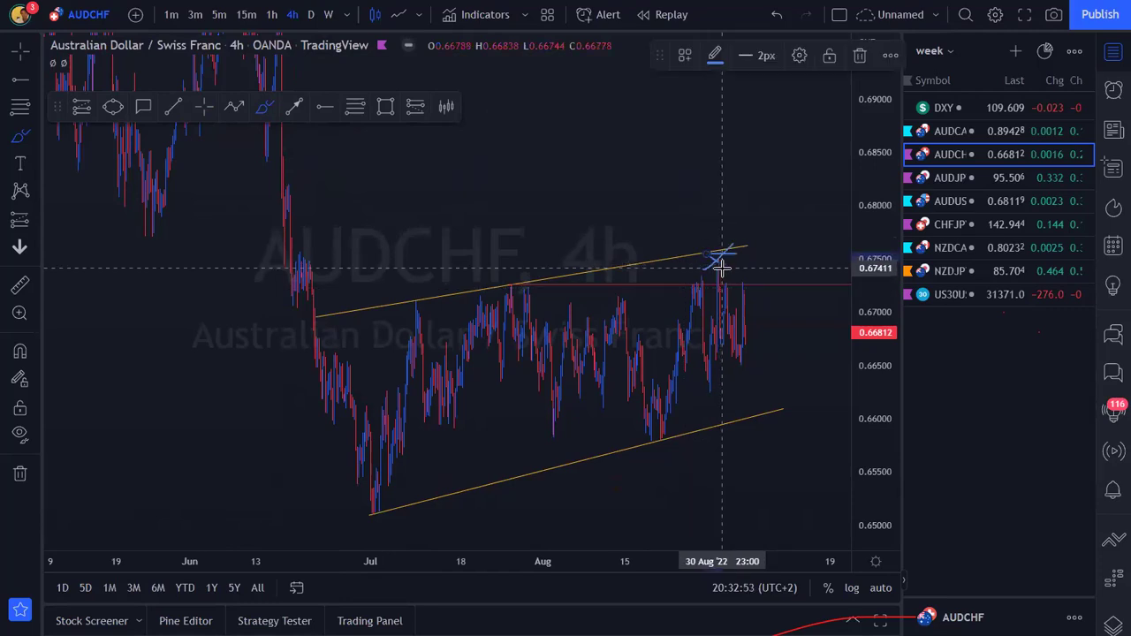
{"action": "key", "text": "ctrl+z"}
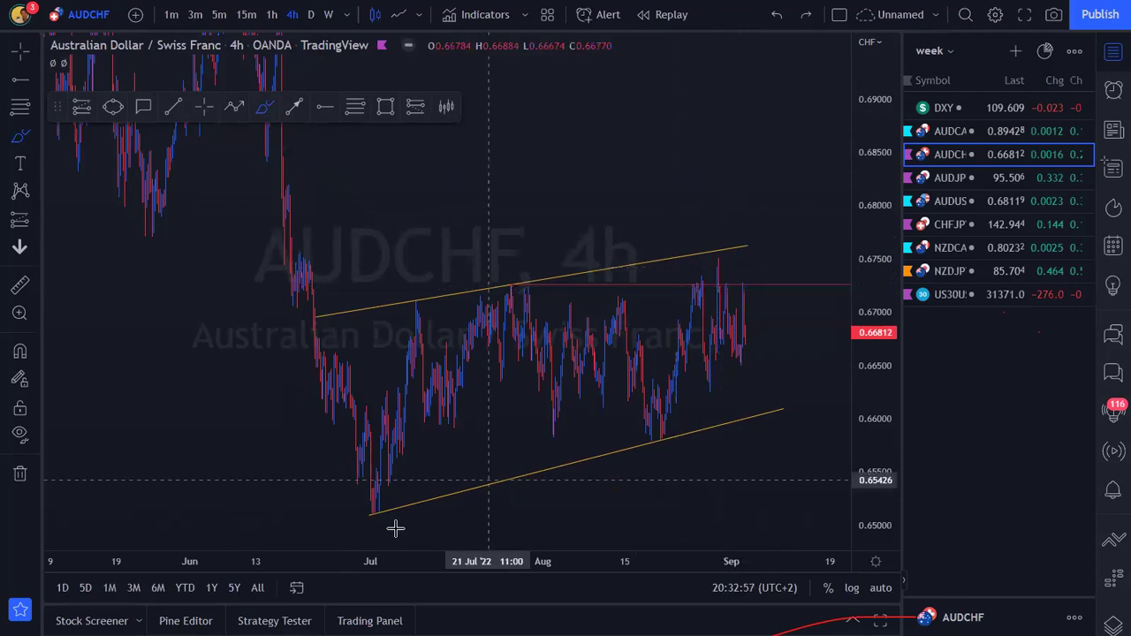
{"action": "mouse_move", "coordinate": [283, 146]}
{"action": "left_mouse_down"}
{"action": "mouse_move", "coordinate": [327, 303]}
{"action": "mouse_move", "coordinate": [340, 245]}
{"action": "left_mouse_up"}
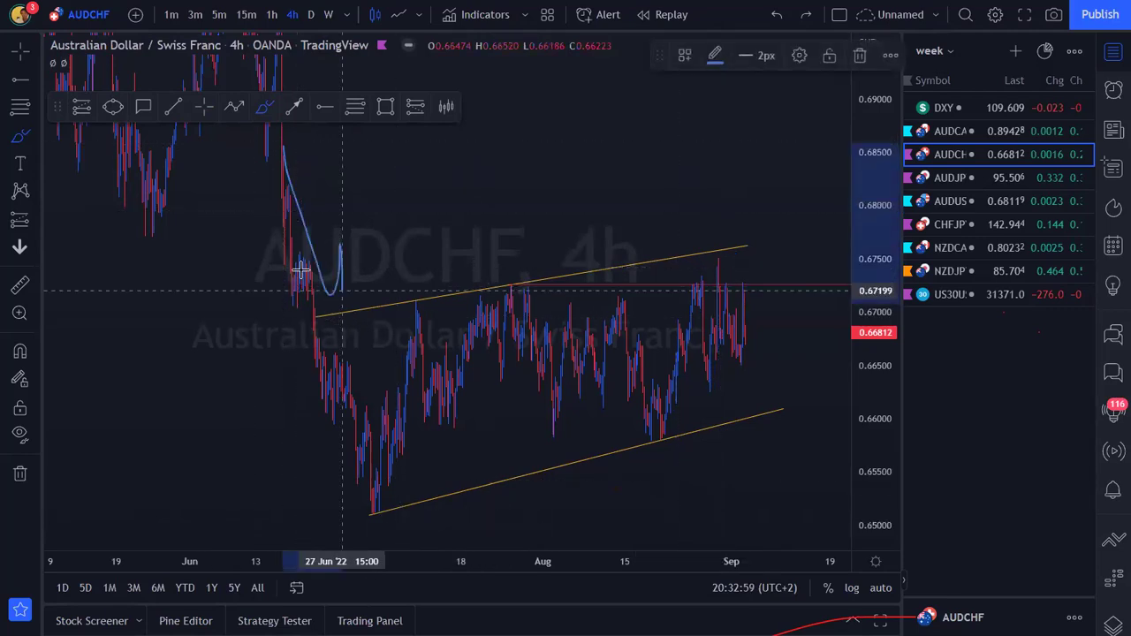
{"action": "key", "text": "ctrl+z"}
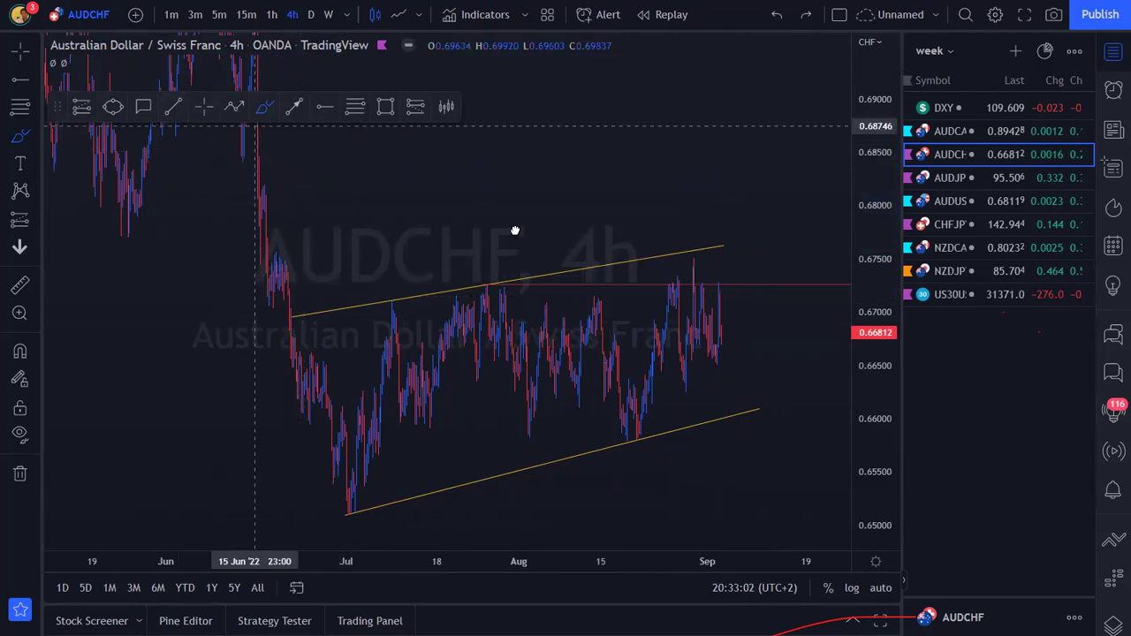
Brush a box around the mid-June pause near 0.68 and a downward arrow toward the consolidation below it.
{"action": "scroll", "coordinate": [613, 539], "scroll_direction": "left", "scroll_amount": 5}
{"action": "scroll", "coordinate": [323, 491], "scroll_direction": "up", "scroll_amount": 3}
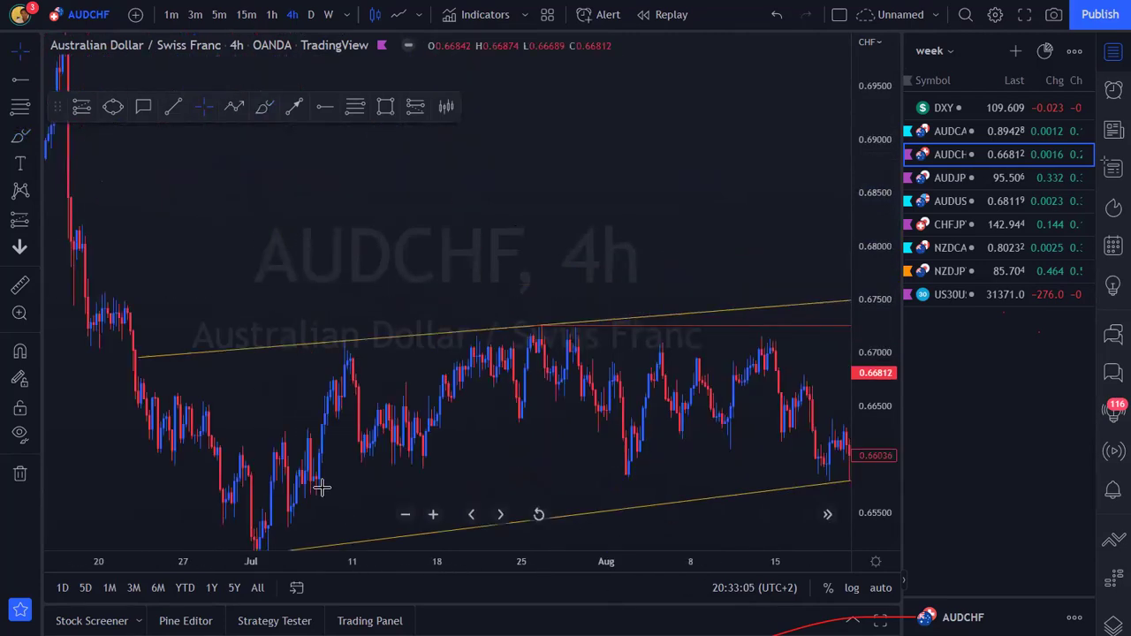
{"action": "scroll", "coordinate": [504, 273], "scroll_direction": "left", "scroll_amount": 8}
{"action": "left_click_drag", "start_coordinate": [342, 285], "coordinate": [295, 179]}
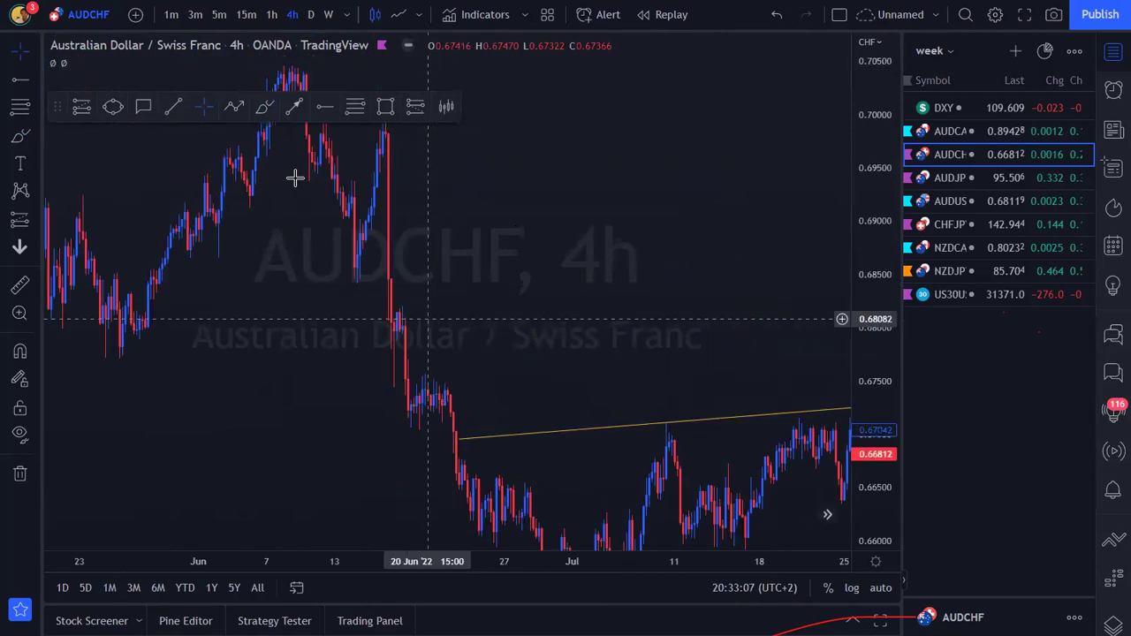
{"action": "key", "text": "alt+b"}
{"action": "mouse_move", "coordinate": [412, 286]}
{"action": "left_mouse_down"}
{"action": "mouse_move", "coordinate": [379, 345]}
{"action": "mouse_move", "coordinate": [437, 278]}
{"action": "mouse_move", "coordinate": [408, 283]}
{"action": "left_mouse_up"}
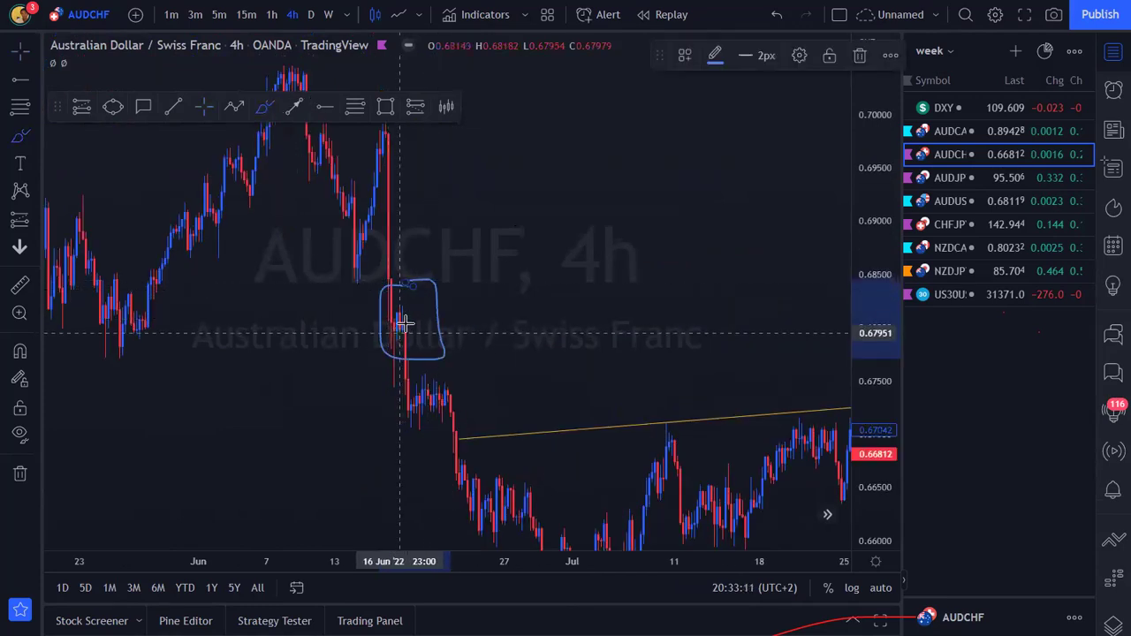
{"action": "mouse_move", "coordinate": [409, 320]}
{"action": "left_mouse_down"}
{"action": "mouse_move", "coordinate": [439, 369]}
{"action": "mouse_move", "coordinate": [442, 324]}
{"action": "mouse_move", "coordinate": [433, 376]}
{"action": "mouse_move", "coordinate": [416, 380]}
{"action": "left_mouse_up"}
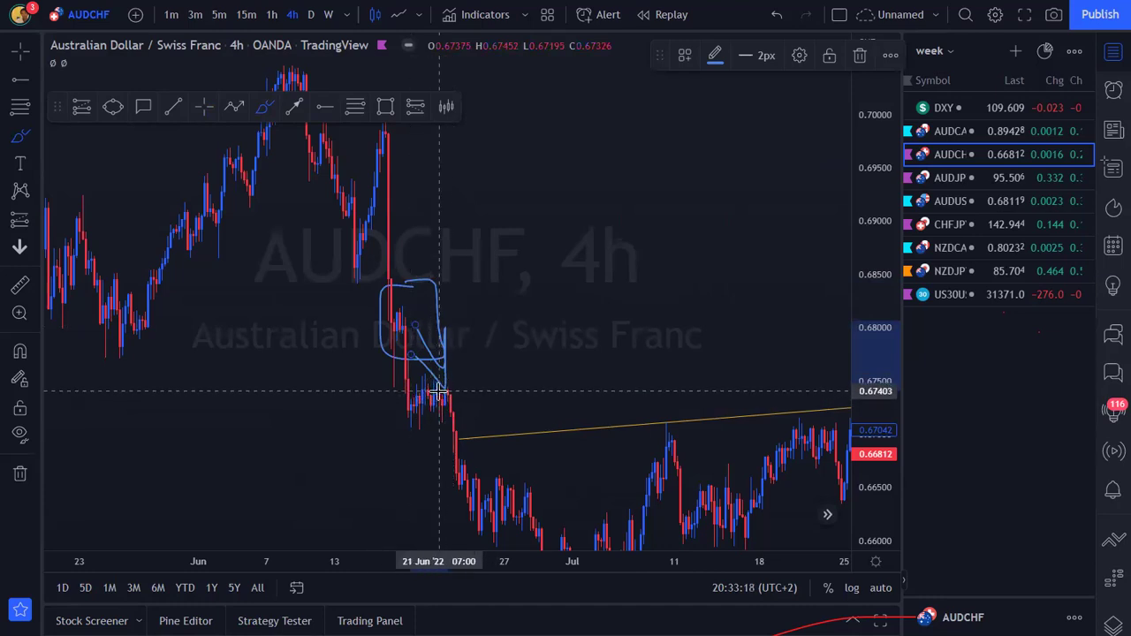
Brush lines bounding the consolidation around 20 June, the breakdown and retest path below it, and short level marks beside it.
{"action": "left_click_drag", "start_coordinate": [406, 379], "coordinate": [497, 378]}
{"action": "left_click_drag", "start_coordinate": [409, 417], "coordinate": [522, 414]}
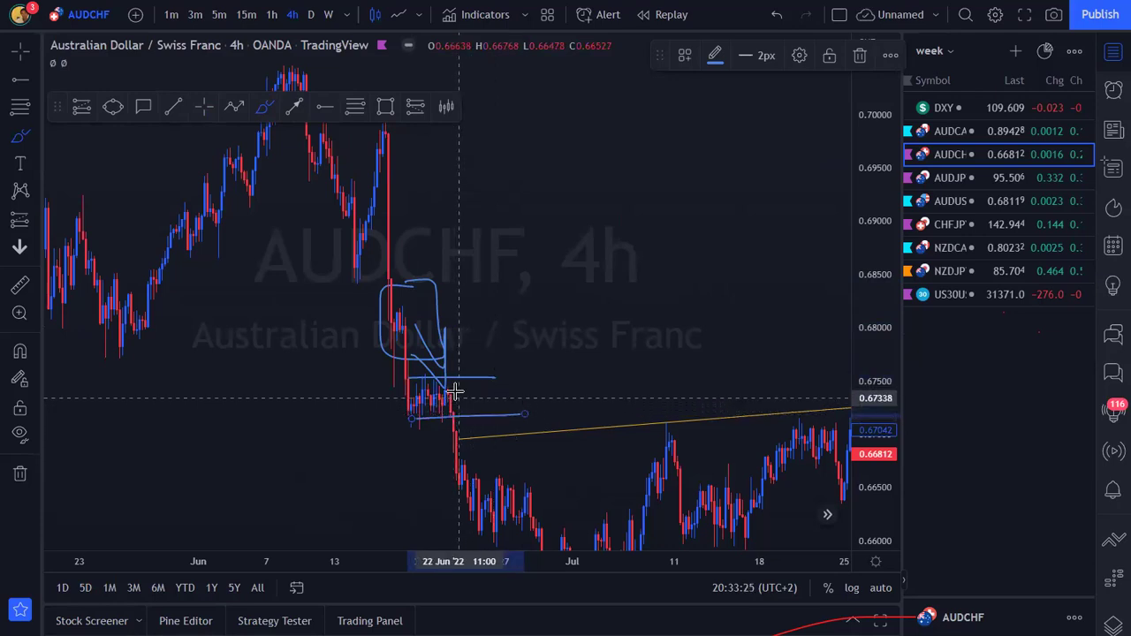
{"action": "left_click_drag", "start_coordinate": [454, 393], "coordinate": [498, 482]}
{"action": "mouse_move", "coordinate": [510, 435]}
{"action": "left_mouse_down"}
{"action": "mouse_move", "coordinate": [465, 456]}
{"action": "mouse_move", "coordinate": [461, 438]}
{"action": "left_mouse_up"}
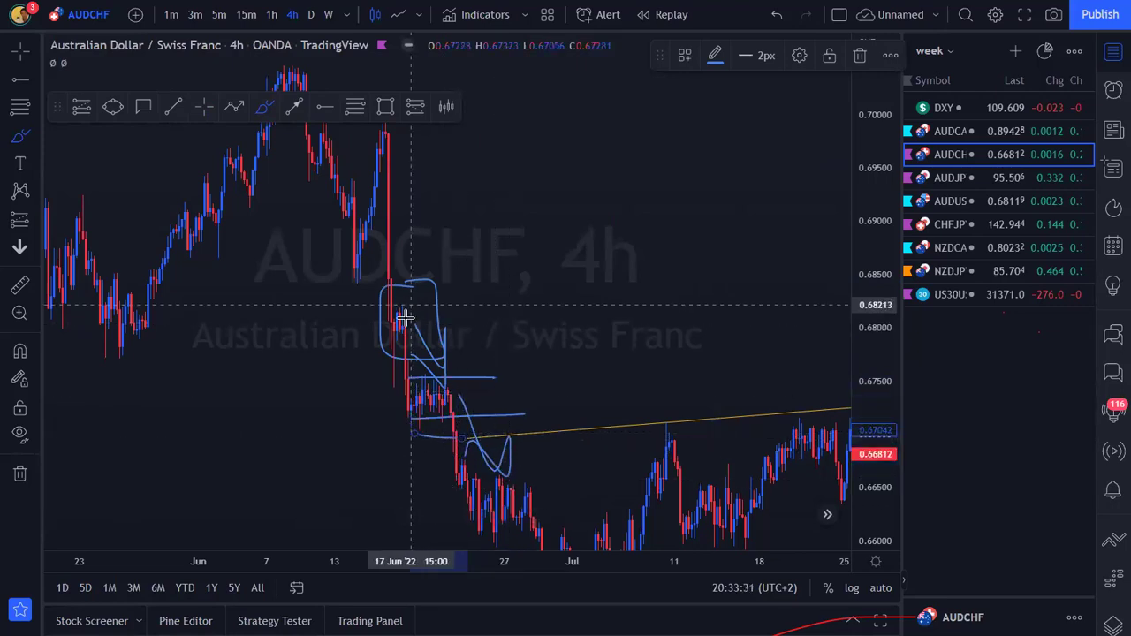
{"action": "left_click_drag", "start_coordinate": [375, 389], "coordinate": [446, 394]}
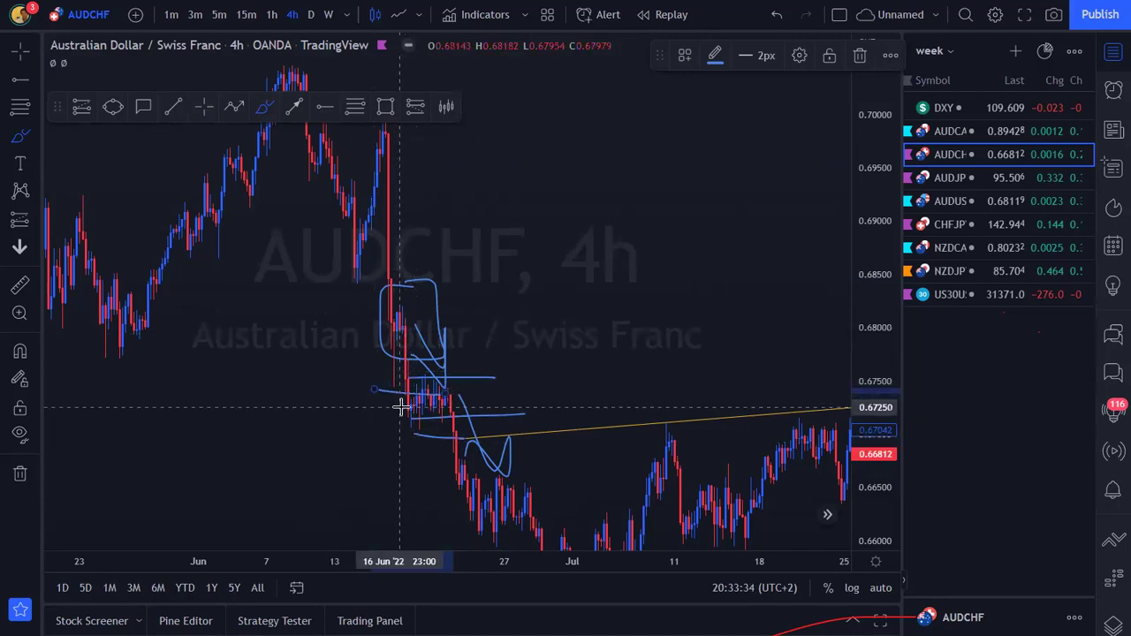
Undo all brush annotations around the June decline on the 4h AUDCHF chart.
{"action": "key", "text": "ctrl+z"}
{"action": "key", "text": "ctrl+z"}
{"action": "key", "text": "ctrl+z"}
{"action": "key", "text": "ctrl+z"}
{"action": "key", "text": "ctrl+z"}
{"action": "key", "text": "ctrl+z"}
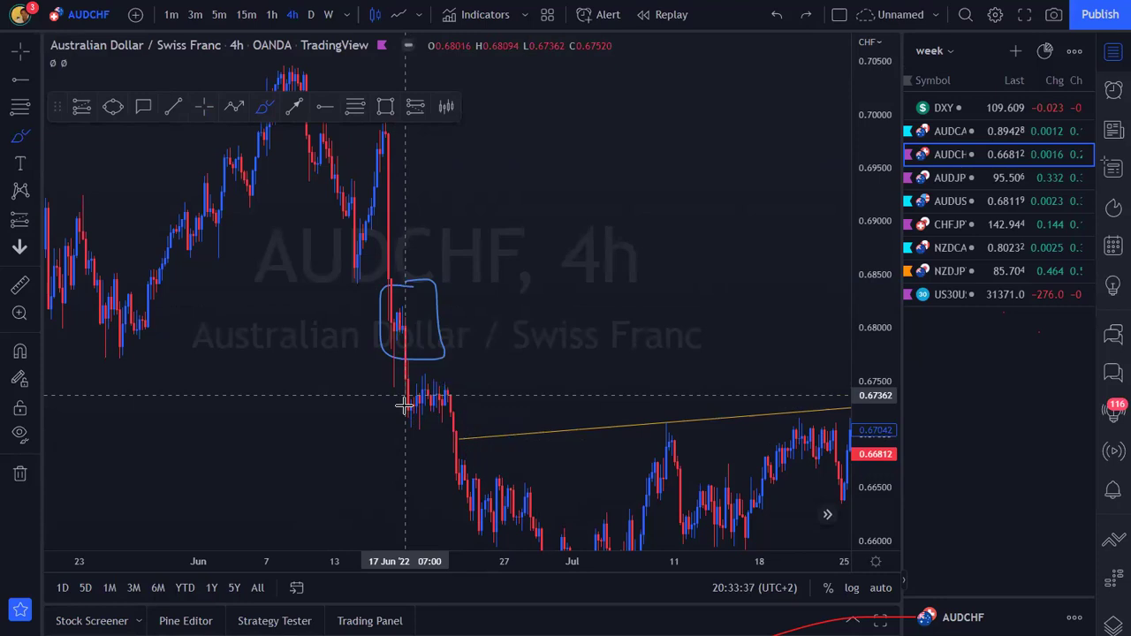
{"action": "key", "text": "ctrl+z"}
Place a Fib retracement zone over the mid-June pause, from about 0.6794 to 0.6822.
{"action": "left_click", "coordinate": [357, 107]}
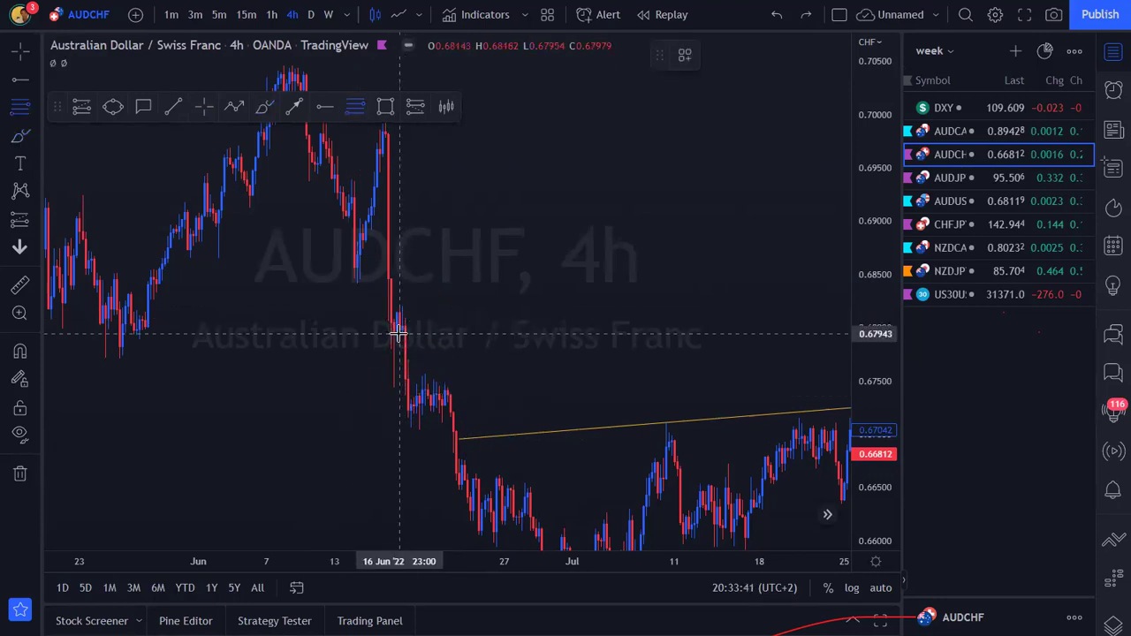
{"action": "left_click_drag", "start_coordinate": [400, 333], "coordinate": [400, 303]}
{"action": "left_click_drag", "start_coordinate": [386, 265], "coordinate": [187, 248]}
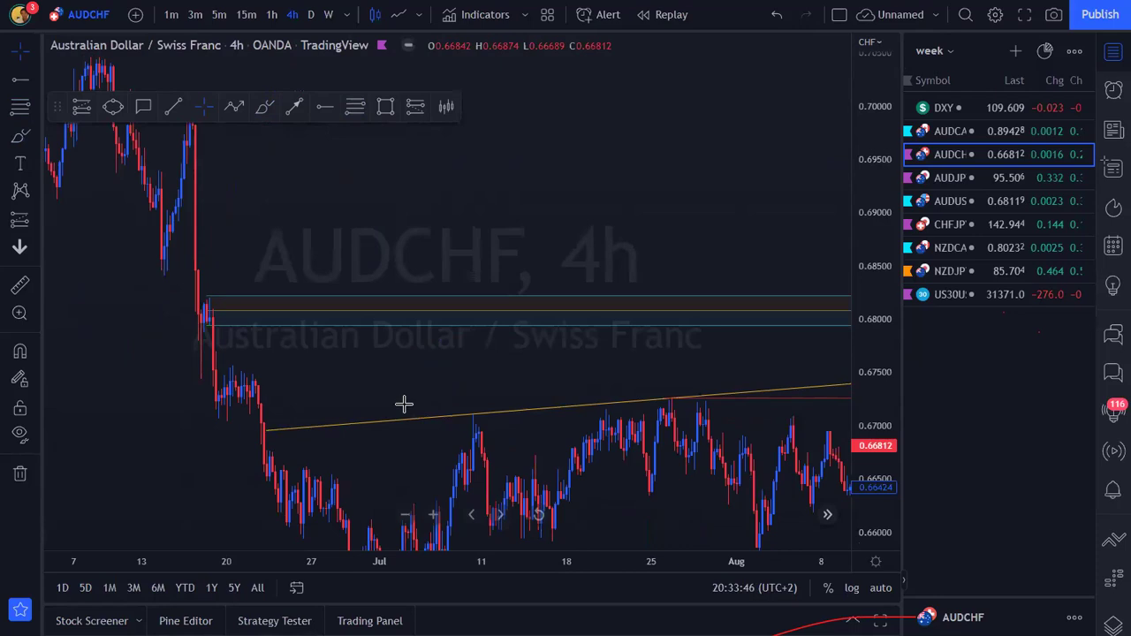
{"action": "scroll", "coordinate": [619, 420], "scroll_direction": "down", "scroll_amount": 5}
{"action": "left_click_drag", "start_coordinate": [524, 424], "coordinate": [719, 408]}
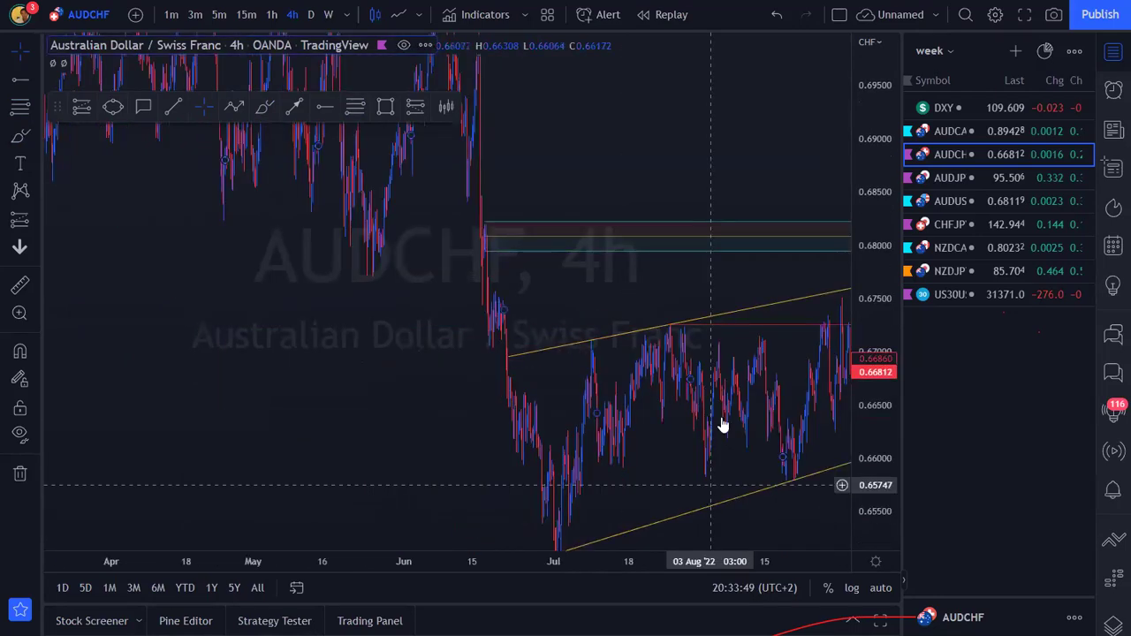
{"action": "left_click_drag", "start_coordinate": [711, 485], "coordinate": [592, 466]}
{"action": "scroll", "coordinate": [530, 545], "scroll_direction": "up", "scroll_amount": 4}
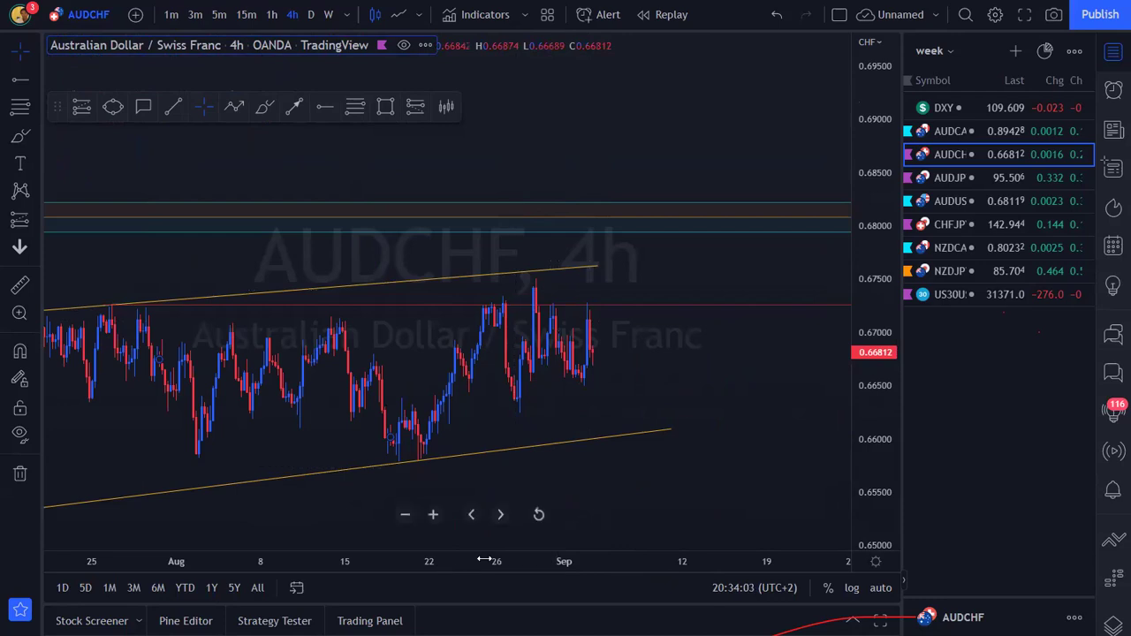
{"action": "scroll", "coordinate": [498, 559], "scroll_direction": "down", "scroll_amount": 2}
{"action": "scroll", "coordinate": [501, 559], "scroll_direction": "down", "scroll_amount": 1}
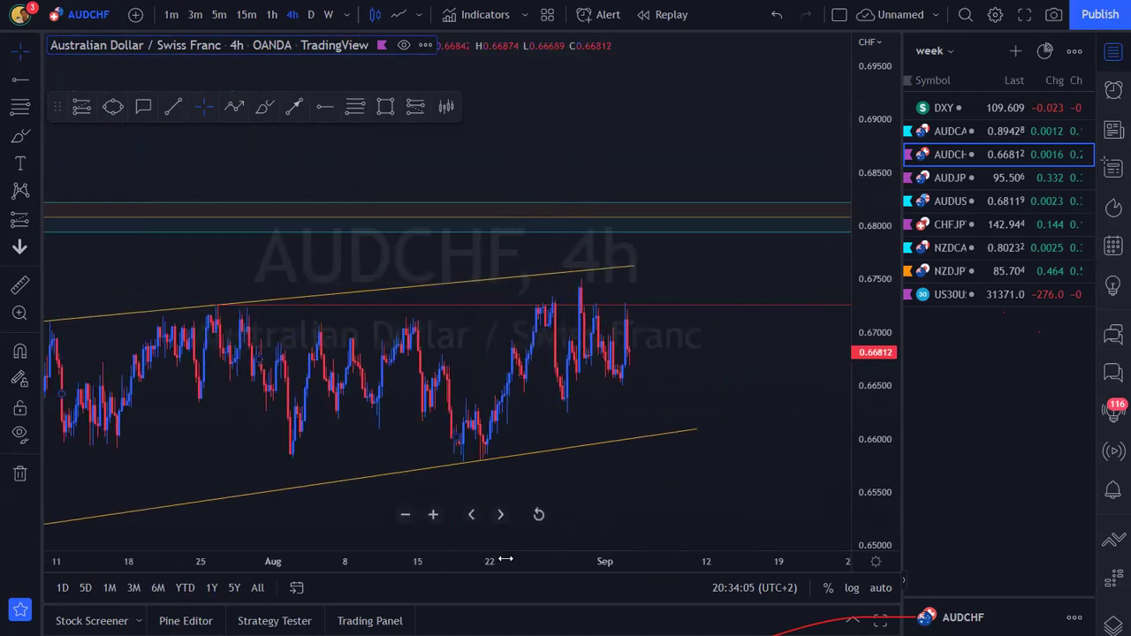
Draw a trendline across the mid- and late-August highs and another from the 19 August low, about 0.6578, up to about 0.6687.
{"action": "scroll", "coordinate": [504, 559], "scroll_direction": "down", "scroll_amount": 1}
{"action": "scroll", "coordinate": [500, 559], "scroll_direction": "up", "scroll_amount": 1}
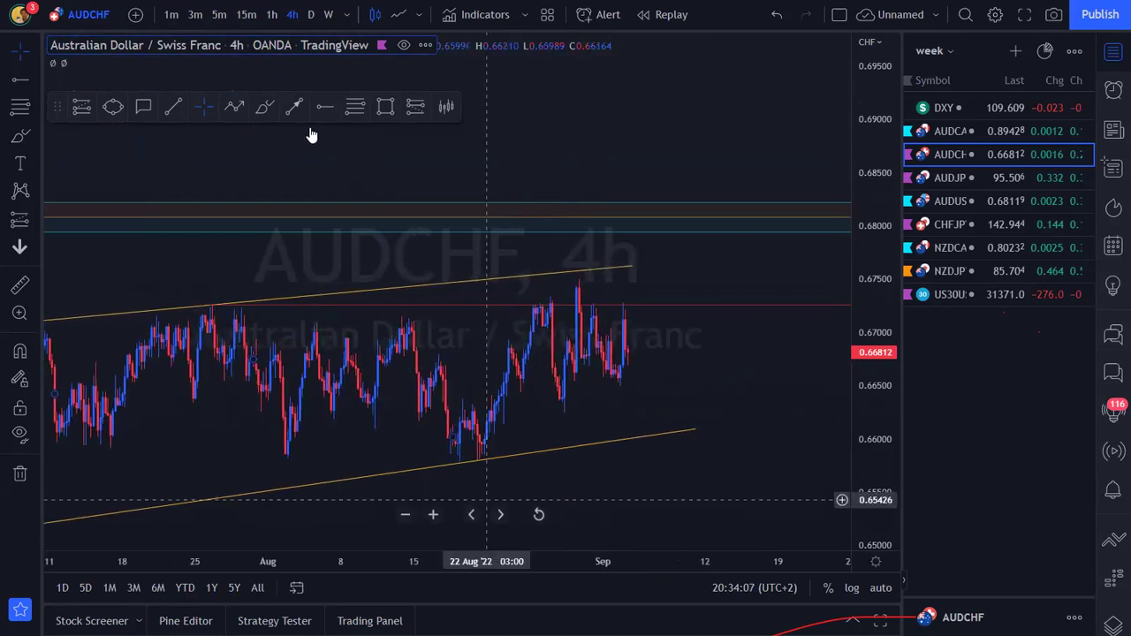
{"action": "left_click", "coordinate": [182, 107]}
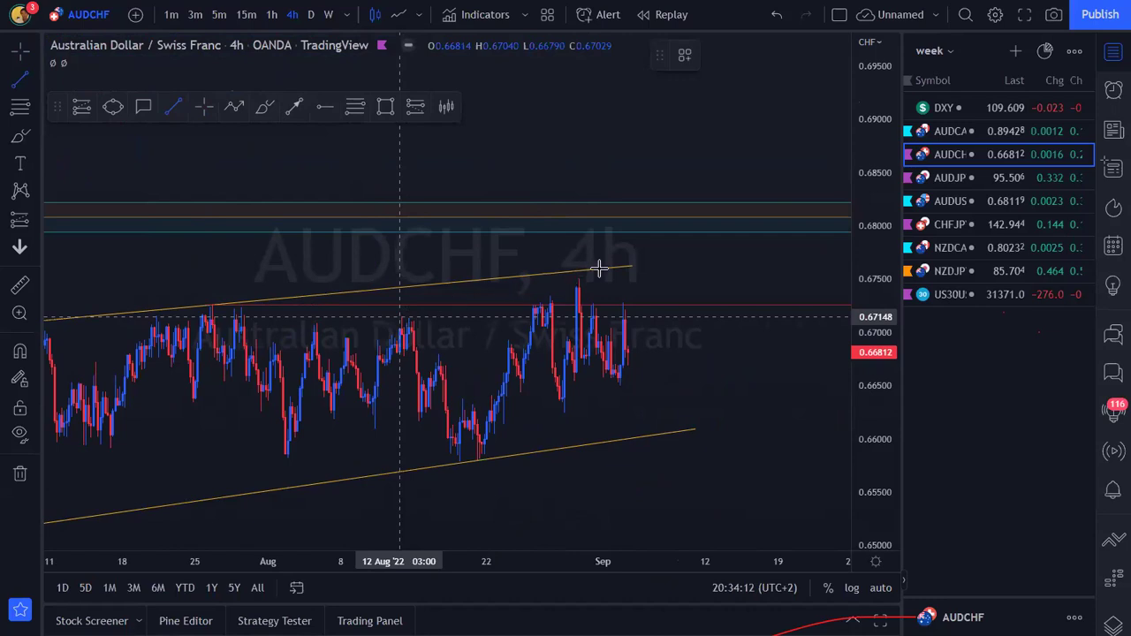
{"action": "left_click", "coordinate": [726, 248]}
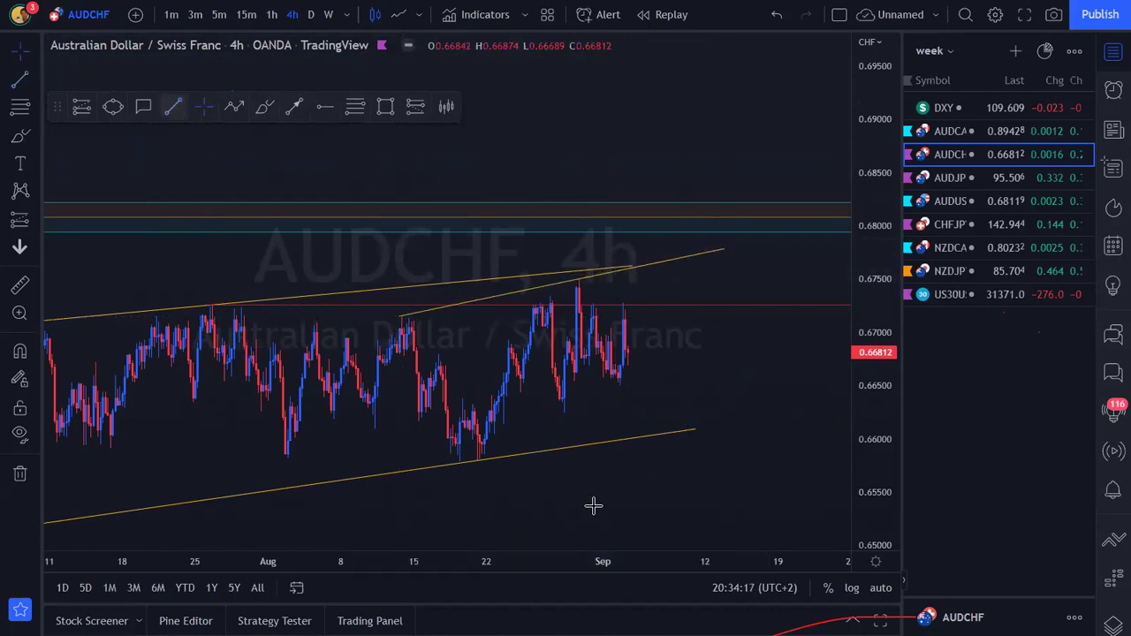
{"action": "left_click", "coordinate": [475, 461]}
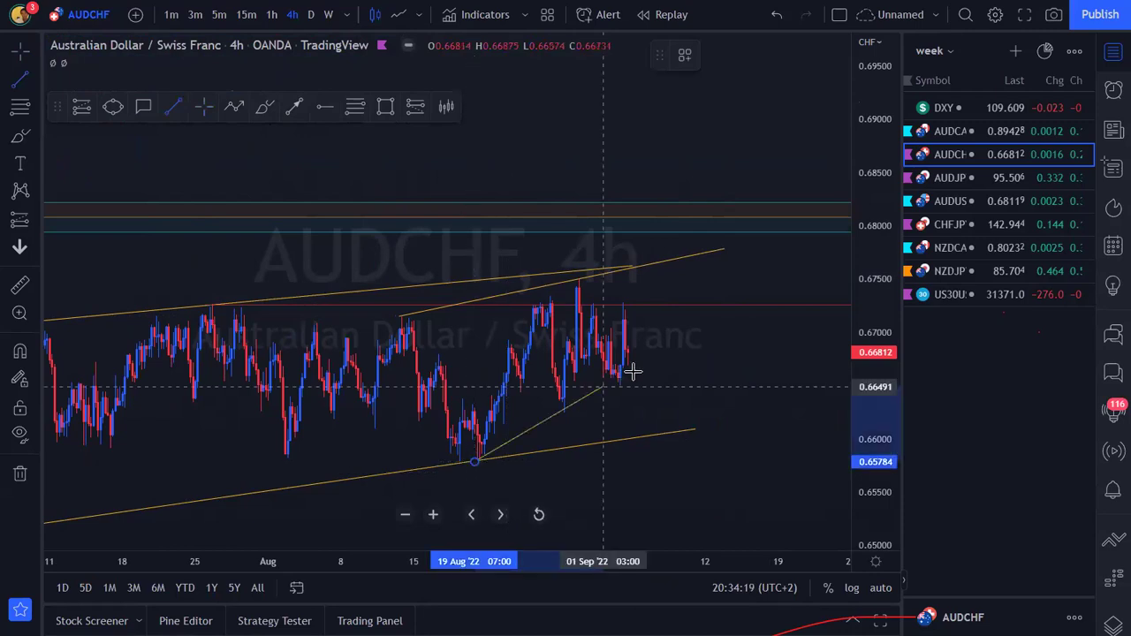
{"action": "left_click", "coordinate": [697, 346]}
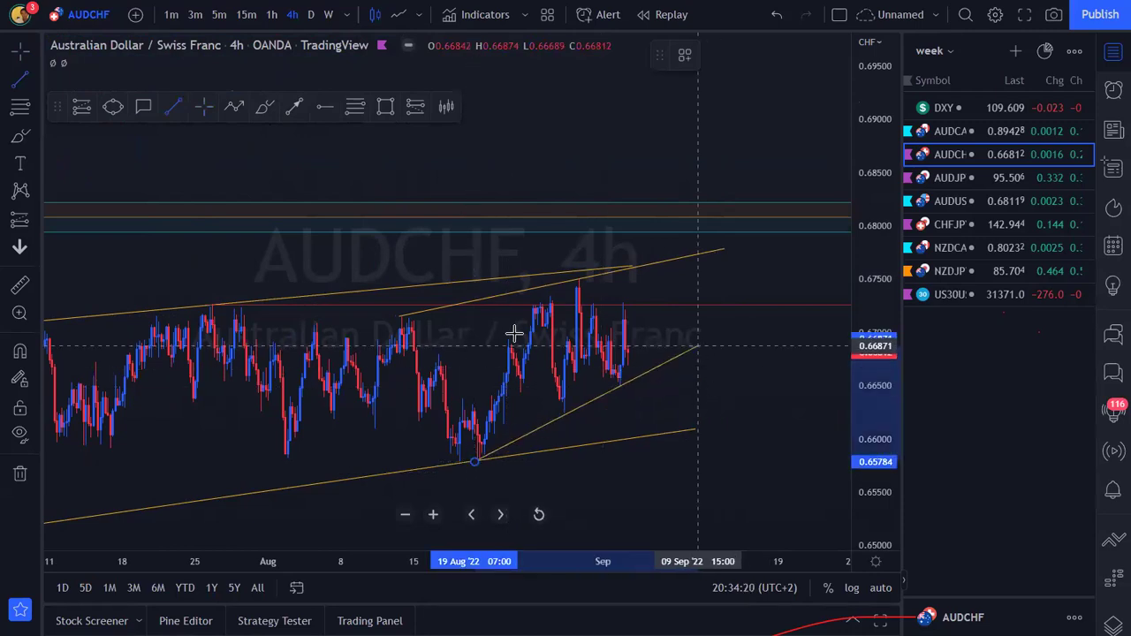
{"action": "left_click", "coordinate": [493, 366]}
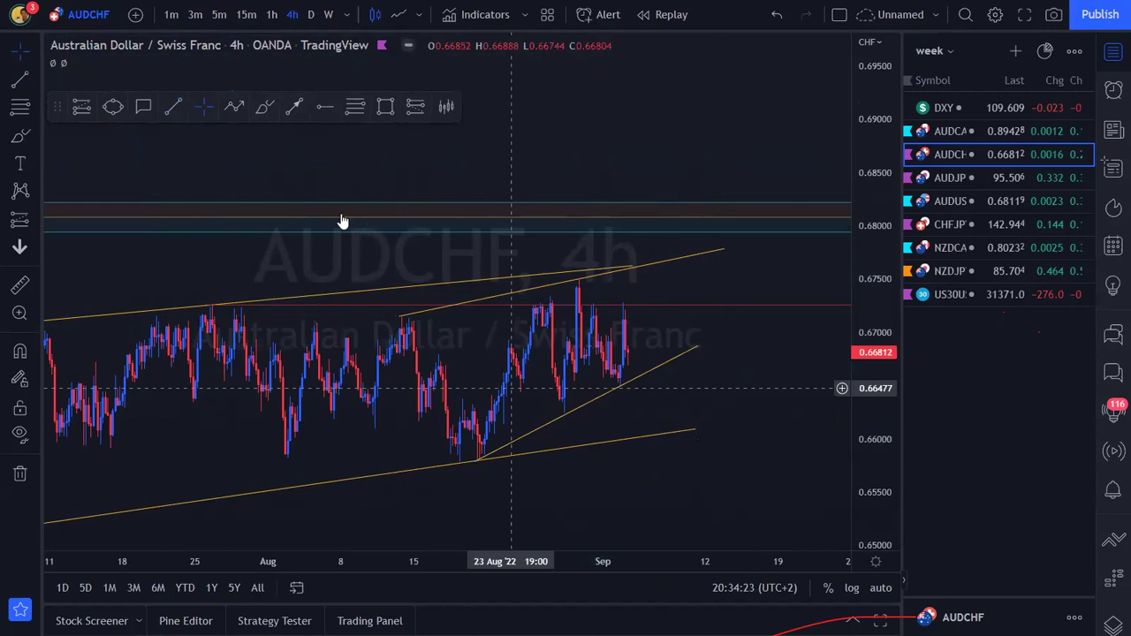
Brush crosses over the early-September high, the late-June decline at two points, and the latest low near 0.665.
{"action": "left_click", "coordinate": [266, 107]}
{"action": "mouse_move", "coordinate": [607, 298]}
{"action": "left_mouse_down"}
{"action": "mouse_move", "coordinate": [645, 337]}
{"action": "mouse_move", "coordinate": [575, 357]}
{"action": "left_mouse_up"}
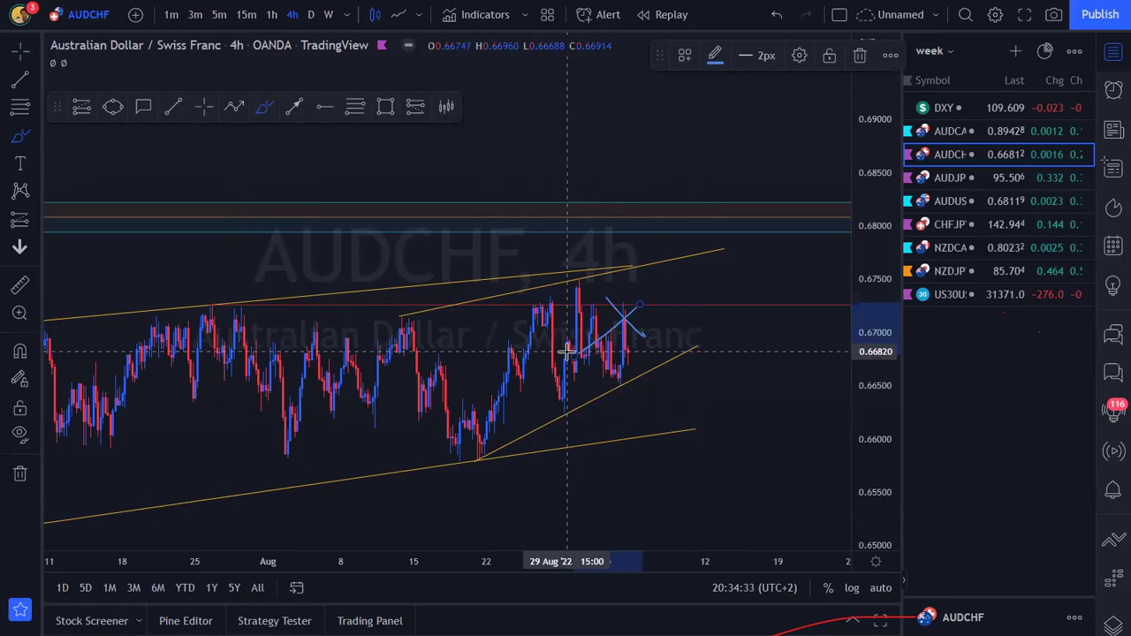
{"action": "left_click_drag", "start_coordinate": [532, 566], "coordinate": [629, 563]}
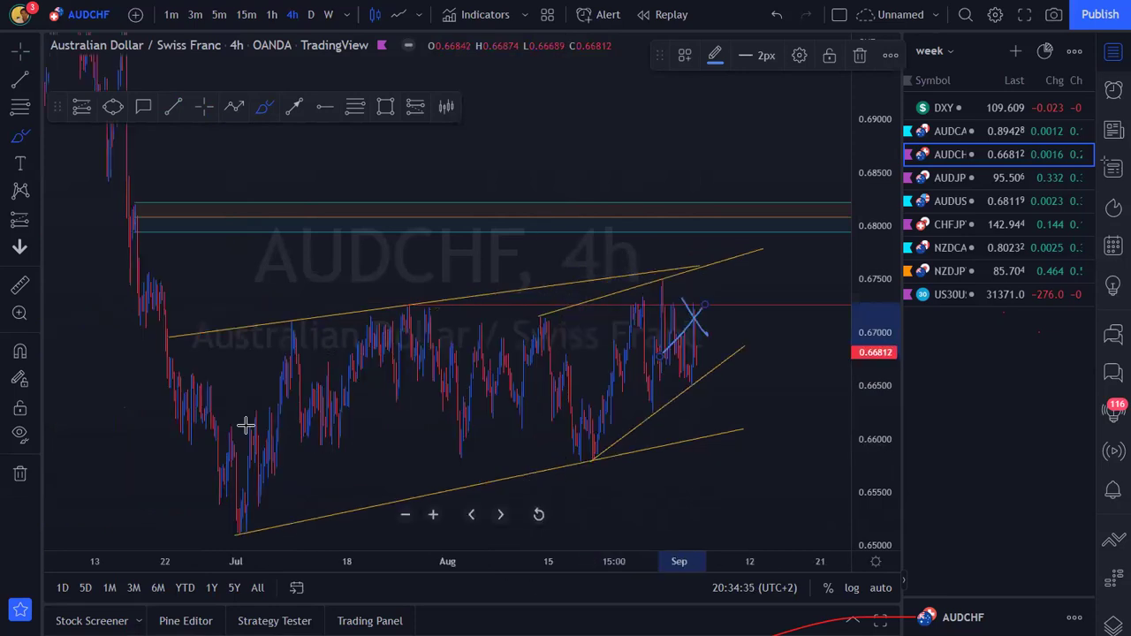
{"action": "left_click_drag", "start_coordinate": [170, 361], "coordinate": [201, 393]}
{"action": "mouse_move", "coordinate": [195, 372]}
{"action": "left_mouse_down"}
{"action": "mouse_move", "coordinate": [171, 392]}
{"action": "mouse_move", "coordinate": [240, 439]}
{"action": "left_mouse_up"}
{"action": "left_click_drag", "start_coordinate": [240, 429], "coordinate": [197, 457]}
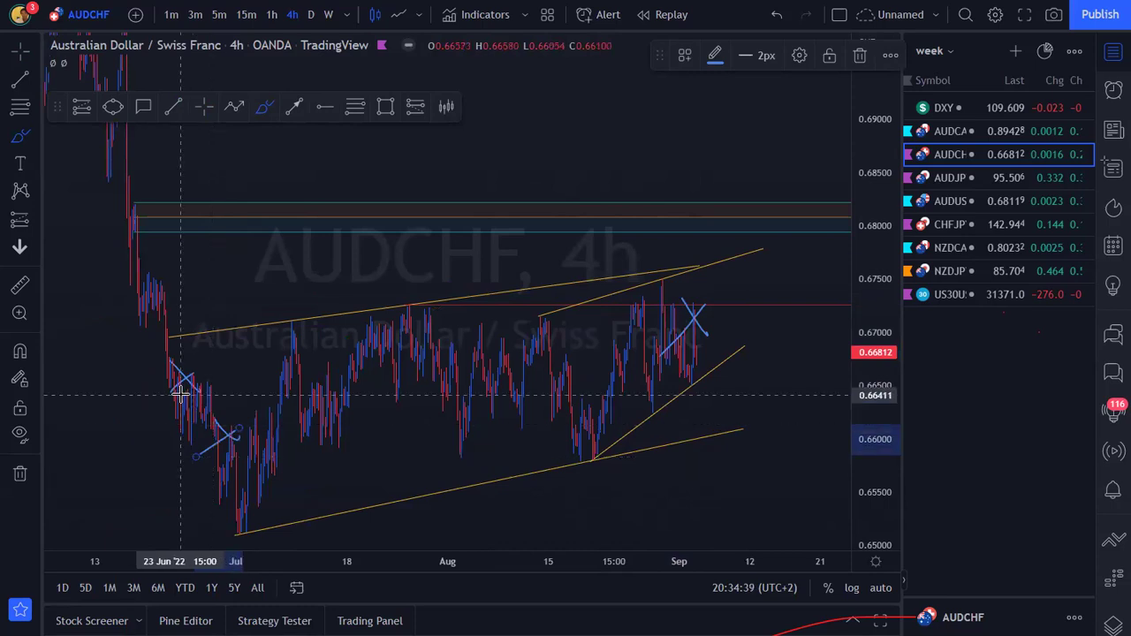
{"action": "mouse_move", "coordinate": [690, 343]}
{"action": "left_mouse_down"}
{"action": "mouse_move", "coordinate": [712, 375]}
{"action": "mouse_move", "coordinate": [711, 359]}
{"action": "left_mouse_up"}
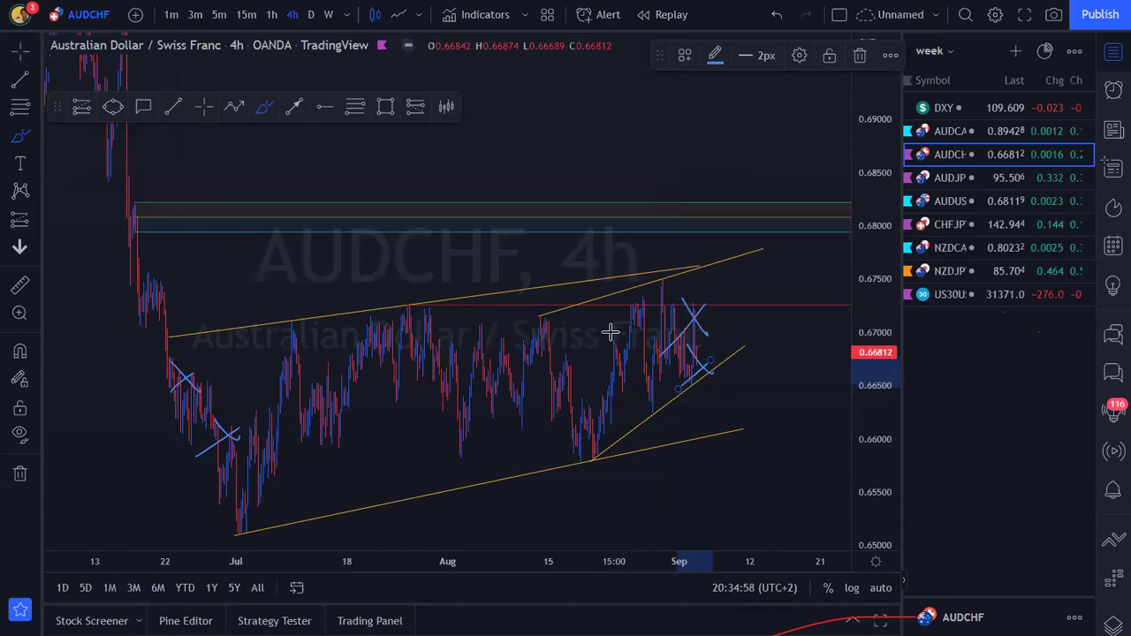
Brush a downward arrow beside the June drop, circle the late-May low and the July–August highs, and add a downward arrow from current price.
{"action": "scroll", "coordinate": [611, 332], "scroll_direction": "up", "scroll_amount": 3}
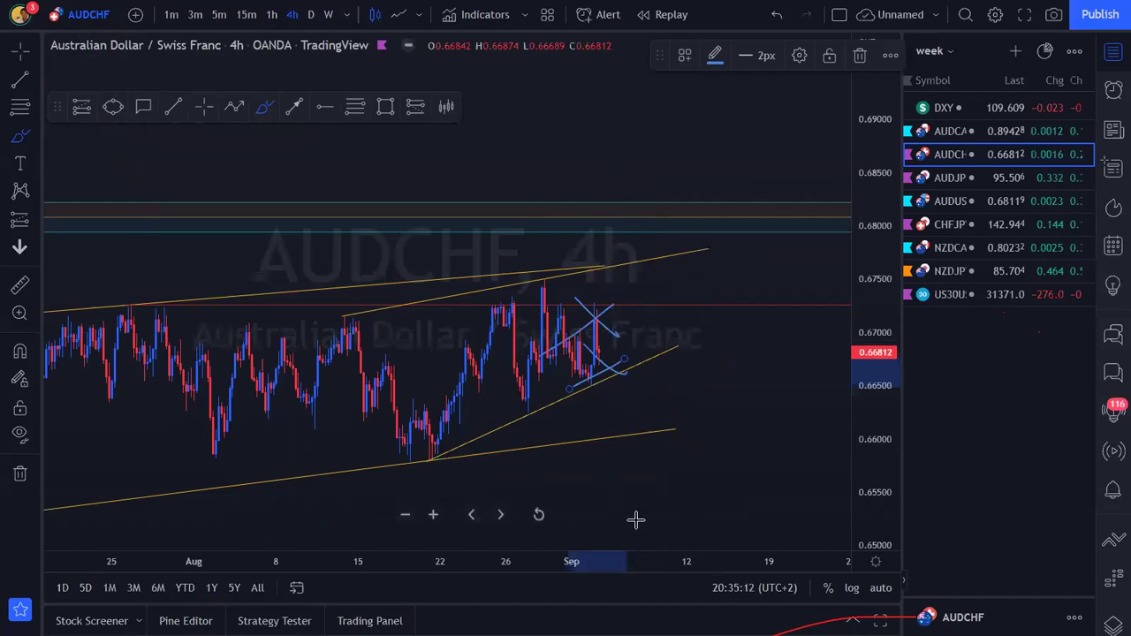
{"action": "left_click_drag", "start_coordinate": [561, 562], "coordinate": [669, 560]}
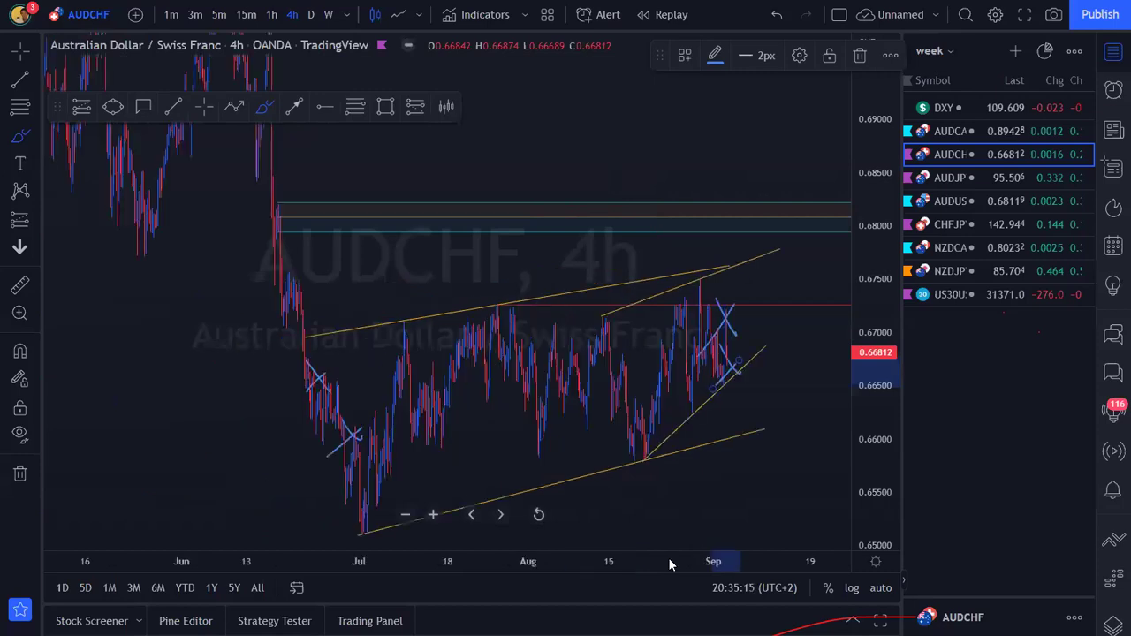
{"action": "mouse_move", "coordinate": [241, 276]}
{"action": "left_mouse_down"}
{"action": "mouse_move", "coordinate": [274, 404]}
{"action": "mouse_move", "coordinate": [235, 408]}
{"action": "left_mouse_up"}
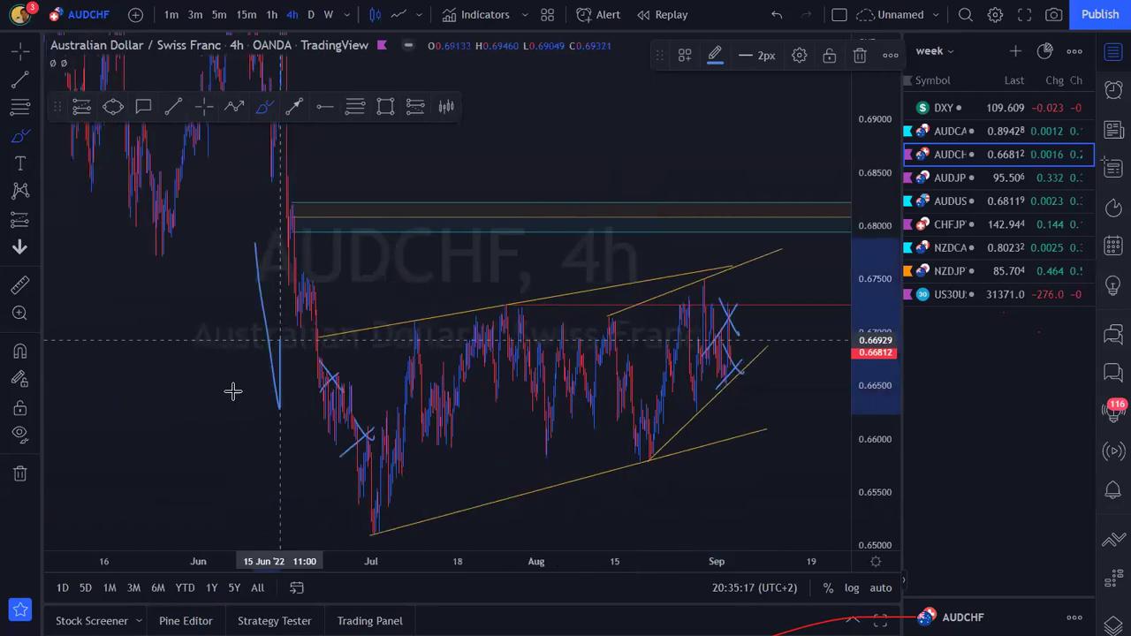
{"action": "mouse_move", "coordinate": [183, 219]}
{"action": "left_mouse_down"}
{"action": "mouse_move", "coordinate": [192, 240]}
{"action": "mouse_move", "coordinate": [156, 249]}
{"action": "left_mouse_up"}
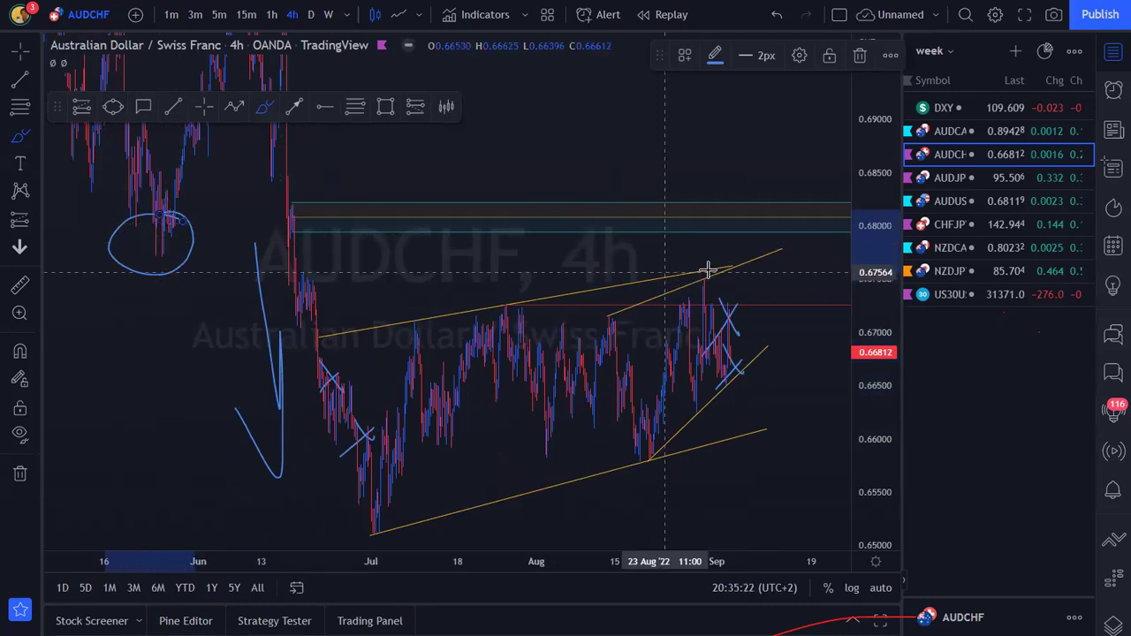
{"action": "left_click_drag", "start_coordinate": [654, 272], "coordinate": [677, 293]}
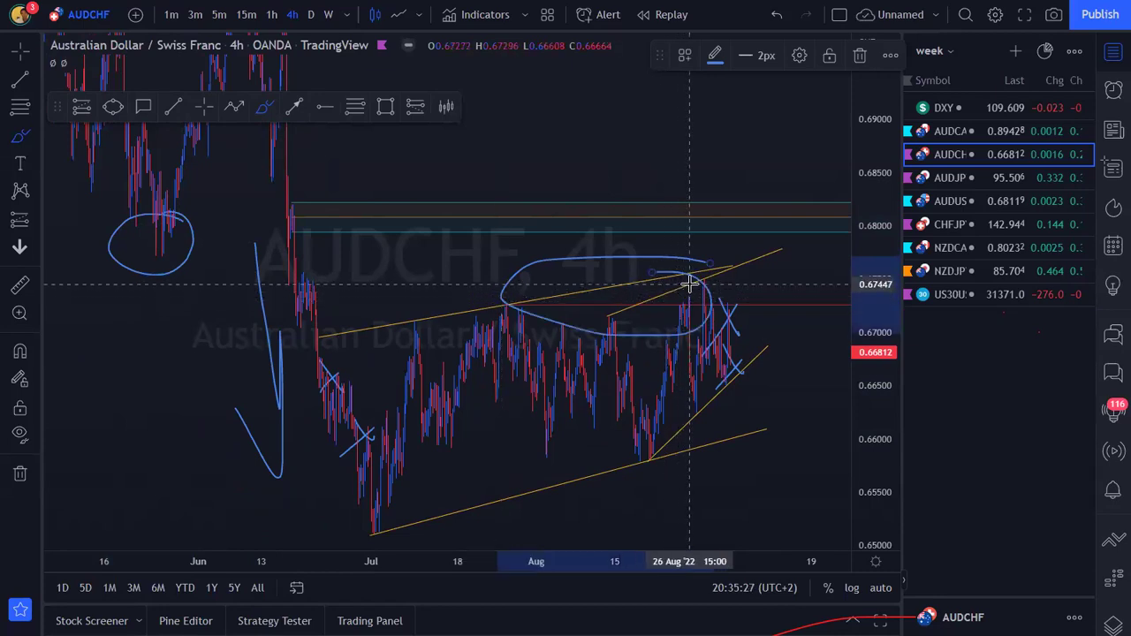
{"action": "left_click_drag", "start_coordinate": [730, 366], "coordinate": [762, 463]}
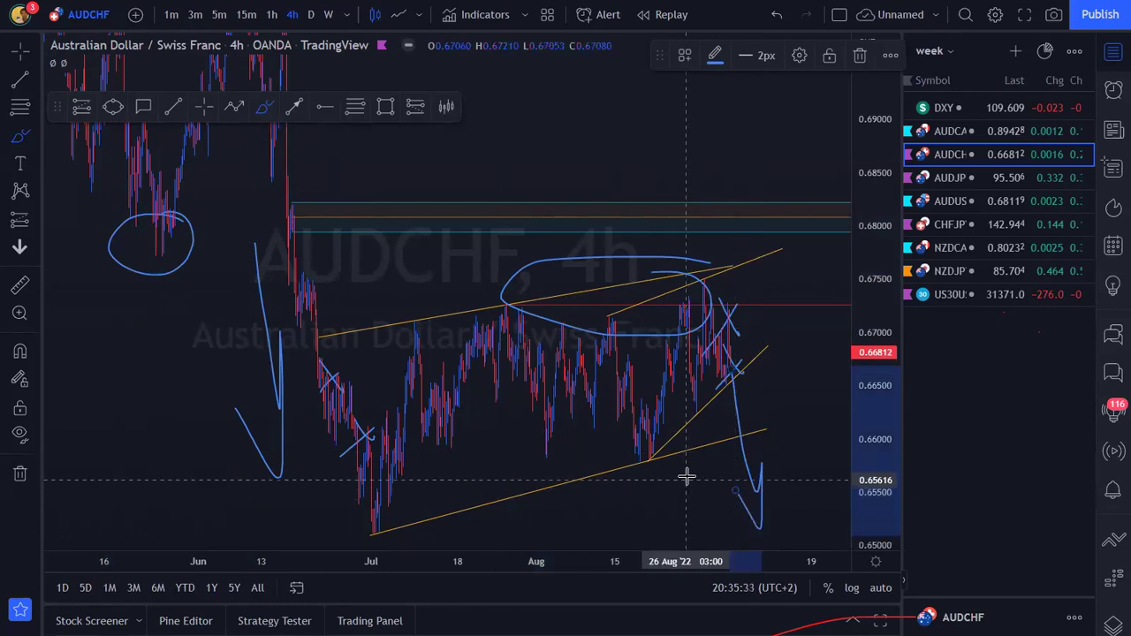
Undo the brushed circles and downward arrows, keeping the cross marks.
{"action": "key", "text": "ctrl+z"}
{"action": "key", "text": "ctrl+z"}
{"action": "key", "text": "ctrl+z"}
{"action": "key", "text": "ctrl+z"}
{"action": "key", "text": "ctrl+z"}
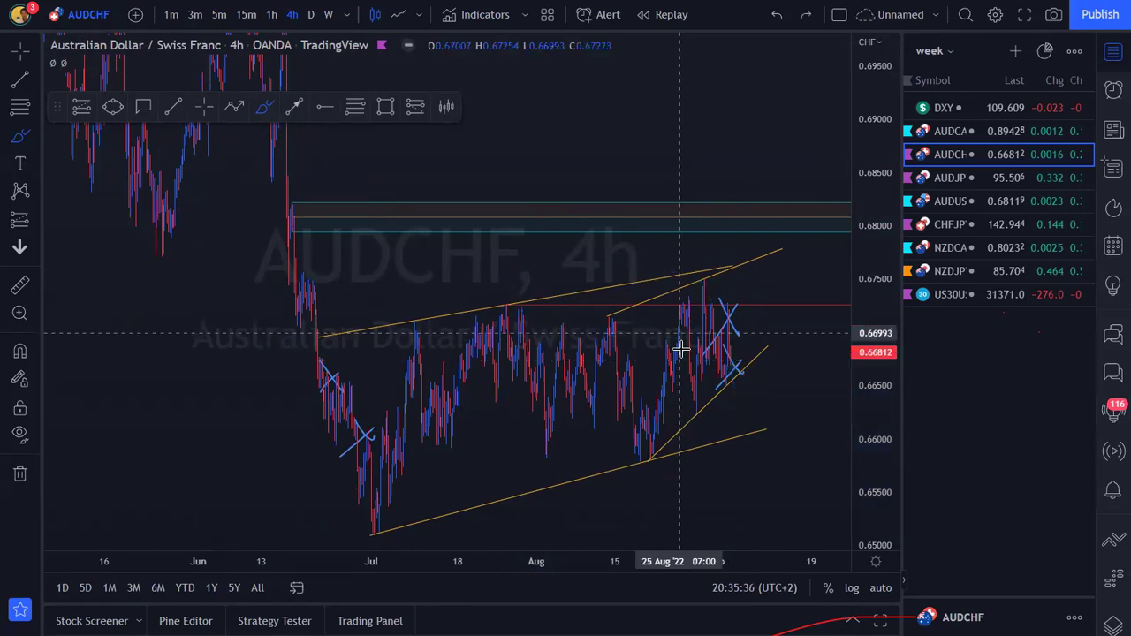
Brush a projected path from current price up to the steeper upper trendline, and mark the supply zone above with a boxed cross.
{"action": "scroll", "coordinate": [667, 334], "scroll_direction": "up", "scroll_amount": 3}
{"action": "mouse_move", "coordinate": [663, 351]}
{"action": "left_mouse_down"}
{"action": "mouse_move", "coordinate": [727, 245]}
{"action": "mouse_move", "coordinate": [719, 251]}
{"action": "left_mouse_up"}
{"action": "mouse_move", "coordinate": [736, 202]}
{"action": "left_mouse_down"}
{"action": "mouse_move", "coordinate": [767, 226]}
{"action": "mouse_move", "coordinate": [730, 225]}
{"action": "mouse_move", "coordinate": [780, 230]}
{"action": "mouse_move", "coordinate": [741, 196]}
{"action": "left_mouse_up"}
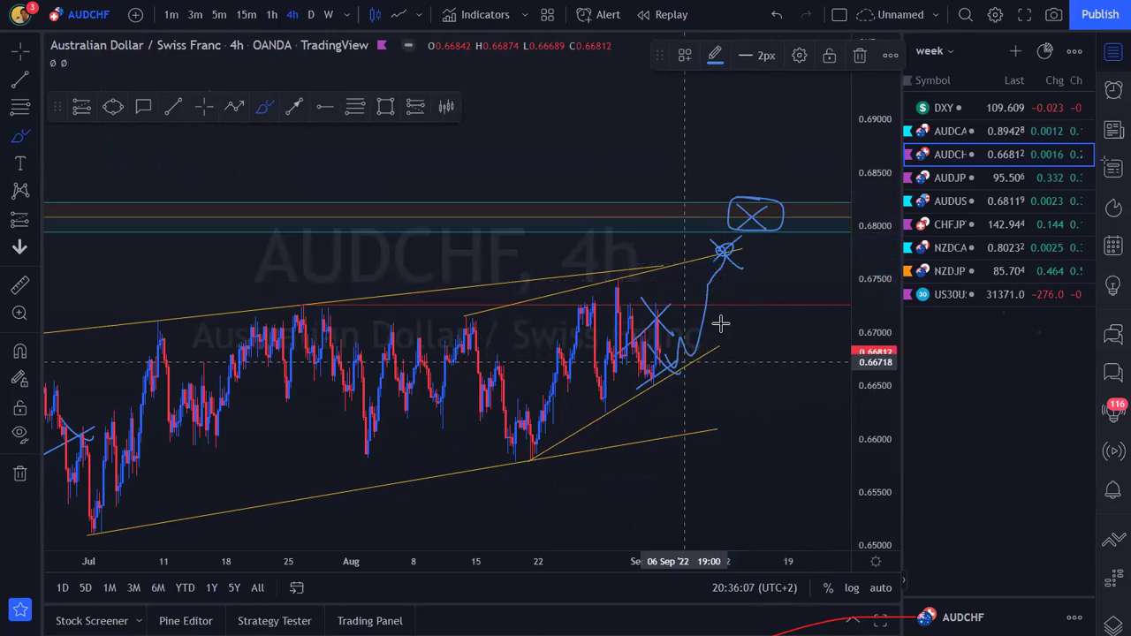
Brush further rising legs between the steeper trendlines, circle and cross the upper target, and add a downward arrow to about 0.657.
{"action": "left_click_drag", "start_coordinate": [754, 273], "coordinate": [690, 352]}
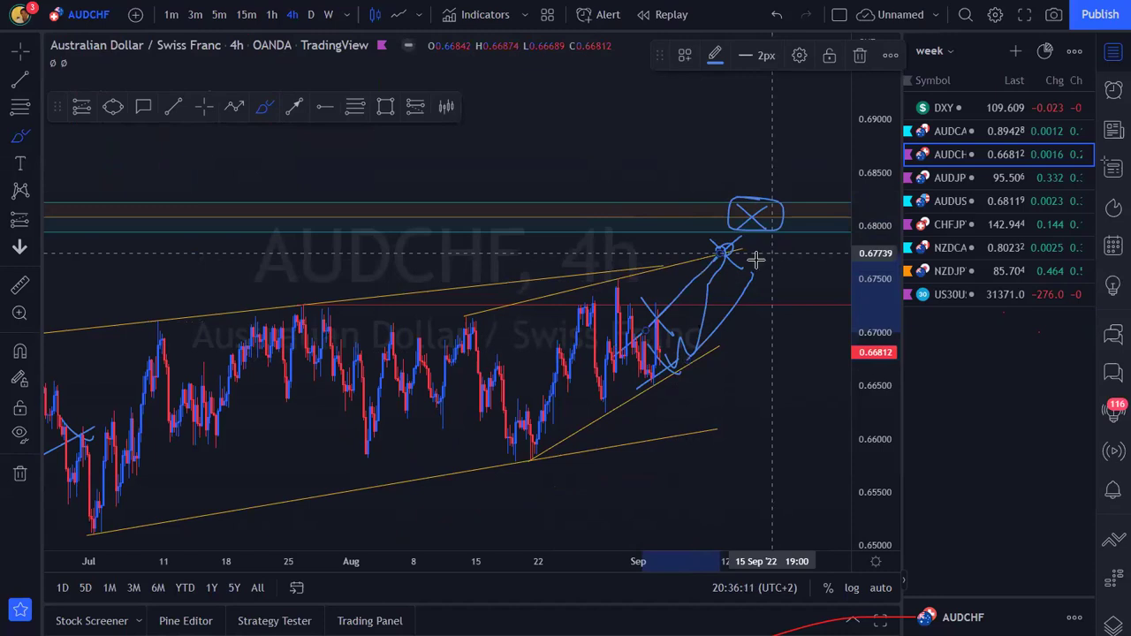
{"action": "mouse_move", "coordinate": [711, 363]}
{"action": "left_mouse_down"}
{"action": "mouse_move", "coordinate": [726, 240]}
{"action": "mouse_move", "coordinate": [739, 233]}
{"action": "mouse_move", "coordinate": [754, 267]}
{"action": "left_mouse_up"}
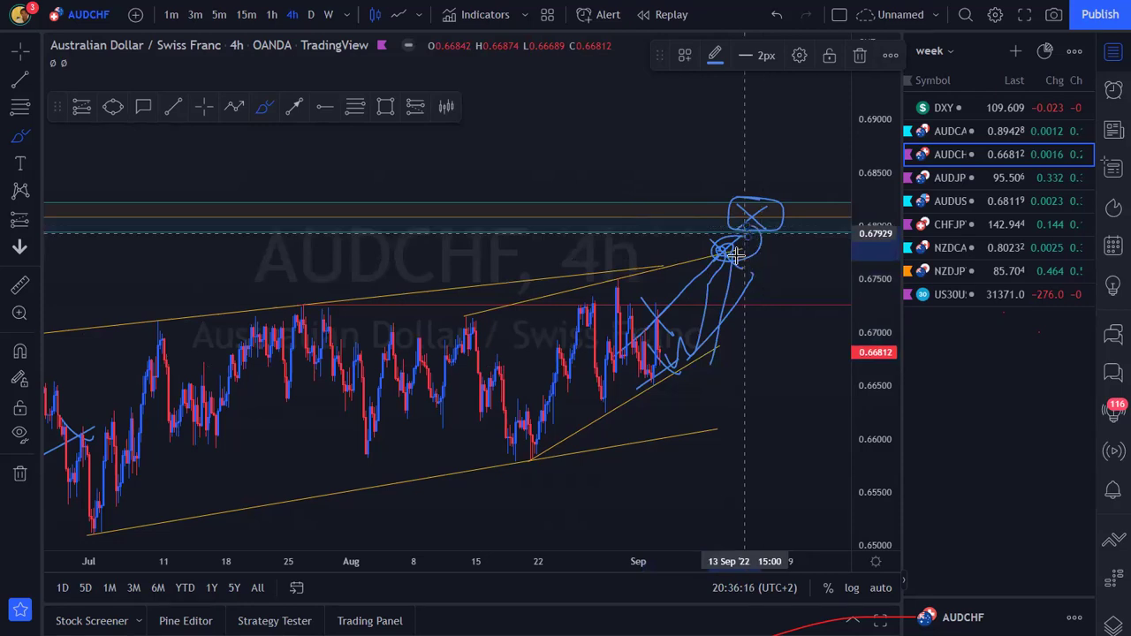
{"action": "left_click_drag", "start_coordinate": [805, 325], "coordinate": [729, 286]}
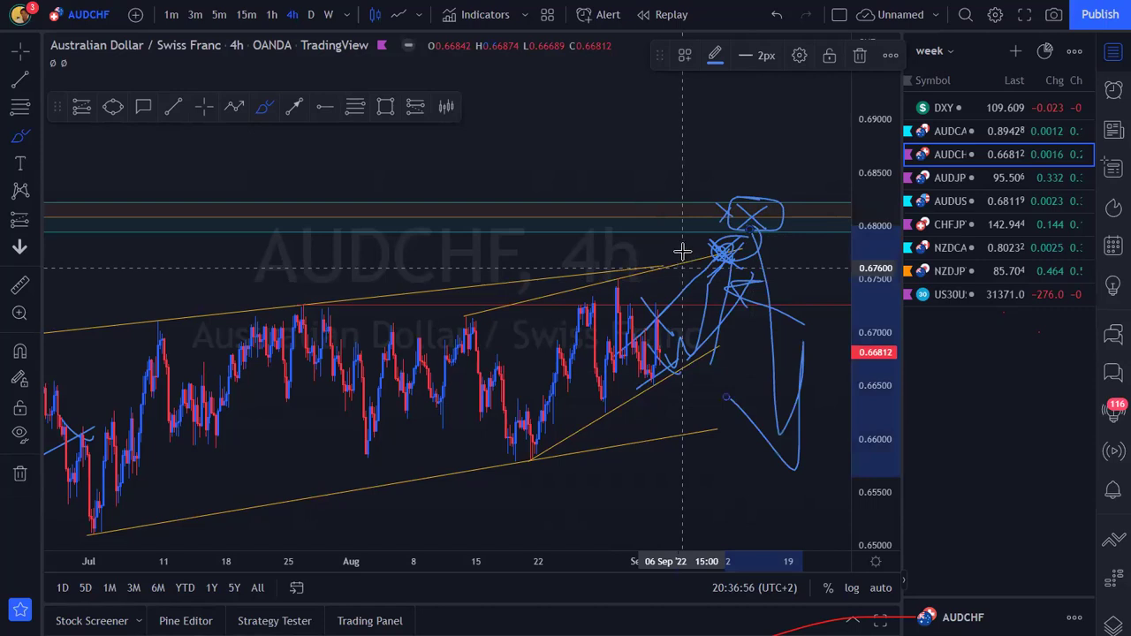
{"action": "left_click_drag", "start_coordinate": [691, 246], "coordinate": [718, 269]}
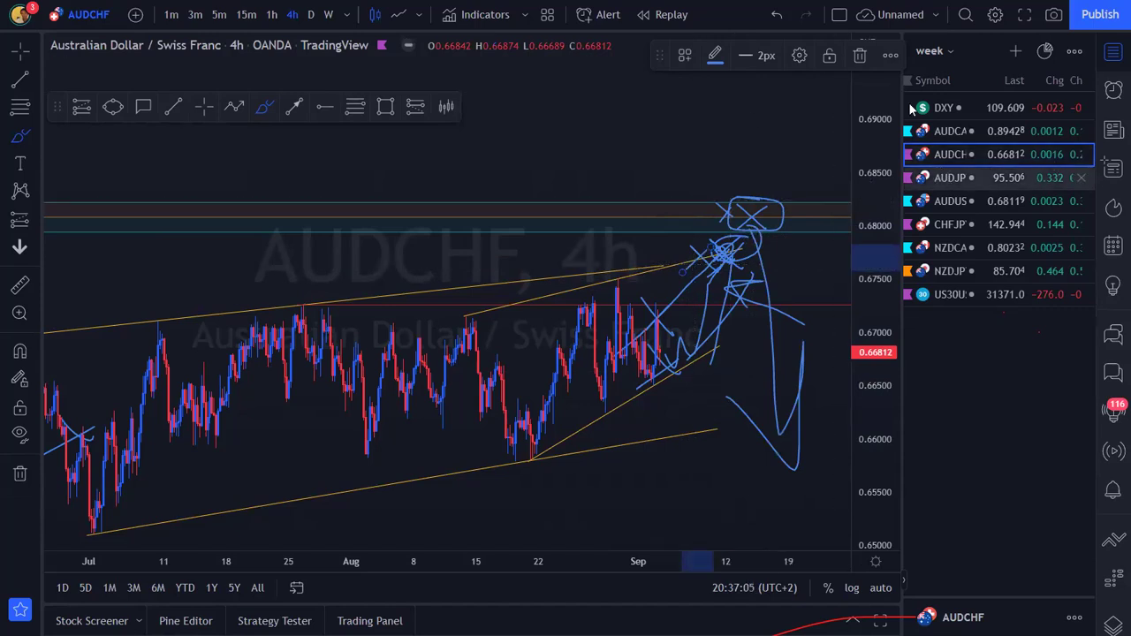
Switch to the AUDJPY chart and show it on the weekly timeframe.
{"action": "left_click", "coordinate": [954, 177]}
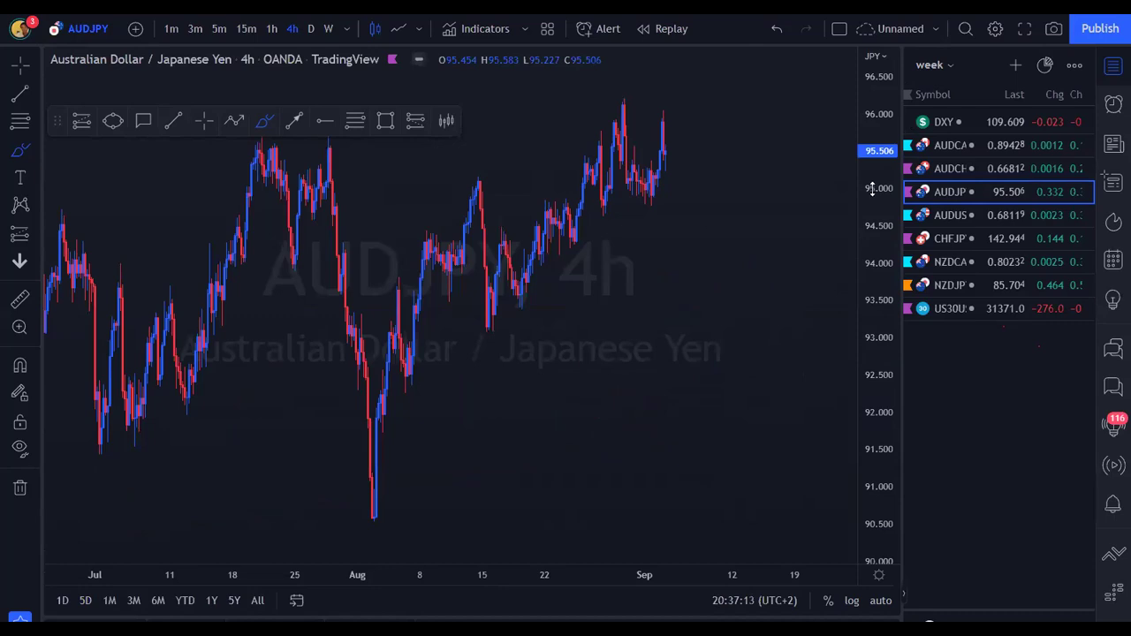
{"action": "left_click", "coordinate": [311, 29]}
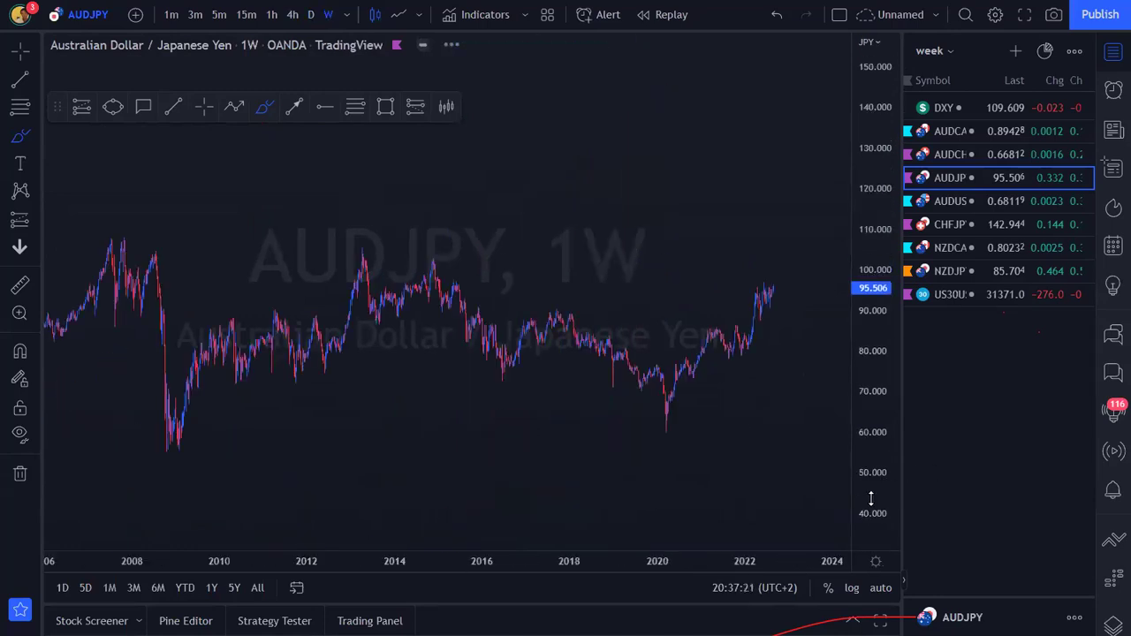
{"action": "left_click_drag", "start_coordinate": [871, 500], "coordinate": [881, 402]}
{"action": "left_click_drag", "start_coordinate": [712, 558], "coordinate": [695, 556]}
{"action": "scroll", "coordinate": [475, 298], "scroll_direction": "up", "scroll_amount": 5}
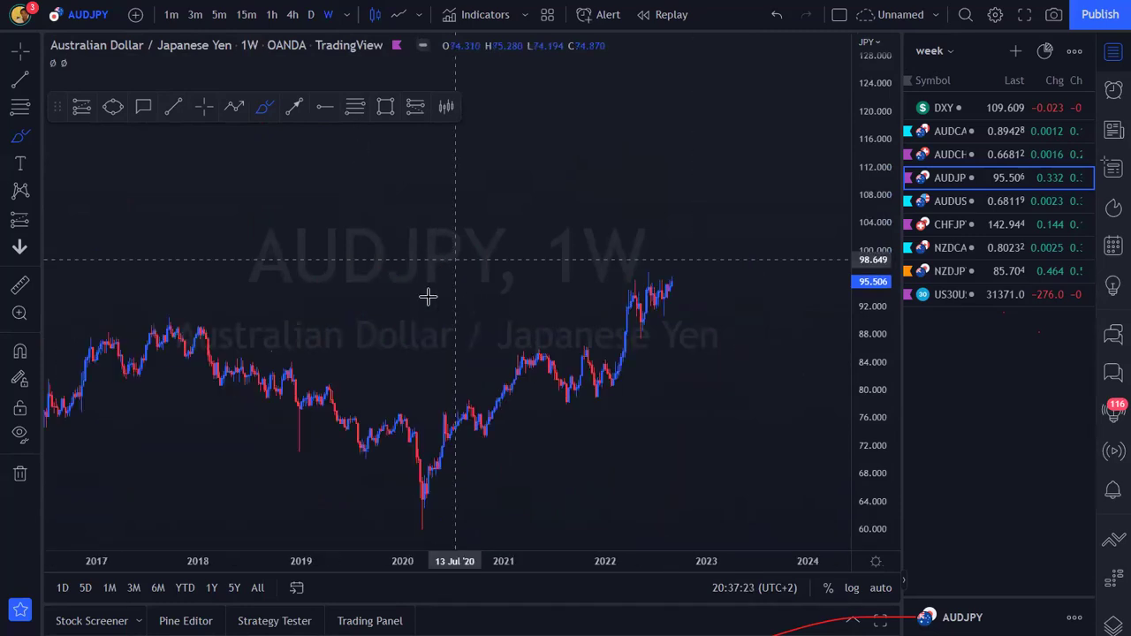
Draw a rising trendline under the lows from March 2020, about 60.54 to 90.69, and one over the highs, about 76.48 to 92.60.
{"action": "left_click", "coordinate": [204, 110]}
{"action": "left_click_drag", "start_coordinate": [415, 364], "coordinate": [378, 250]}
{"action": "left_click_drag", "start_coordinate": [870, 465], "coordinate": [870, 412]}
{"action": "left_click_drag", "start_coordinate": [797, 443], "coordinate": [820, 461]}
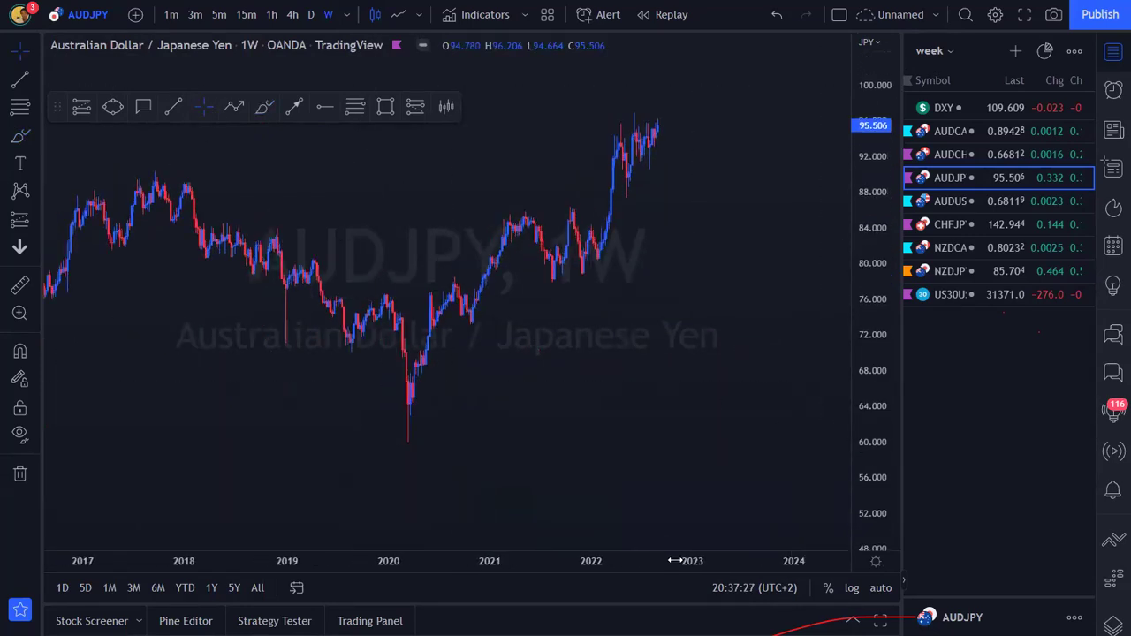
{"action": "left_click_drag", "start_coordinate": [674, 560], "coordinate": [624, 568]}
{"action": "left_click_drag", "start_coordinate": [644, 465], "coordinate": [698, 482]}
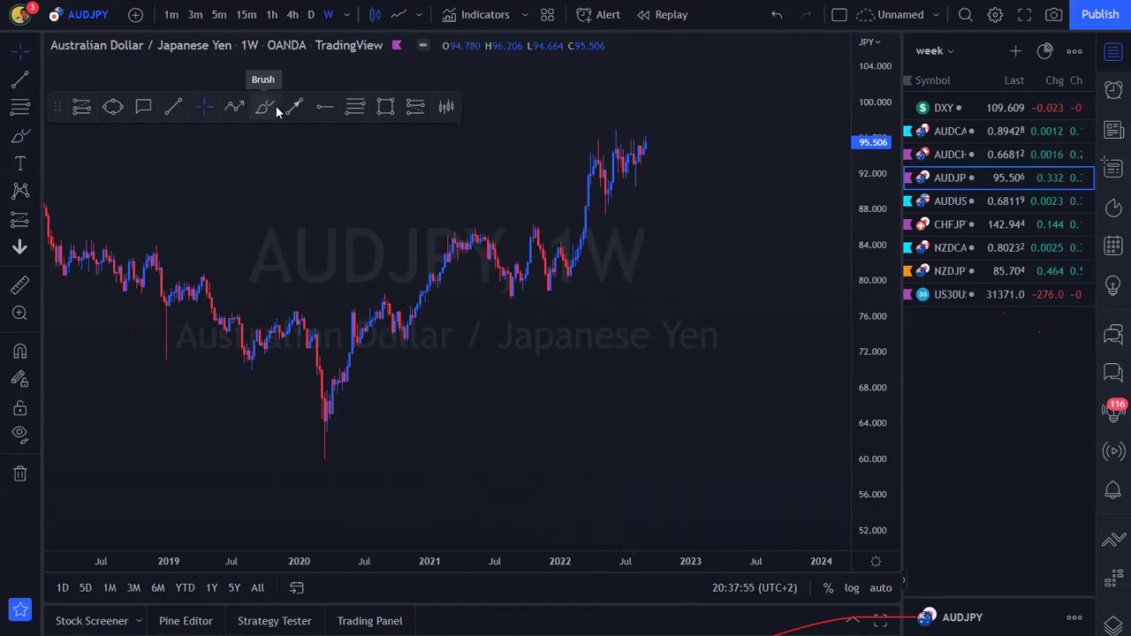
{"action": "mouse_move", "coordinate": [596, 151]}
{"action": "left_mouse_down"}
{"action": "mouse_move", "coordinate": [657, 144]}
{"action": "mouse_move", "coordinate": [581, 139]}
{"action": "mouse_move", "coordinate": [537, 167]}
{"action": "left_mouse_up"}
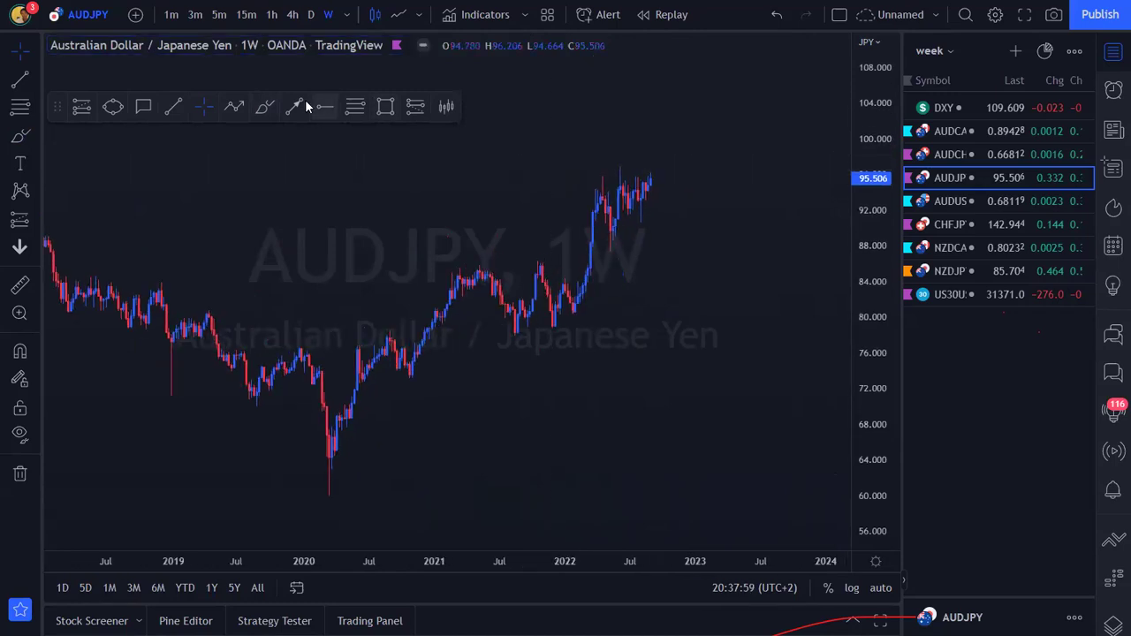
{"action": "left_click", "coordinate": [174, 106]}
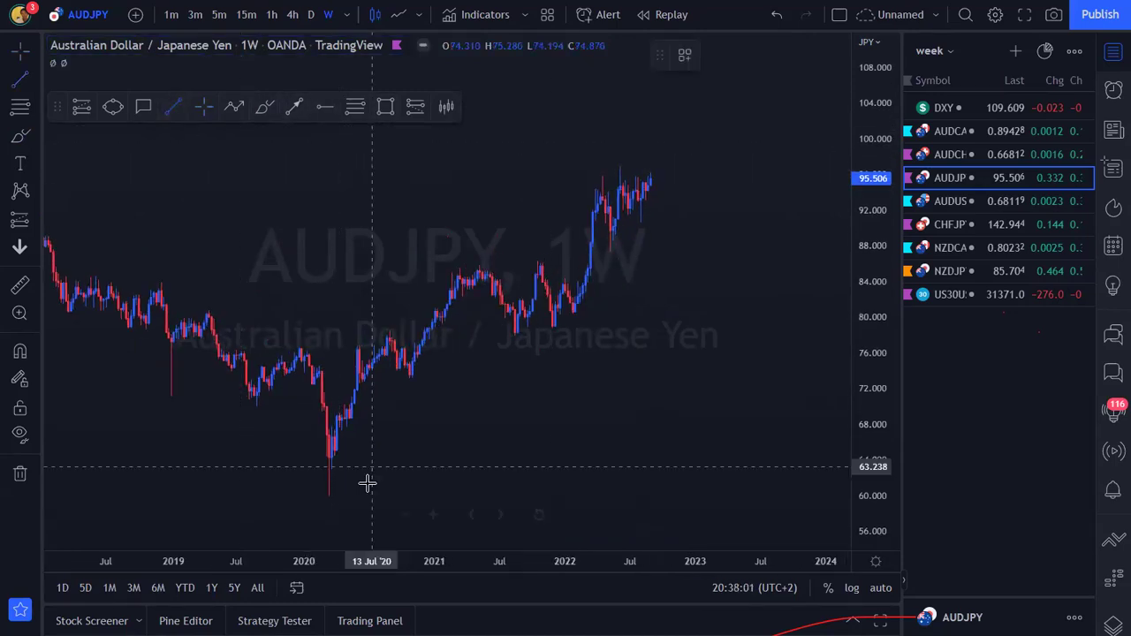
{"action": "left_click", "coordinate": [328, 491]}
{"action": "left_click", "coordinate": [694, 223]}
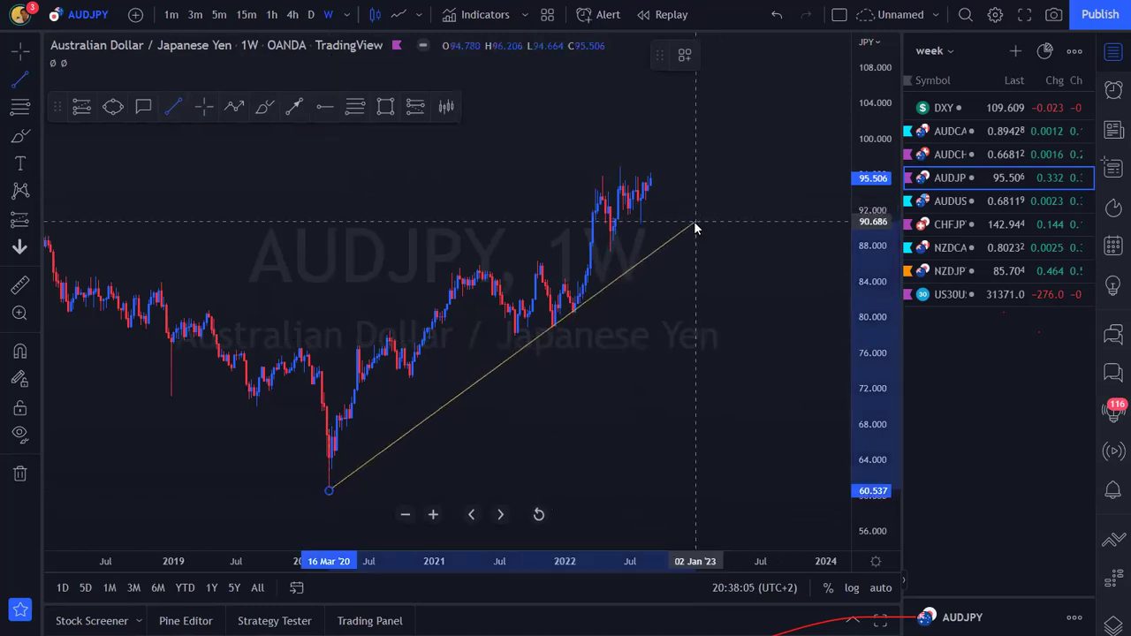
{"action": "left_click", "coordinate": [295, 349]}
{"action": "left_click", "coordinate": [595, 205]}
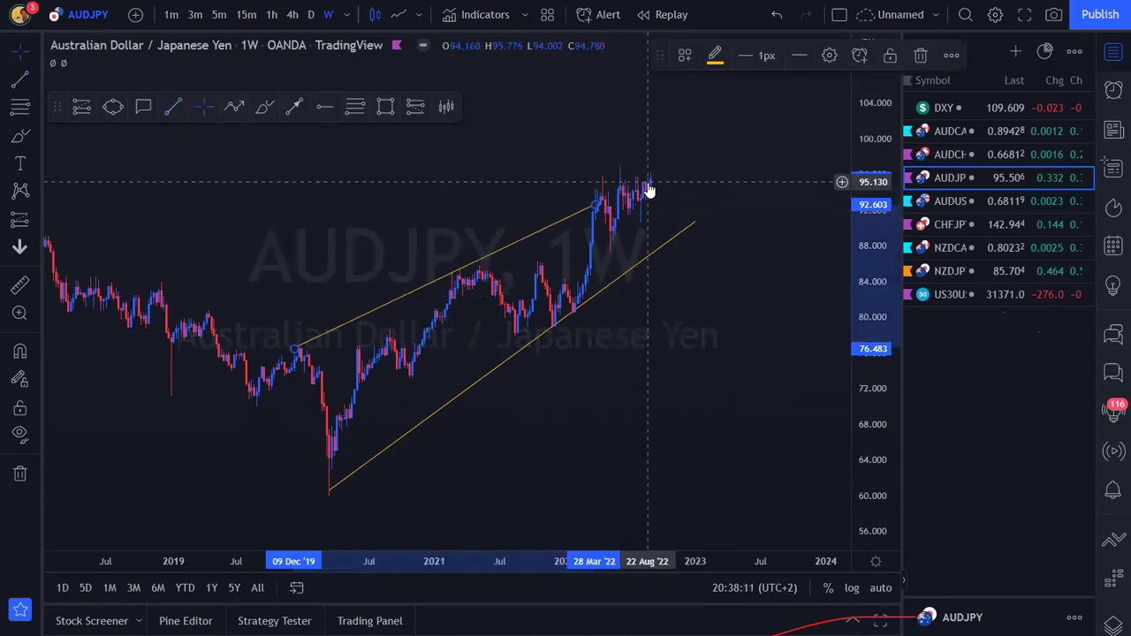
Switch AUDJPY to the daily timeframe, then brush a horizontal line along the April high near 95.8 and an arc over the June peak.
{"action": "left_click", "coordinate": [312, 16]}
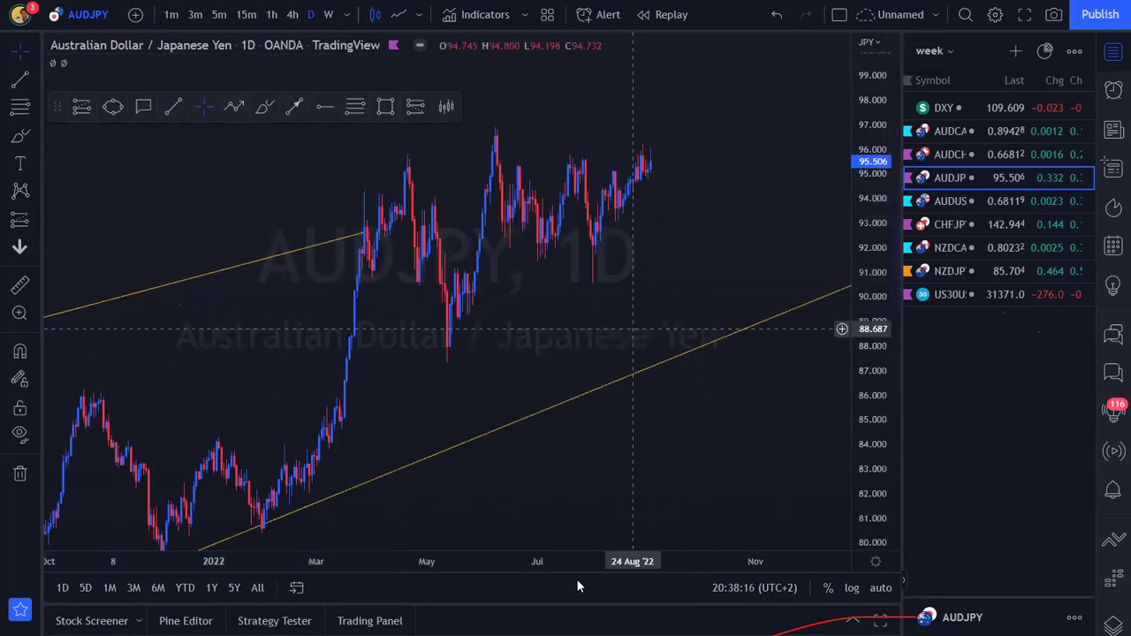
{"action": "scroll", "coordinate": [177, 258], "scroll_direction": "up", "scroll_amount": 2}
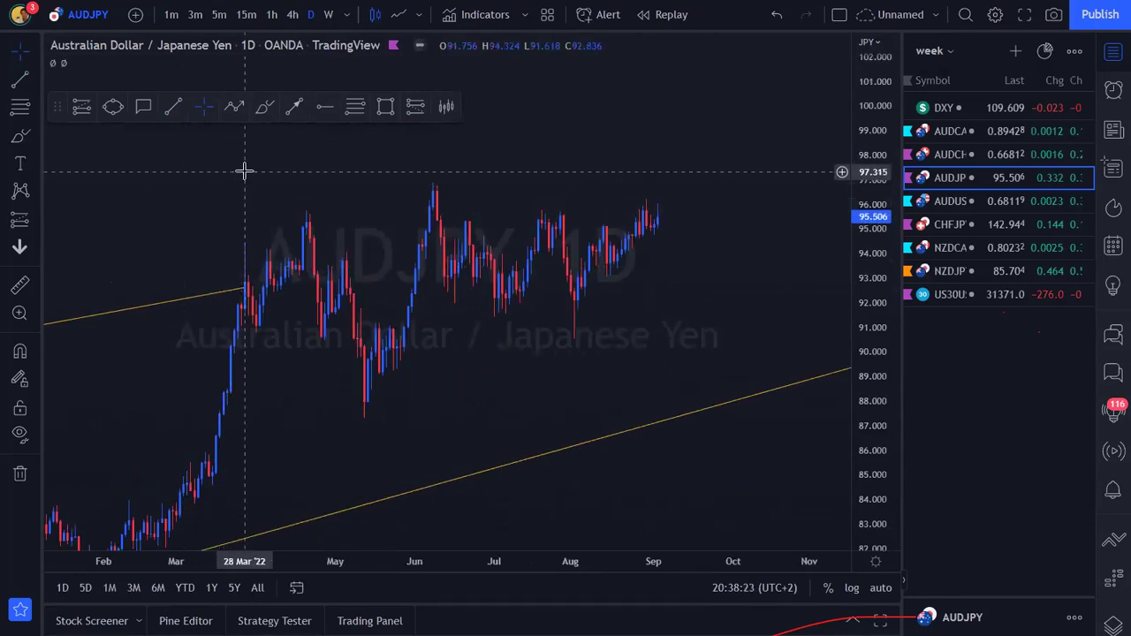
{"action": "left_click", "coordinate": [264, 106]}
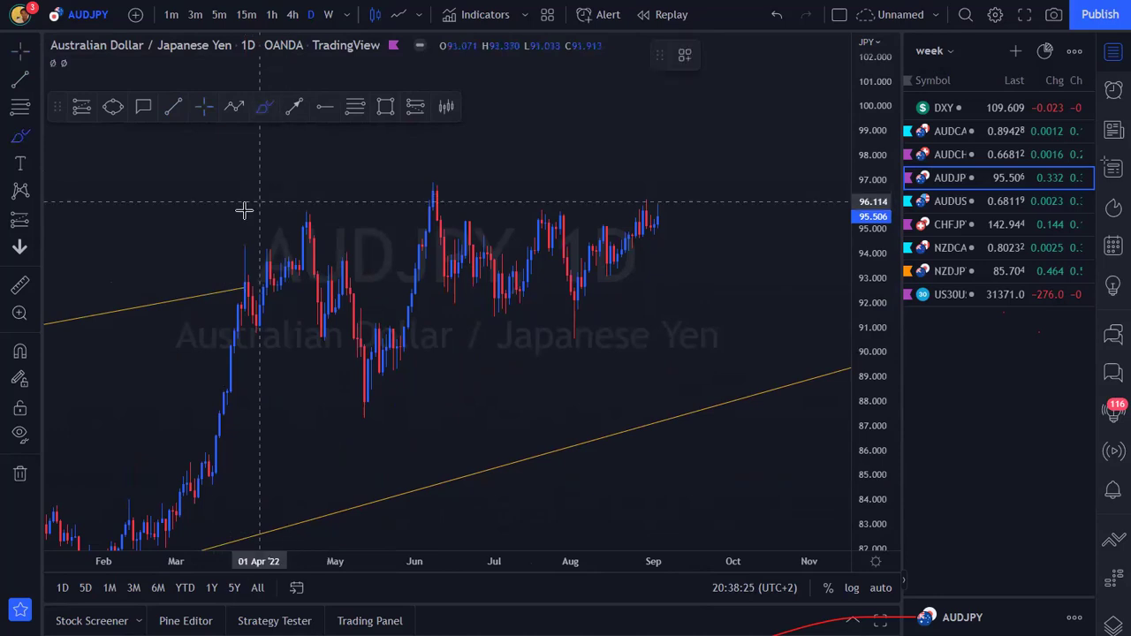
{"action": "left_click_drag", "start_coordinate": [246, 210], "coordinate": [434, 205]}
{"action": "mouse_move", "coordinate": [393, 243]}
{"action": "left_mouse_down"}
{"action": "mouse_move", "coordinate": [397, 215]}
{"action": "mouse_move", "coordinate": [430, 174]}
{"action": "mouse_move", "coordinate": [464, 254]}
{"action": "left_mouse_up"}
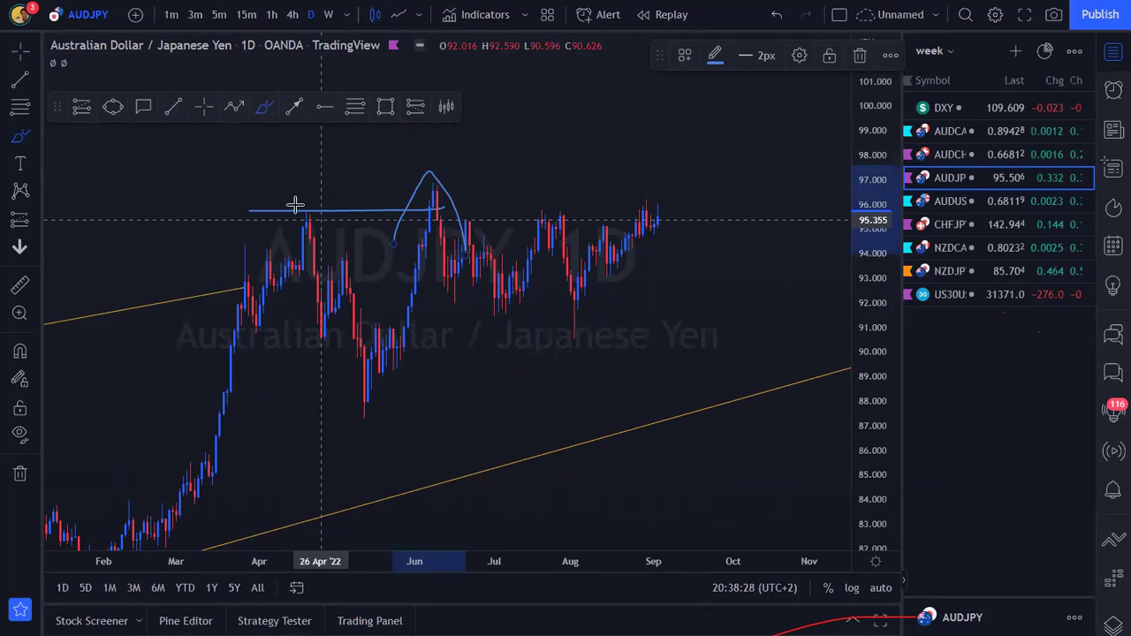
Circle the April high, brush an arc from it down to the late-May rise, and undo all the brush strokes.
{"action": "left_click_drag", "start_coordinate": [310, 203], "coordinate": [316, 209]}
{"action": "mouse_move", "coordinate": [321, 212]}
{"action": "left_mouse_down"}
{"action": "mouse_move", "coordinate": [338, 146]}
{"action": "mouse_move", "coordinate": [415, 195]}
{"action": "mouse_move", "coordinate": [400, 205]}
{"action": "left_mouse_up"}
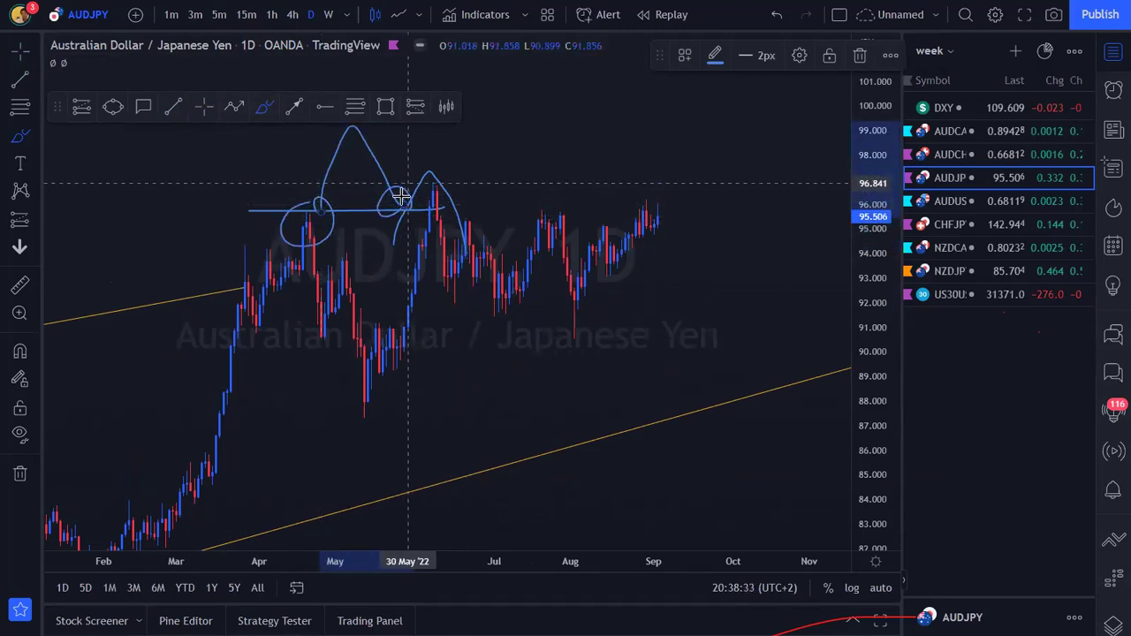
{"action": "key", "text": "ctrl+z"}
{"action": "key", "text": "ctrl+z"}
{"action": "key", "text": "ctrl+z"}
{"action": "key", "text": "ctrl+z"}
{"action": "key", "text": "ctrl+z"}
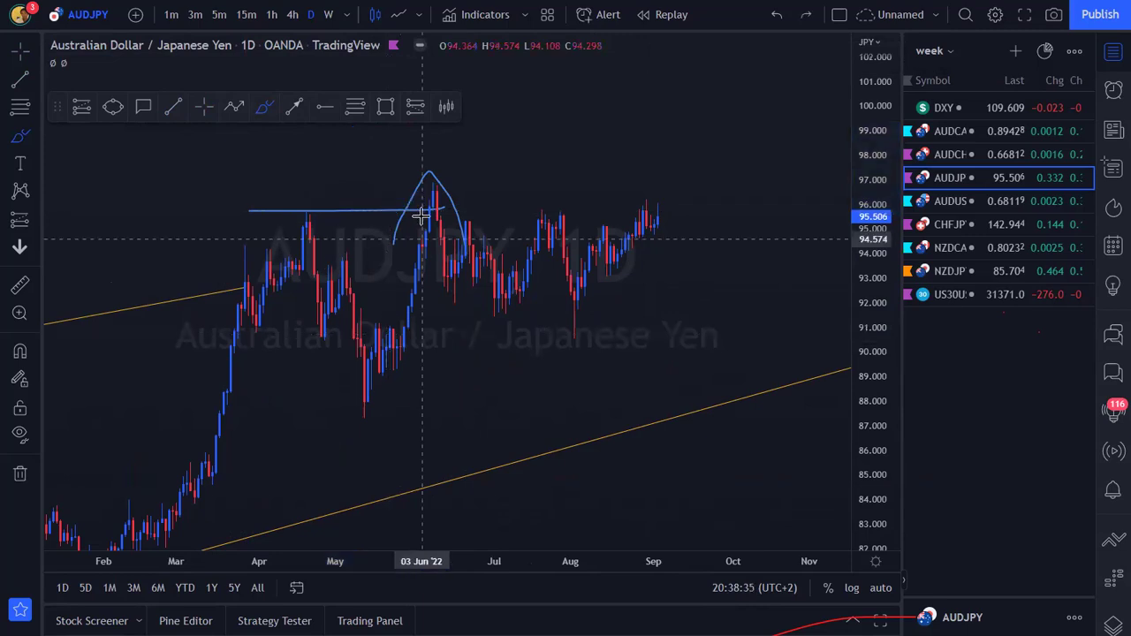
Draw a rising trendline under the lows from 11 May 2022, about 87.26 to 93.27, and one over the highs, about 95.77 to 99.21.
{"action": "left_click", "coordinate": [173, 107]}
{"action": "left_click", "coordinate": [361, 419]}
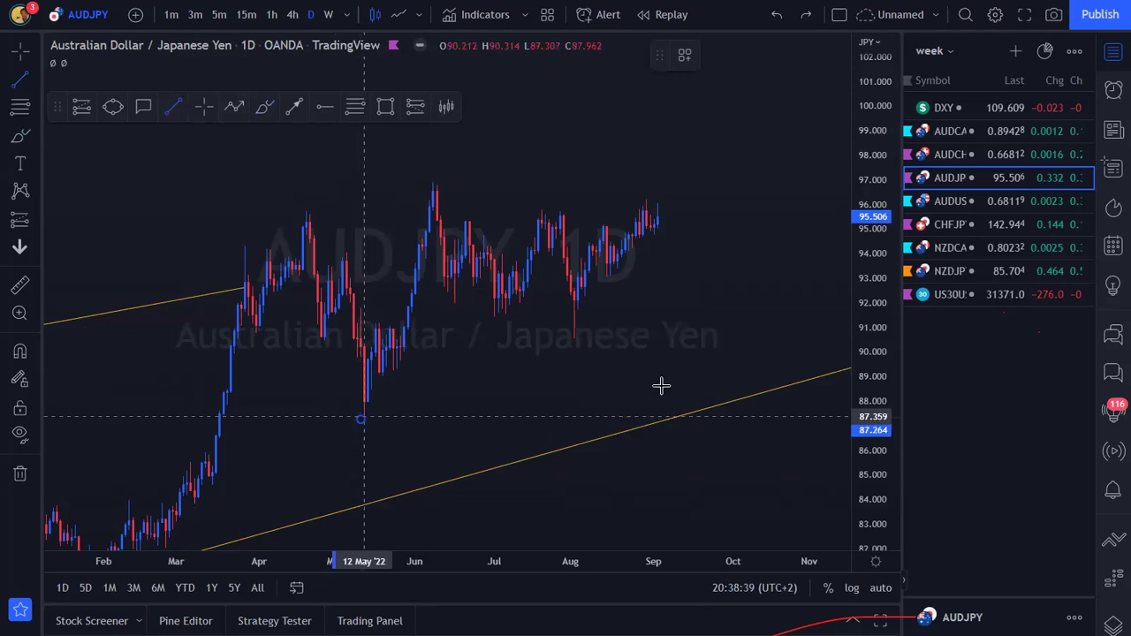
{"action": "left_click", "coordinate": [751, 272]}
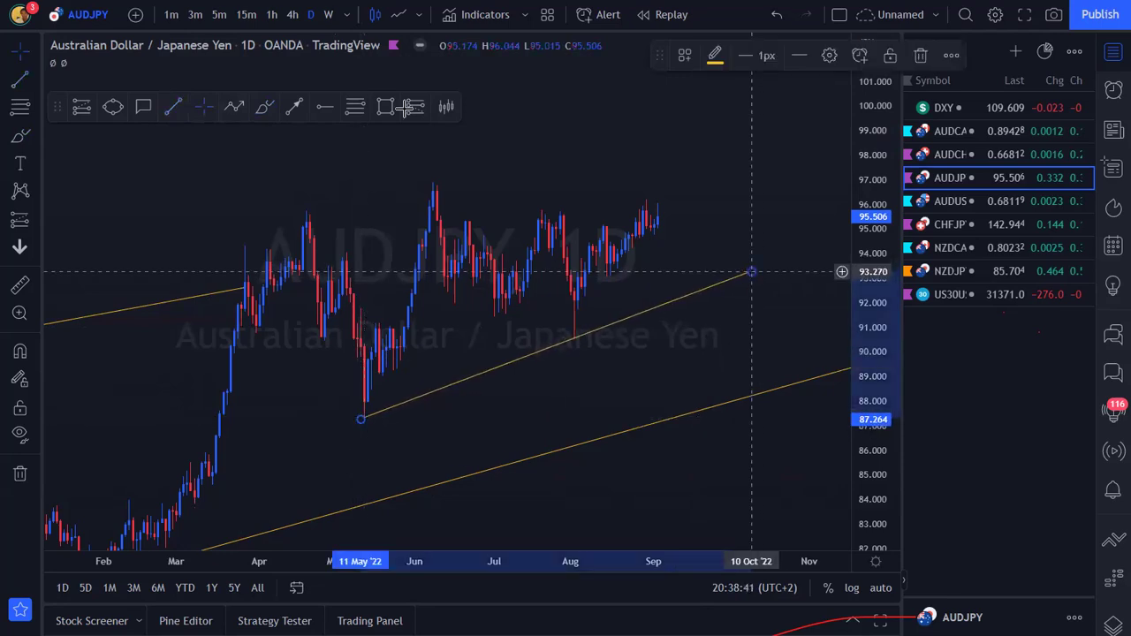
{"action": "left_click", "coordinate": [177, 108]}
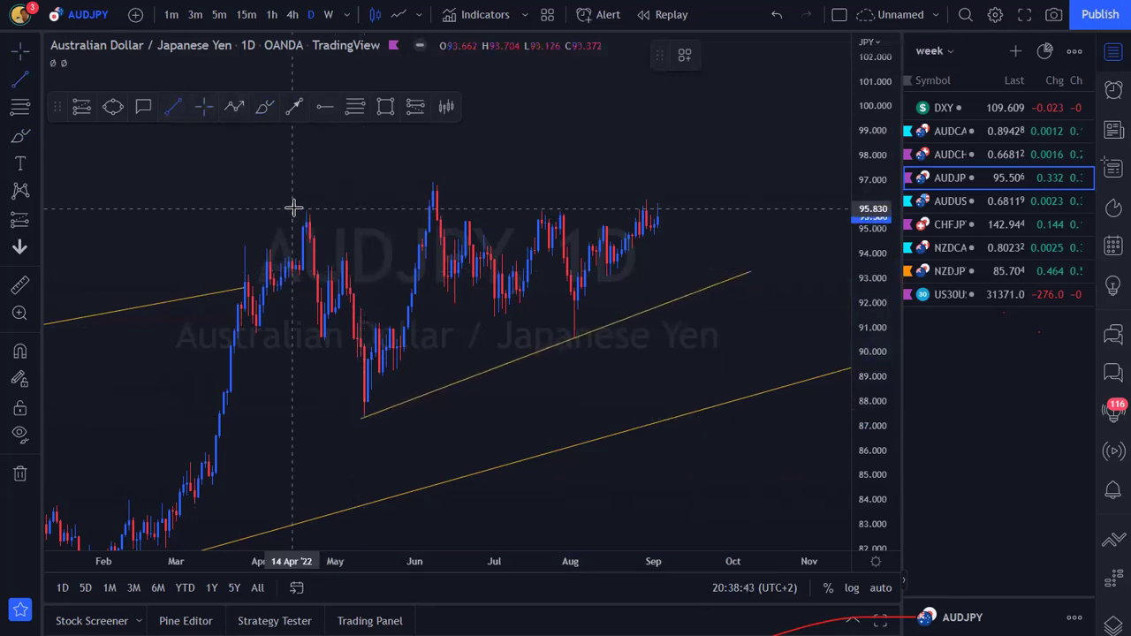
{"action": "left_click", "coordinate": [693, 125]}
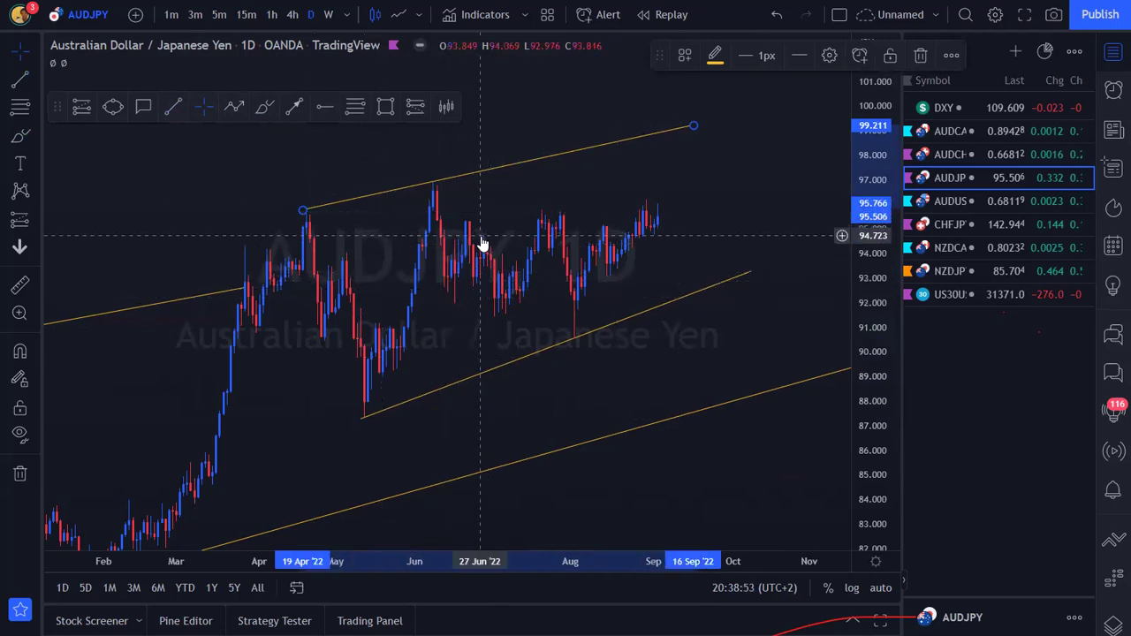
Brush curves along the July to September highs and lows, sketch the pullbacks between them, and undo the strokes.
{"action": "left_click_drag", "start_coordinate": [480, 245], "coordinate": [403, 293]}
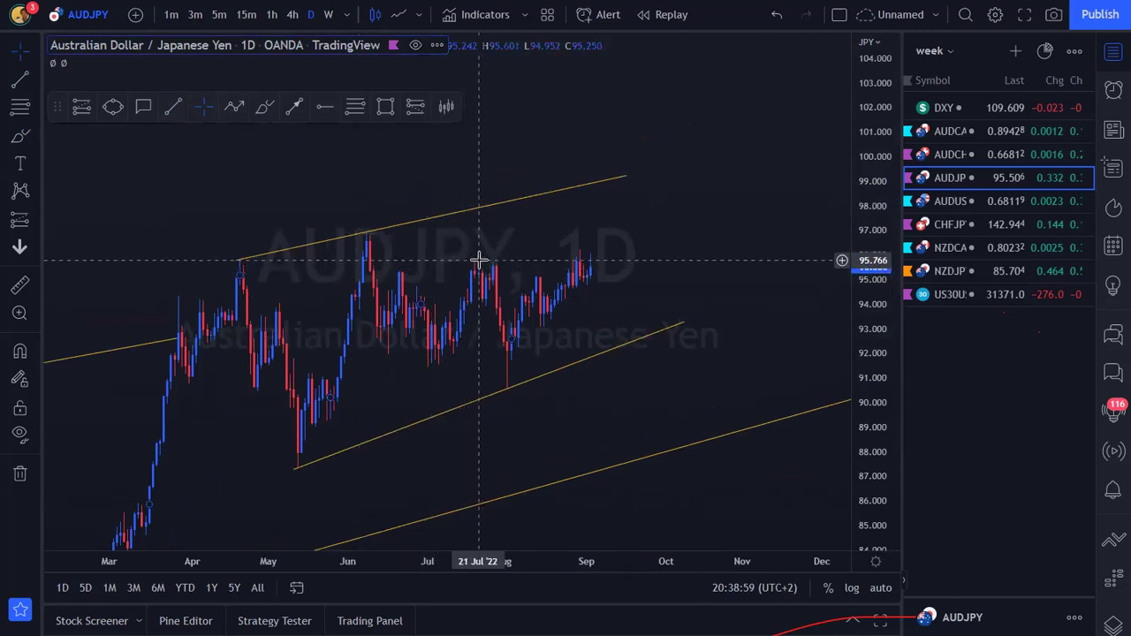
{"action": "left_click", "coordinate": [264, 106]}
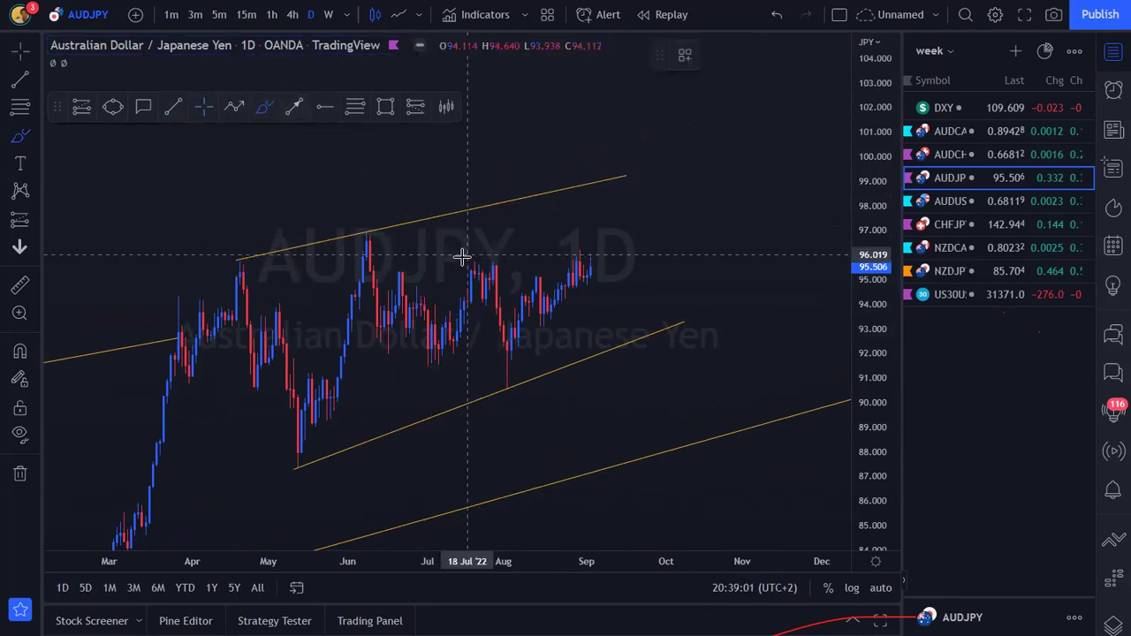
{"action": "mouse_move", "coordinate": [468, 259]}
{"action": "left_mouse_down"}
{"action": "mouse_move", "coordinate": [536, 257]}
{"action": "mouse_move", "coordinate": [498, 304]}
{"action": "mouse_move", "coordinate": [522, 290]}
{"action": "left_mouse_up"}
{"action": "mouse_move", "coordinate": [412, 366]}
{"action": "left_mouse_down"}
{"action": "mouse_move", "coordinate": [479, 367]}
{"action": "mouse_move", "coordinate": [590, 304]}
{"action": "left_mouse_up"}
{"action": "mouse_move", "coordinate": [506, 315]}
{"action": "left_mouse_down"}
{"action": "mouse_move", "coordinate": [580, 263]}
{"action": "mouse_move", "coordinate": [598, 269]}
{"action": "mouse_move", "coordinate": [610, 305]}
{"action": "mouse_move", "coordinate": [625, 274]}
{"action": "left_mouse_up"}
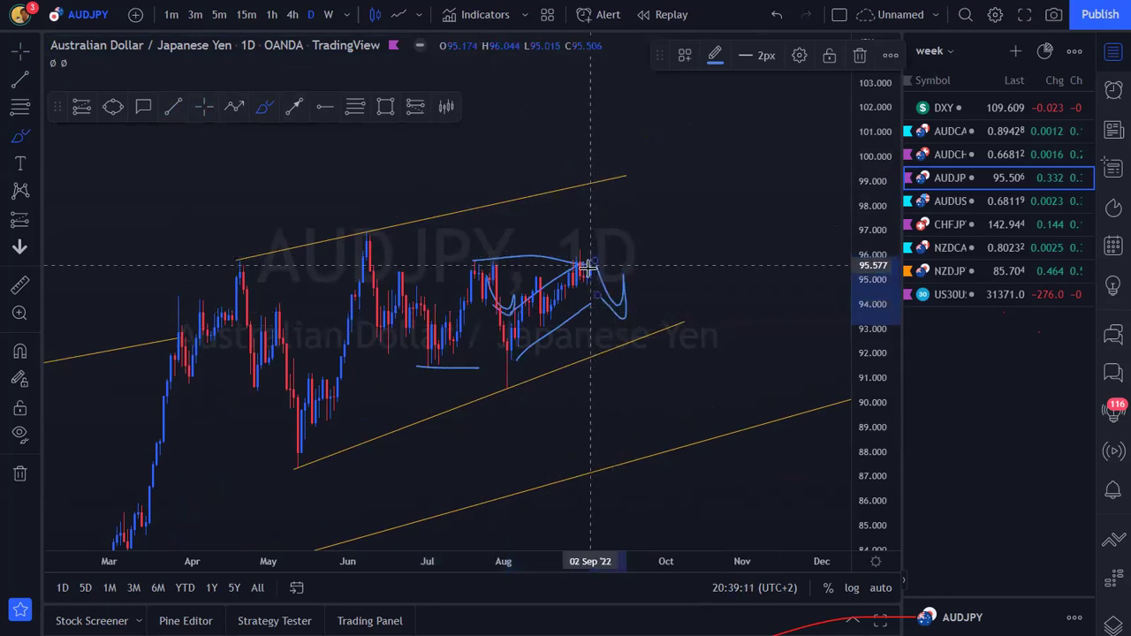
{"action": "key", "text": "ctrl+z"}
{"action": "key", "text": "ctrl+z"}
{"action": "key", "text": "ctrl+z"}
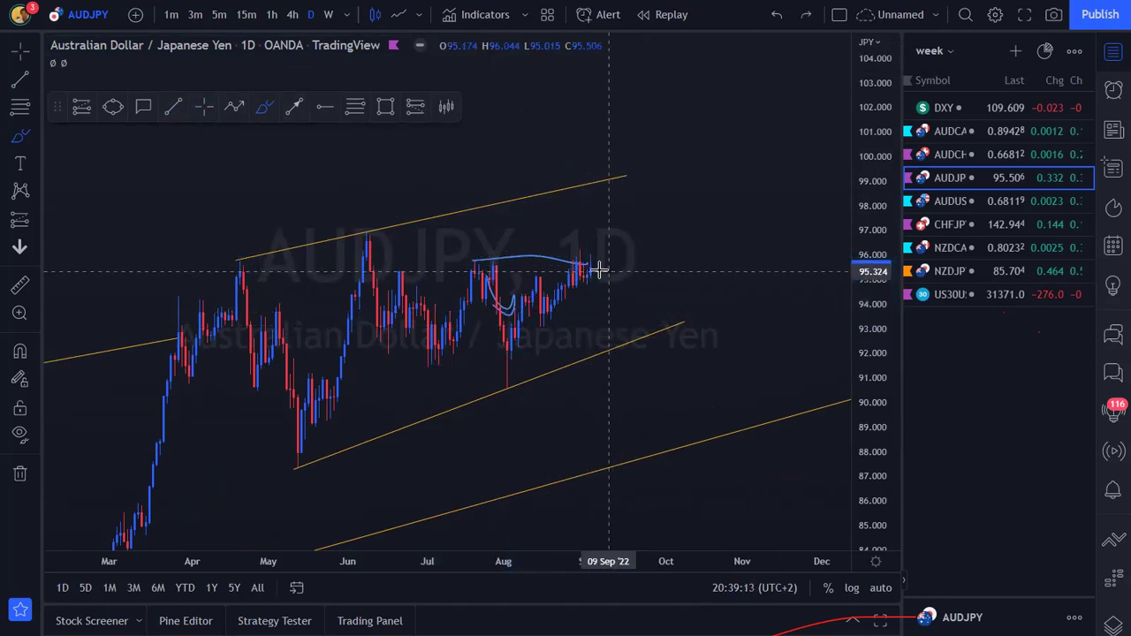
{"action": "key", "text": "ctrl+z"}
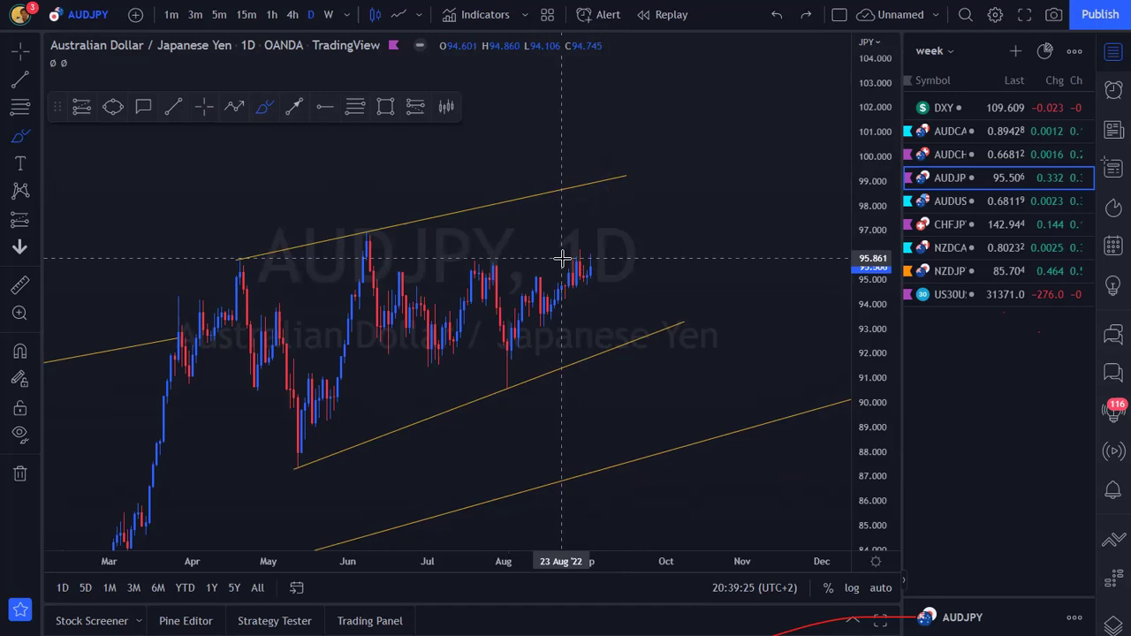
Brush a horizontal line near 95.5, arrow marks around it and a line from the June high near 97, and undo them.
{"action": "left_click_drag", "start_coordinate": [495, 267], "coordinate": [645, 267]}
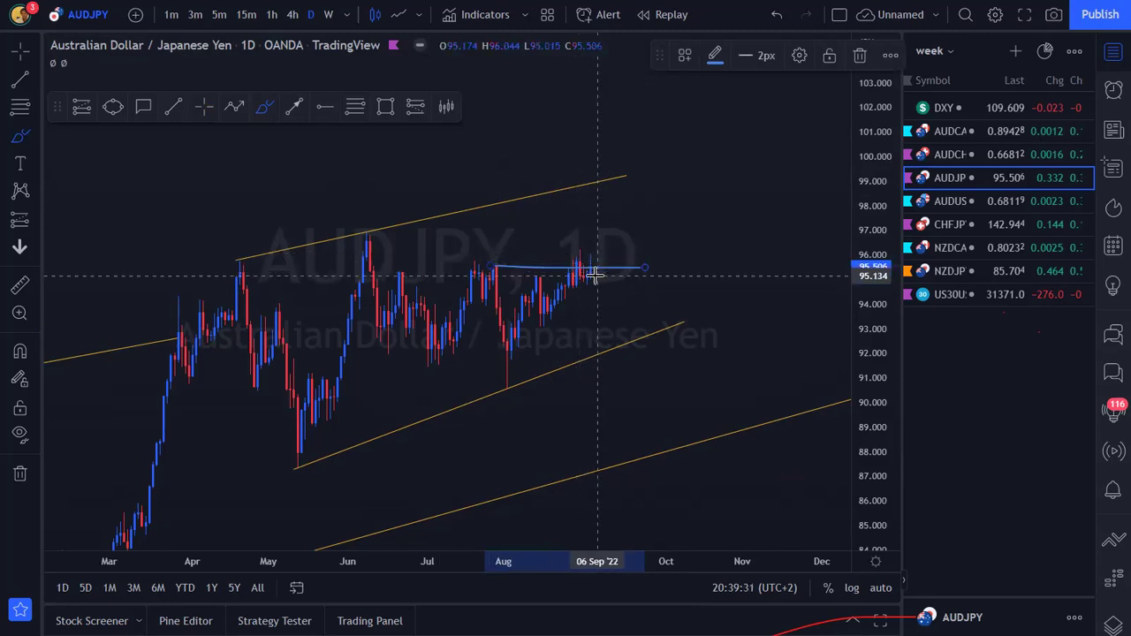
{"action": "mouse_move", "coordinate": [595, 269]}
{"action": "left_mouse_down"}
{"action": "mouse_move", "coordinate": [590, 256]}
{"action": "mouse_move", "coordinate": [619, 252]}
{"action": "left_mouse_up"}
{"action": "mouse_move", "coordinate": [489, 256]}
{"action": "left_mouse_down"}
{"action": "mouse_move", "coordinate": [509, 254]}
{"action": "mouse_move", "coordinate": [494, 277]}
{"action": "left_mouse_up"}
{"action": "left_click_drag", "start_coordinate": [360, 232], "coordinate": [581, 230]}
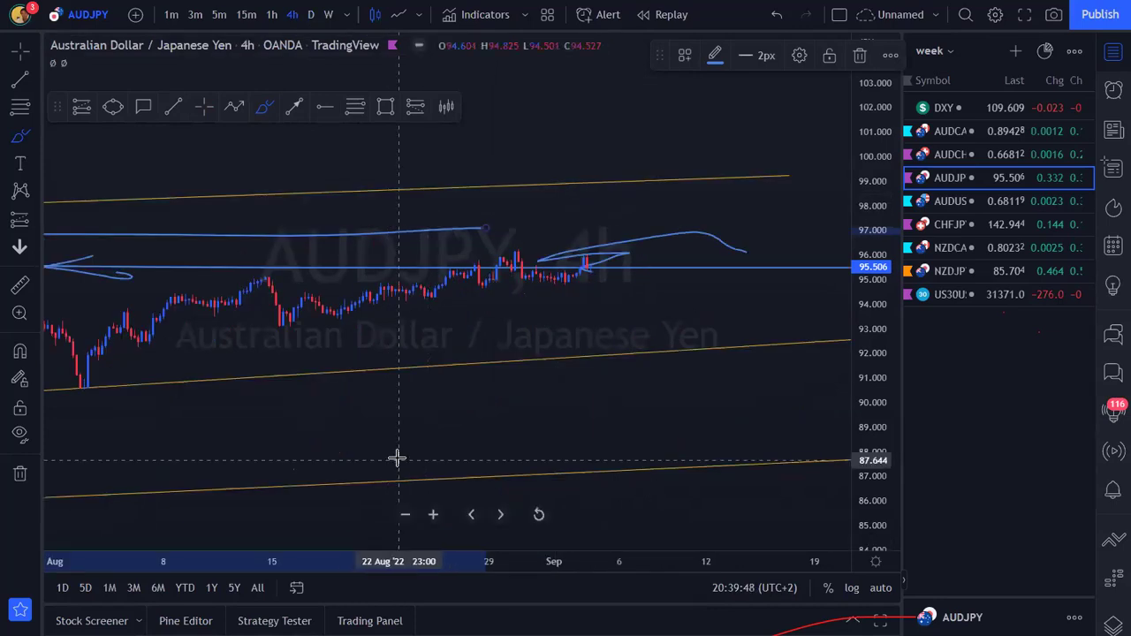
{"action": "key", "text": "ctrl+z"}
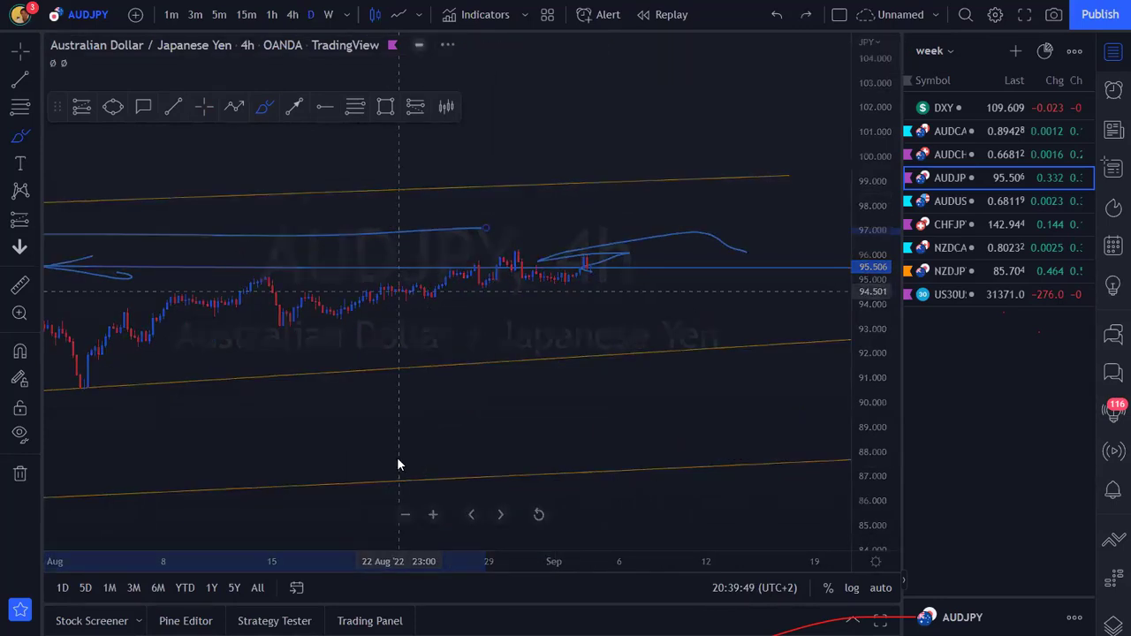
{"action": "key", "text": "ctrl+z"}
{"action": "key", "text": "ctrl+z"}
{"action": "key", "text": "ctrl+z"}
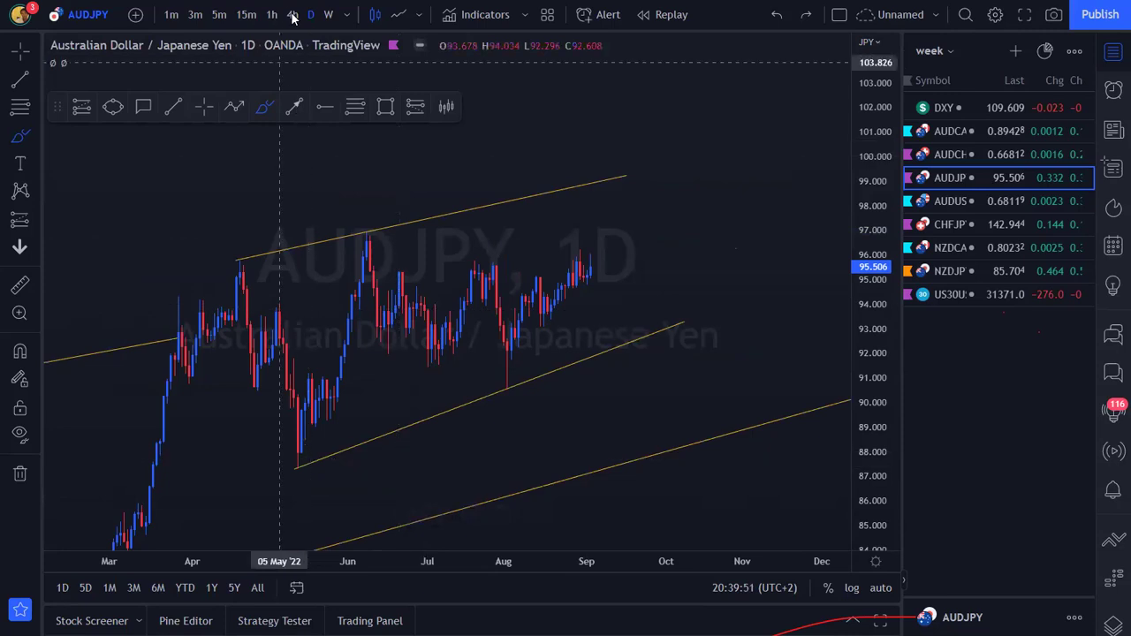
Place a horizontal ray from the July high at about 95.8 and switch AUDJPY to the 4-hour timeframe.
{"action": "left_click", "coordinate": [327, 110]}
{"action": "left_click", "coordinate": [468, 260]}
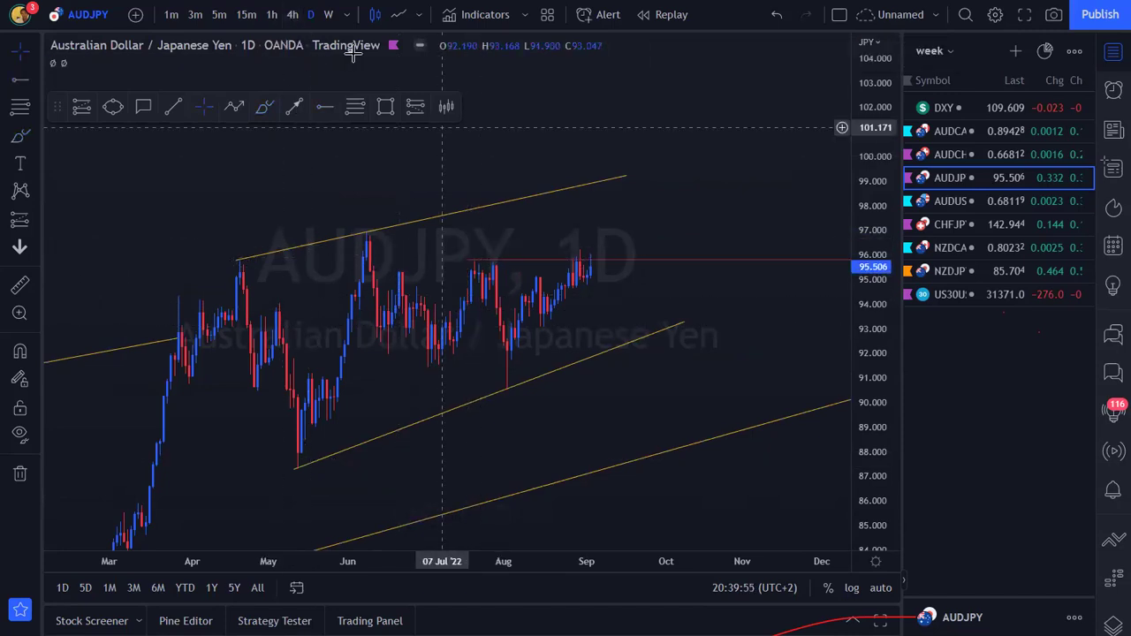
{"action": "left_click_drag", "start_coordinate": [442, 557], "coordinate": [707, 557]}
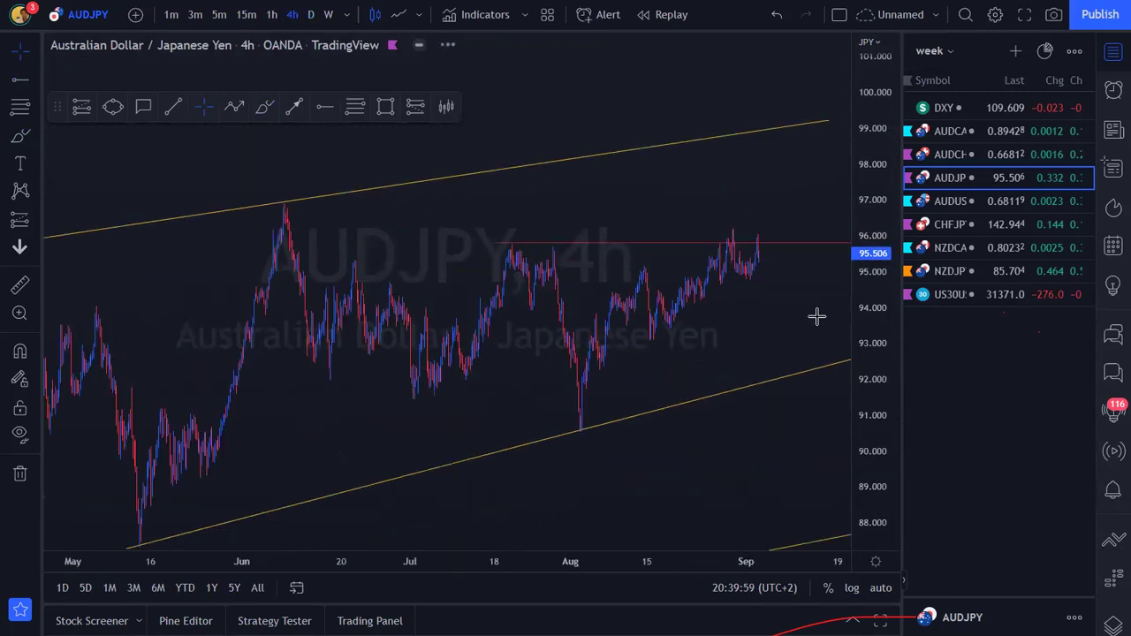
Draw a steeper rising trendline from the early August low, about 90.6, under the recent lows to about 95.8.
{"action": "left_click_drag", "start_coordinate": [691, 563], "coordinate": [570, 563]}
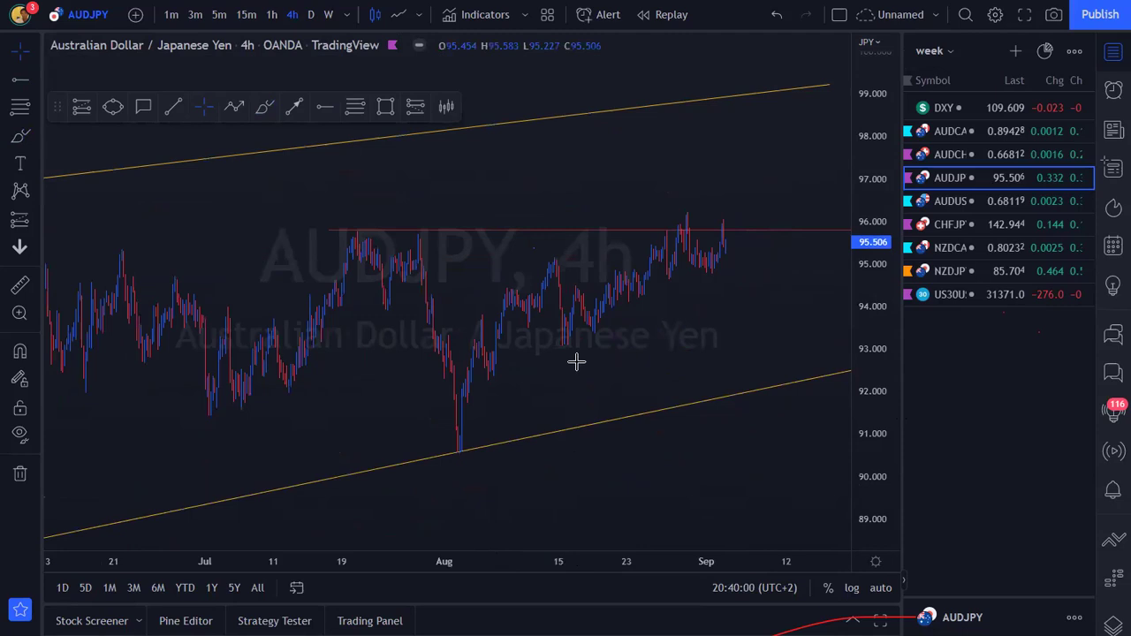
{"action": "scroll", "coordinate": [548, 381], "scroll_direction": "up", "scroll_amount": 2}
{"action": "scroll", "coordinate": [592, 362], "scroll_direction": "up", "scroll_amount": 2}
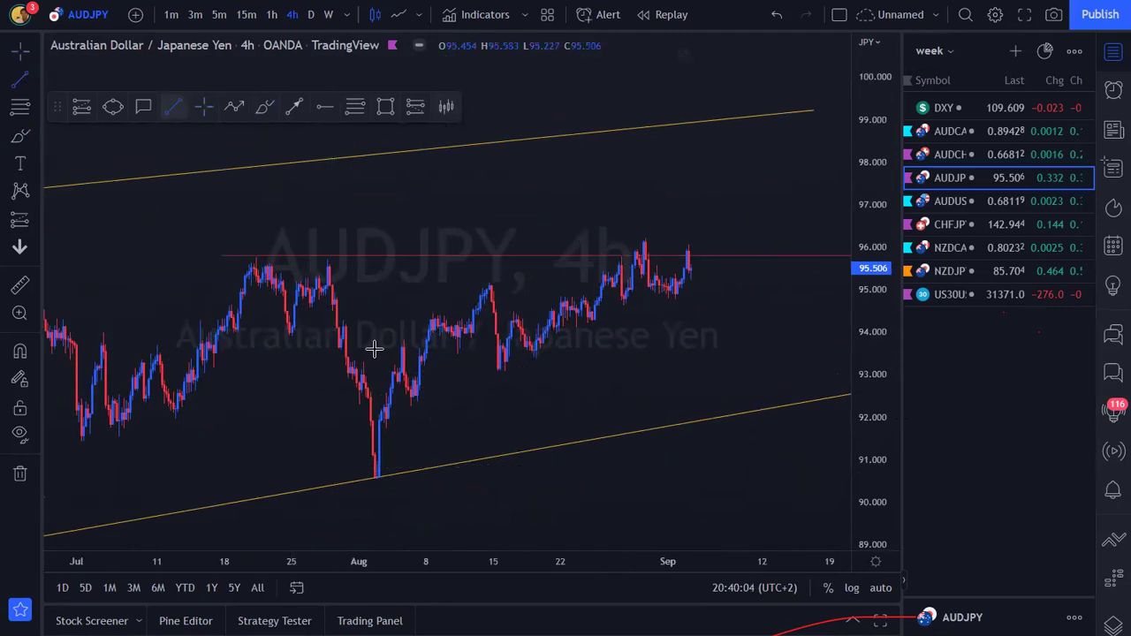
{"action": "left_click", "coordinate": [374, 478]}
{"action": "left_click", "coordinate": [748, 256]}
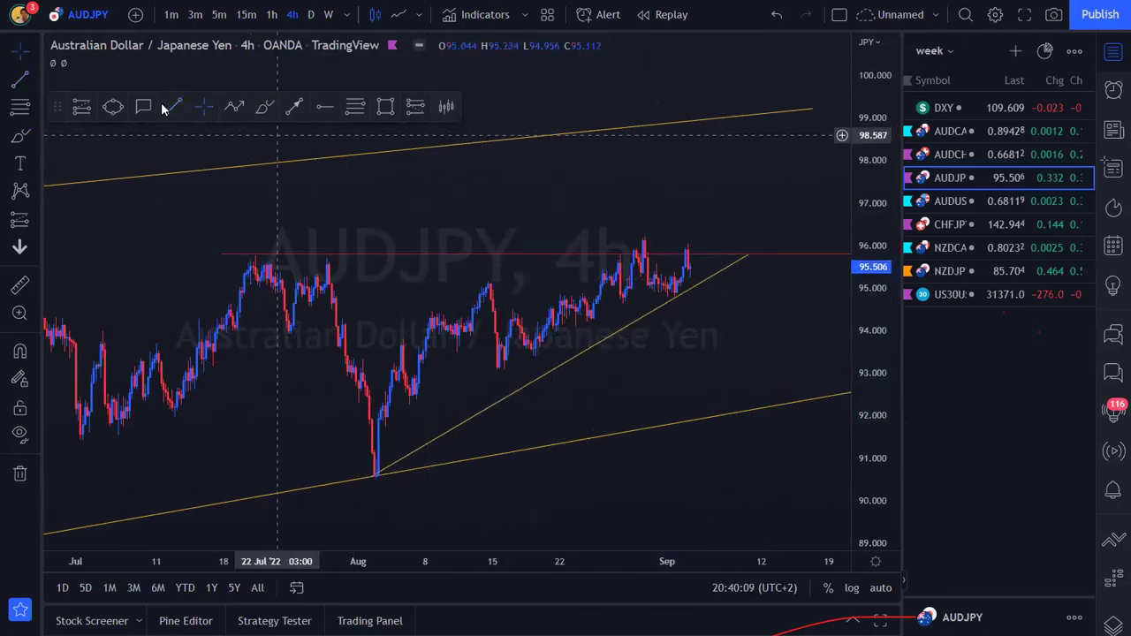
Draw a rising trendline over the August highs to about 96.83 and extend its start back to 28 July at about 94.22.
{"action": "left_click", "coordinate": [481, 282]}
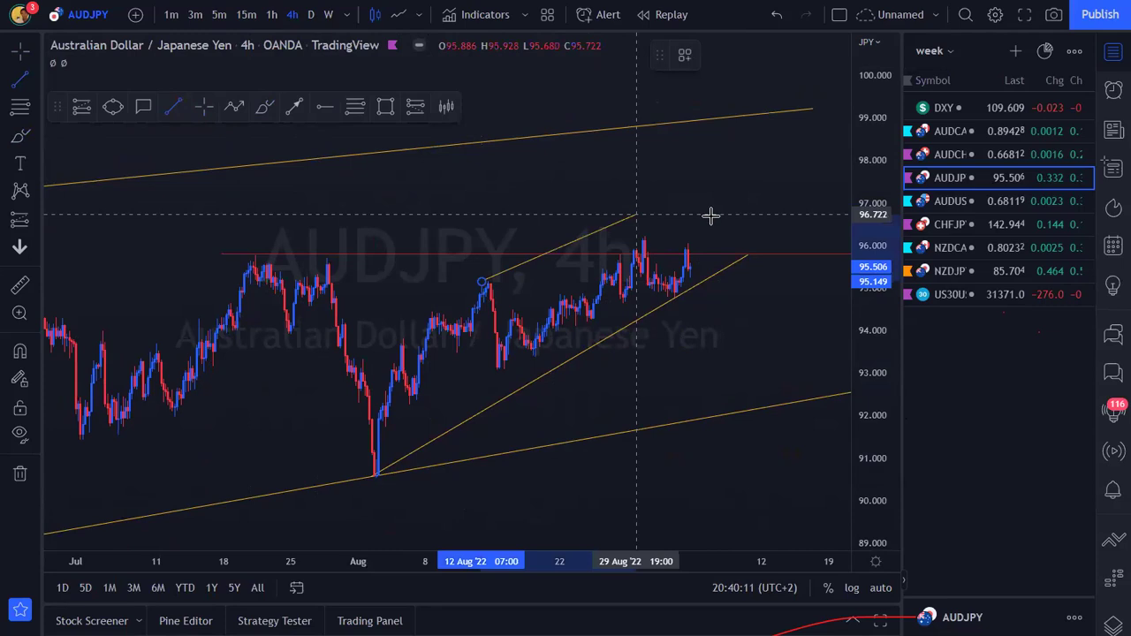
{"action": "left_click", "coordinate": [743, 210]}
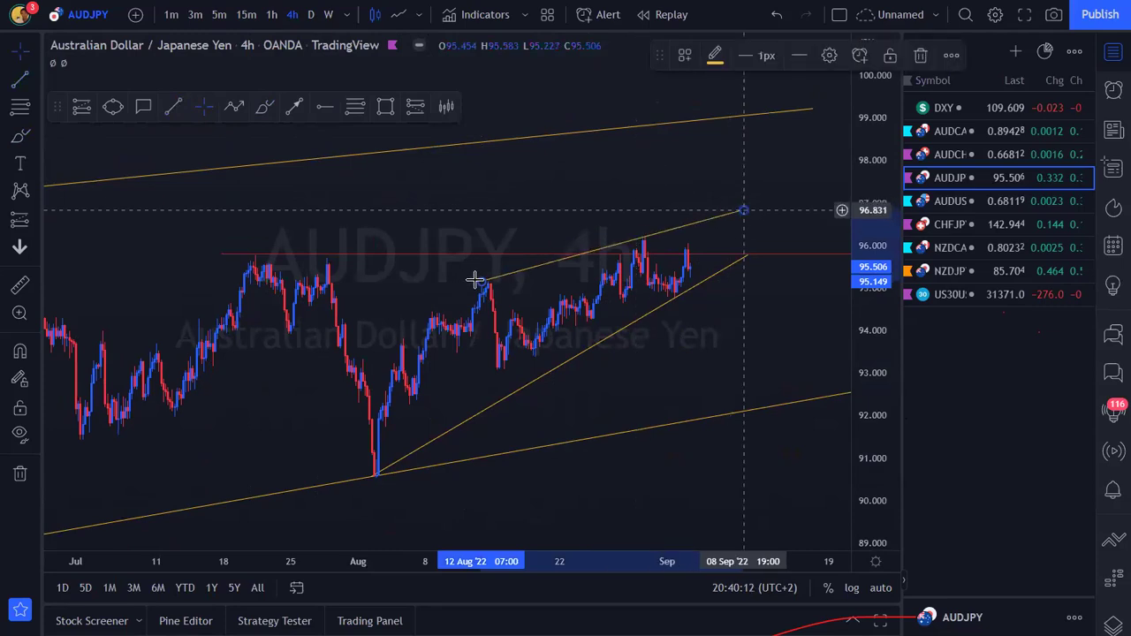
{"action": "left_click", "coordinate": [476, 279]}
{"action": "left_click_drag", "start_coordinate": [480, 282], "coordinate": [343, 321]}
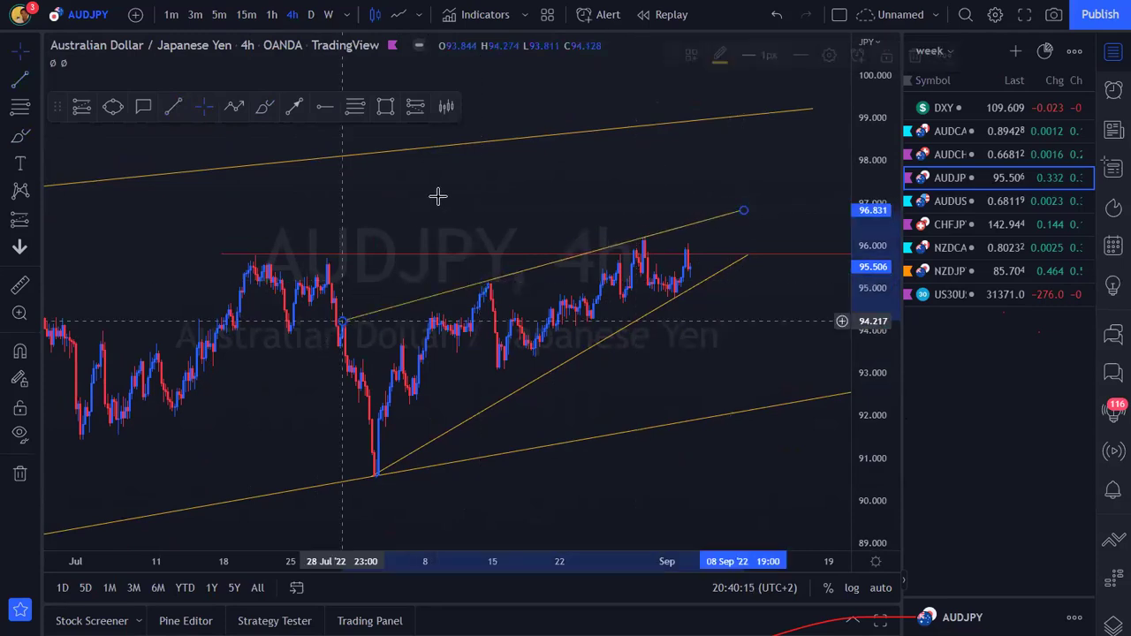
{"action": "left_click", "coordinate": [782, 370]}
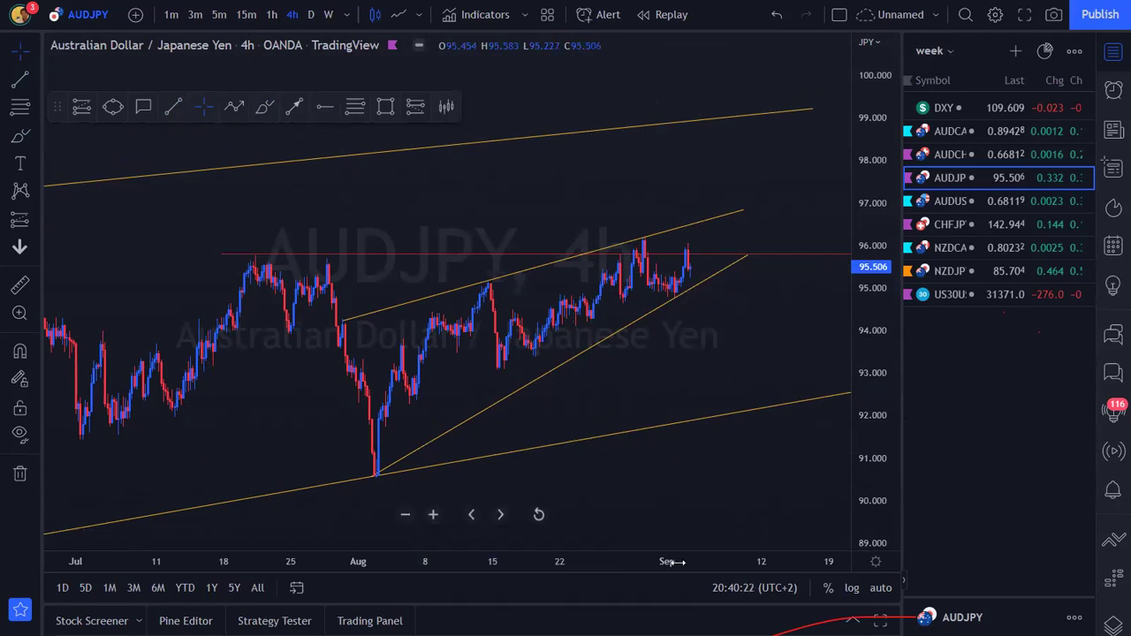
Place a horizontal ray from the 8 June high at about 96.92.
{"action": "scroll", "coordinate": [671, 562], "scroll_direction": "down", "scroll_amount": 2}
{"action": "scroll", "coordinate": [654, 561], "scroll_direction": "up", "scroll_amount": 2}
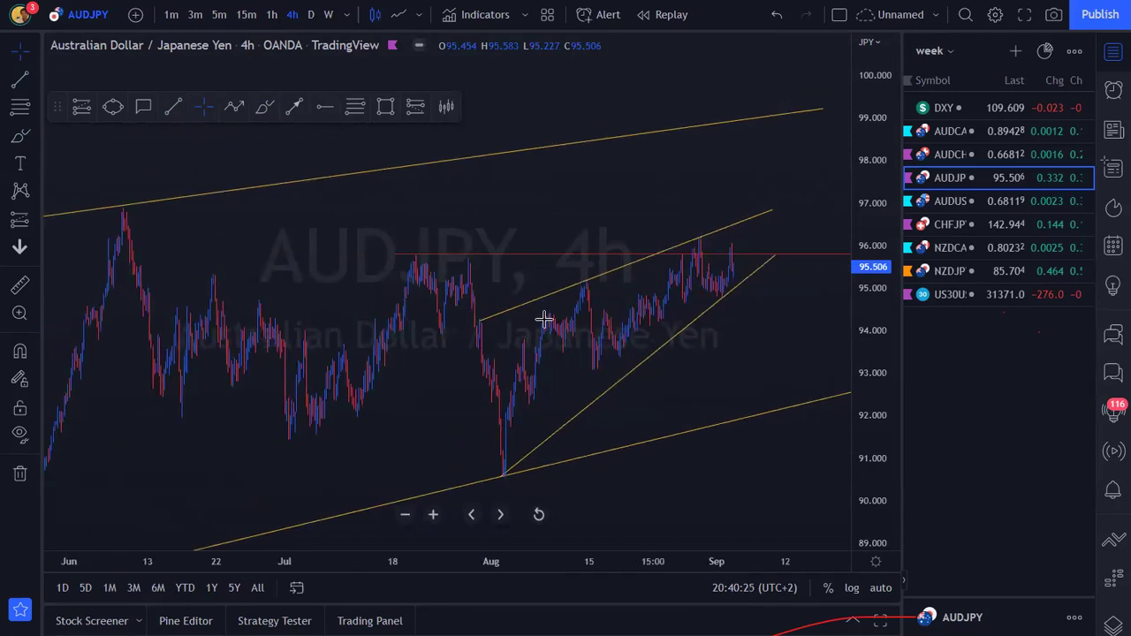
{"action": "left_click", "coordinate": [115, 206]}
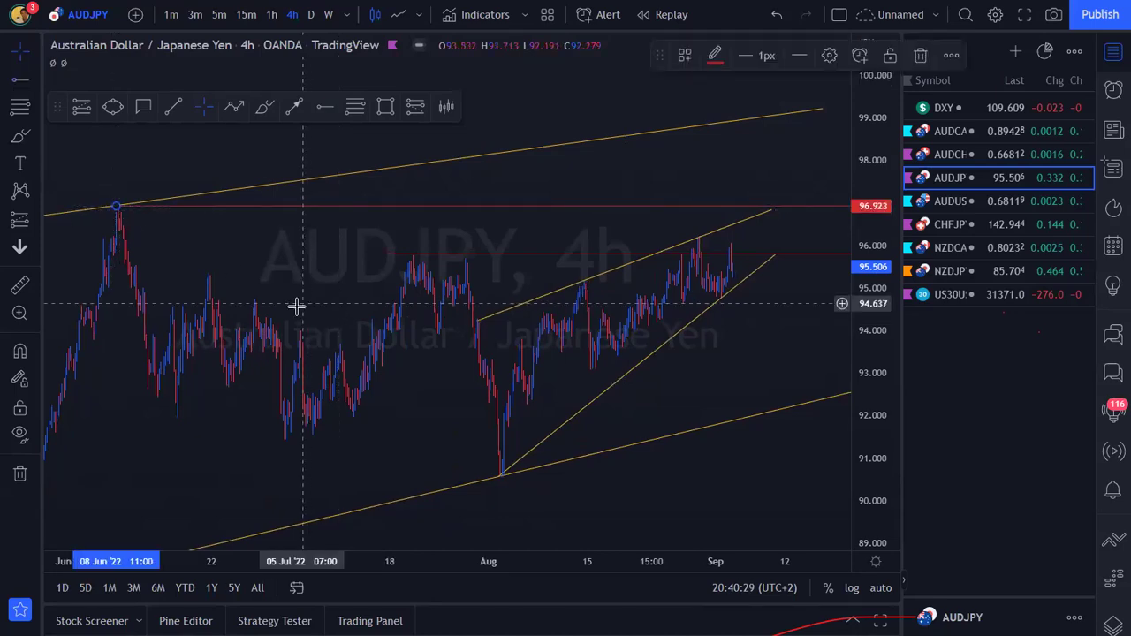
{"action": "left_click", "coordinate": [573, 221]}
{"action": "left_click_drag", "start_coordinate": [569, 222], "coordinate": [521, 227]}
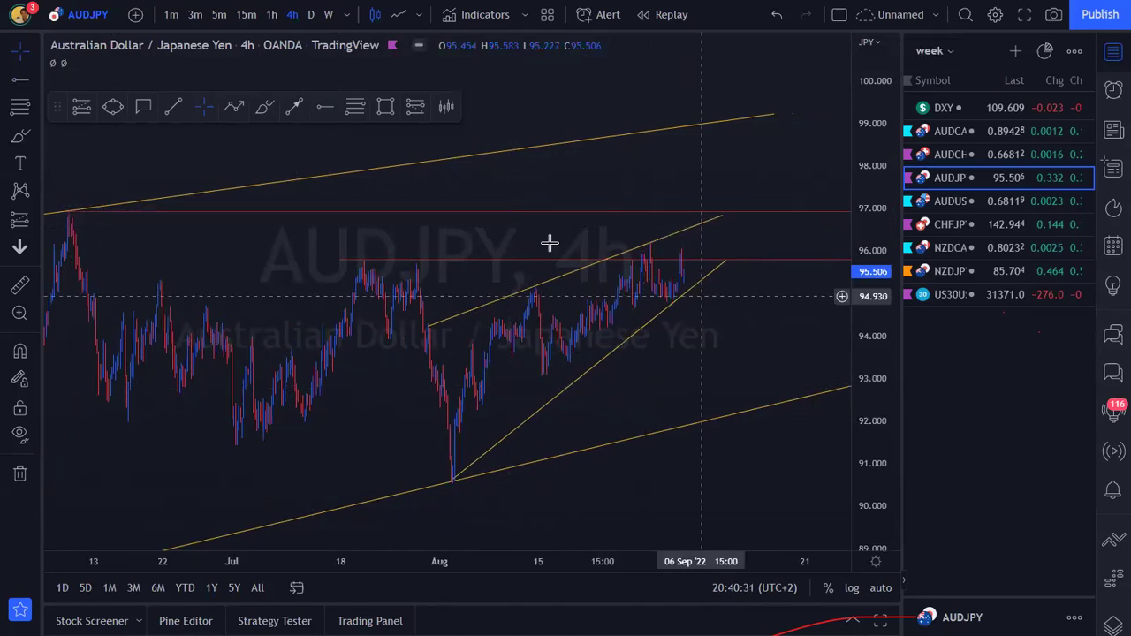
Brush a cross where the upper trendline meets the June-high ray, circle that area, and undo the strokes.
{"action": "left_click_drag", "start_coordinate": [600, 316], "coordinate": [620, 313]}
{"action": "left_click_drag", "start_coordinate": [643, 562], "coordinate": [575, 560]}
{"action": "left_click_drag", "start_coordinate": [396, 198], "coordinate": [385, 209]}
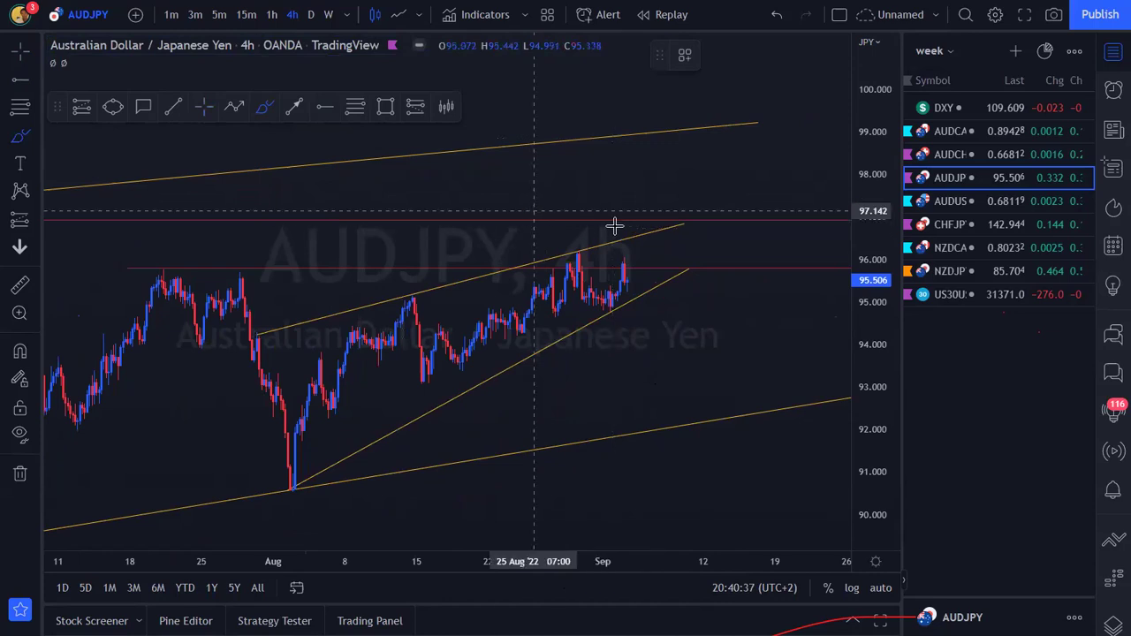
{"action": "mouse_move", "coordinate": [677, 213]}
{"action": "left_mouse_down"}
{"action": "mouse_move", "coordinate": [702, 240]}
{"action": "mouse_move", "coordinate": [693, 212]}
{"action": "left_mouse_up"}
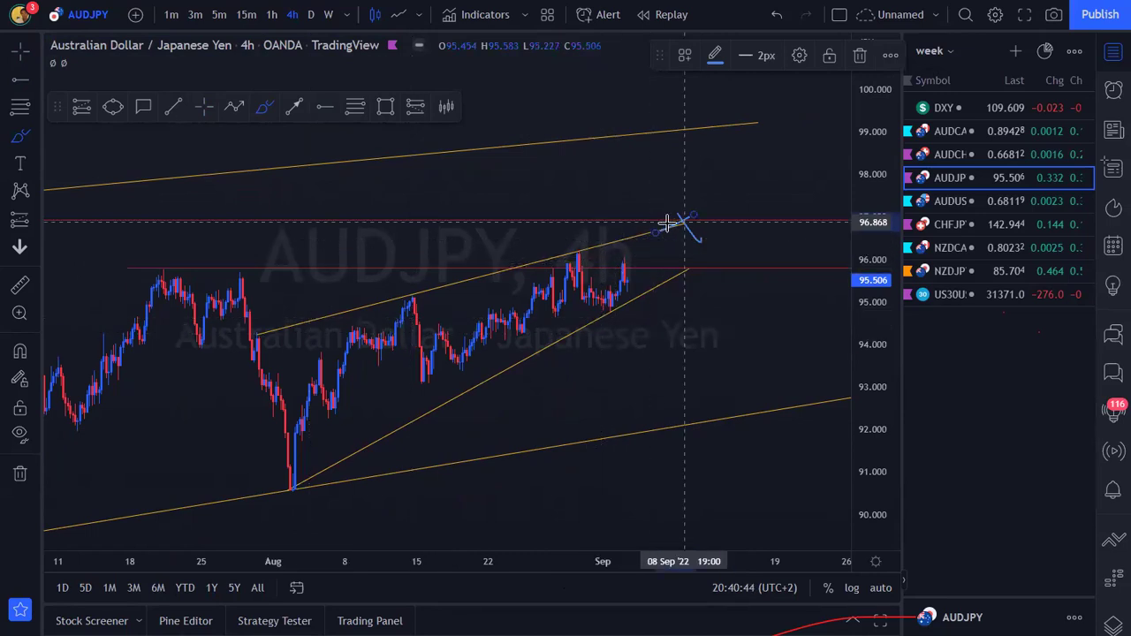
{"action": "mouse_move", "coordinate": [682, 206]}
{"action": "left_mouse_down"}
{"action": "mouse_move", "coordinate": [570, 238]}
{"action": "mouse_move", "coordinate": [690, 222]}
{"action": "mouse_move", "coordinate": [648, 212]}
{"action": "left_mouse_up"}
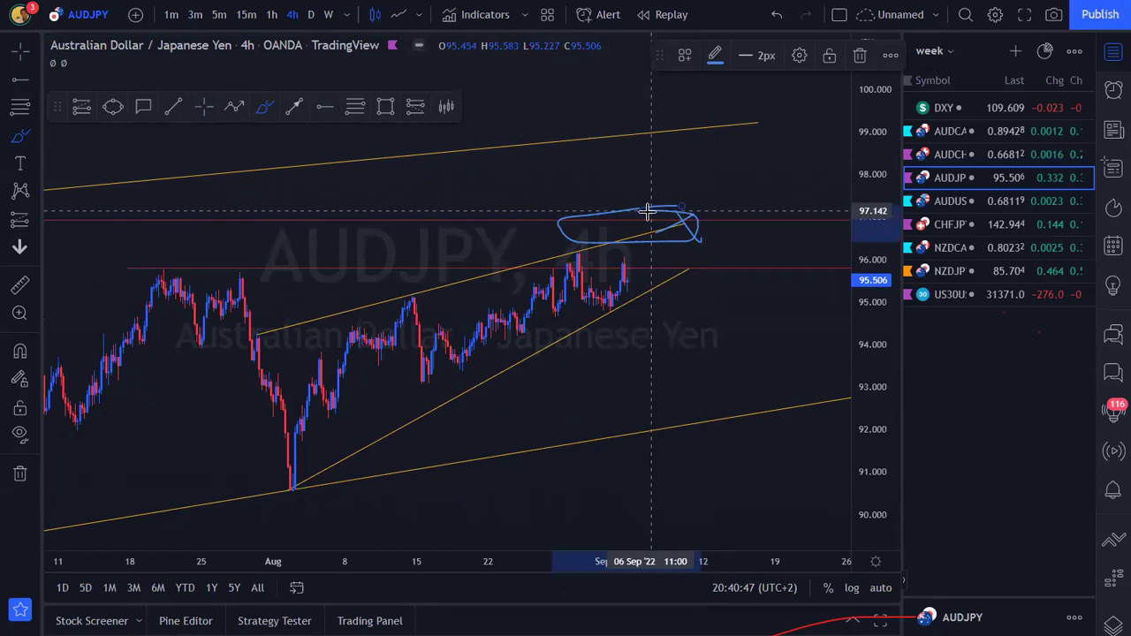
{"action": "key", "text": "ctrl+z"}
{"action": "key", "text": "ctrl+z"}
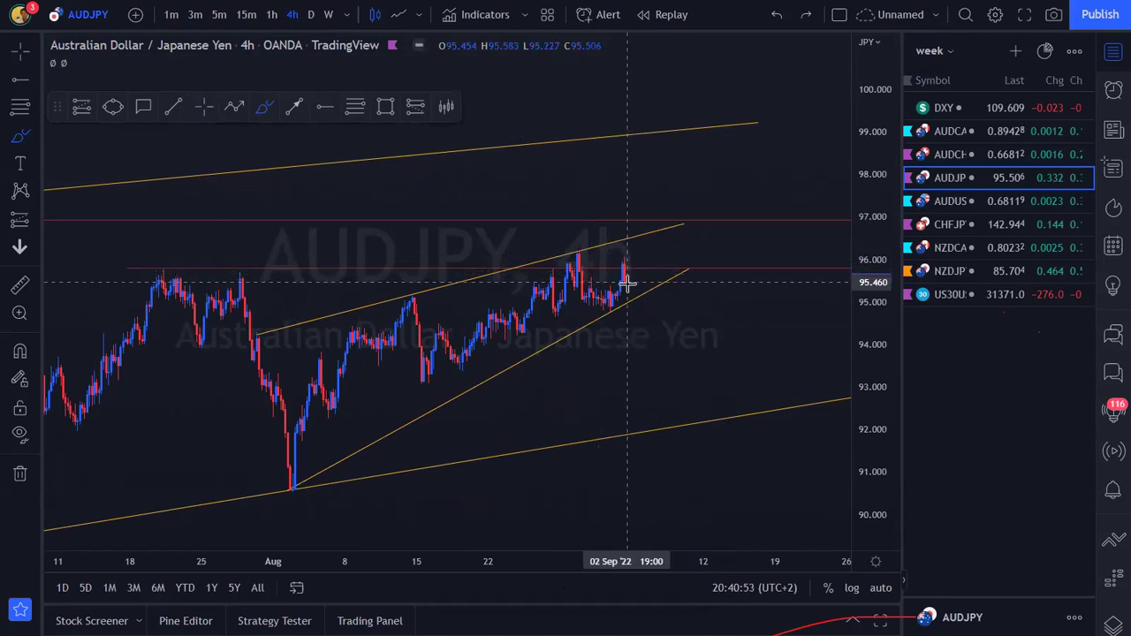
Brush a rising zigzag and channel up to about 96.9, cross the target there, and sketch a falling path to about 93.3.
{"action": "key", "text": "ctrl+y"}
{"action": "key", "text": "ctrl+y"}
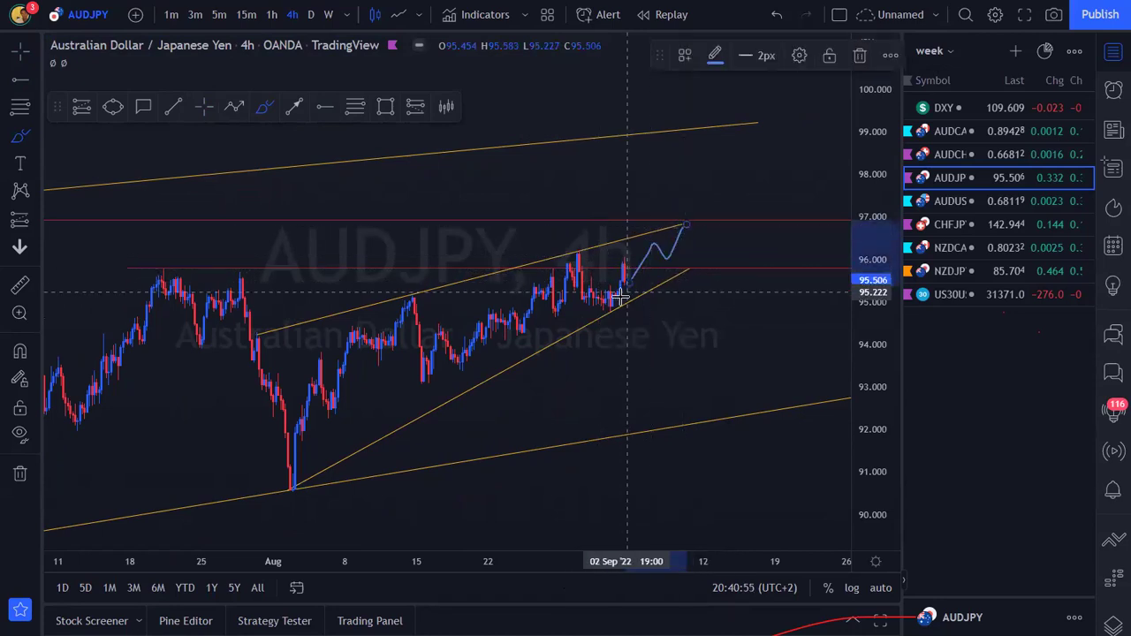
{"action": "mouse_move", "coordinate": [613, 277]}
{"action": "left_mouse_down"}
{"action": "mouse_move", "coordinate": [702, 214]}
{"action": "mouse_move", "coordinate": [685, 229]}
{"action": "left_mouse_up"}
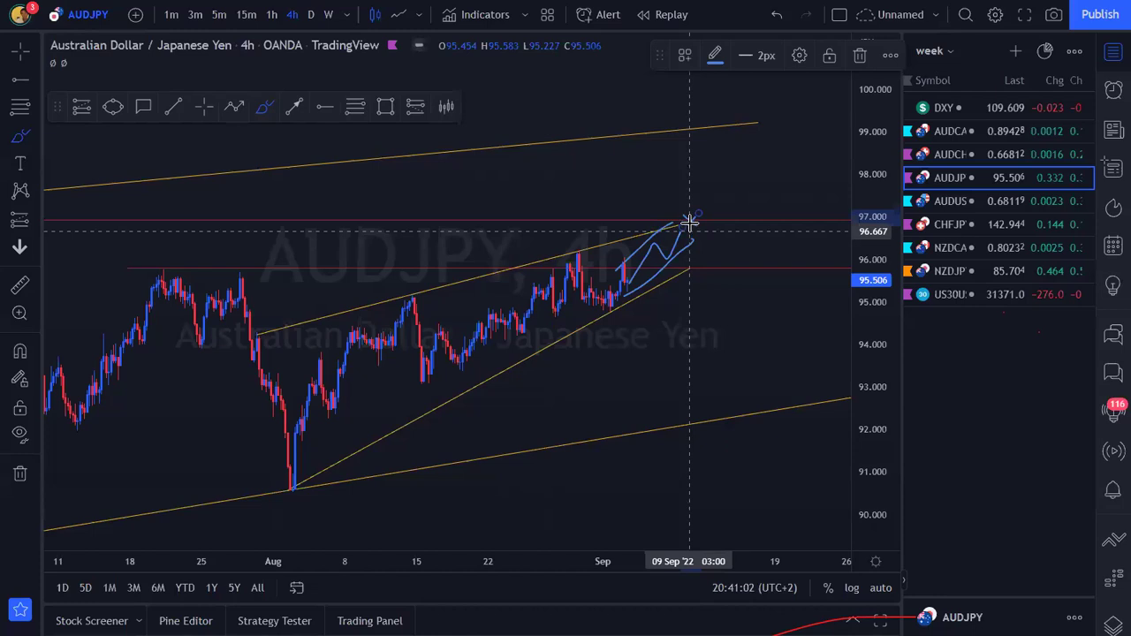
{"action": "mouse_move", "coordinate": [691, 225]}
{"action": "left_mouse_down"}
{"action": "mouse_move", "coordinate": [683, 354]}
{"action": "mouse_move", "coordinate": [684, 339]}
{"action": "left_mouse_up"}
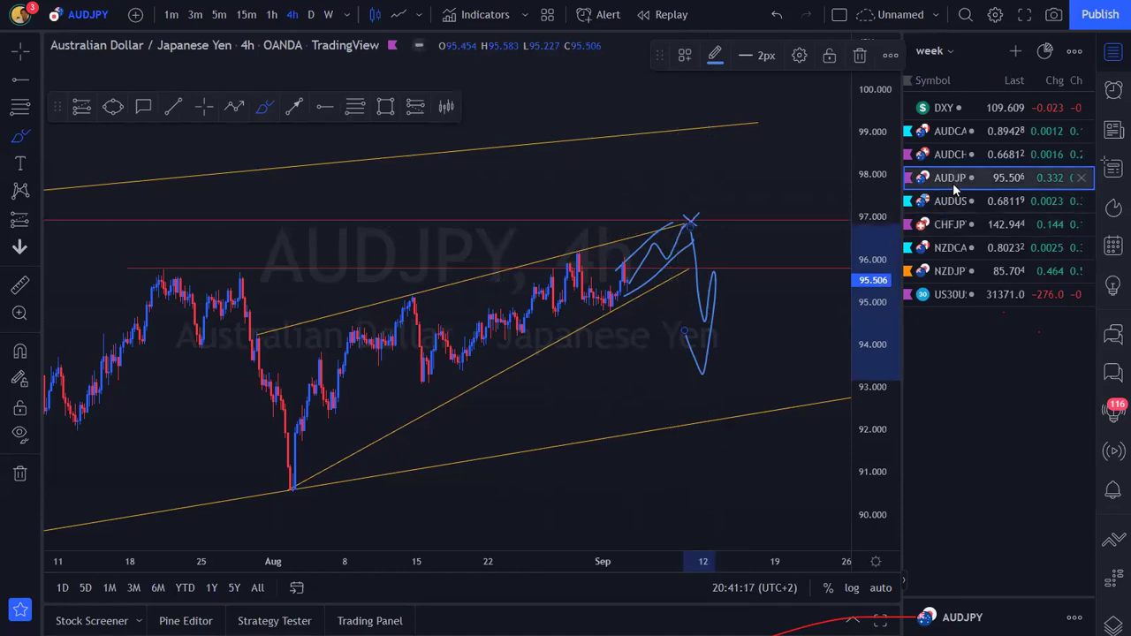
Switch to the AUDUSD chart.
{"action": "key", "text": "Down"}
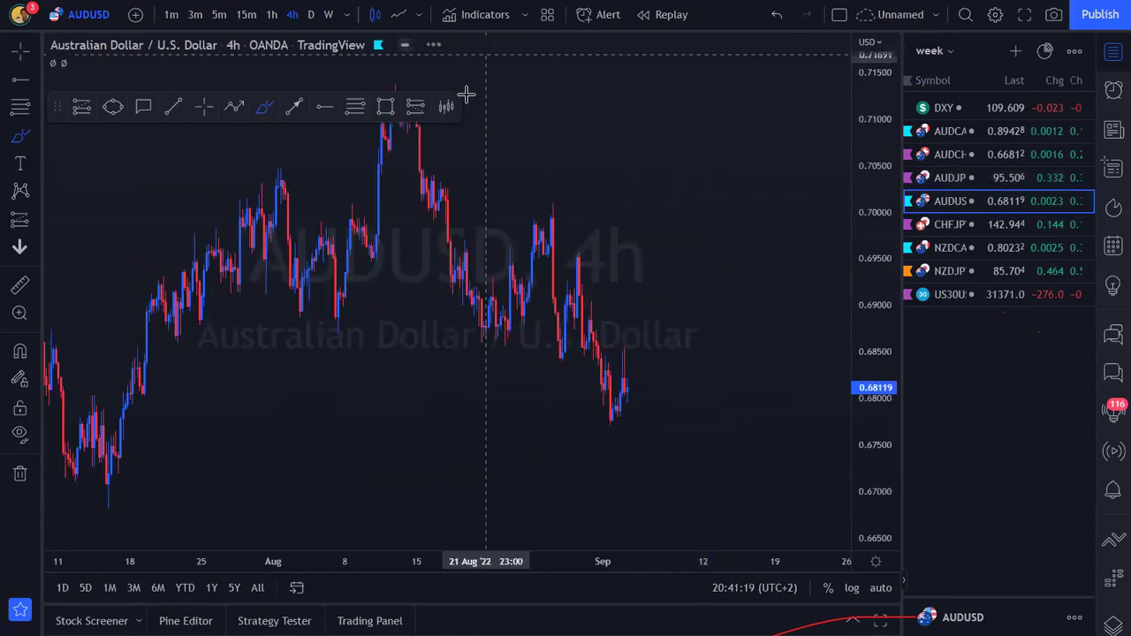
Switch AUDUSD to the weekly timeframe, brush a rising arrow along the 2020–2021 rally, and undo the stroke.
{"action": "left_click_drag", "start_coordinate": [418, 570], "coordinate": [772, 563]}
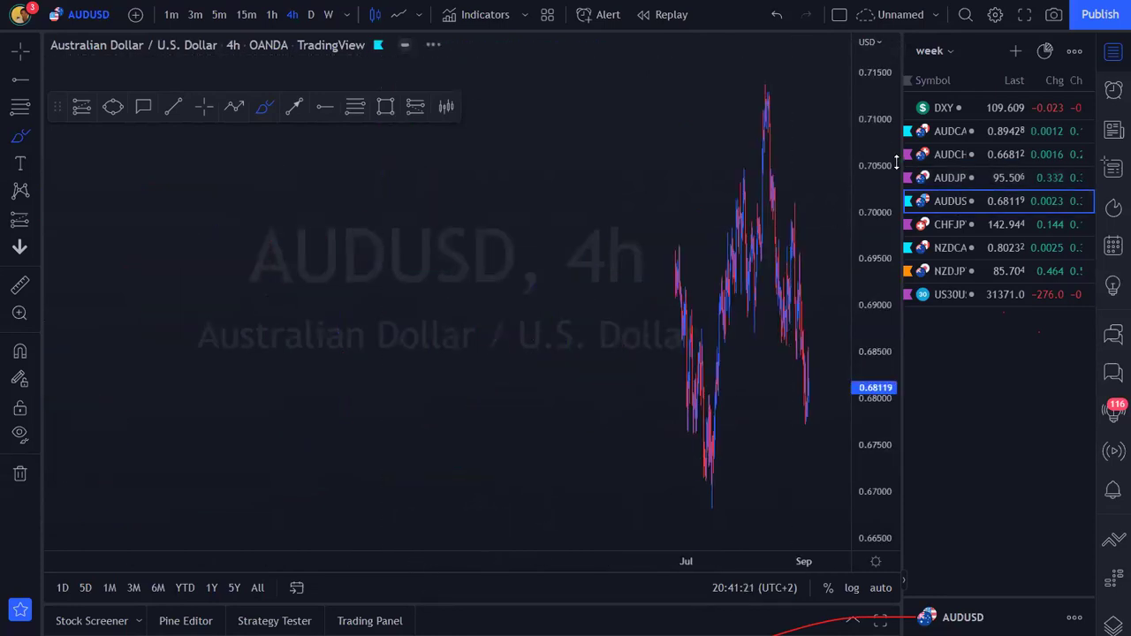
{"action": "left_click_drag", "start_coordinate": [896, 162], "coordinate": [891, 400]}
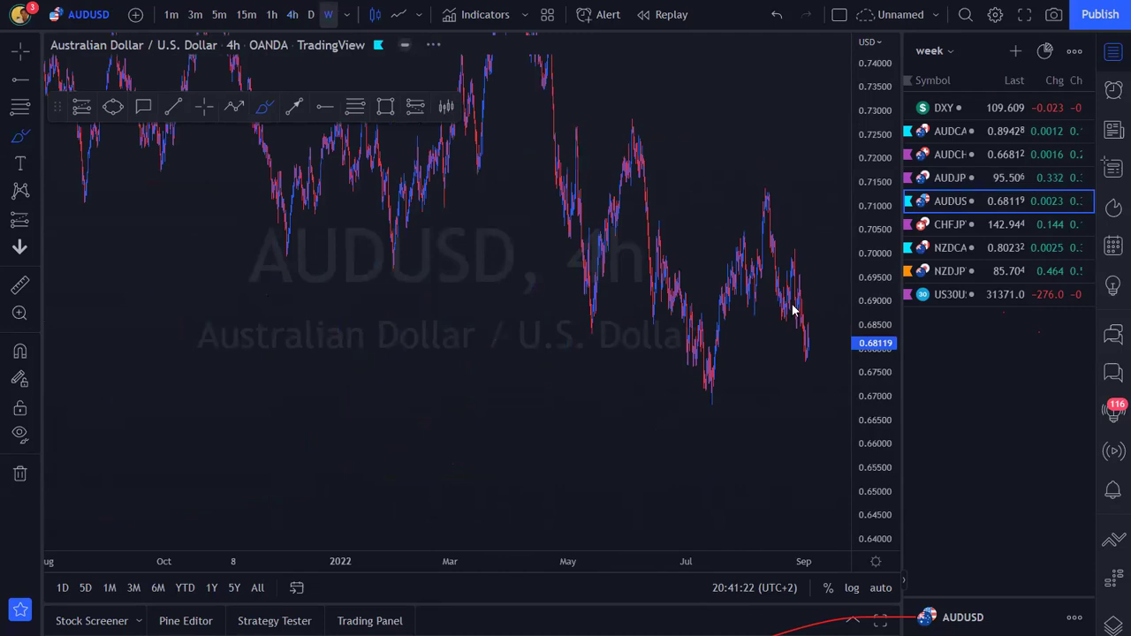
{"action": "left_click_drag", "start_coordinate": [890, 309], "coordinate": [890, 406]}
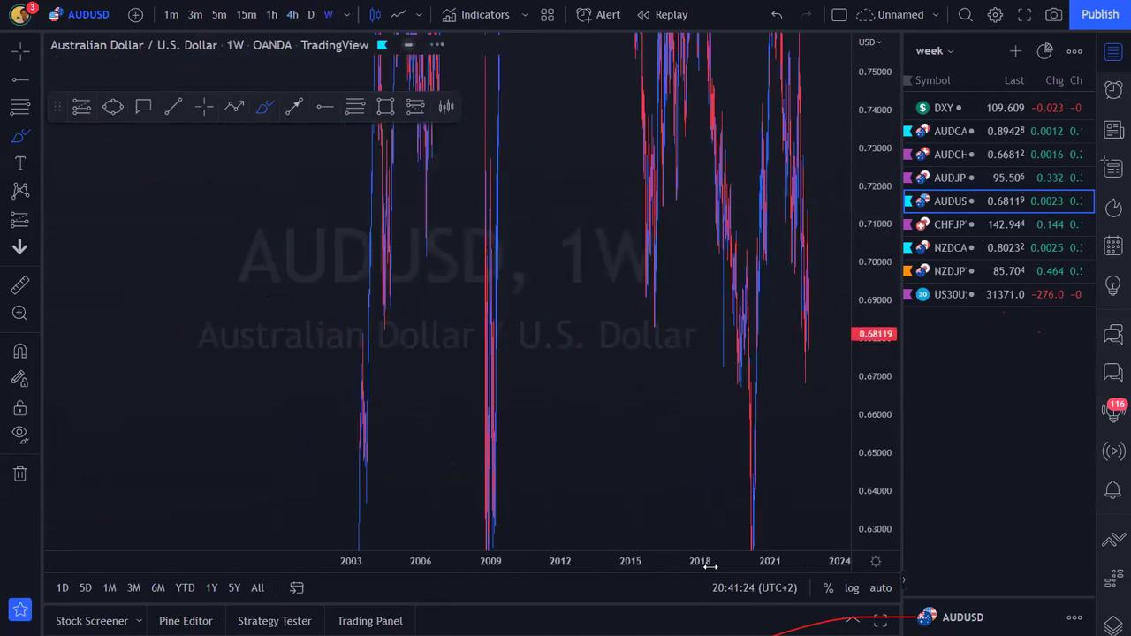
{"action": "scroll", "coordinate": [451, 418], "scroll_direction": "up", "scroll_amount": 5}
{"action": "mouse_move", "coordinate": [380, 423]}
{"action": "left_mouse_down"}
{"action": "mouse_move", "coordinate": [487, 200]}
{"action": "mouse_move", "coordinate": [509, 235]}
{"action": "left_mouse_up"}
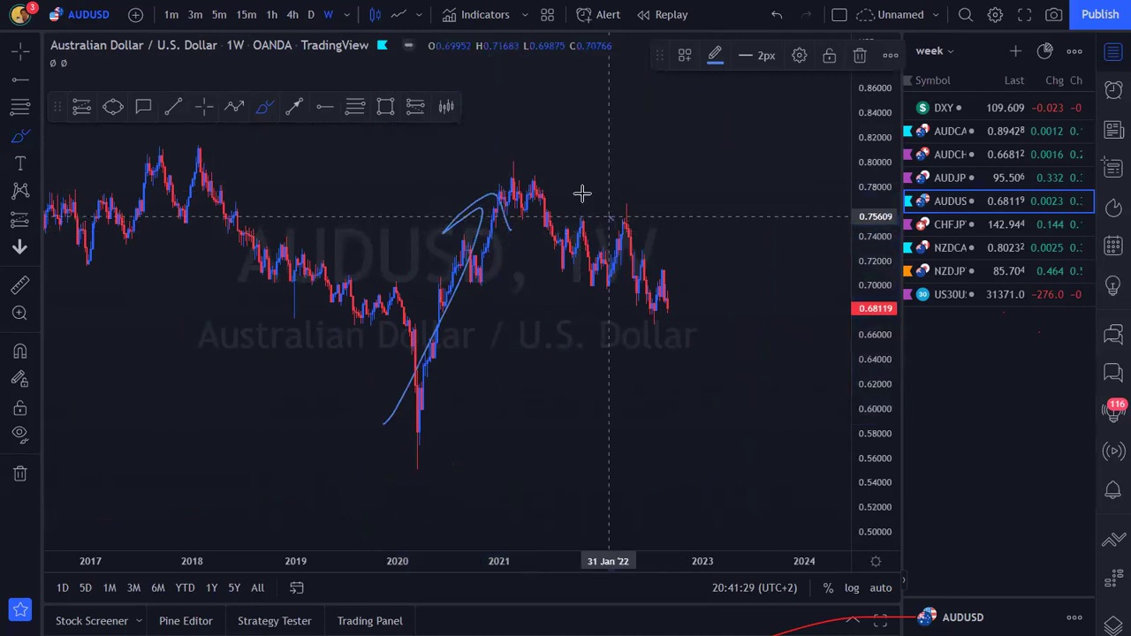
{"action": "key", "text": "ctrl+z"}
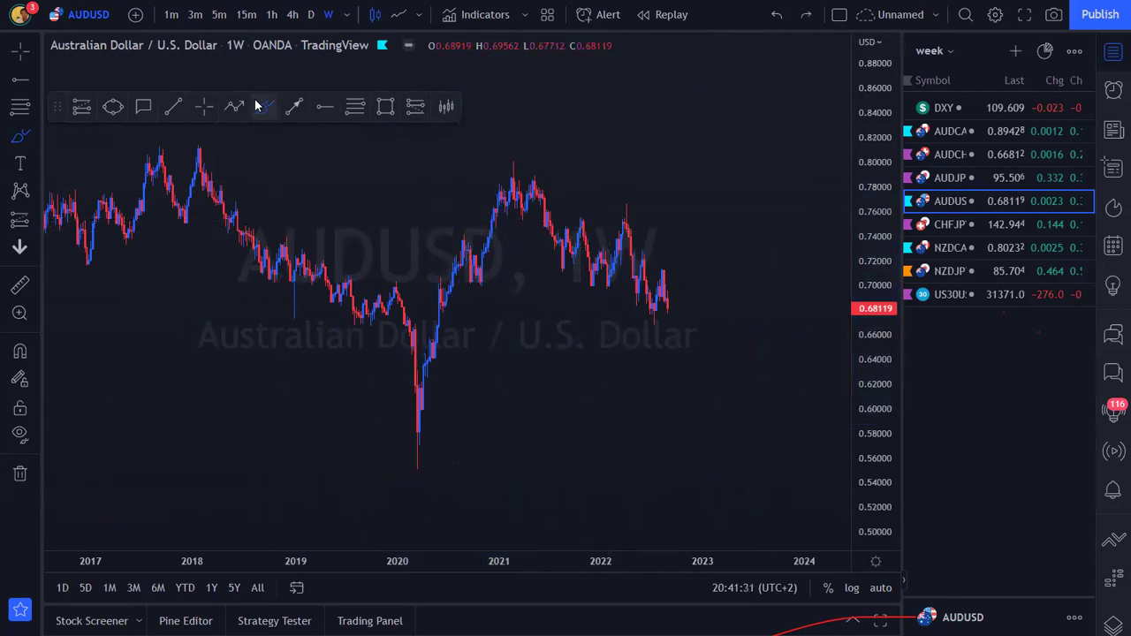
On the daily timeframe, draw a falling trendline from the February 2021 high at about 0.8016 across the April 2022 high.
{"action": "left_click", "coordinate": [310, 14]}
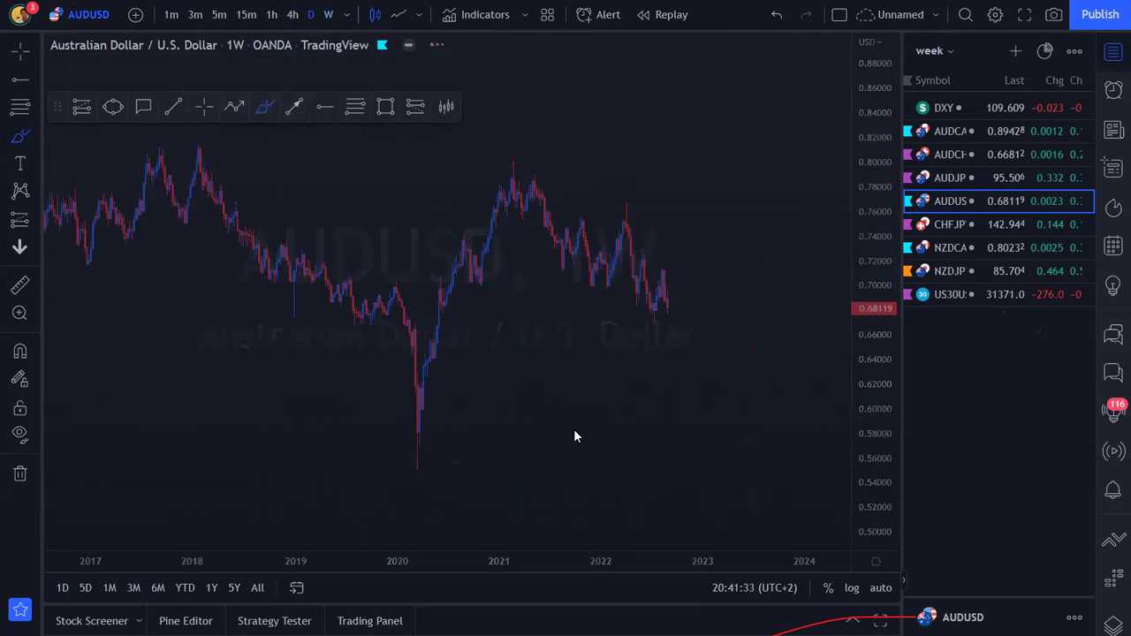
{"action": "left_click_drag", "start_coordinate": [871, 505], "coordinate": [871, 396]}
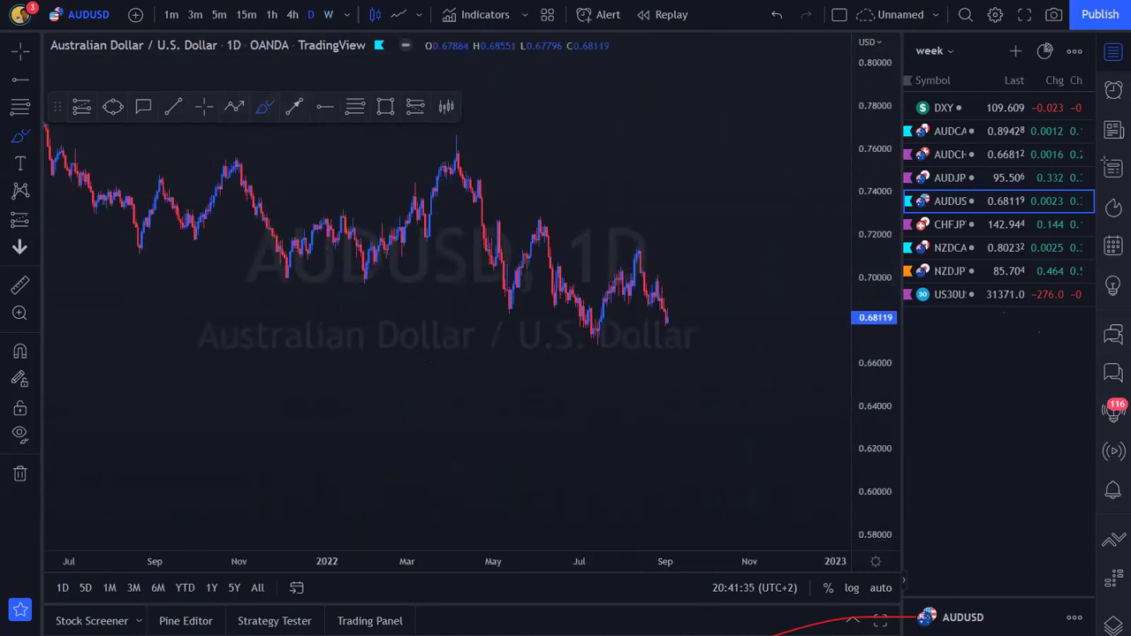
{"action": "left_click_drag", "start_coordinate": [190, 556], "coordinate": [639, 555]}
{"action": "left_click_drag", "start_coordinate": [599, 484], "coordinate": [495, 548]}
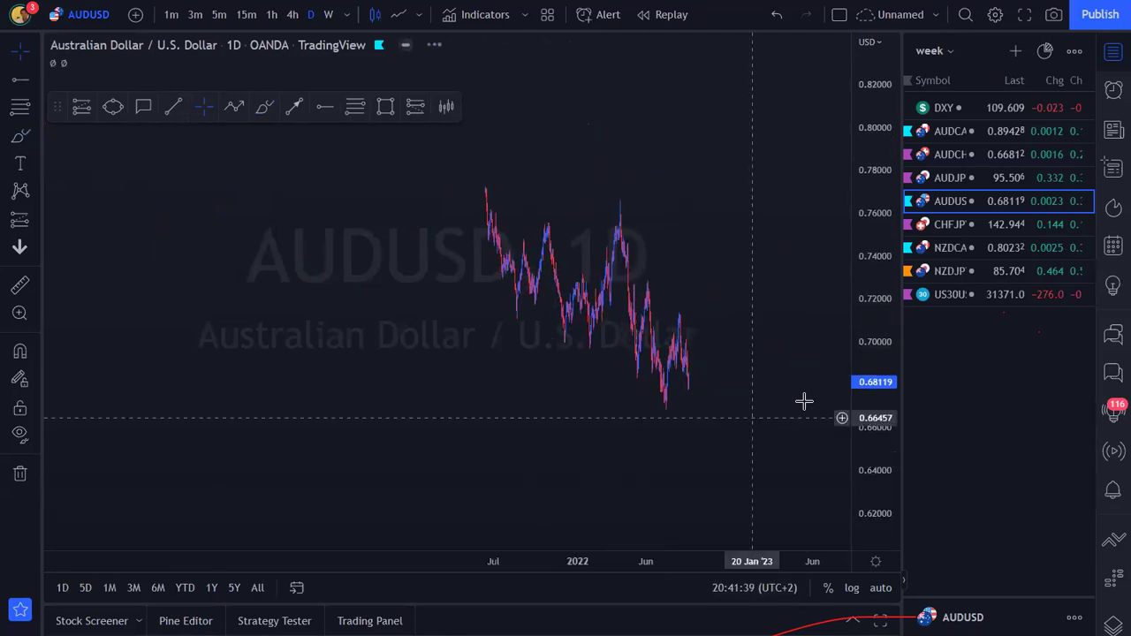
{"action": "left_click_drag", "start_coordinate": [870, 395], "coordinate": [868, 467]}
{"action": "left_click_drag", "start_coordinate": [740, 423], "coordinate": [738, 466]}
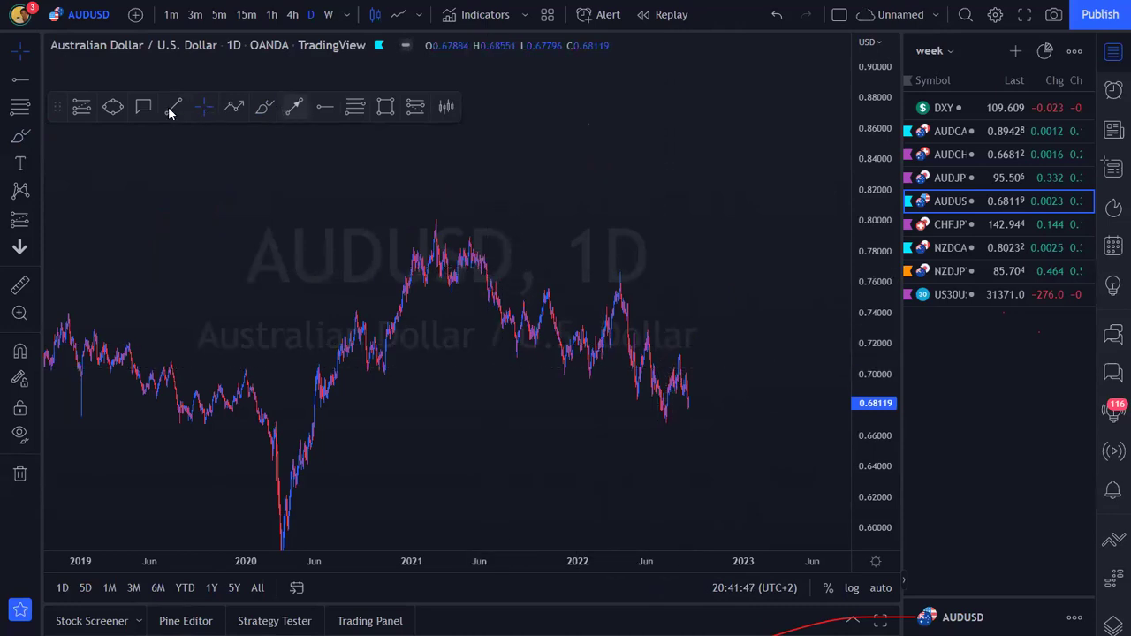
{"action": "key", "text": "alt+t"}
{"action": "left_click", "coordinate": [433, 218]}
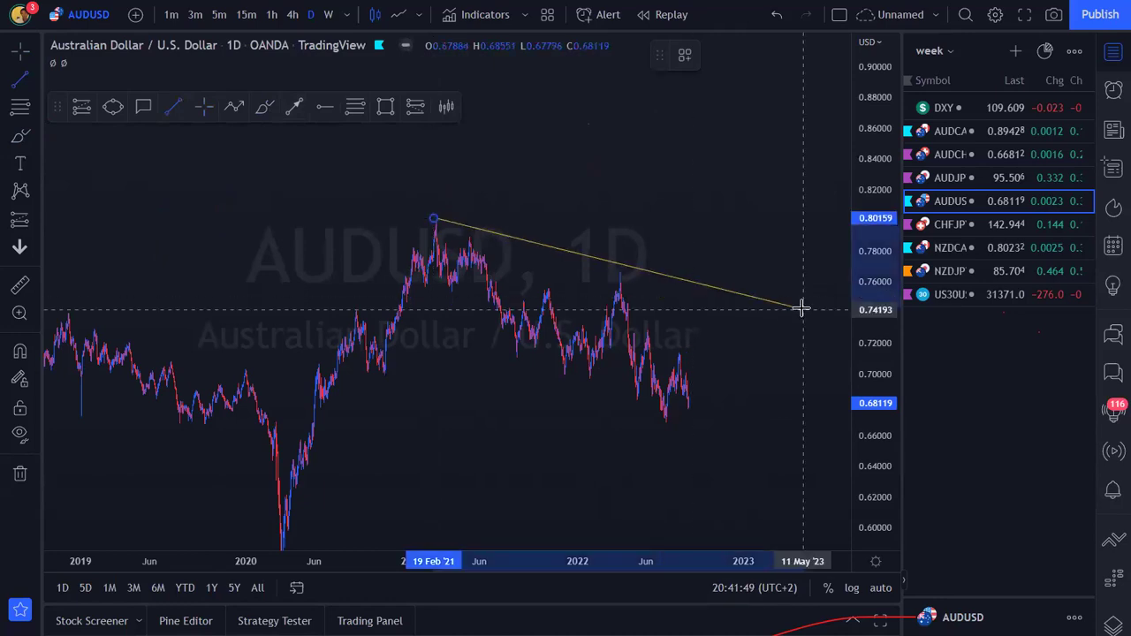
{"action": "left_click", "coordinate": [785, 326]}
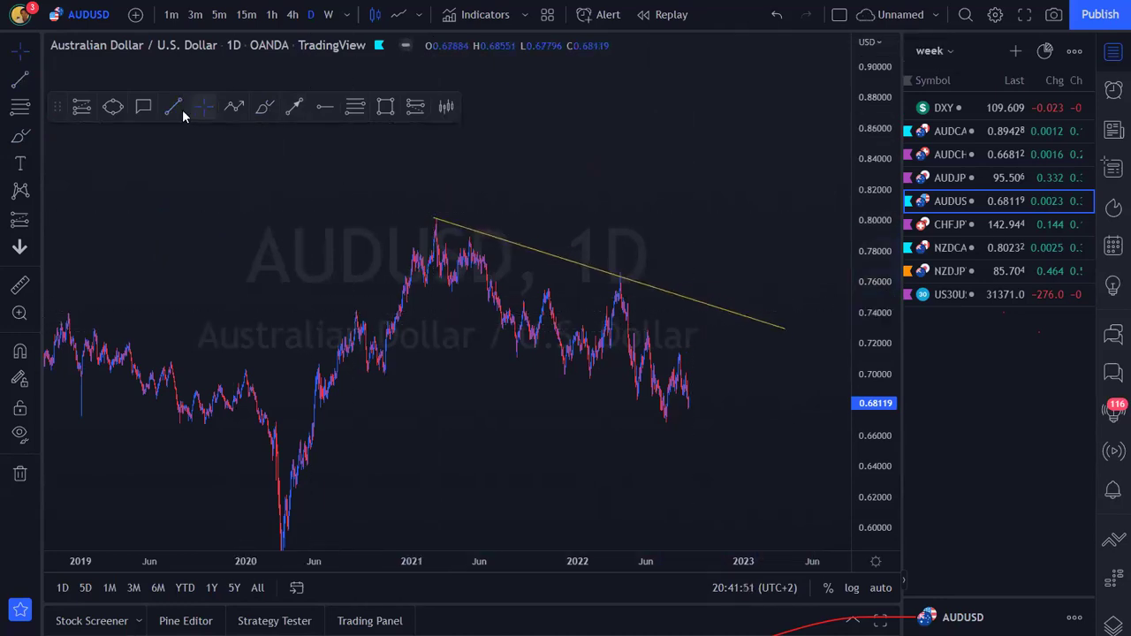
Draw a lower falling trendline from the November 2020 low at about 0.6995 along the July 2022 low, extending into 2023.
{"action": "key", "text": "alt+t"}
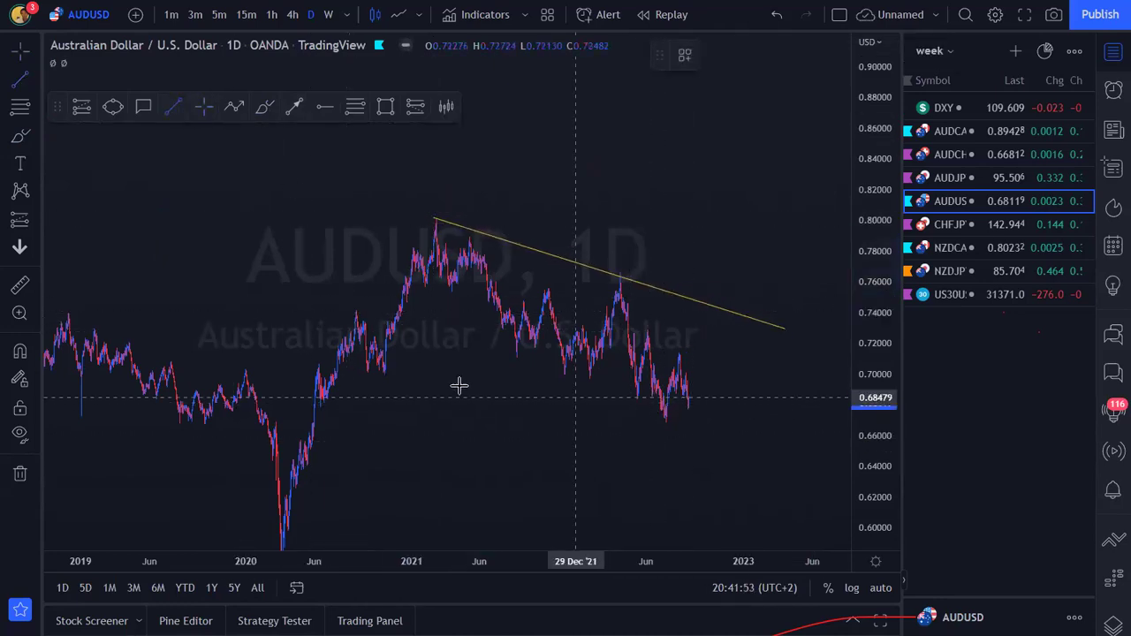
{"action": "left_click", "coordinate": [384, 374]}
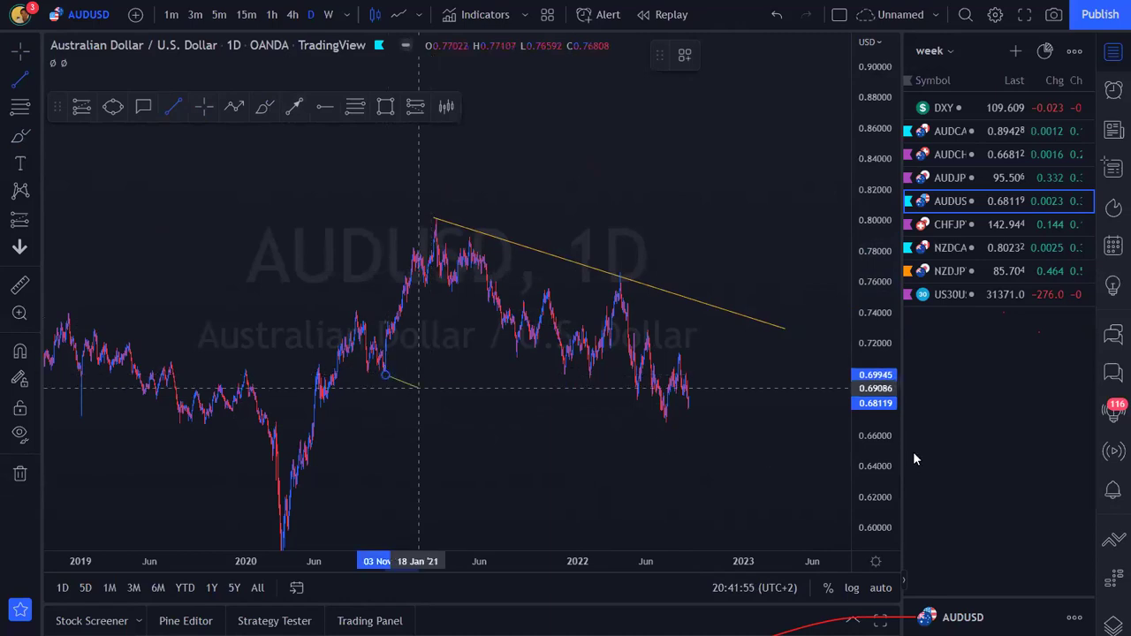
{"action": "left_click", "coordinate": [785, 446]}
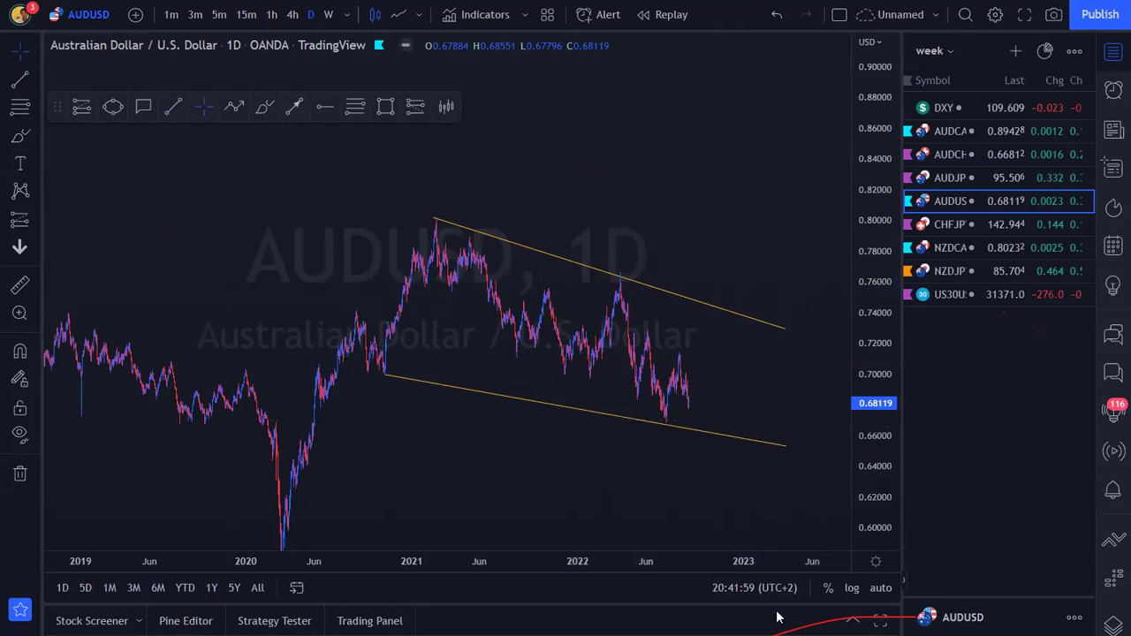
Brush a short, nearly flat stroke under the July 2022 low, along the lower trendline.
{"action": "left_click_drag", "start_coordinate": [766, 572], "coordinate": [762, 533]}
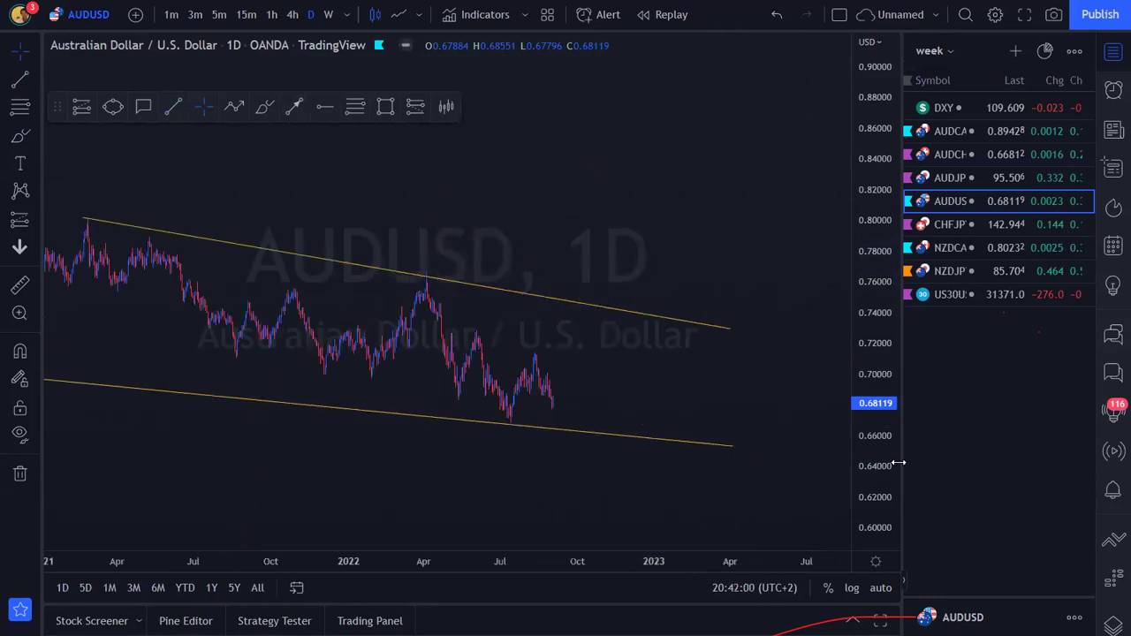
{"action": "key", "text": "alt+b"}
{"action": "left_click", "coordinate": [566, 426]}
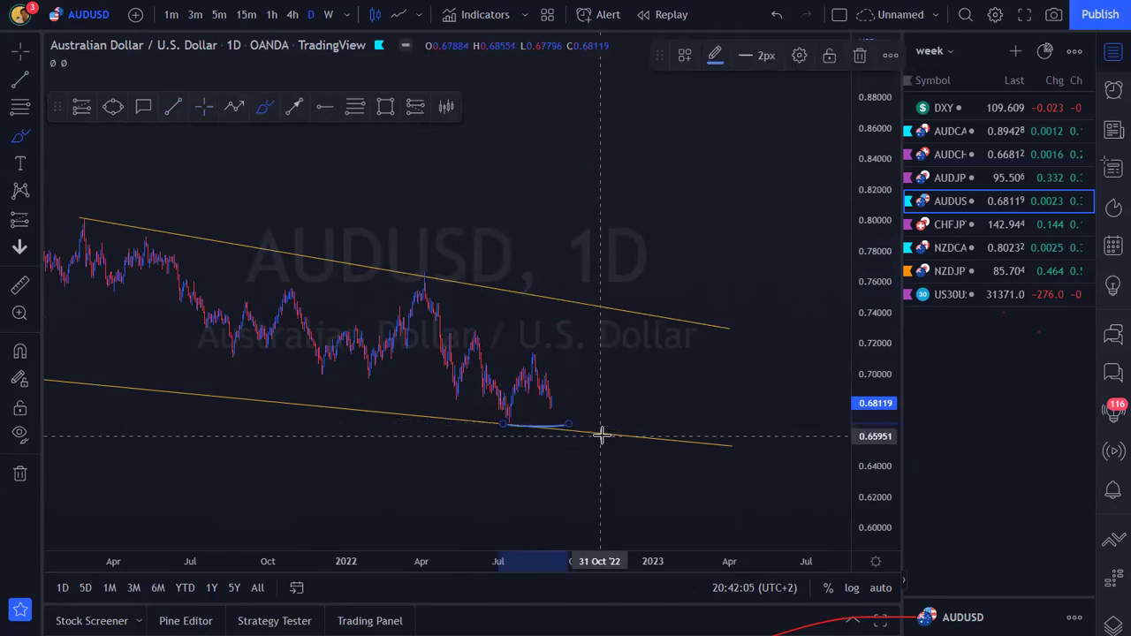
Examine the AUDUSD daily price structure inside the falling channel, from the 2020 low to the swings of summer 2022.
{"action": "left_click_drag", "start_coordinate": [581, 562], "coordinate": [673, 560]}
{"action": "scroll", "coordinate": [697, 523], "scroll_direction": "down", "scroll_amount": 1}
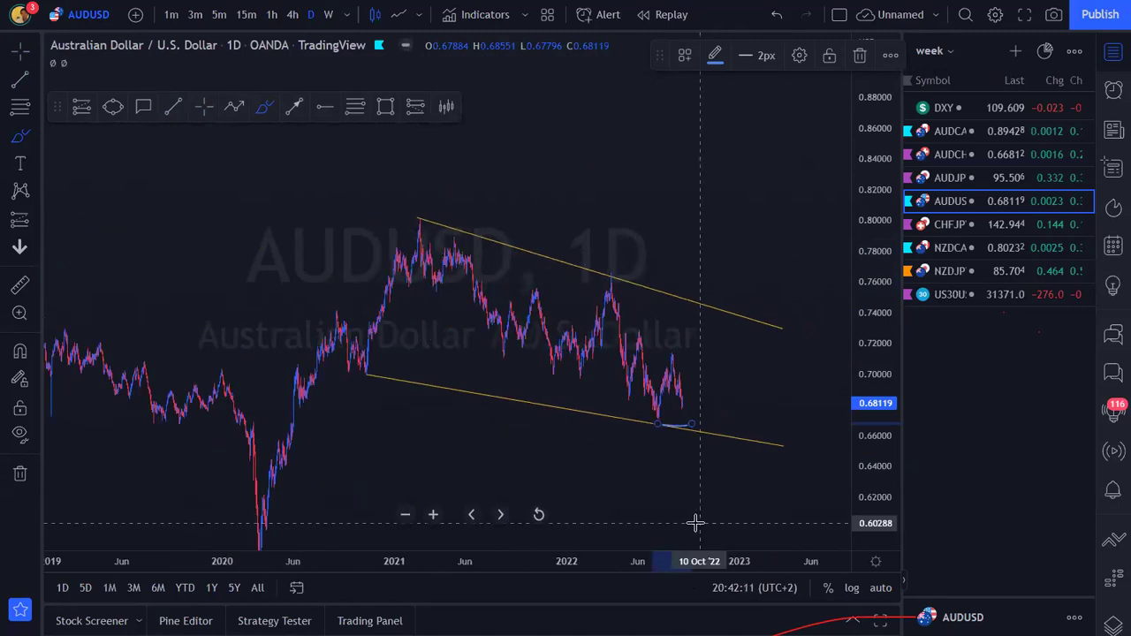
{"action": "scroll", "coordinate": [696, 523], "scroll_direction": "up", "scroll_amount": 1}
{"action": "scroll", "coordinate": [695, 520], "scroll_direction": "down", "scroll_amount": 1}
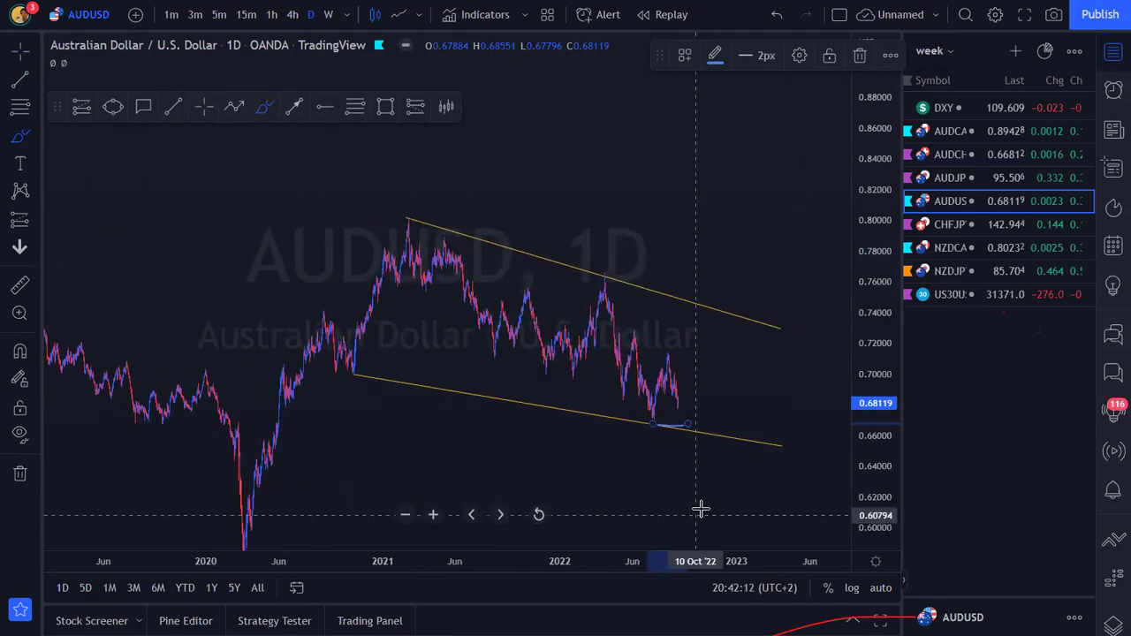
{"action": "scroll", "coordinate": [698, 515], "scroll_direction": "down", "scroll_amount": 1}
{"action": "scroll", "coordinate": [689, 513], "scroll_direction": "up", "scroll_amount": 4}
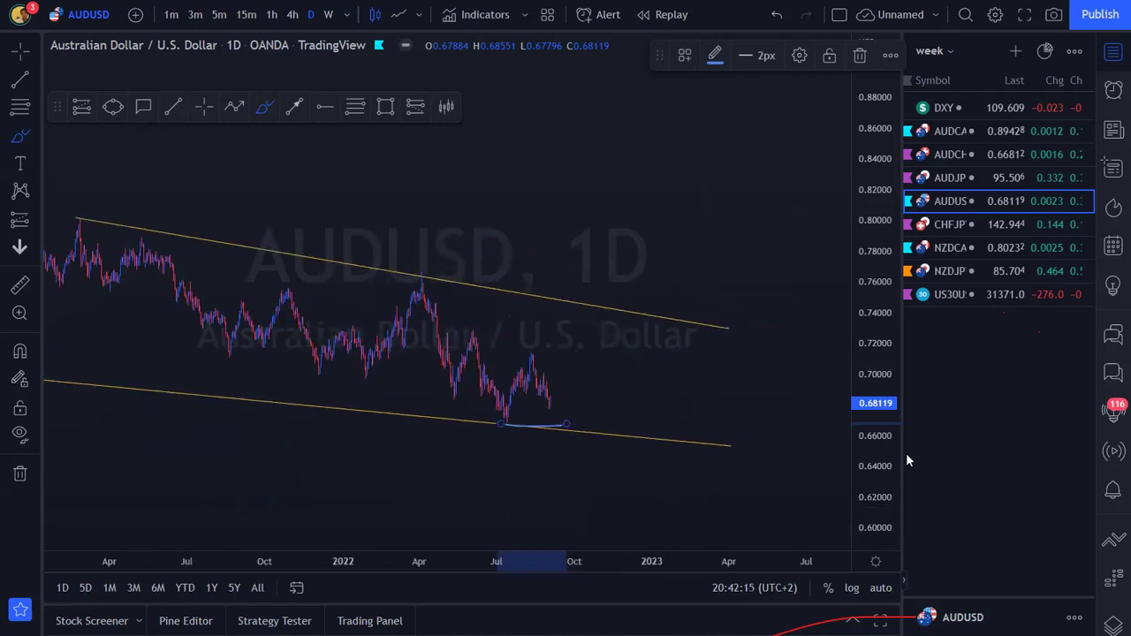
{"action": "left_click_drag", "start_coordinate": [867, 419], "coordinate": [868, 231]}
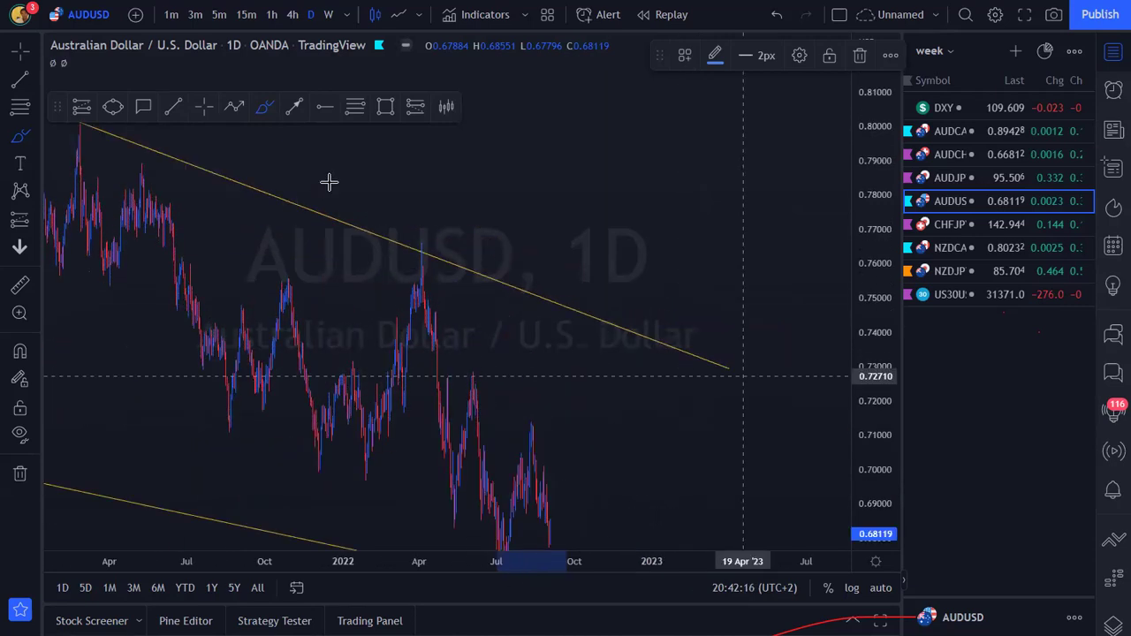
{"action": "left_click", "coordinate": [203, 107]}
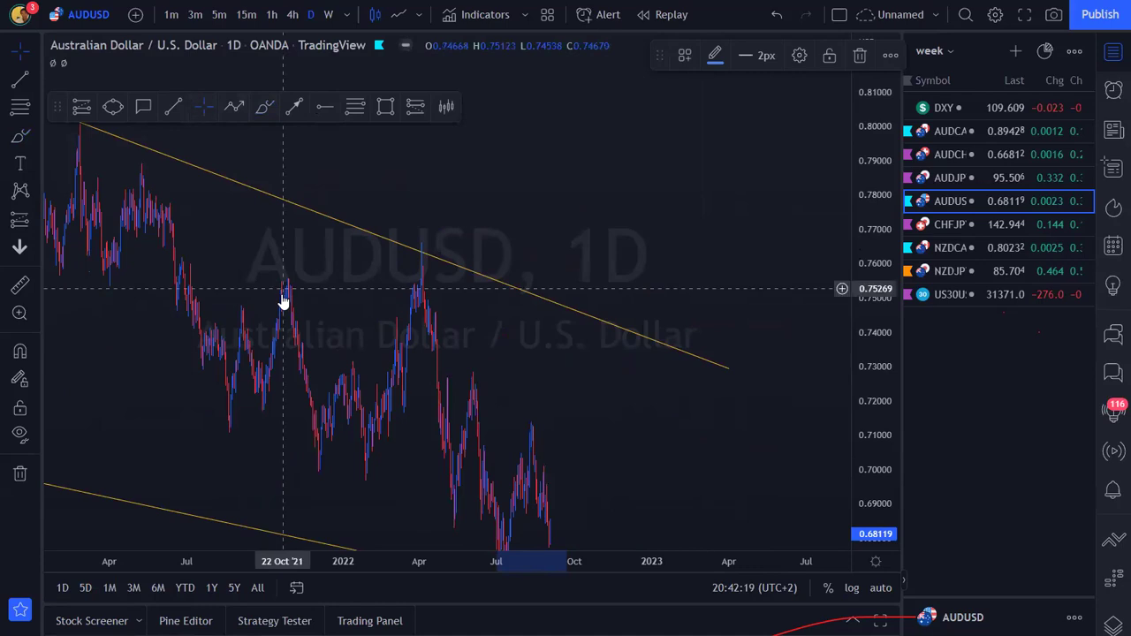
{"action": "left_click_drag", "start_coordinate": [283, 298], "coordinate": [604, 174]}
{"action": "left_click_drag", "start_coordinate": [765, 562], "coordinate": [613, 563]}
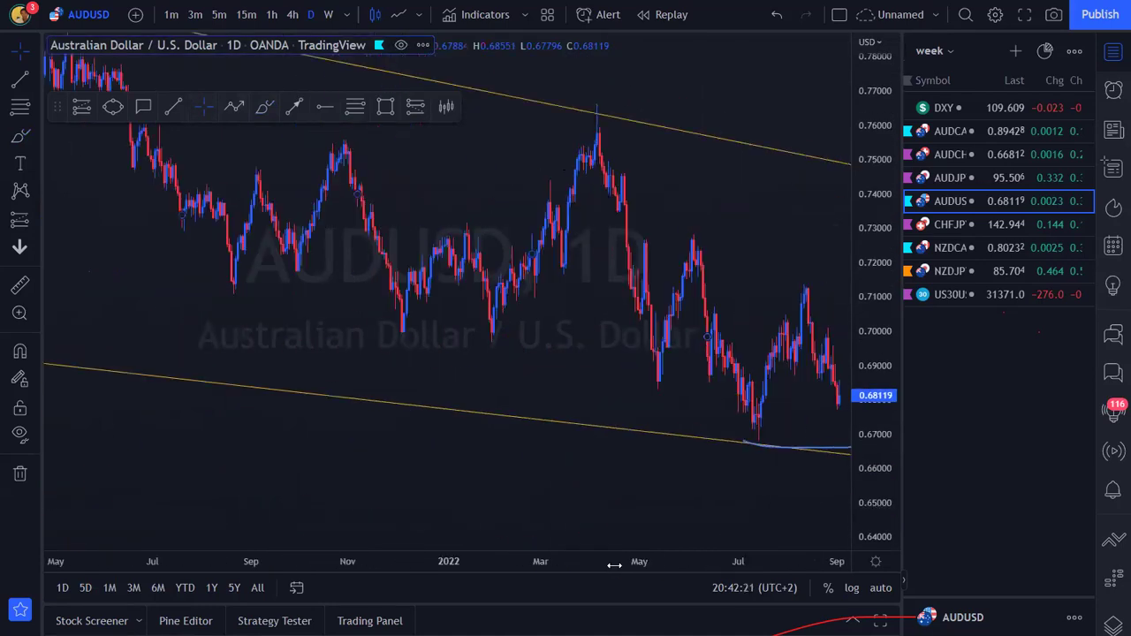
{"action": "scroll", "coordinate": [775, 341], "scroll_direction": "up", "scroll_amount": 3}
{"action": "left_click_drag", "start_coordinate": [855, 454], "coordinate": [854, 370]}
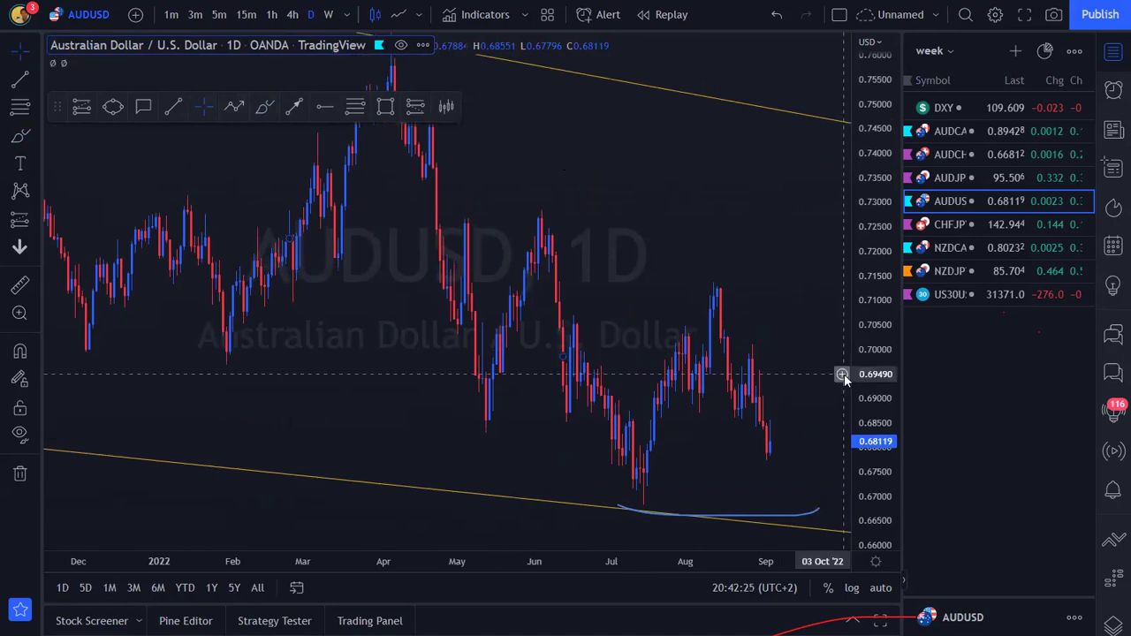
{"action": "left_click_drag", "start_coordinate": [750, 407], "coordinate": [716, 392]}
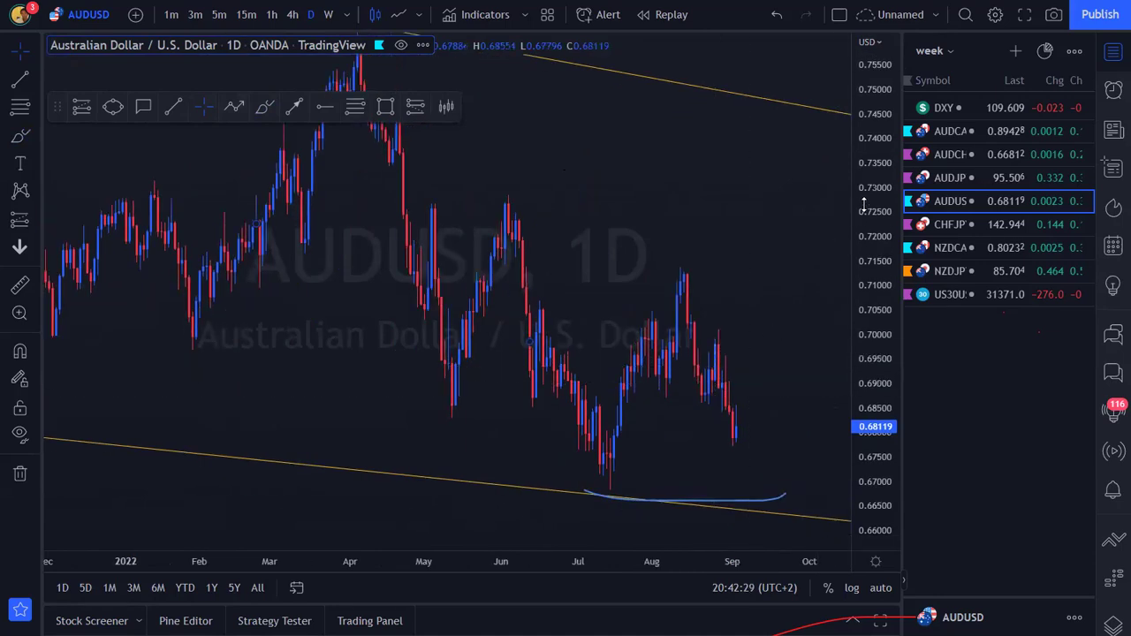
Review the AUDJPY and AUDCHF daily charts for comparison and return to AUDUSD.
{"action": "left_click", "coordinate": [955, 177]}
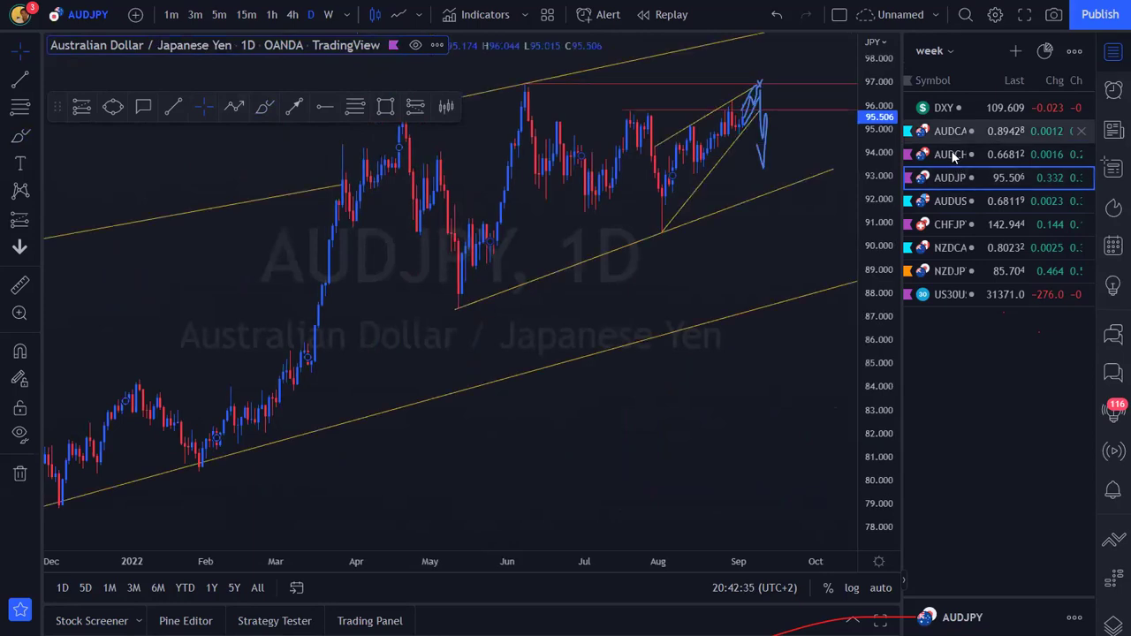
{"action": "left_click", "coordinate": [962, 156]}
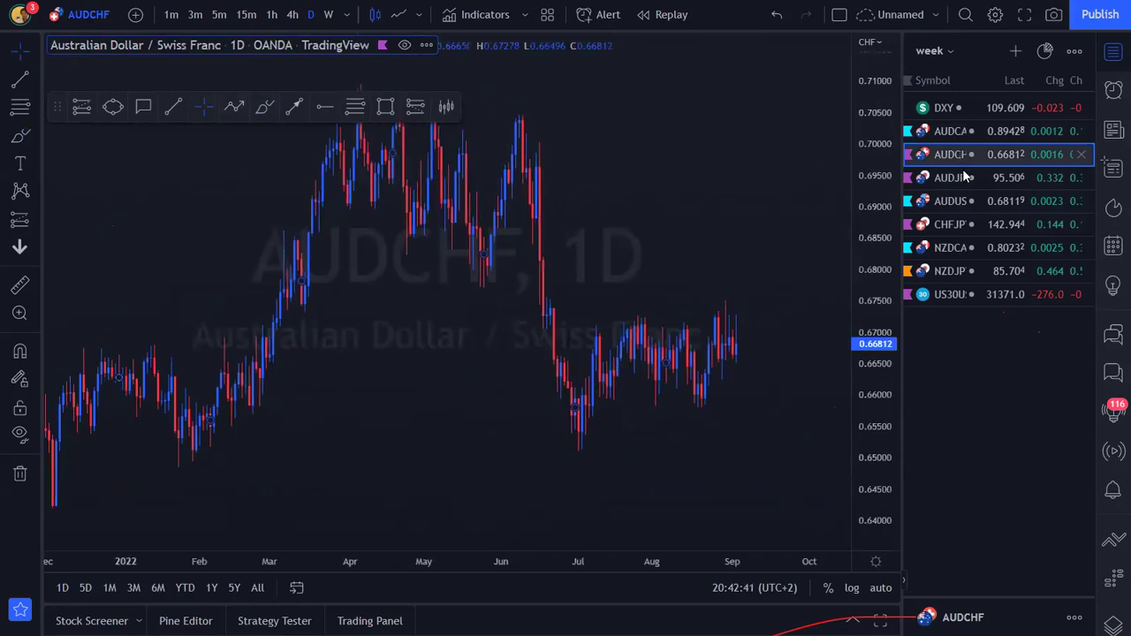
{"action": "left_click", "coordinate": [958, 200]}
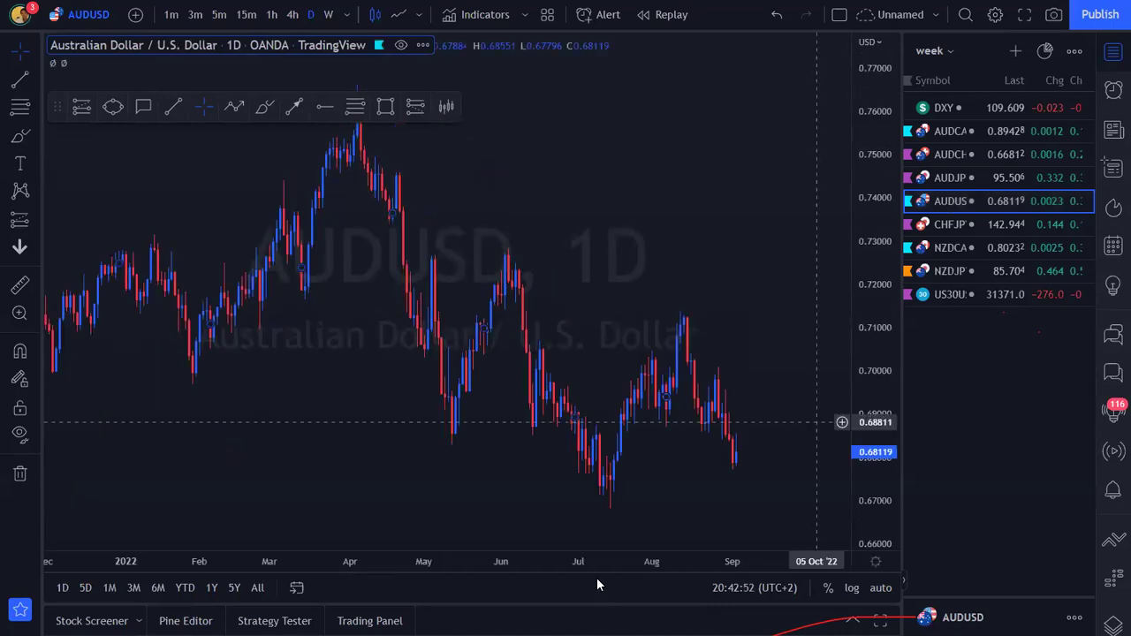
Place a horizontal ray from the 12 May 2022 low at about 0.6831.
{"action": "scroll", "coordinate": [883, 349], "scroll_direction": "down", "scroll_amount": 3}
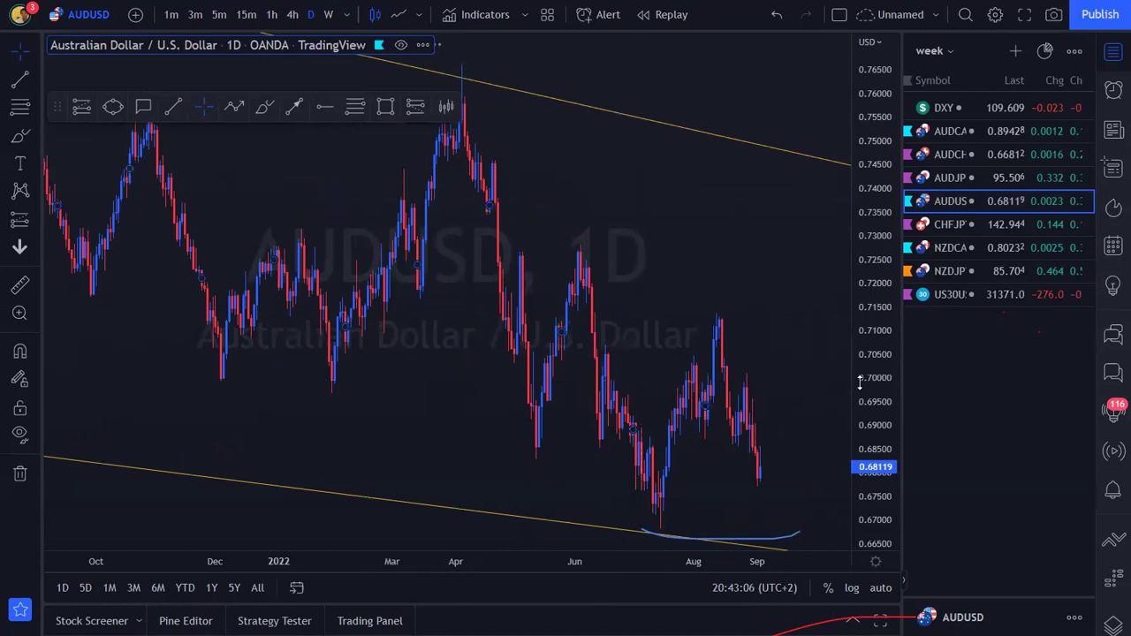
{"action": "scroll", "coordinate": [860, 382], "scroll_direction": "up", "scroll_amount": 2}
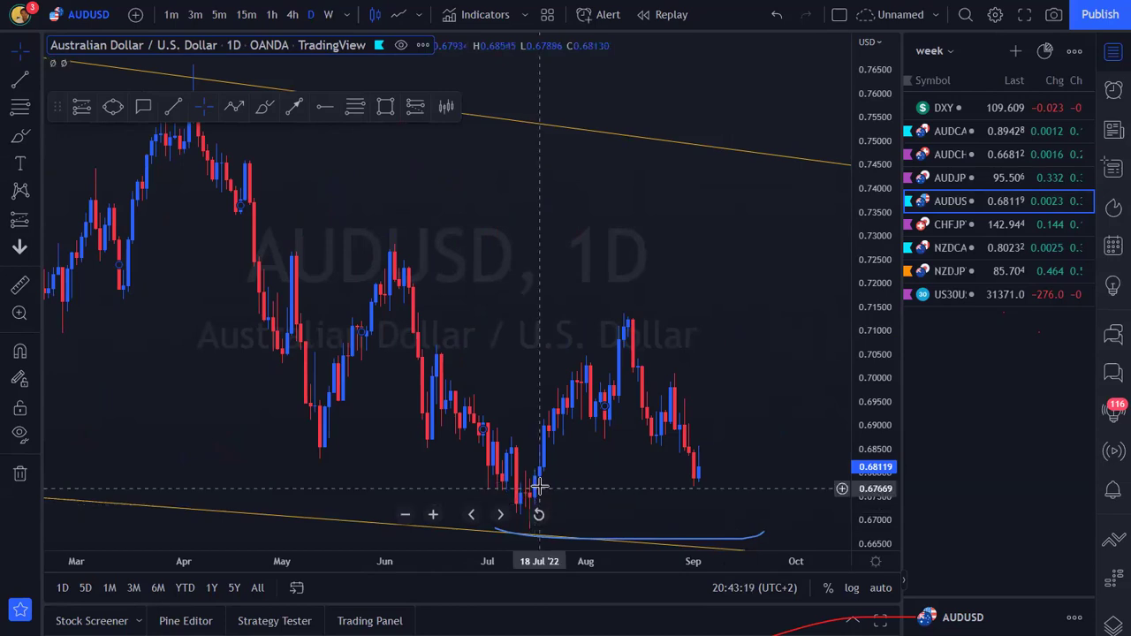
{"action": "left_click", "coordinate": [323, 107]}
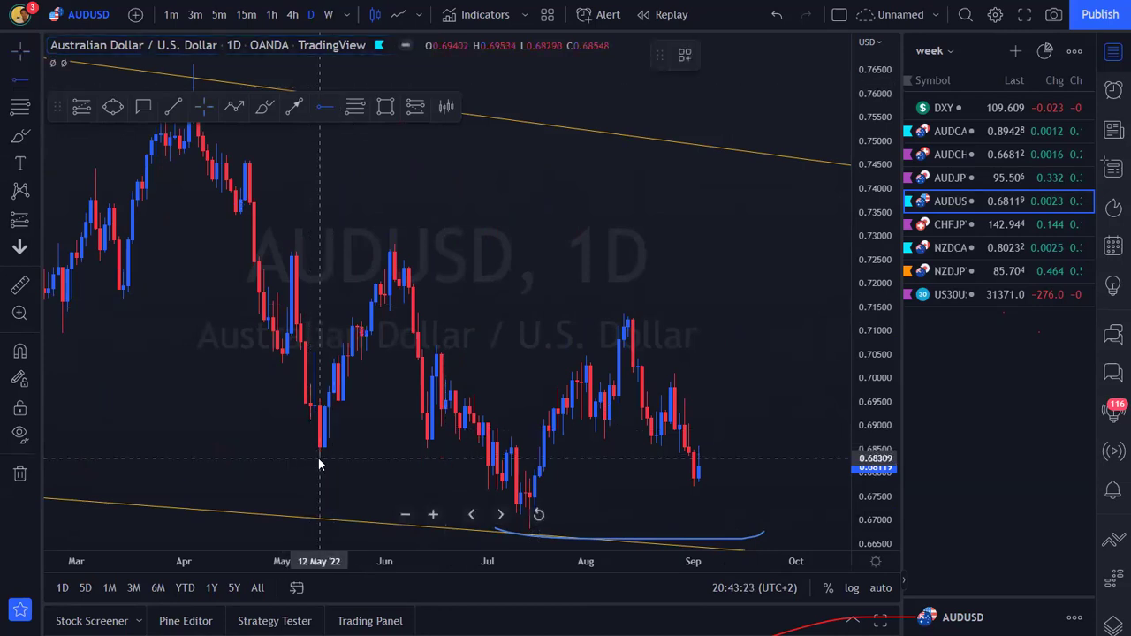
{"action": "left_click", "coordinate": [319, 458]}
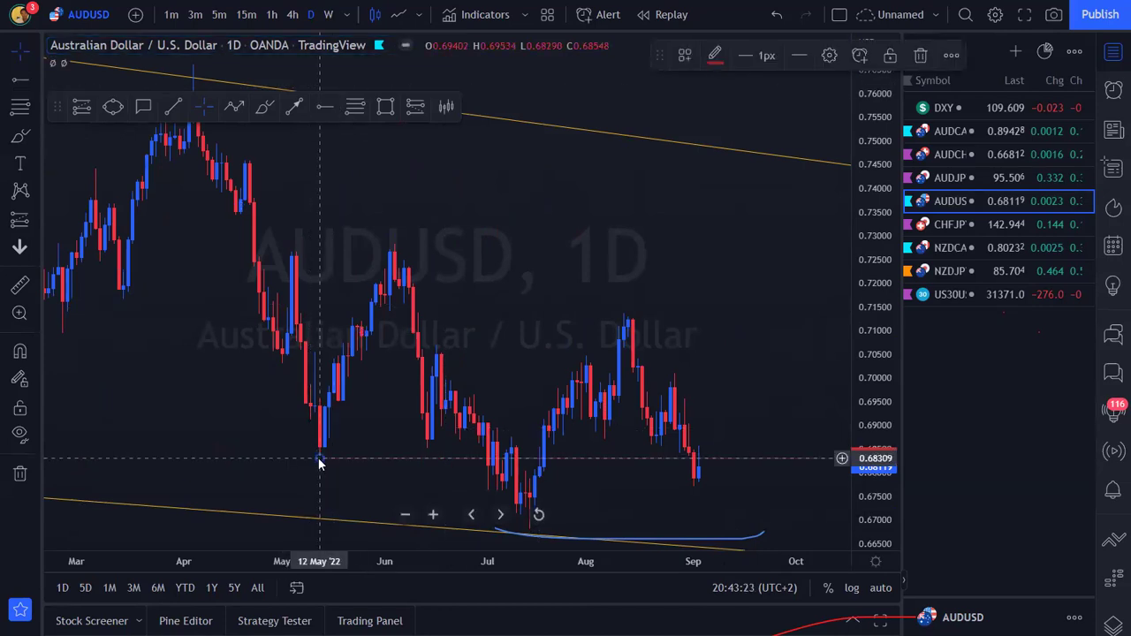
{"action": "left_click", "coordinate": [695, 458]}
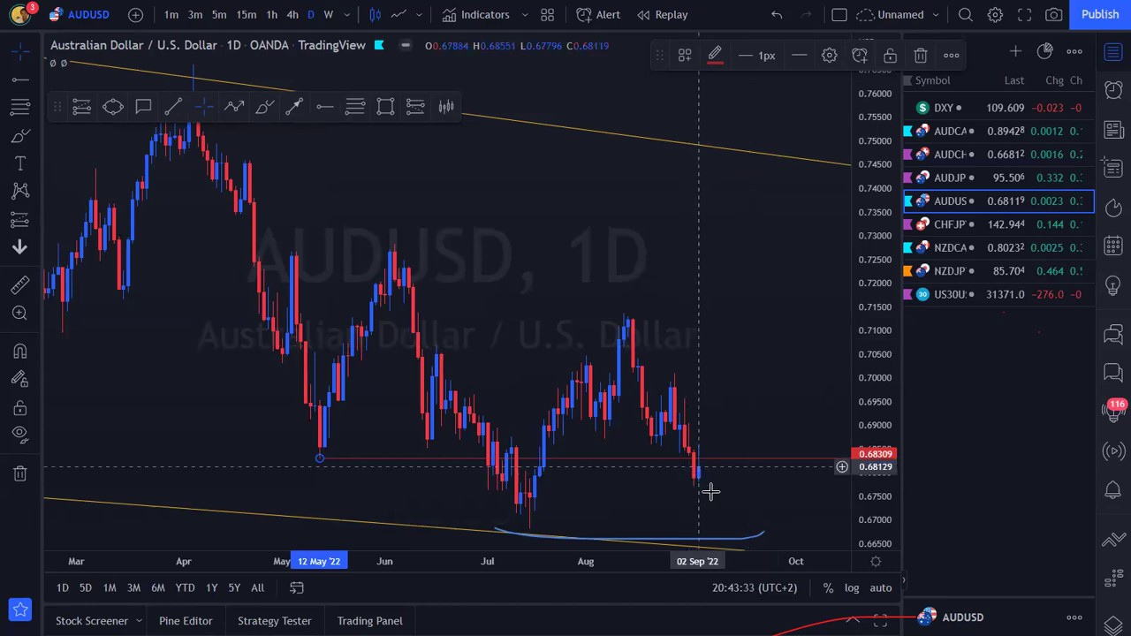
Switch AUDUSD to the 4h timeframe and frame the price action since July around the May-low ray.
{"action": "left_click", "coordinate": [297, 13]}
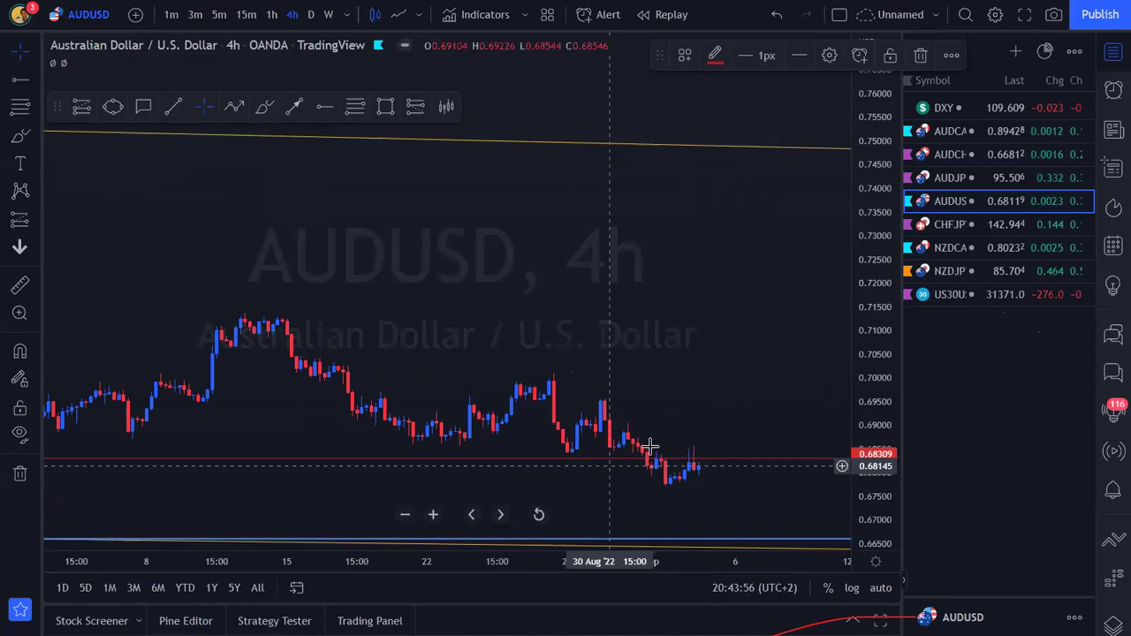
{"action": "scroll", "coordinate": [665, 460], "scroll_direction": "down", "scroll_amount": 5}
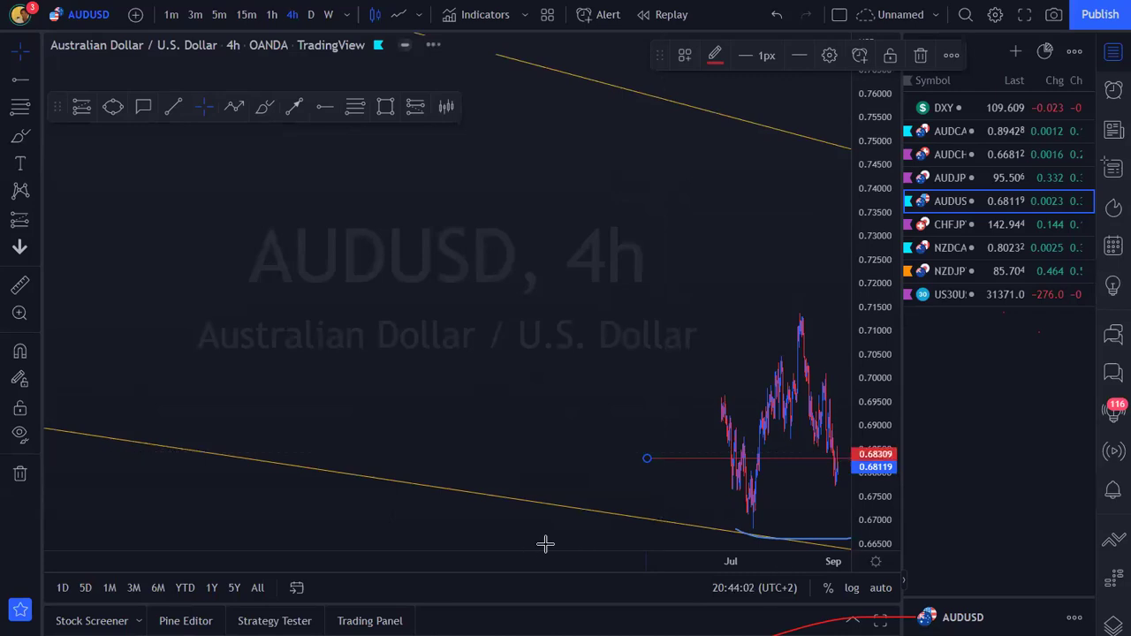
{"action": "scroll", "coordinate": [543, 543], "scroll_direction": "up", "scroll_amount": 5}
{"action": "left_click_drag", "start_coordinate": [870, 504], "coordinate": [872, 465]}
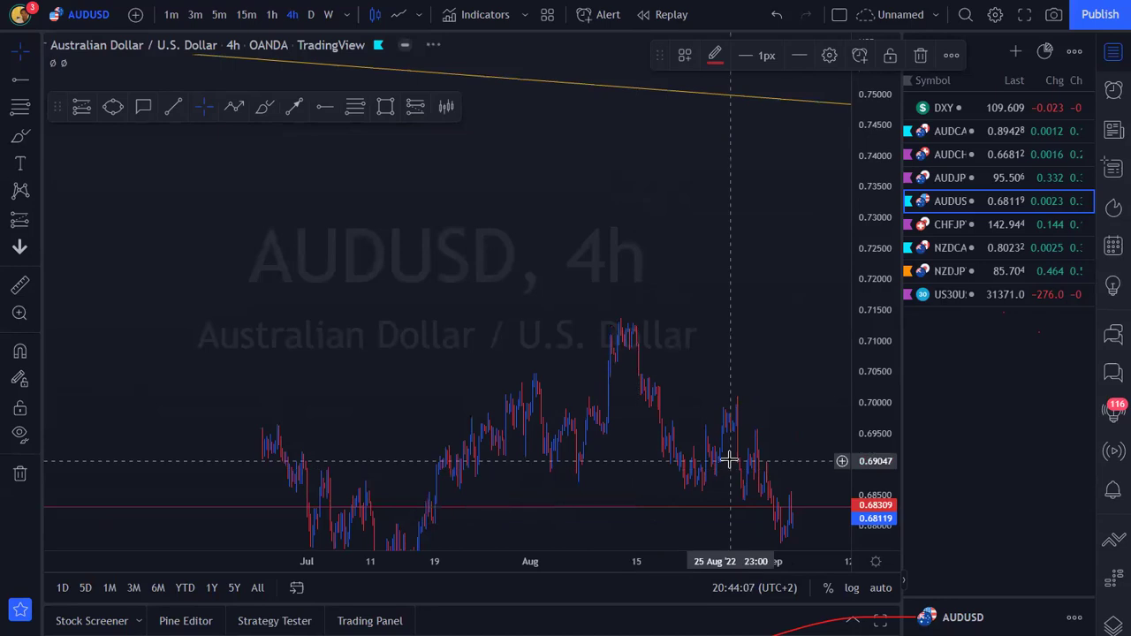
Draw a Fib retracement from the 15 July 2022 candle at about 0.6743 down to about 0.6720, just above the July low.
{"action": "left_click_drag", "start_coordinate": [498, 275], "coordinate": [599, 14]}
{"action": "left_click_drag", "start_coordinate": [704, 558], "coordinate": [435, 556]}
{"action": "left_click_drag", "start_coordinate": [877, 460], "coordinate": [900, 214]}
{"action": "left_click_drag", "start_coordinate": [541, 232], "coordinate": [696, 246]}
{"action": "left_click_drag", "start_coordinate": [329, 291], "coordinate": [326, 401]}
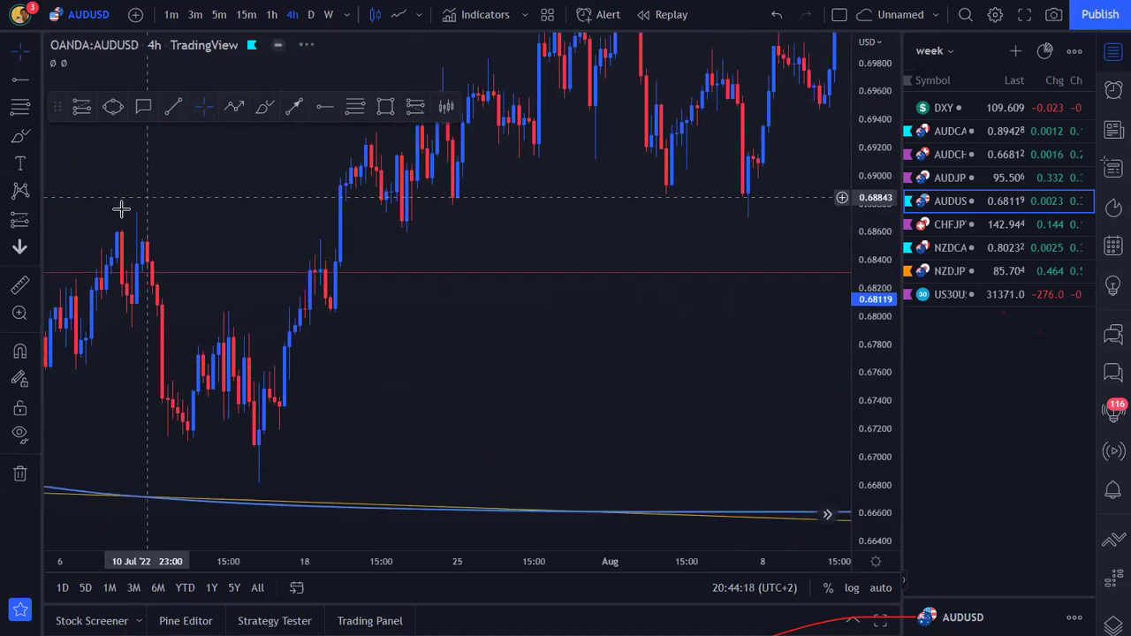
{"action": "key", "text": "alt+f"}
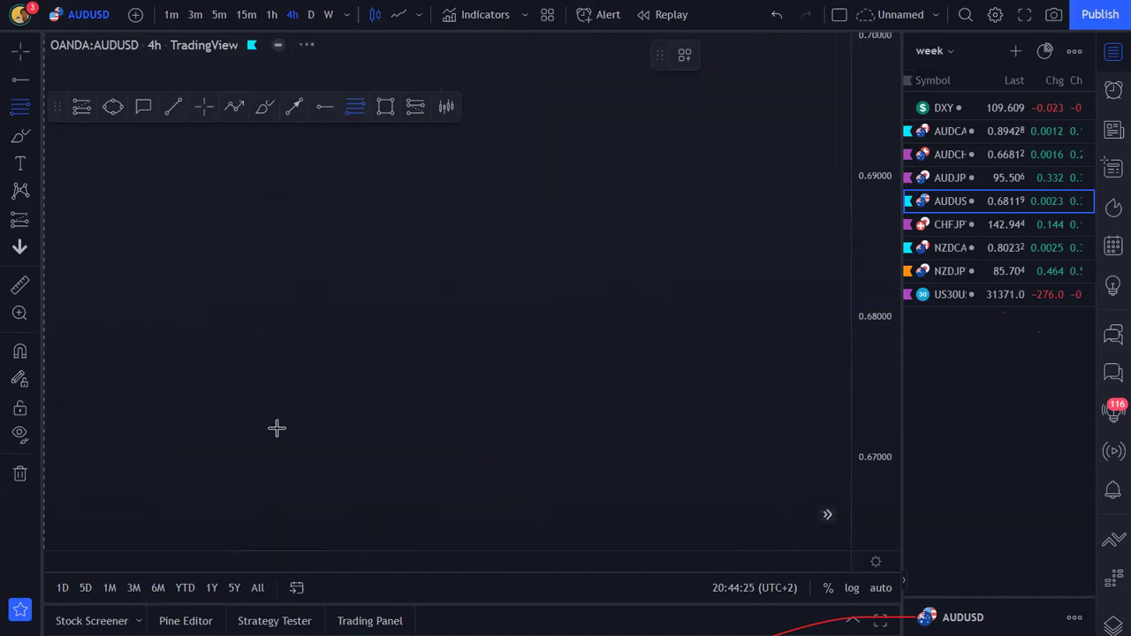
{"action": "left_click", "coordinate": [389, 369]}
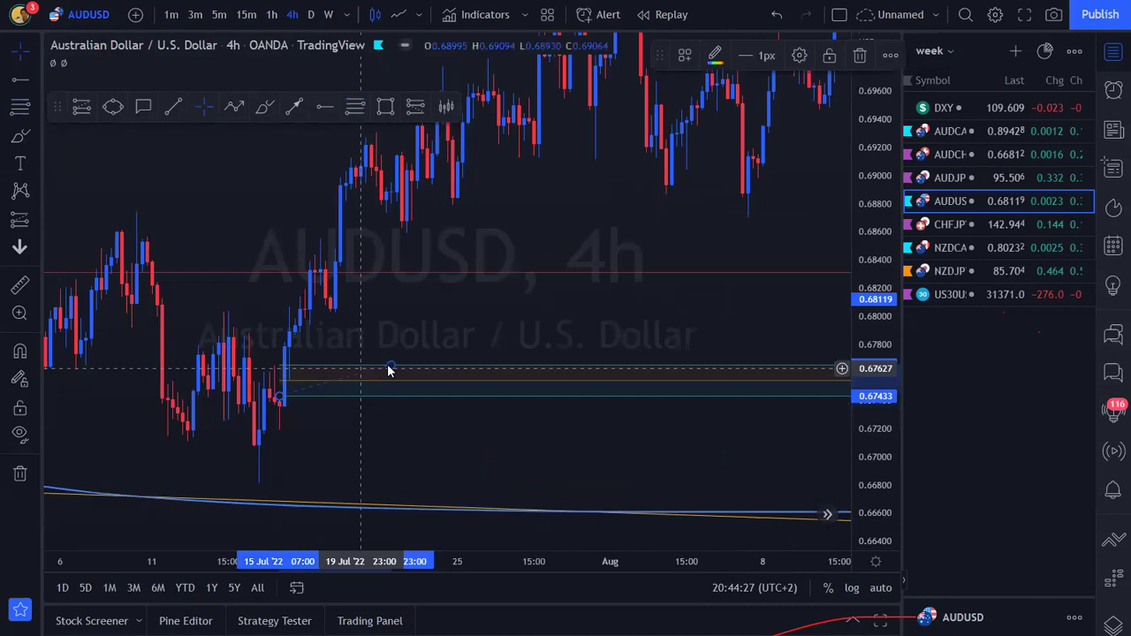
{"action": "left_click_drag", "start_coordinate": [390, 365], "coordinate": [278, 432]}
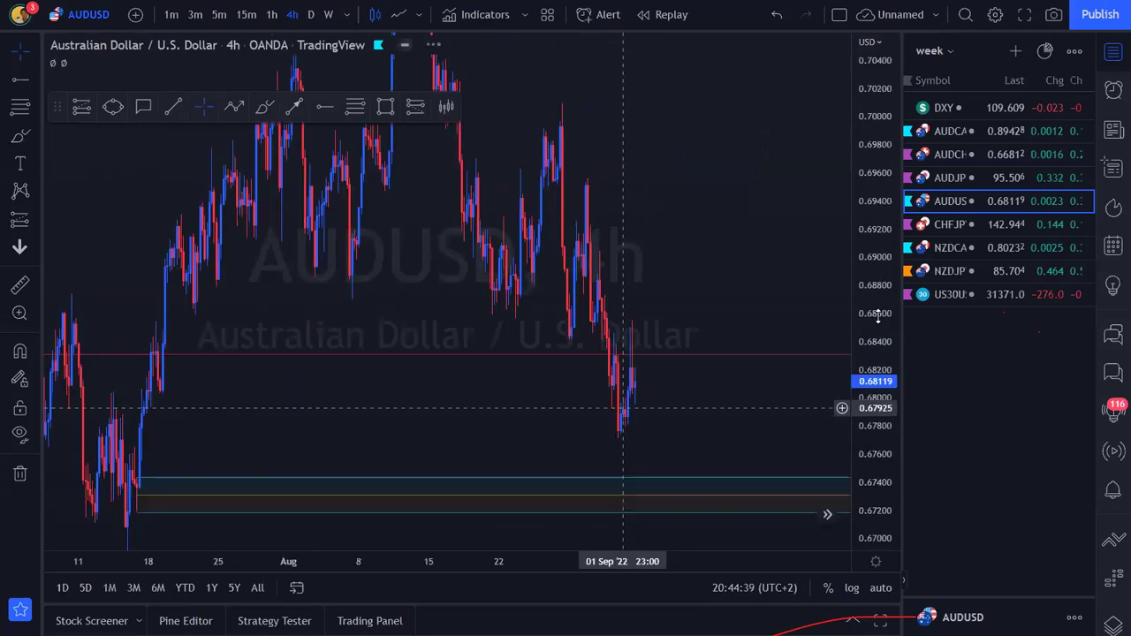
Brush-mark the Fib zone with an early-September box, underline the July low, circle and cross the lower trendline, and cross the July base.
{"action": "left_click_drag", "start_coordinate": [882, 279], "coordinate": [882, 482]}
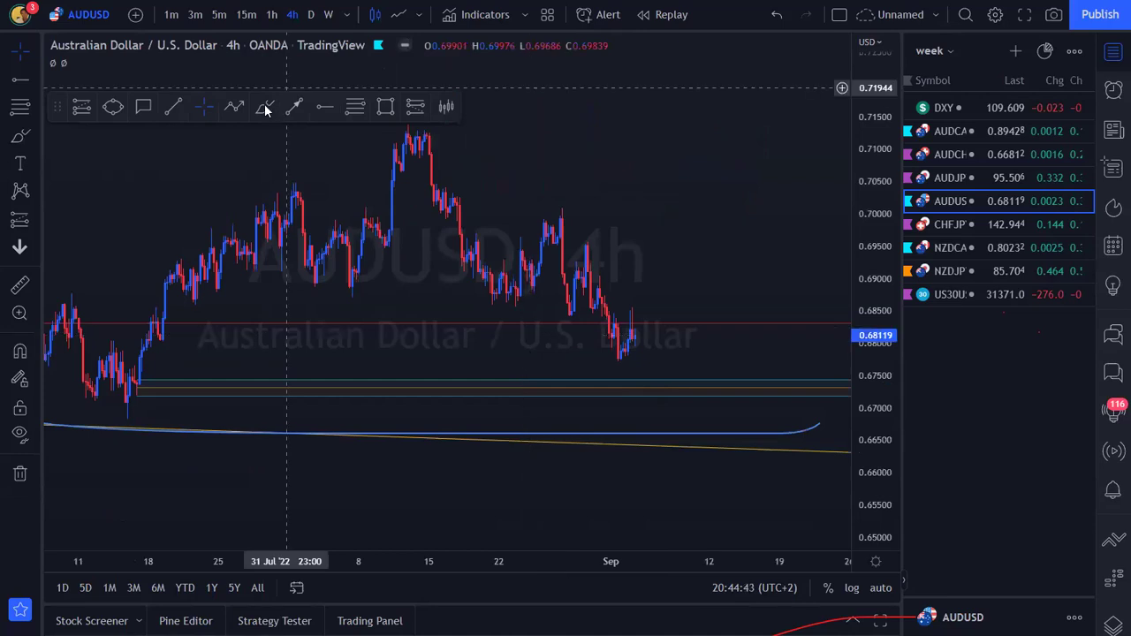
{"action": "mouse_move", "coordinate": [650, 374]}
{"action": "left_mouse_down"}
{"action": "mouse_move", "coordinate": [684, 378]}
{"action": "mouse_move", "coordinate": [642, 393]}
{"action": "mouse_move", "coordinate": [647, 380]}
{"action": "left_mouse_up"}
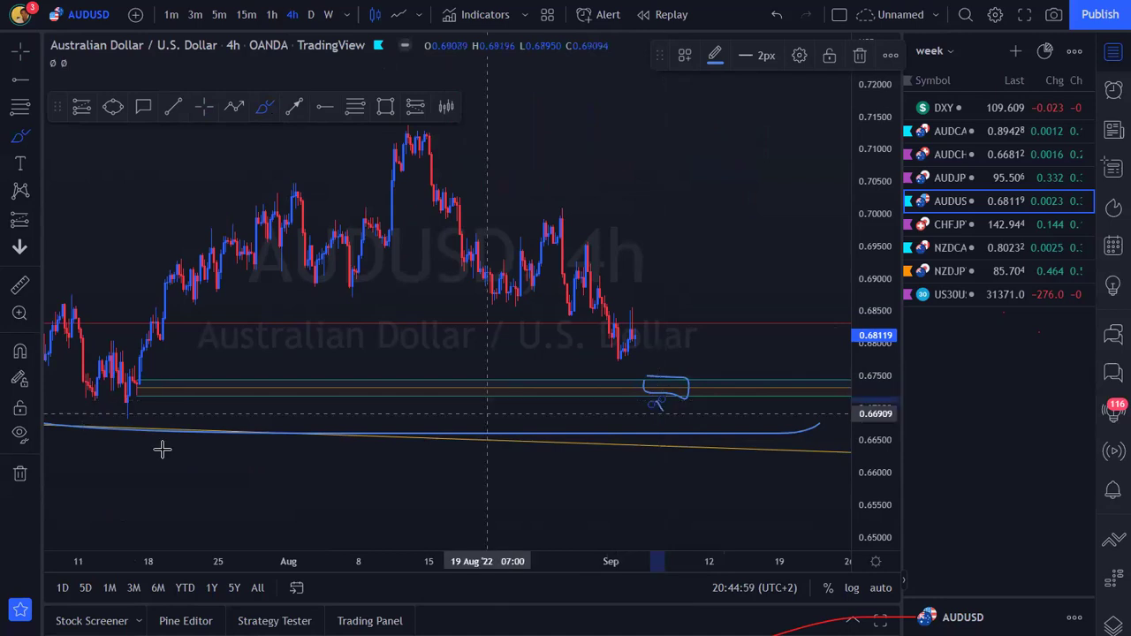
{"action": "left_click_drag", "start_coordinate": [117, 420], "coordinate": [201, 419]}
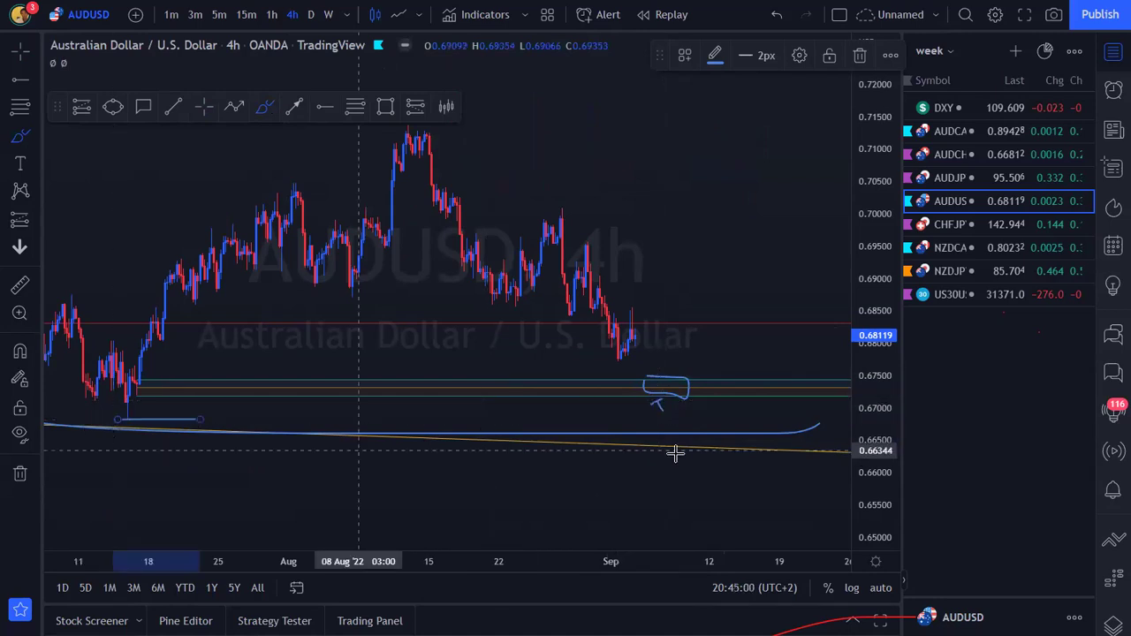
{"action": "mouse_move", "coordinate": [669, 431]}
{"action": "left_mouse_down"}
{"action": "mouse_move", "coordinate": [747, 459]}
{"action": "mouse_move", "coordinate": [707, 424]}
{"action": "mouse_move", "coordinate": [687, 434]}
{"action": "mouse_move", "coordinate": [723, 466]}
{"action": "mouse_move", "coordinate": [704, 467]}
{"action": "left_mouse_up"}
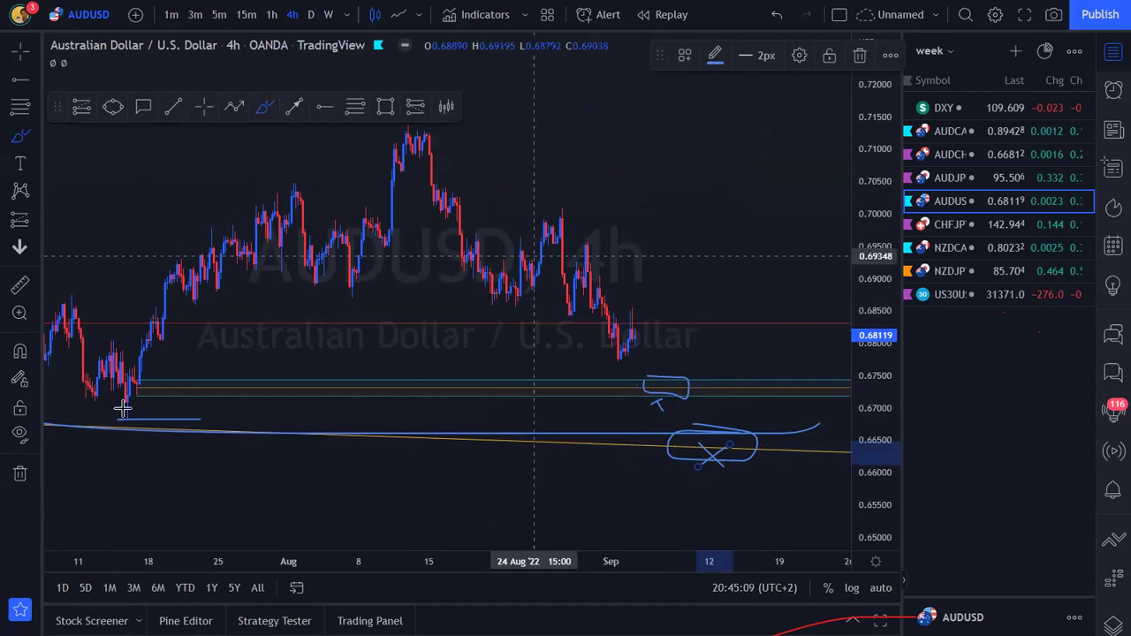
{"action": "mouse_move", "coordinate": [122, 382]}
{"action": "left_mouse_down"}
{"action": "mouse_move", "coordinate": [140, 402]}
{"action": "mouse_move", "coordinate": [141, 384]}
{"action": "left_mouse_up"}
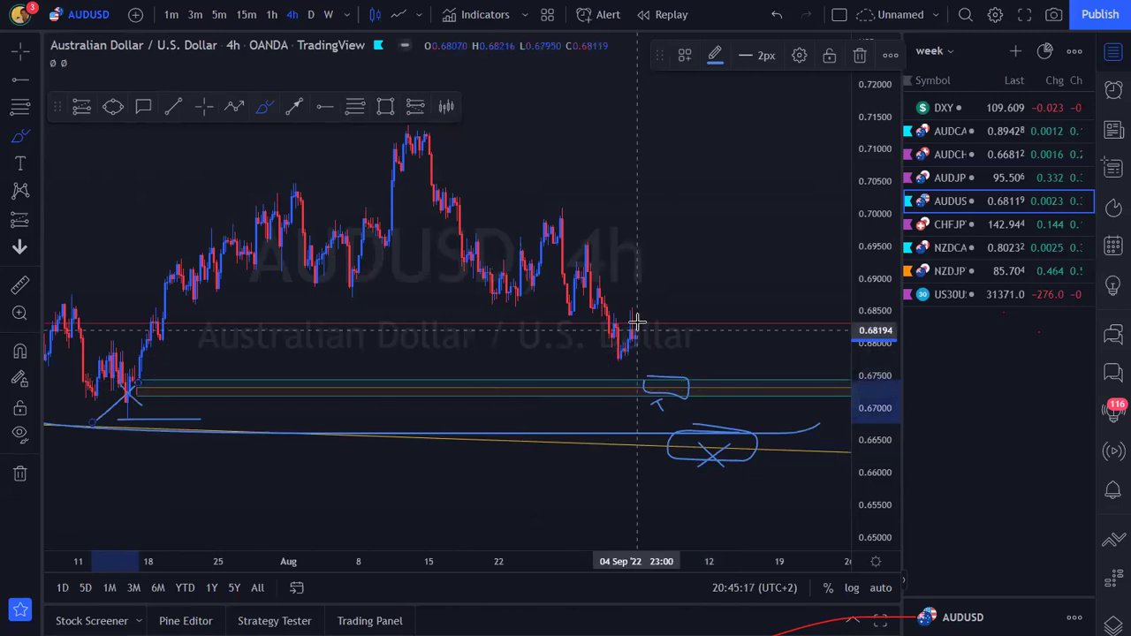
Brush a projected path falling from the current price into the Fib zone, rebounding to about 0.6925 and turning back to about 0.683.
{"action": "left_click_drag", "start_coordinate": [636, 320], "coordinate": [658, 357]}
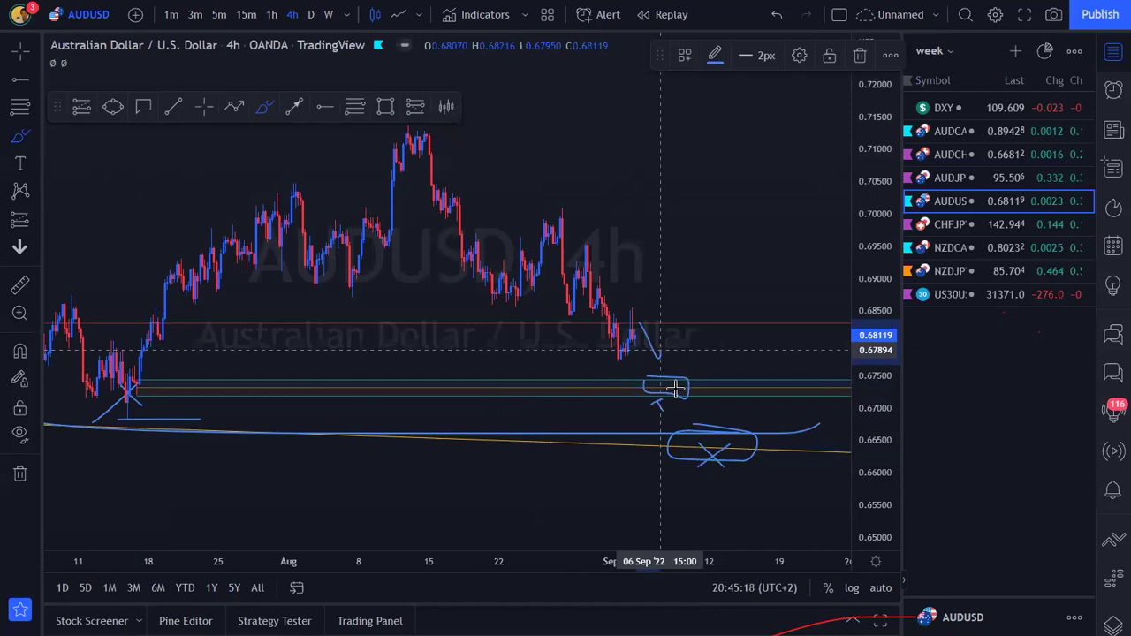
{"action": "left_click_drag", "start_coordinate": [682, 395], "coordinate": [758, 257]}
{"action": "left_click_drag", "start_coordinate": [771, 329], "coordinate": [783, 320]}
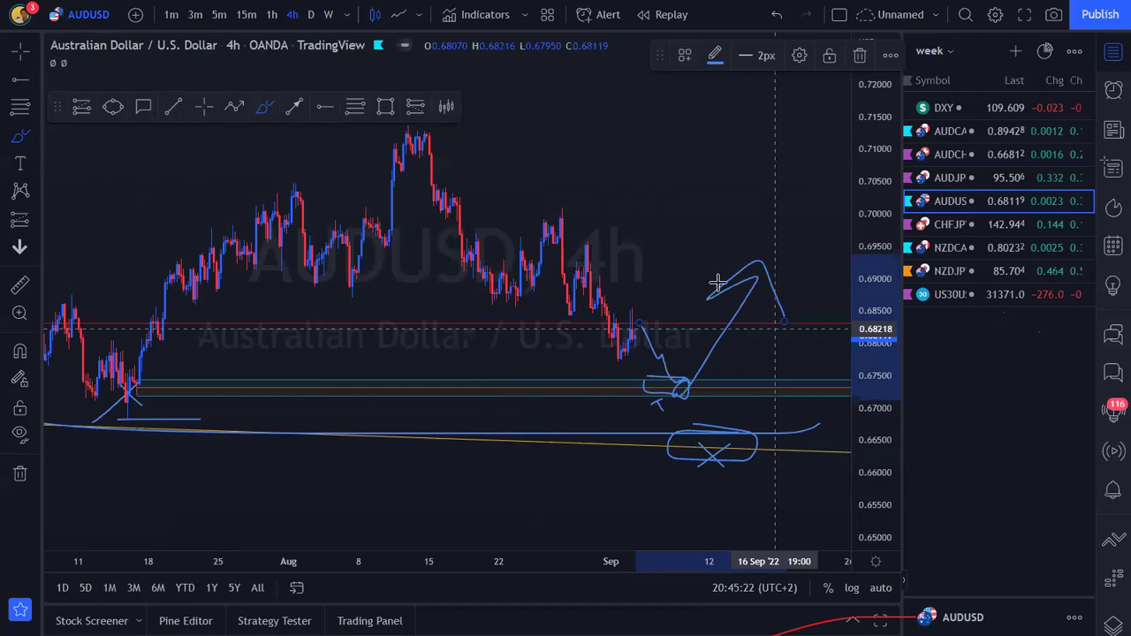
Draw a falling trendline from the 15 August high at about 0.7127 to 12 September at about 0.6873.
{"action": "left_click", "coordinate": [173, 106]}
{"action": "left_click", "coordinate": [431, 132]}
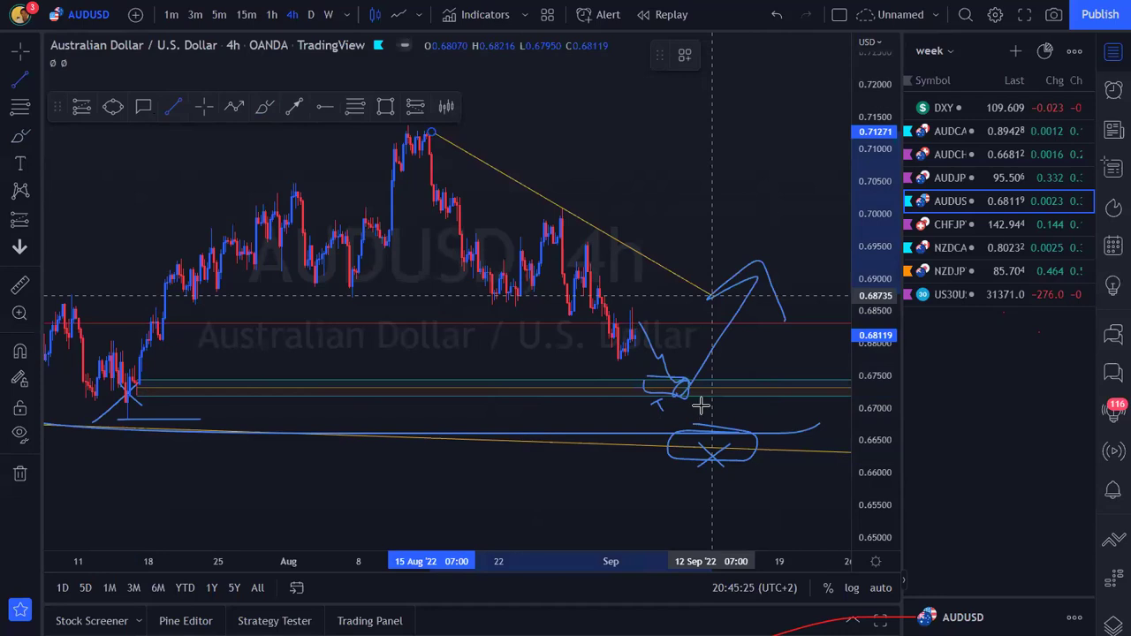
{"action": "left_click", "coordinate": [713, 295]}
Draw the lower channel trendline from 10 August at about 0.6936 to 12 September at about 0.6705 and align it with the lows.
{"action": "left_click", "coordinate": [173, 106]}
{"action": "left_click", "coordinate": [380, 247]}
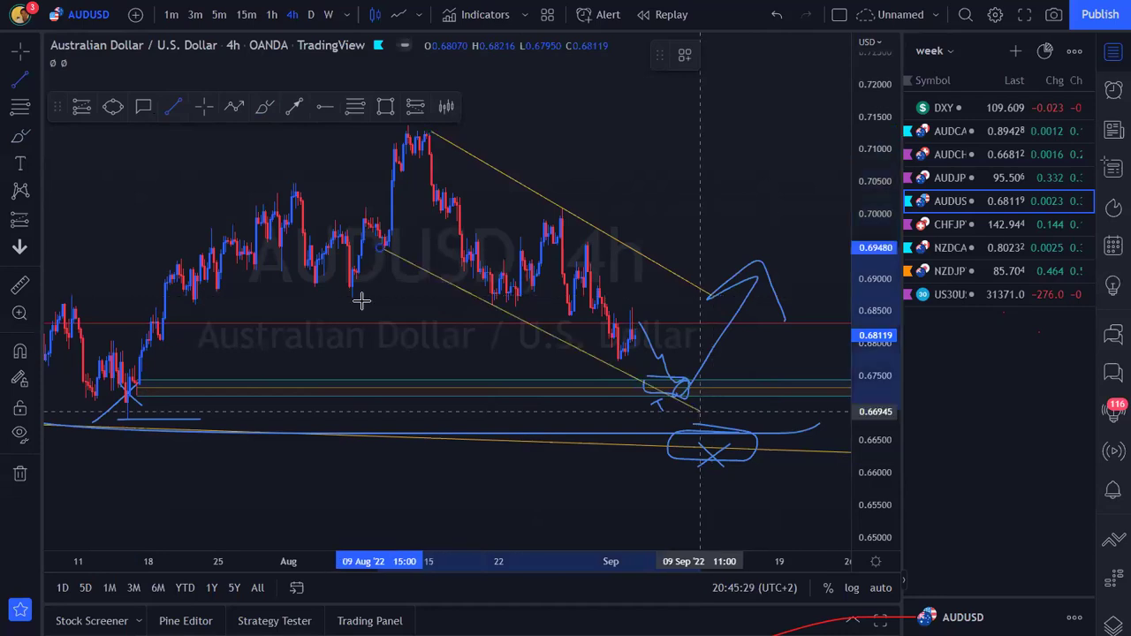
{"action": "left_click", "coordinate": [378, 252]}
{"action": "left_click_drag", "start_coordinate": [383, 258], "coordinate": [388, 258]}
{"action": "left_click_drag", "start_coordinate": [689, 402], "coordinate": [710, 404]}
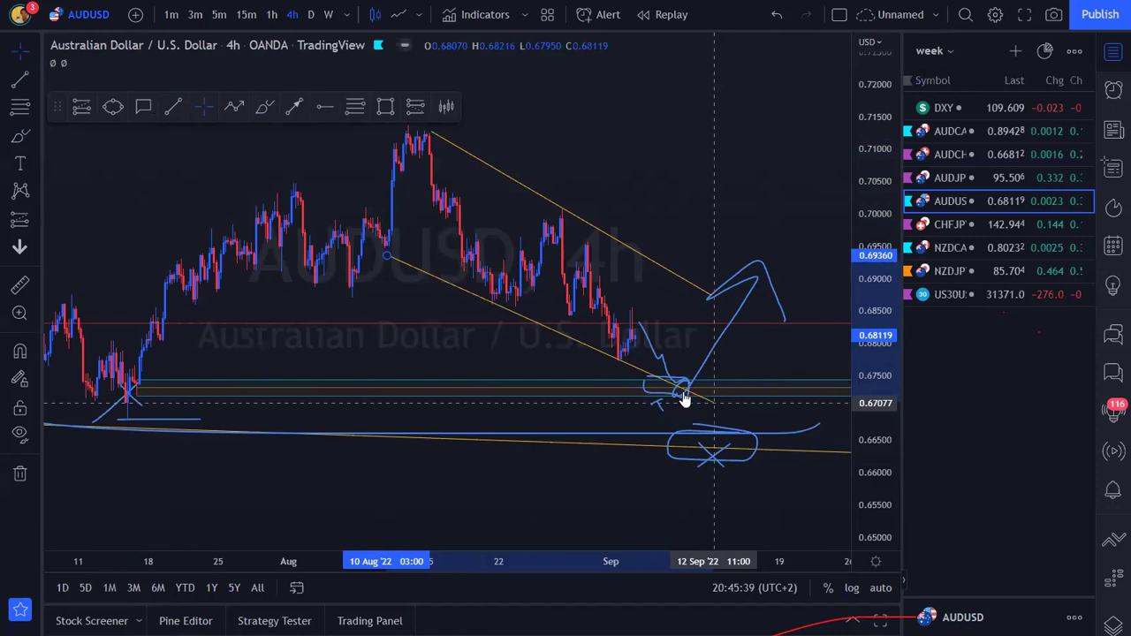
{"action": "left_click_drag", "start_coordinate": [685, 399], "coordinate": [680, 402]}
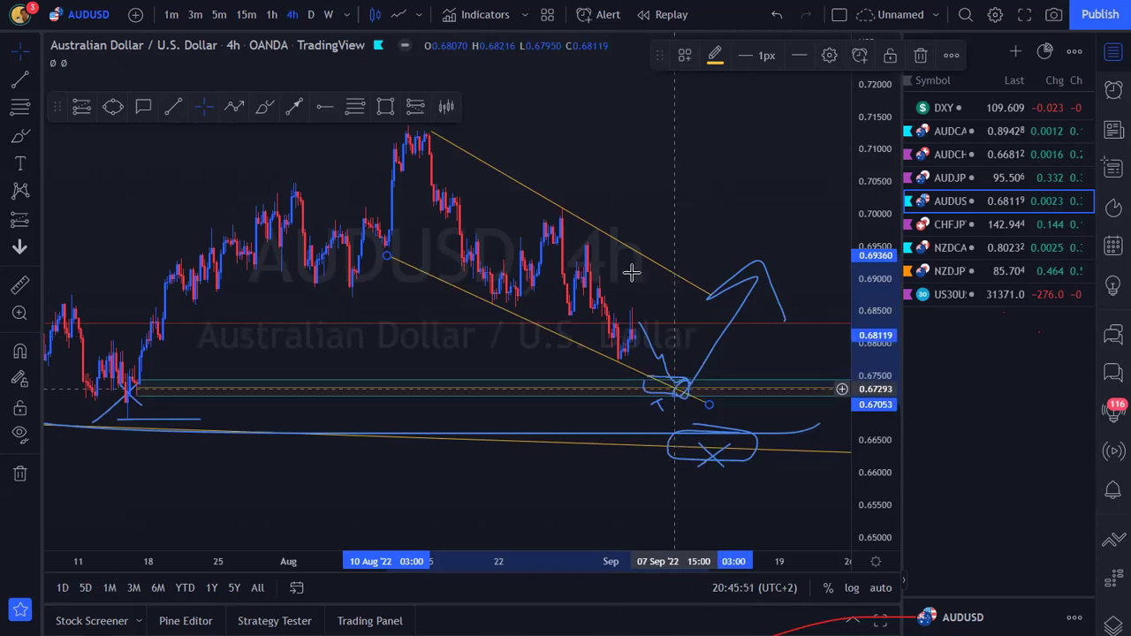
Switch from AUDUSD to the CHFJPY weekly chart and frame the price history since 2017.
{"action": "left_click_drag", "start_coordinate": [654, 435], "coordinate": [632, 474]}
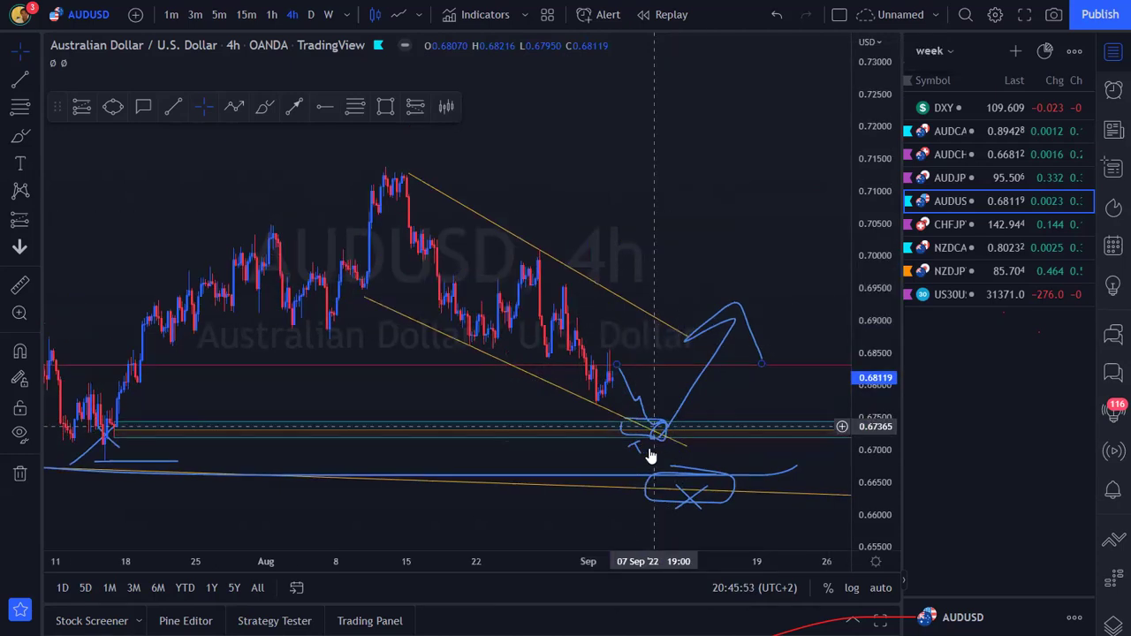
{"action": "scroll", "coordinate": [685, 552], "scroll_direction": "down", "scroll_amount": 1}
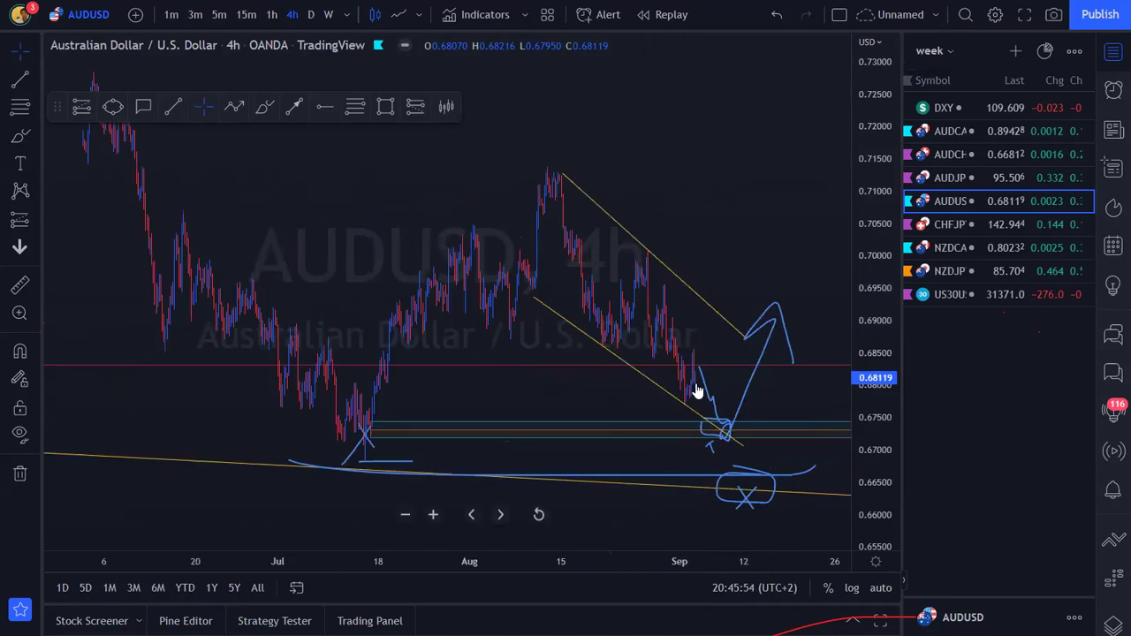
{"action": "scroll", "coordinate": [712, 406], "scroll_direction": "down", "scroll_amount": 1}
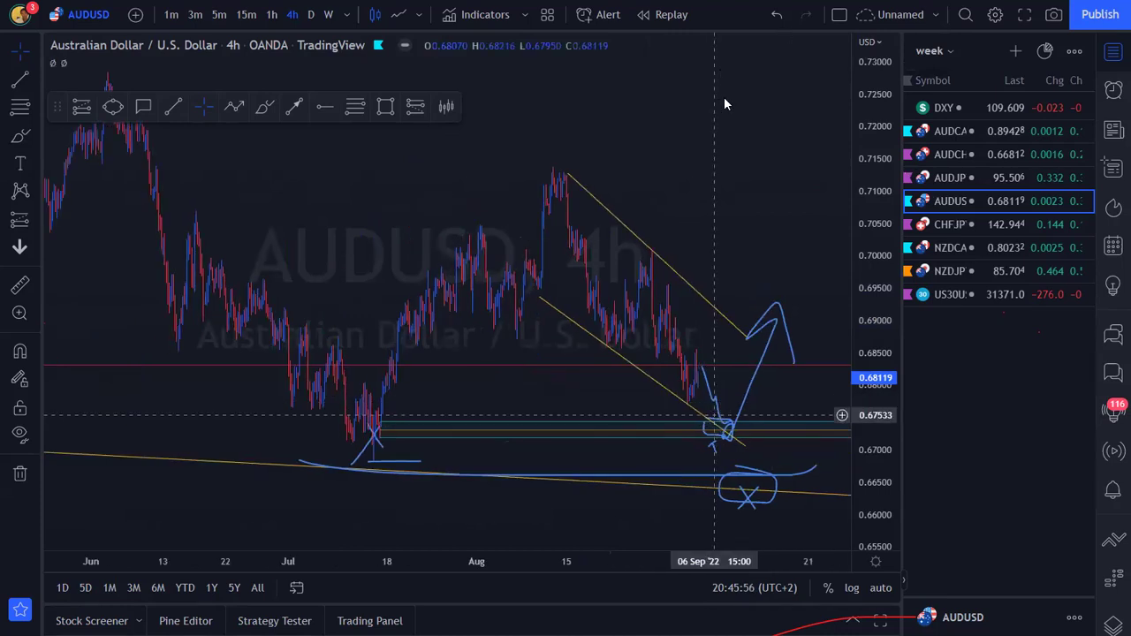
{"action": "key", "text": "Down"}
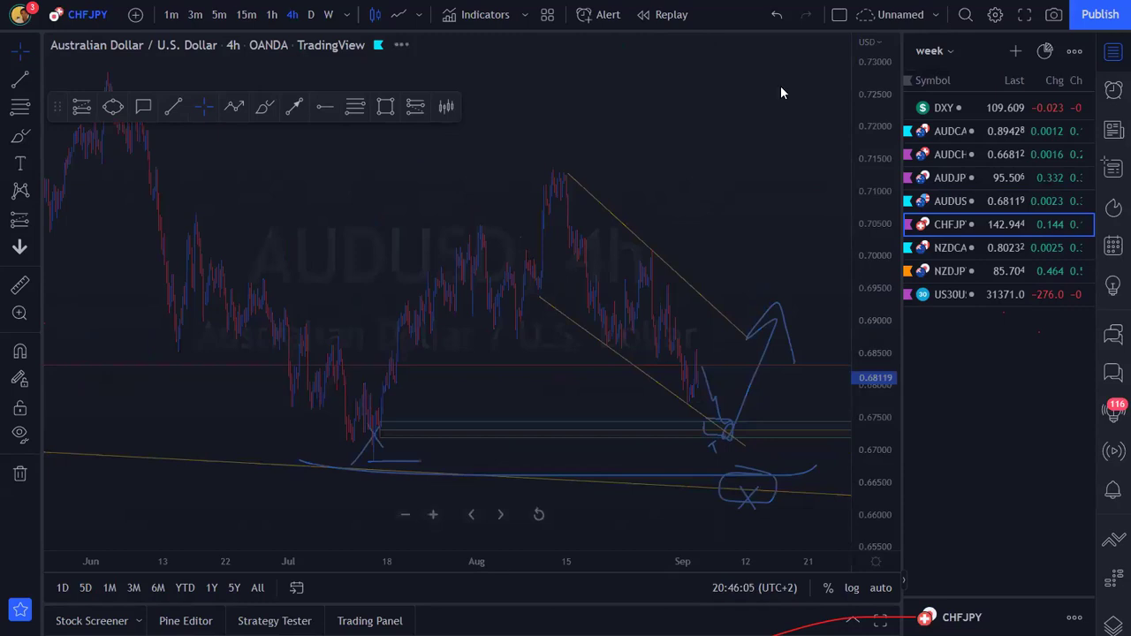
{"action": "left_click", "coordinate": [945, 222]}
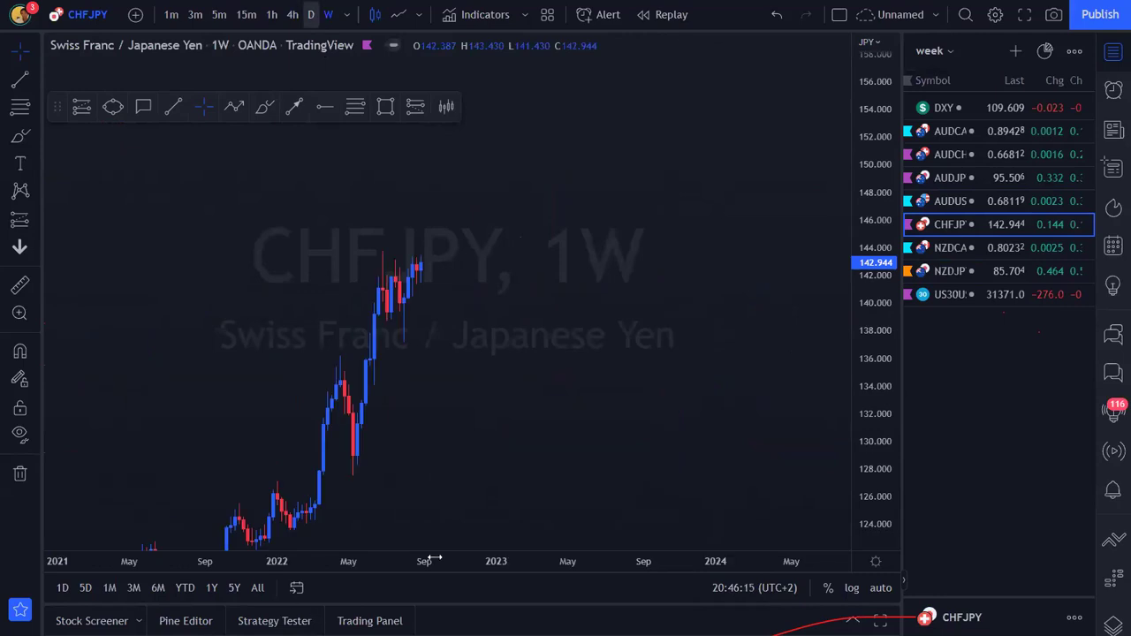
{"action": "left_click_drag", "start_coordinate": [434, 557], "coordinate": [540, 558]}
{"action": "left_click_drag", "start_coordinate": [503, 477], "coordinate": [642, 294]}
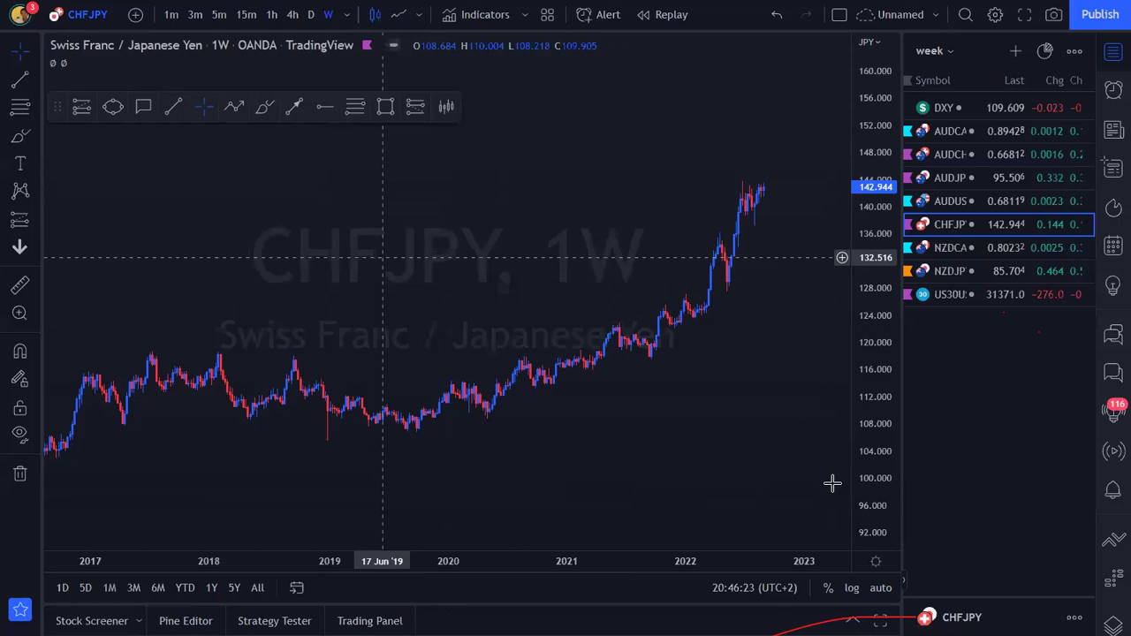
Place a horizontal ray from the June 2022 CHFJPY high at about 143.7.
{"action": "scroll", "coordinate": [858, 475], "scroll_direction": "up", "scroll_amount": 5}
{"action": "left_click_drag", "start_coordinate": [857, 476], "coordinate": [914, 239]}
{"action": "left_click_drag", "start_coordinate": [709, 228], "coordinate": [749, 529]}
{"action": "left_click_drag", "start_coordinate": [683, 422], "coordinate": [751, 391]}
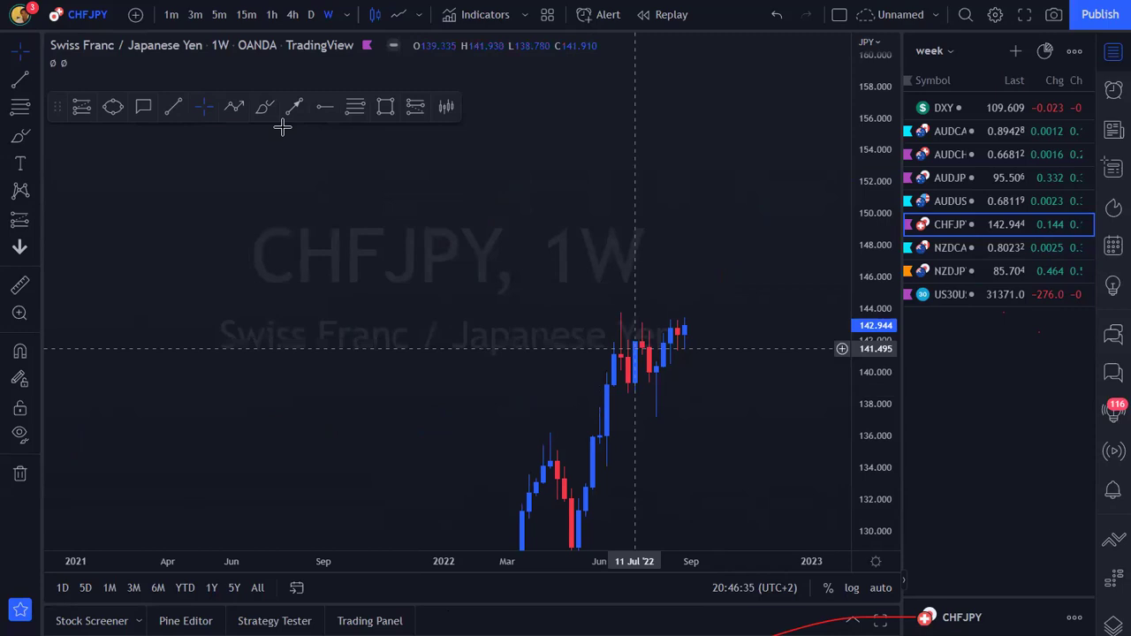
{"action": "left_click", "coordinate": [324, 107]}
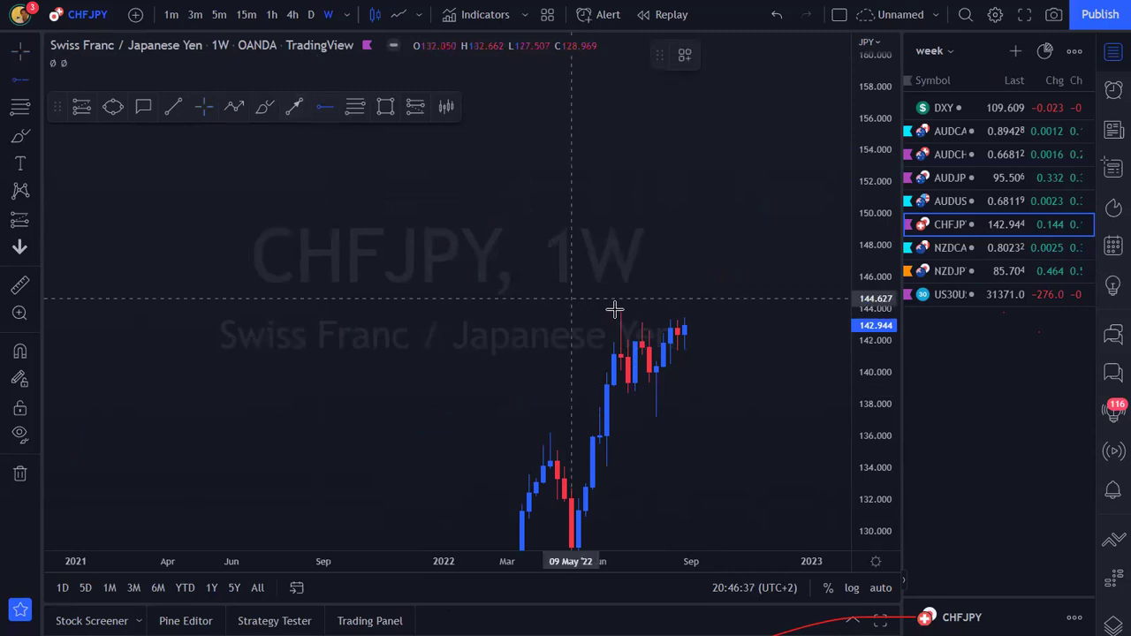
{"action": "left_click", "coordinate": [554, 268]}
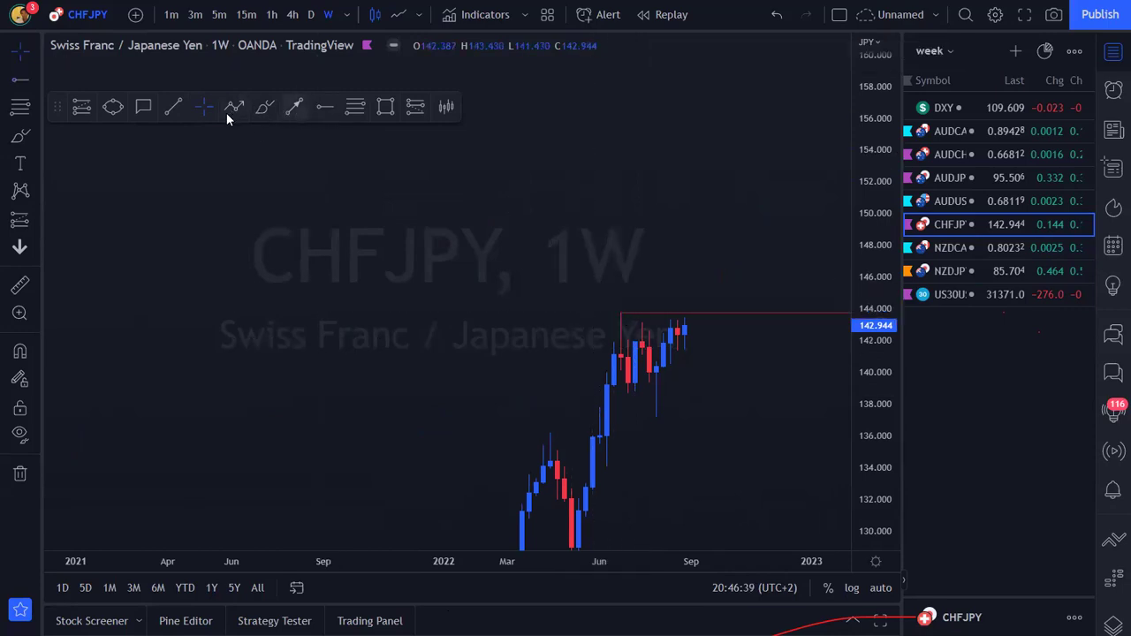
{"action": "left_click", "coordinate": [175, 107]}
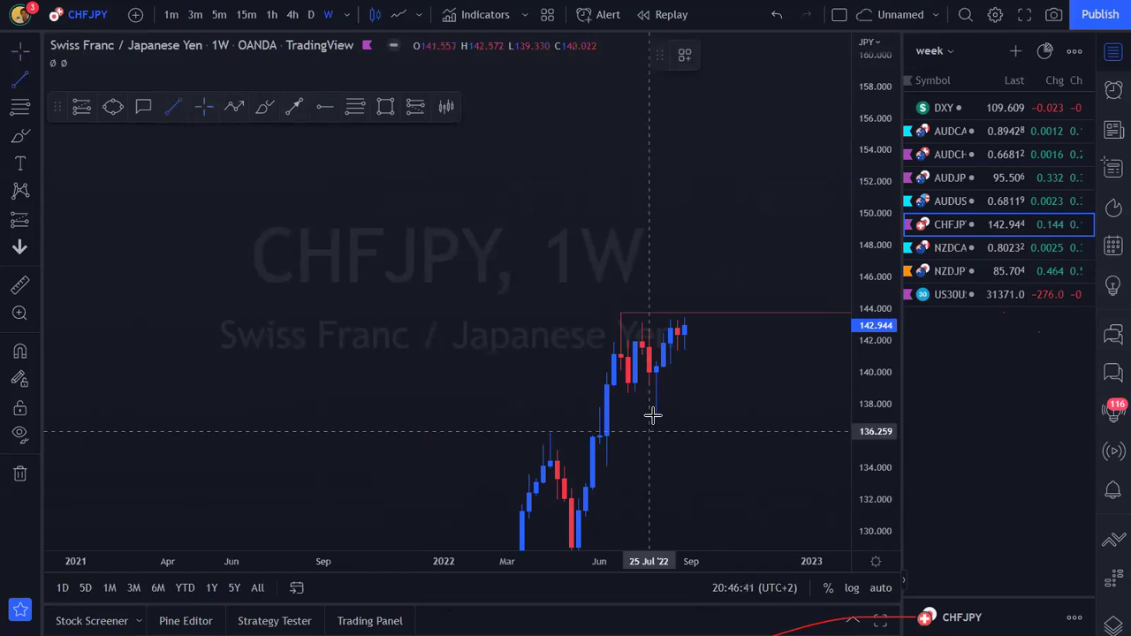
{"action": "left_click", "coordinate": [629, 382]}
{"action": "left_click", "coordinate": [657, 415]}
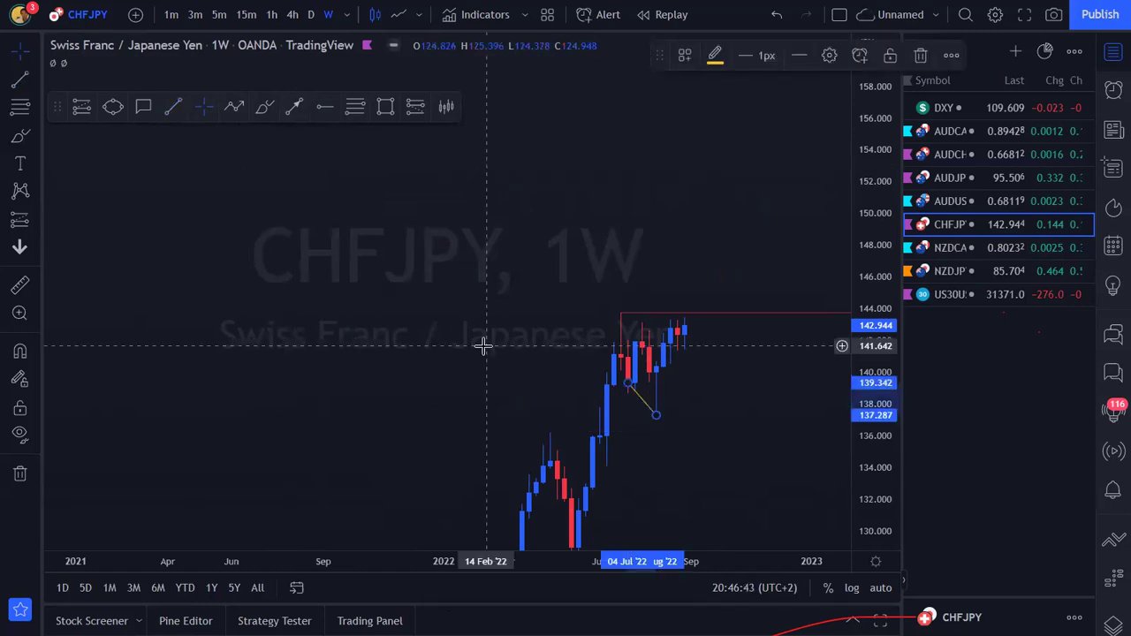
{"action": "left_click", "coordinate": [324, 107]}
{"action": "key", "text": "ctrl+z"}
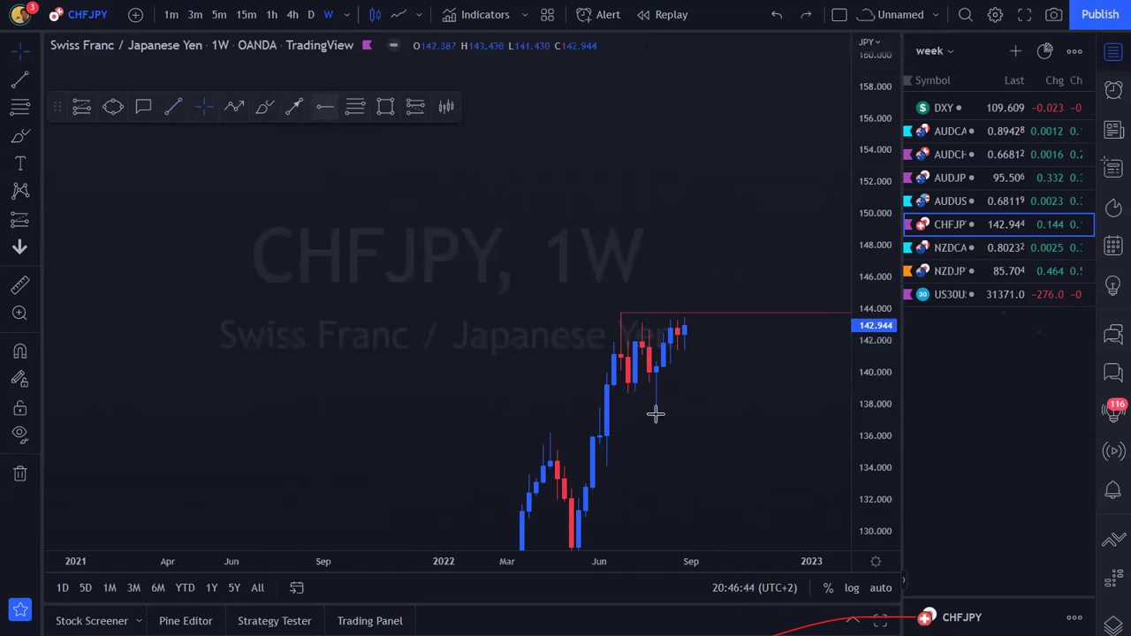
Place a horizontal ray from the early-August low at about 137.3 and frame the range on the CHFJPY daily chart.
{"action": "key", "text": "ctrl+y"}
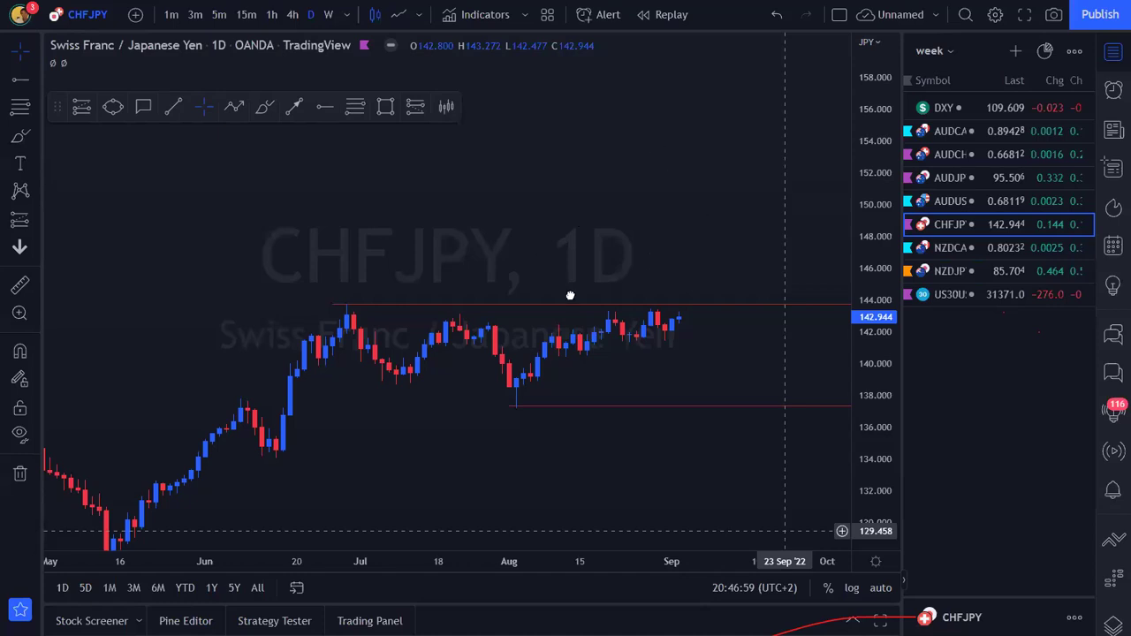
{"action": "scroll", "coordinate": [571, 295], "scroll_direction": "up", "scroll_amount": 3}
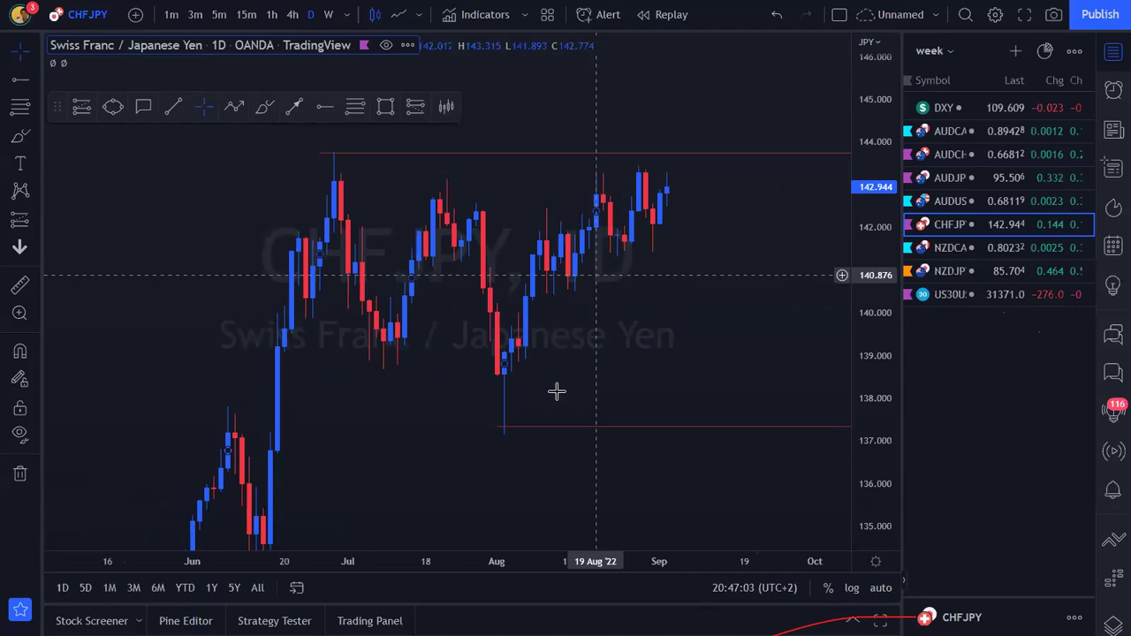
{"action": "left_click_drag", "start_coordinate": [589, 304], "coordinate": [555, 365]}
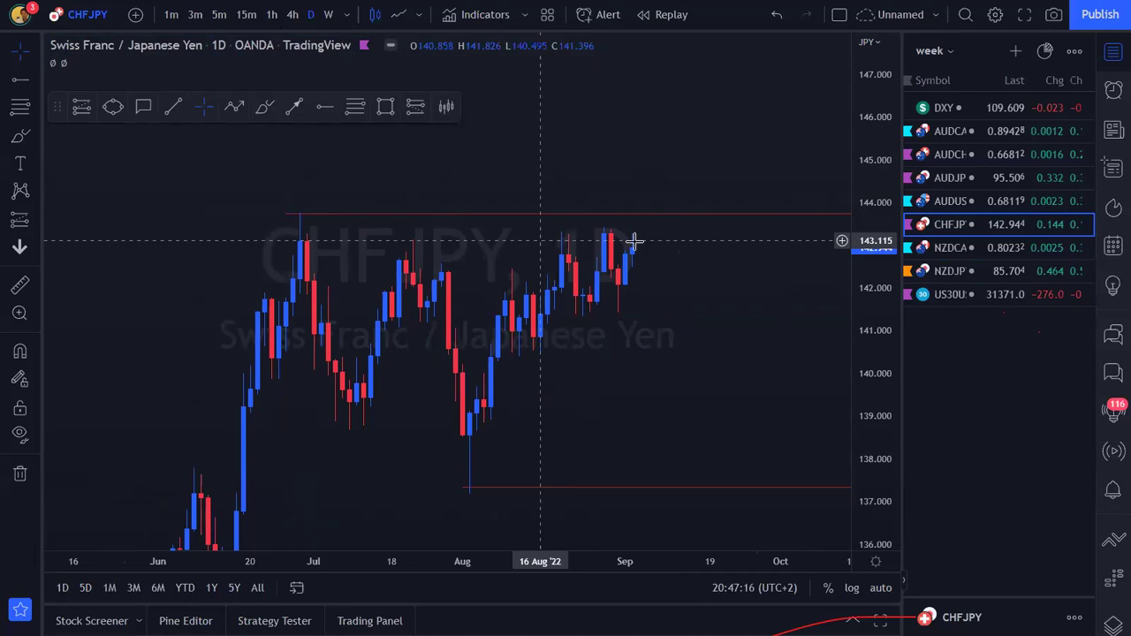
Sketch brush crosses at the range high and low plus a rebound arrow from the low, and undo all the strokes.
{"action": "left_click_drag", "start_coordinate": [636, 240], "coordinate": [665, 215]}
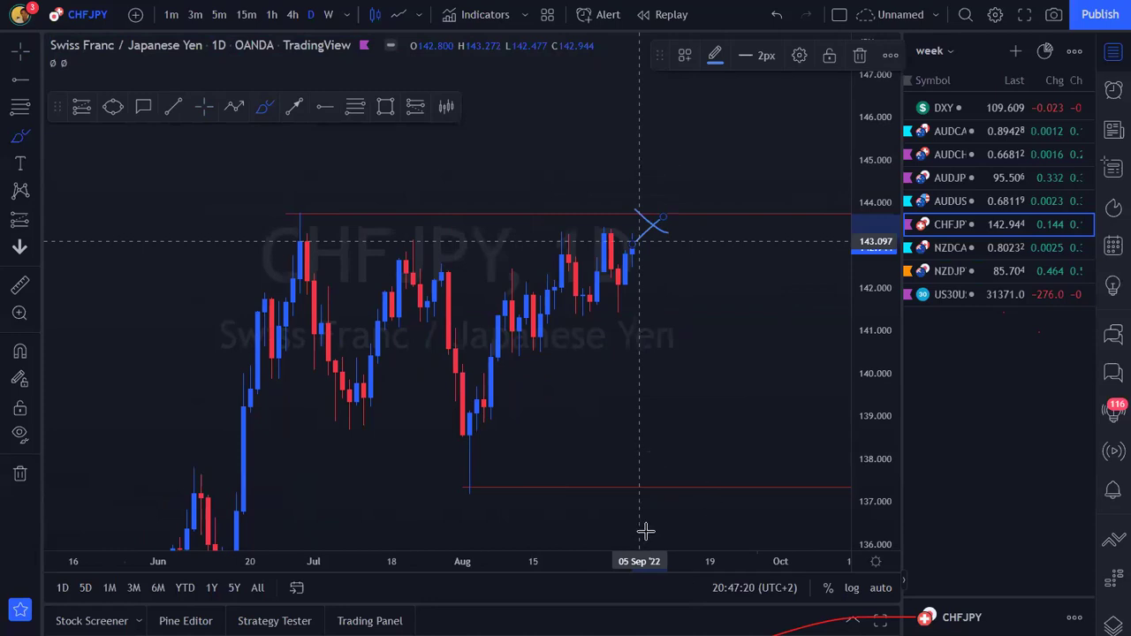
{"action": "left_click_drag", "start_coordinate": [639, 533], "coordinate": [659, 457]}
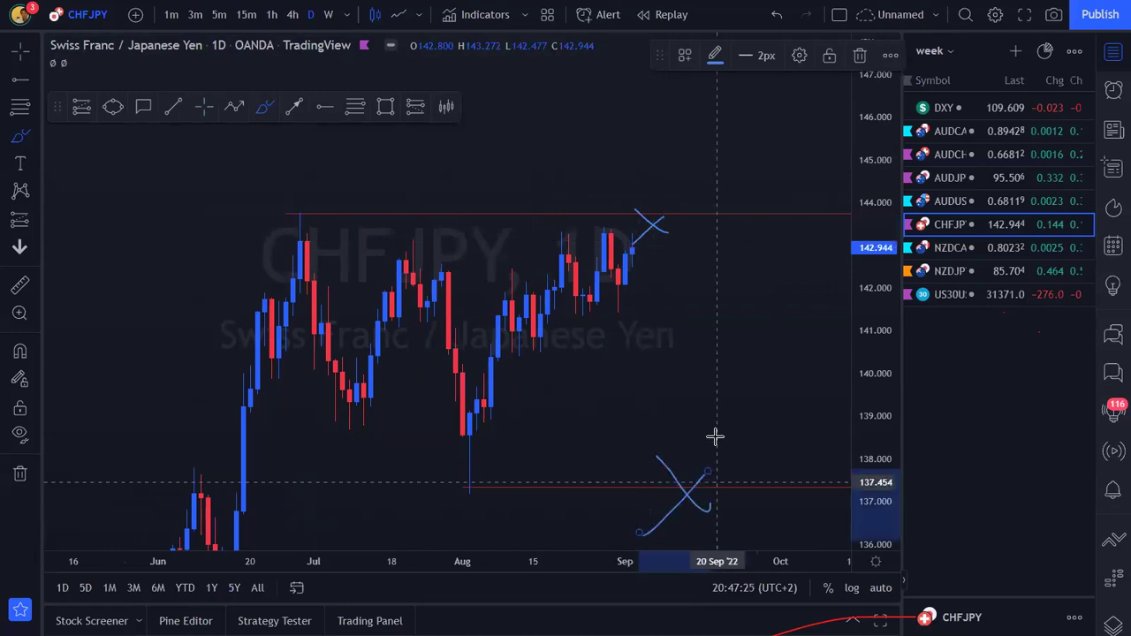
{"action": "left_click_drag", "start_coordinate": [720, 480], "coordinate": [751, 428]}
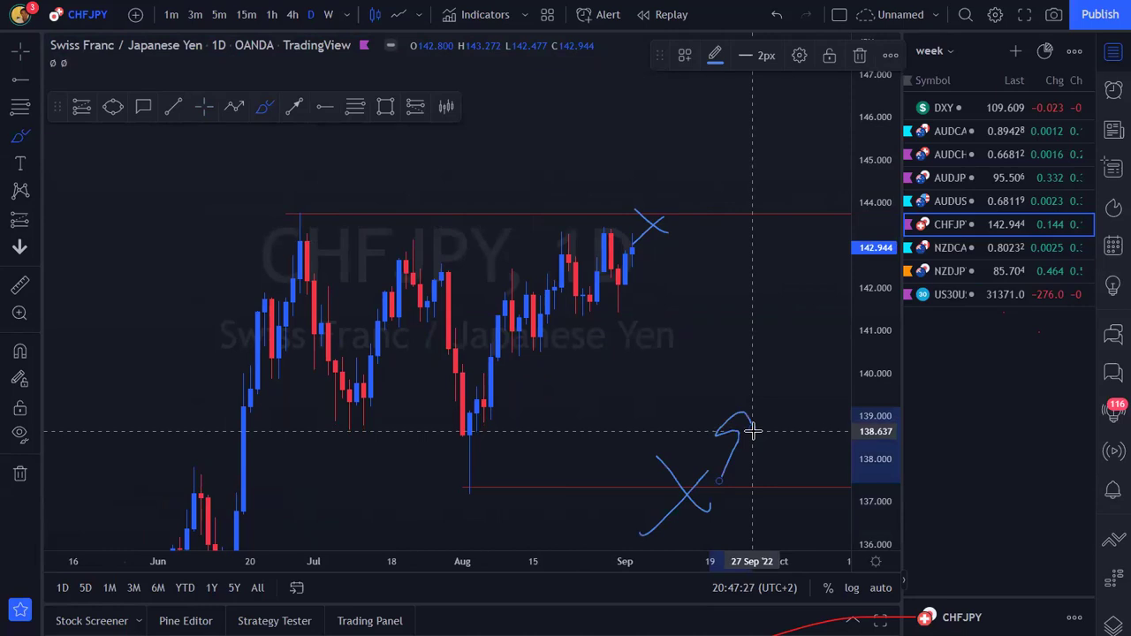
{"action": "key", "text": "ctrl+z"}
{"action": "key", "text": "ctrl+z"}
{"action": "key", "text": "ctrl+z"}
{"action": "key", "text": "ctrl+z"}
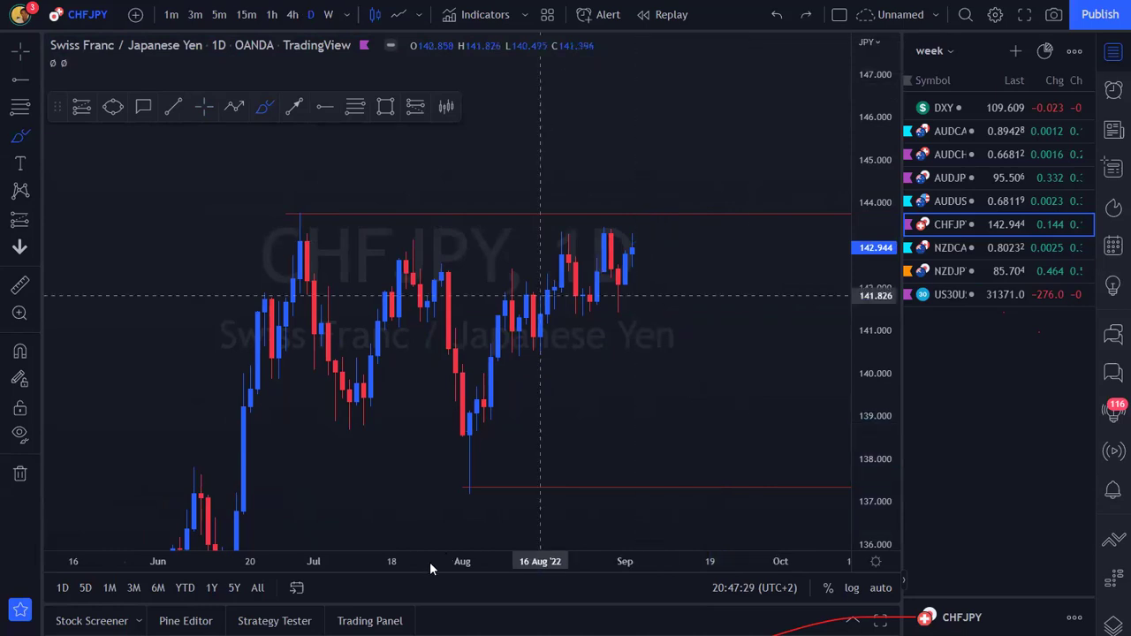
Switch CHFJPY to the 4h timeframe.
{"action": "key", "text": "4"}
{"action": "key", "text": "h"}
{"action": "key", "text": "Return"}
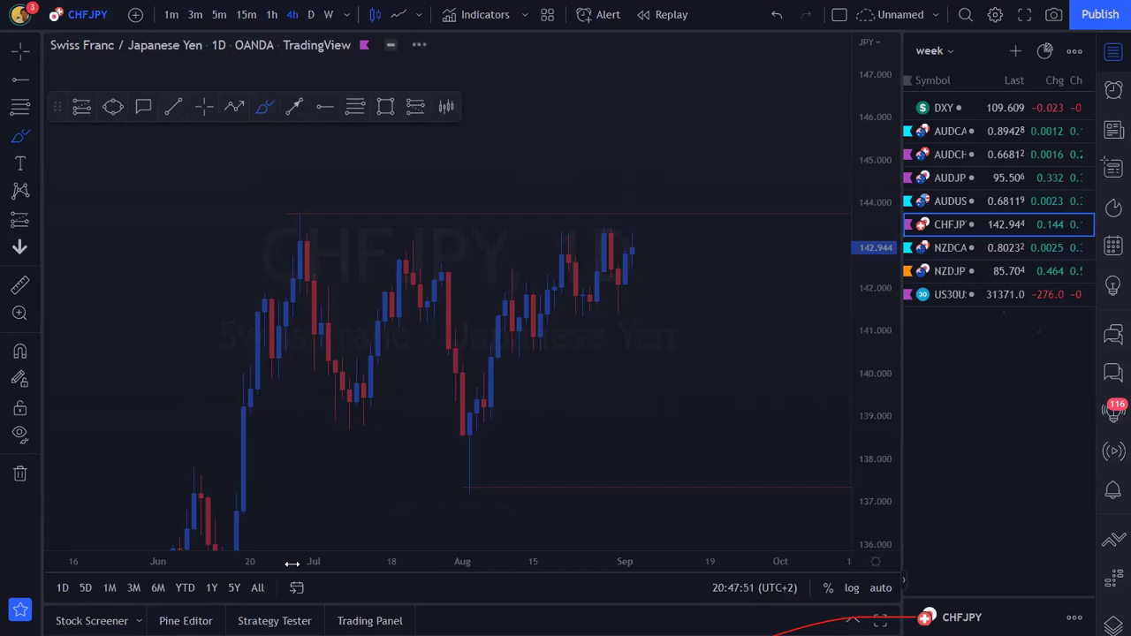
Sketch brush strokes over the late-August swing and a circle around its high on the CHFJPY 4h chart, and undo them.
{"action": "left_click_drag", "start_coordinate": [506, 565], "coordinate": [789, 557]}
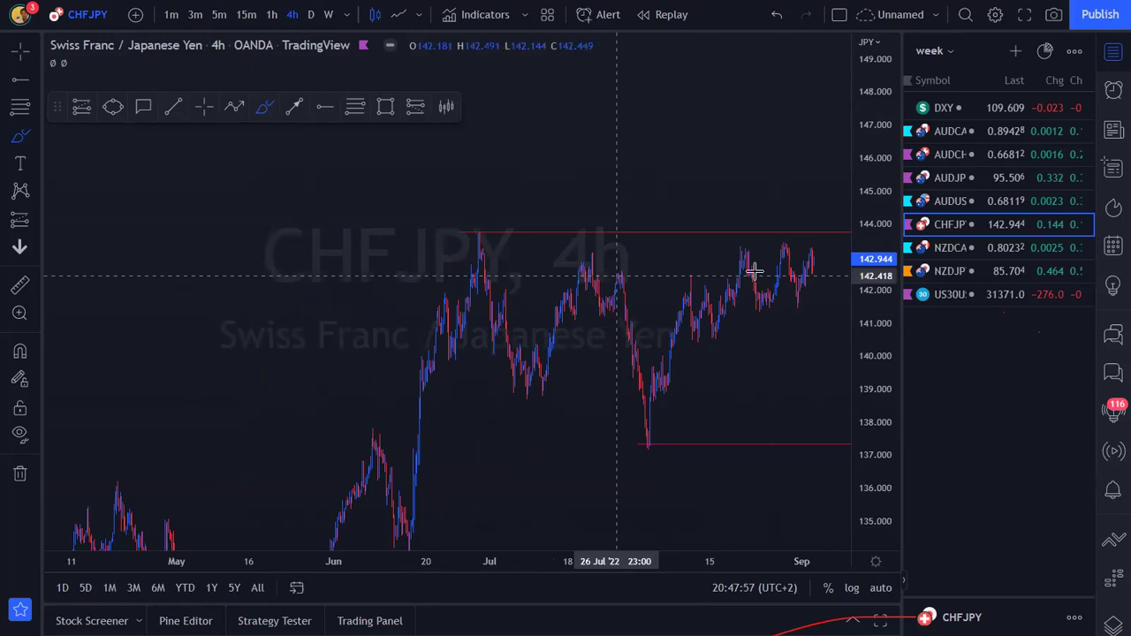
{"action": "mouse_move", "coordinate": [782, 248]}
{"action": "left_mouse_down"}
{"action": "mouse_move", "coordinate": [792, 311]}
{"action": "mouse_move", "coordinate": [797, 283]}
{"action": "mouse_move", "coordinate": [796, 308]}
{"action": "mouse_move", "coordinate": [781, 297]}
{"action": "mouse_move", "coordinate": [786, 258]}
{"action": "mouse_move", "coordinate": [774, 279]}
{"action": "mouse_move", "coordinate": [806, 277]}
{"action": "left_mouse_up"}
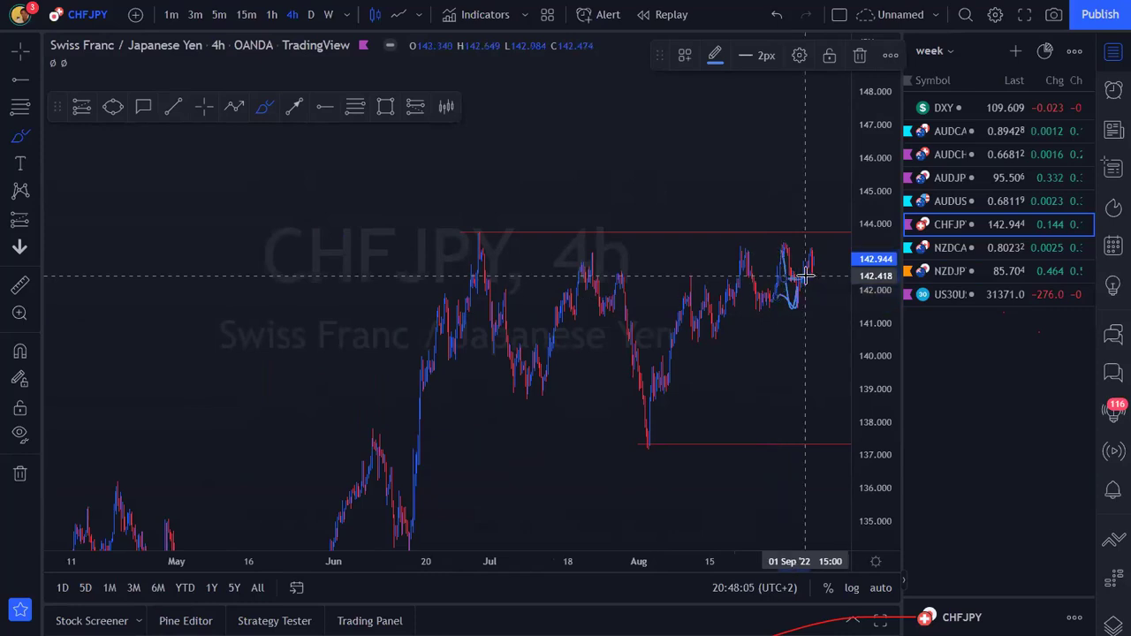
{"action": "key", "text": "ctrl+z"}
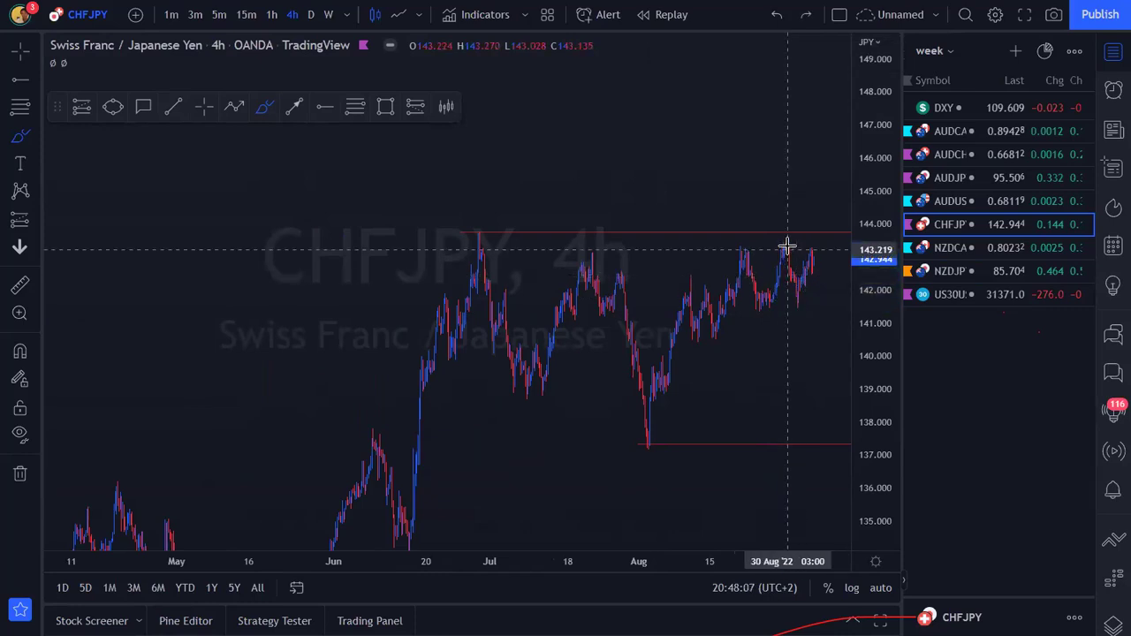
{"action": "left_click_drag", "start_coordinate": [772, 242], "coordinate": [795, 244]}
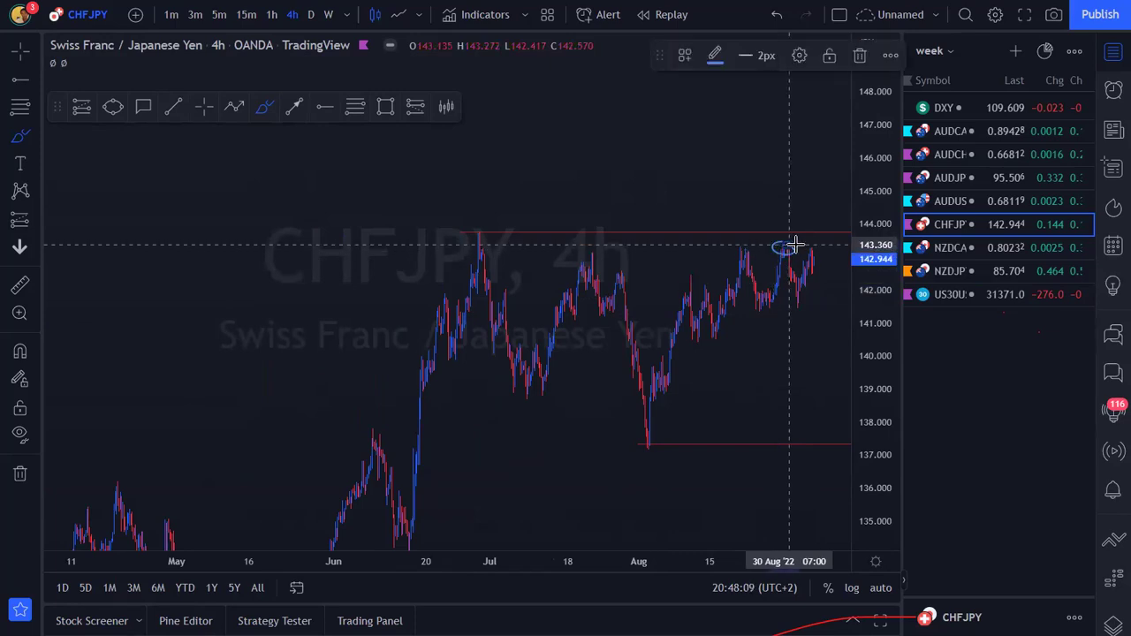
{"action": "key", "text": "ctrl+z"}
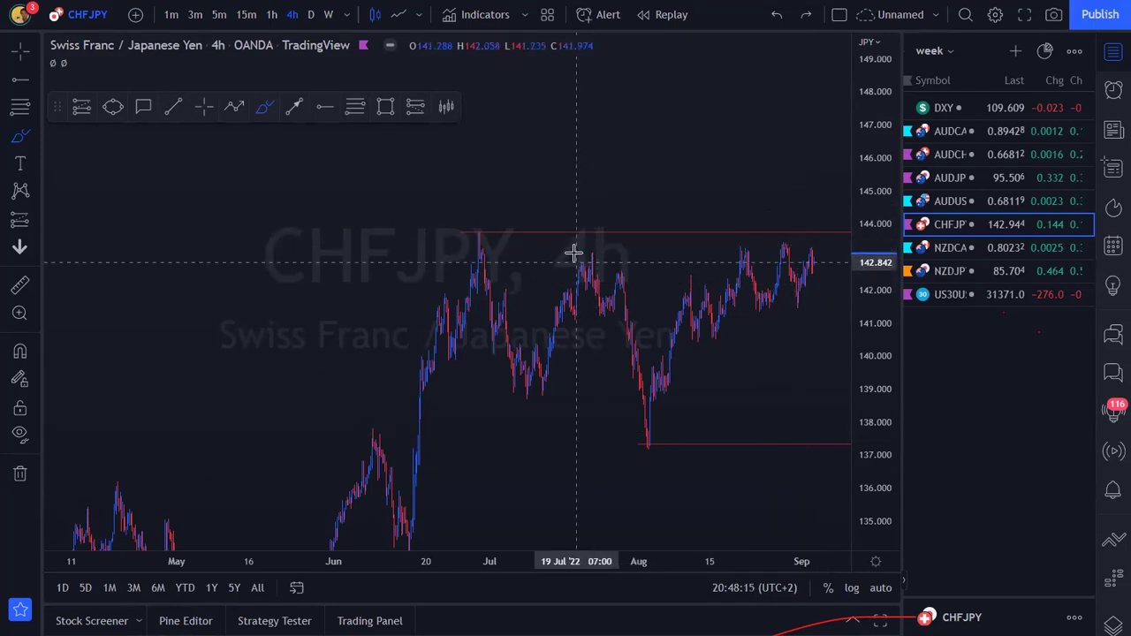
Sketch a brush arrow from the mid-July high and a cross at the late-August high, and undo all the strokes.
{"action": "mouse_move", "coordinate": [578, 253]}
{"action": "left_mouse_down"}
{"action": "mouse_move", "coordinate": [660, 238]}
{"action": "mouse_move", "coordinate": [671, 262]}
{"action": "left_mouse_up"}
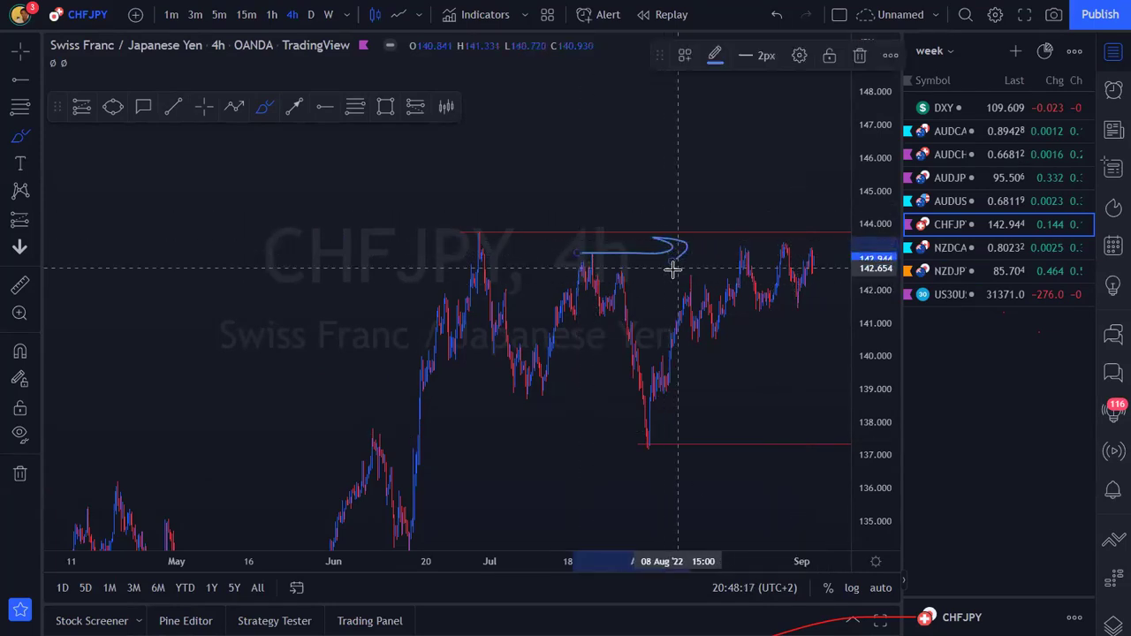
{"action": "key", "text": "ctrl+z"}
{"action": "mouse_move", "coordinate": [781, 228]}
{"action": "left_mouse_down"}
{"action": "mouse_move", "coordinate": [805, 237]}
{"action": "mouse_move", "coordinate": [778, 257]}
{"action": "left_mouse_up"}
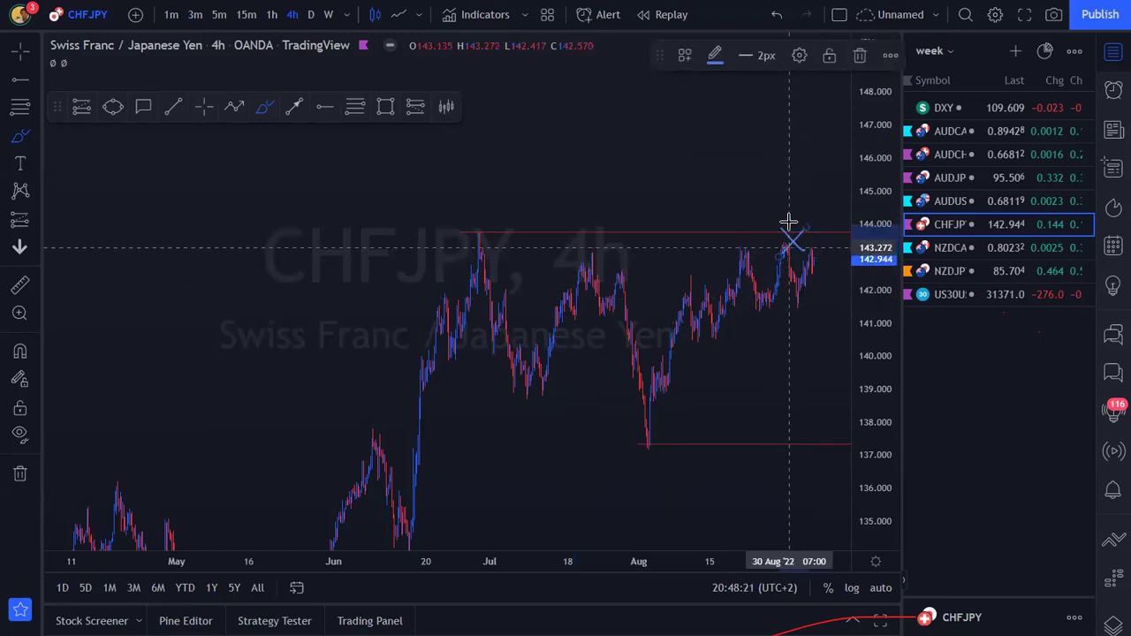
{"action": "key", "text": "ctrl+z"}
{"action": "key", "text": "ctrl+z"}
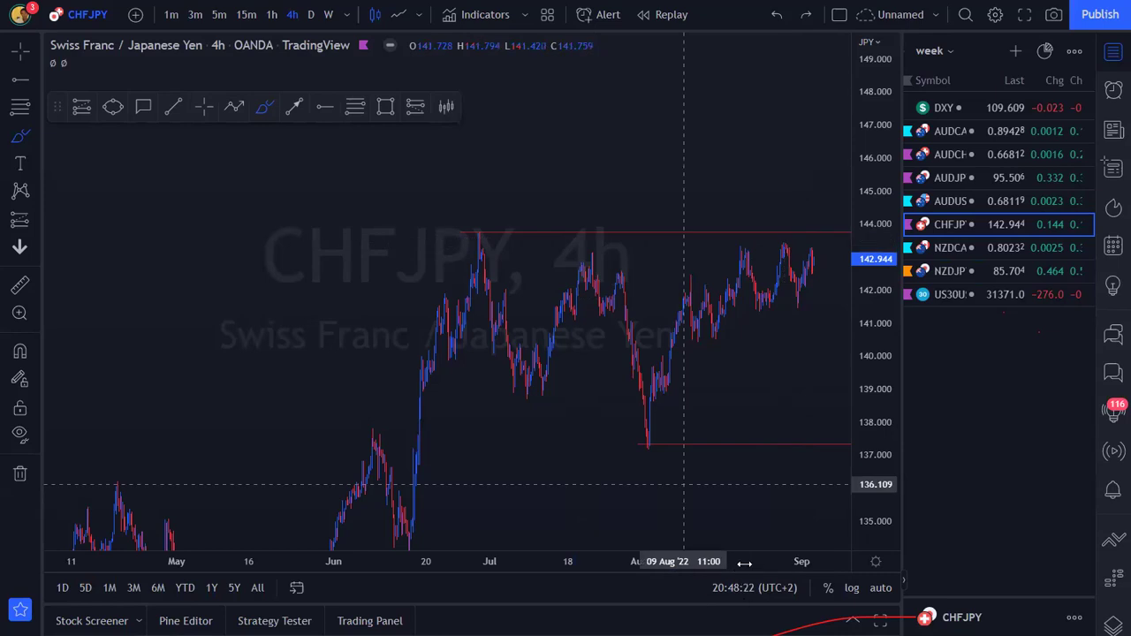
Place a horizontal ray from the 29 August CHFJPY high at about 143.46 on the 4h chart.
{"action": "scroll", "coordinate": [597, 522], "scroll_direction": "up", "scroll_amount": 5}
{"action": "left_click_drag", "start_coordinate": [868, 479], "coordinate": [872, 235]}
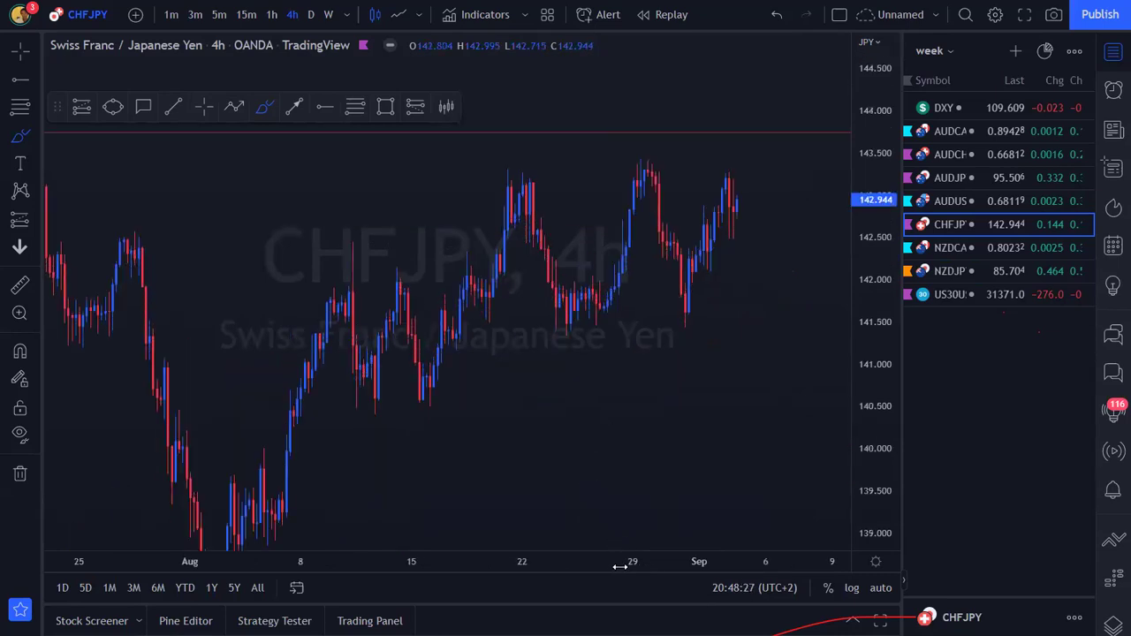
{"action": "scroll", "coordinate": [594, 566], "scroll_direction": "up", "scroll_amount": 2}
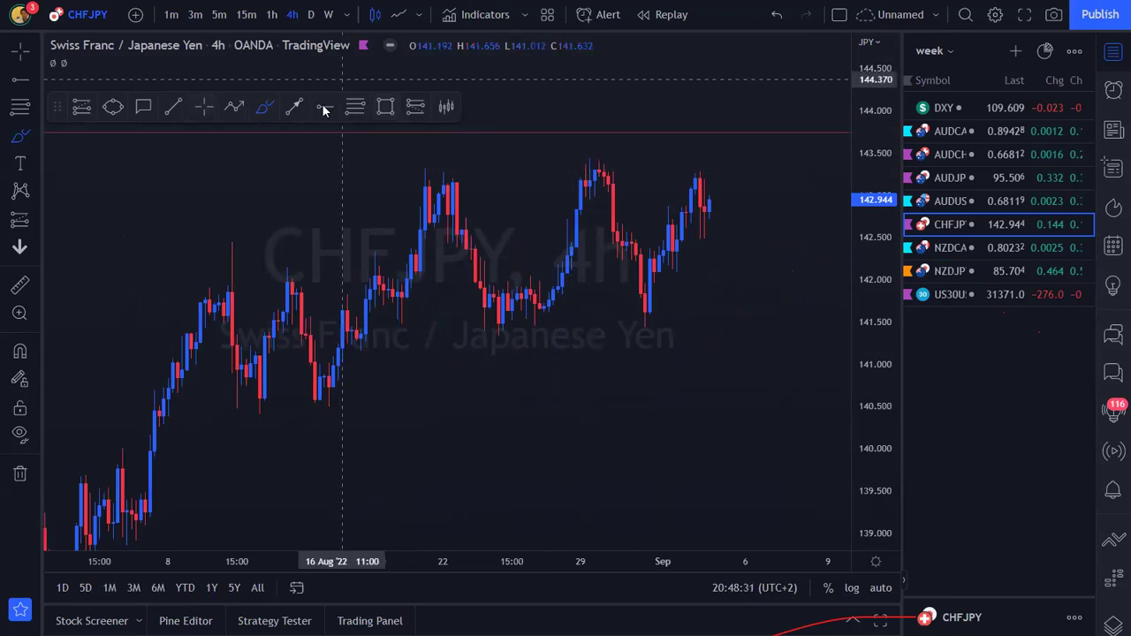
{"action": "left_click", "coordinate": [595, 157]}
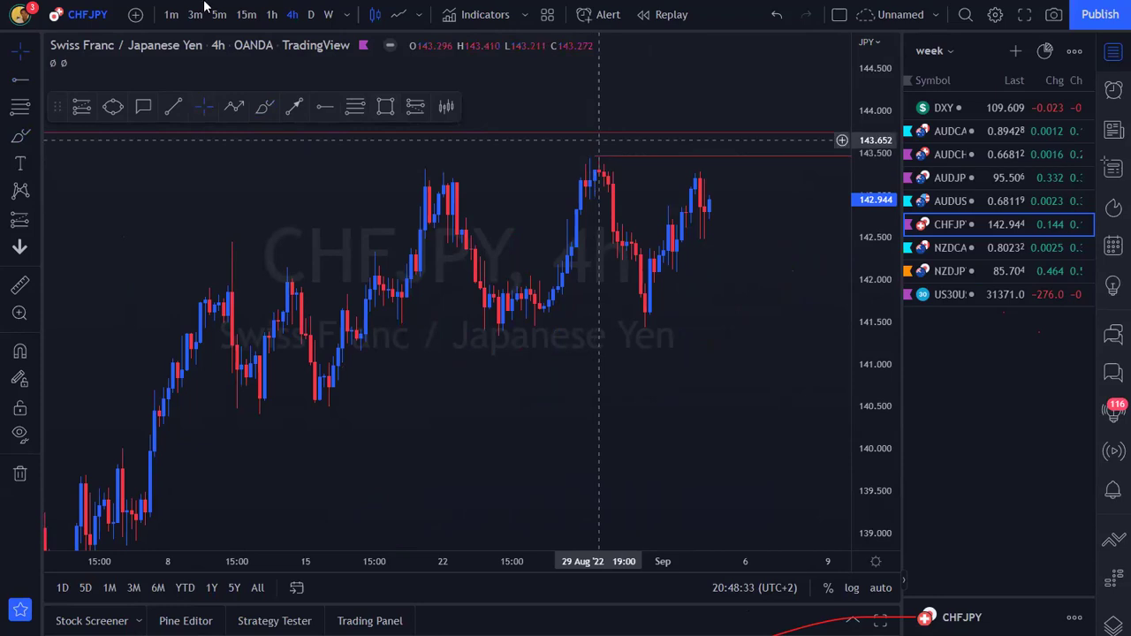
Switch CHFJPY to the 1h timeframe and frame the swing from late August to early September.
{"action": "type", "text": "1h"}
{"action": "key", "text": "Return"}
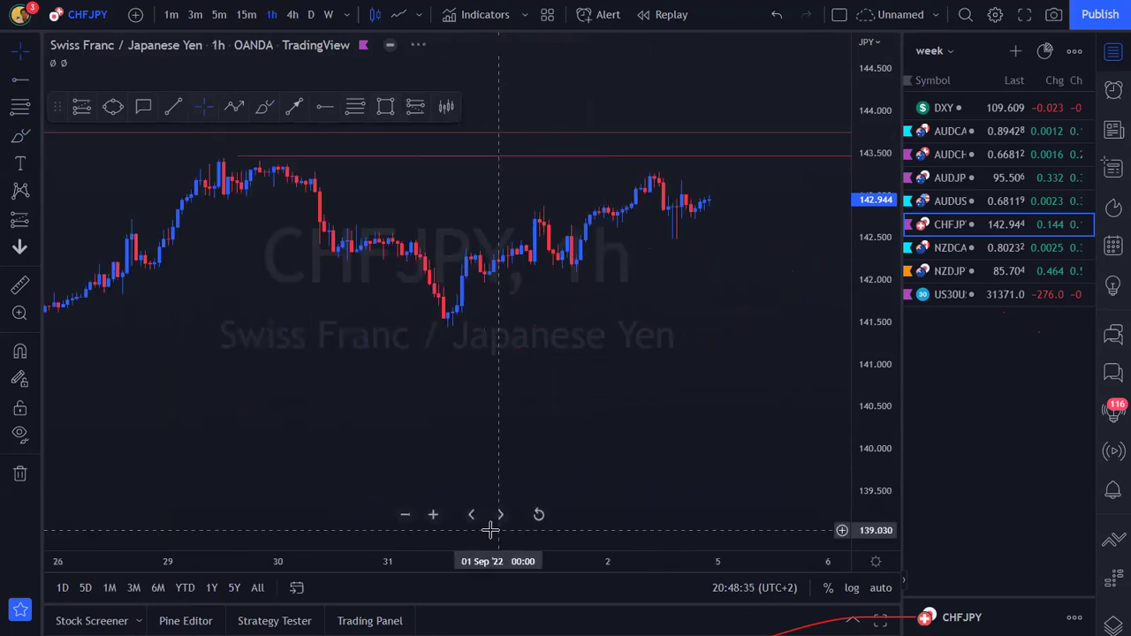
{"action": "scroll", "coordinate": [730, 100], "scroll_direction": "down", "scroll_amount": 5}
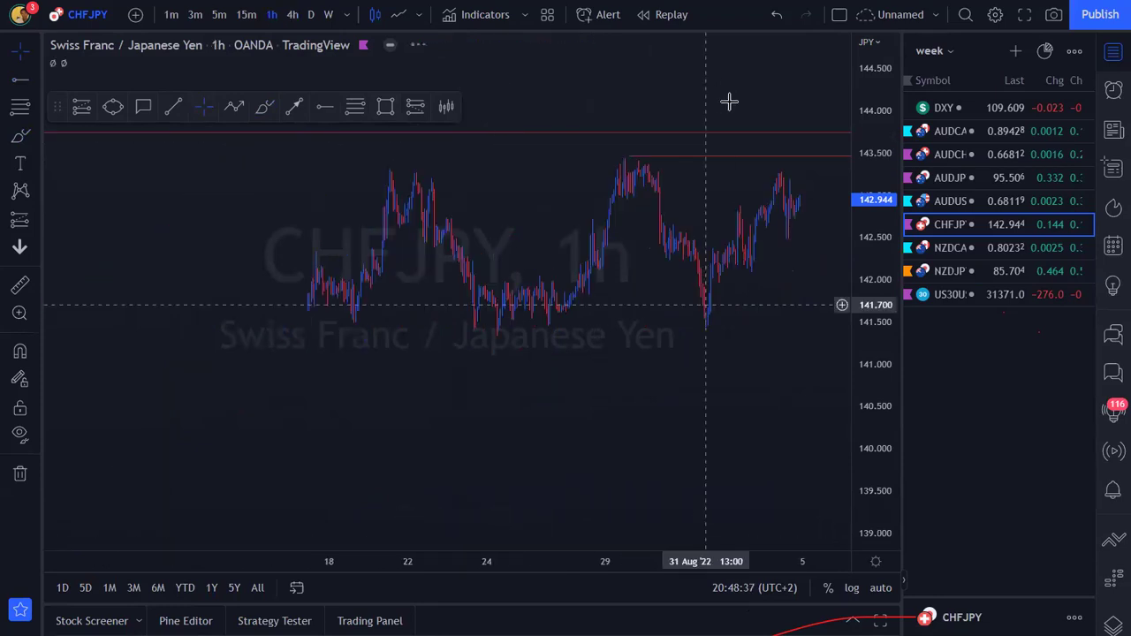
{"action": "left_click_drag", "start_coordinate": [636, 301], "coordinate": [618, 327]}
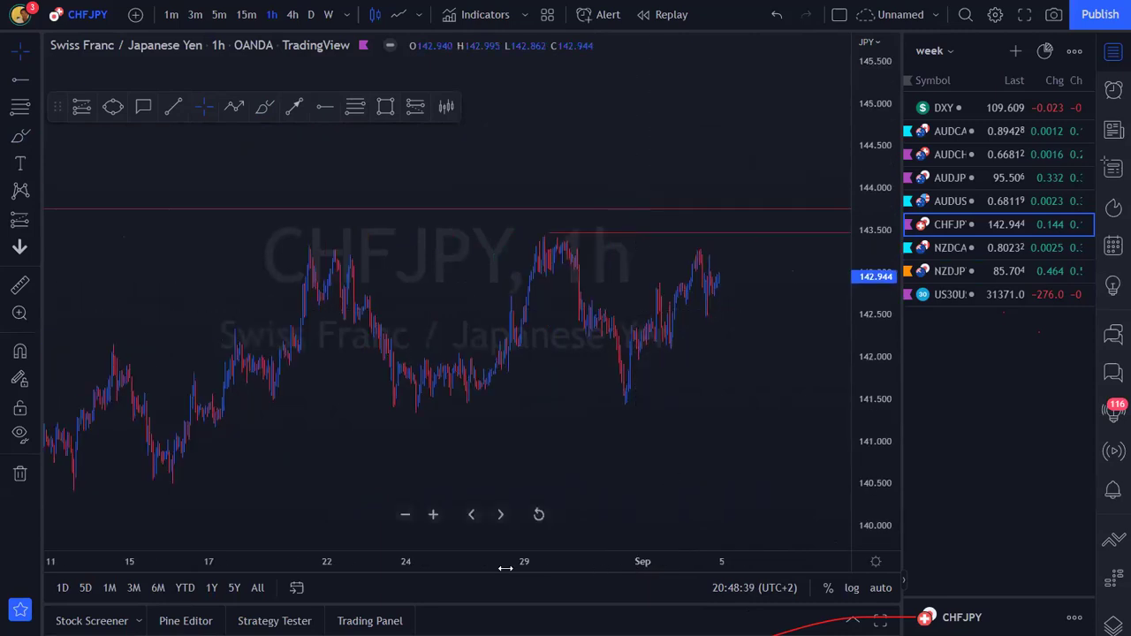
{"action": "scroll", "coordinate": [424, 424], "scroll_direction": "up", "scroll_amount": 4}
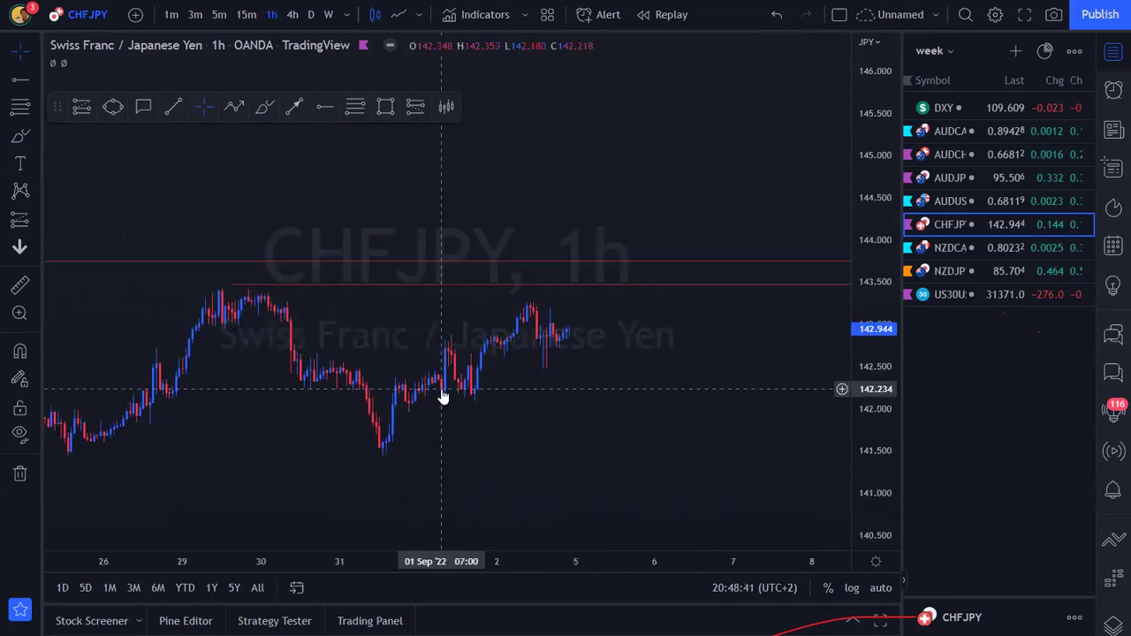
Draw a rising trend line under the lows from 31 August and another above the highs from 30 August.
{"action": "left_click", "coordinate": [174, 106]}
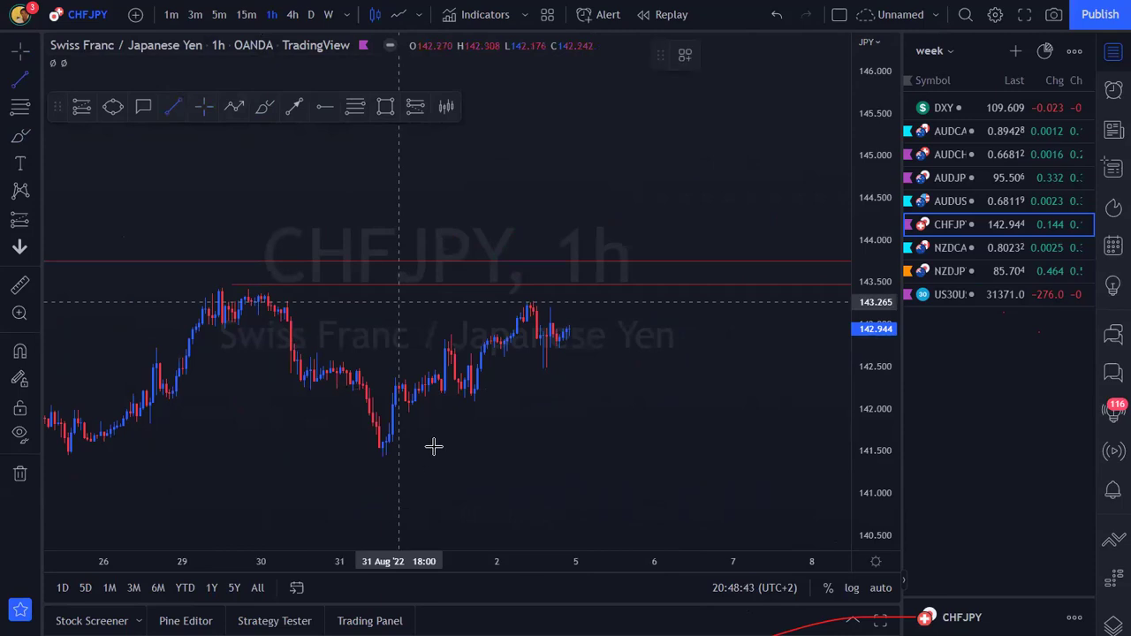
{"action": "left_click", "coordinate": [378, 458]}
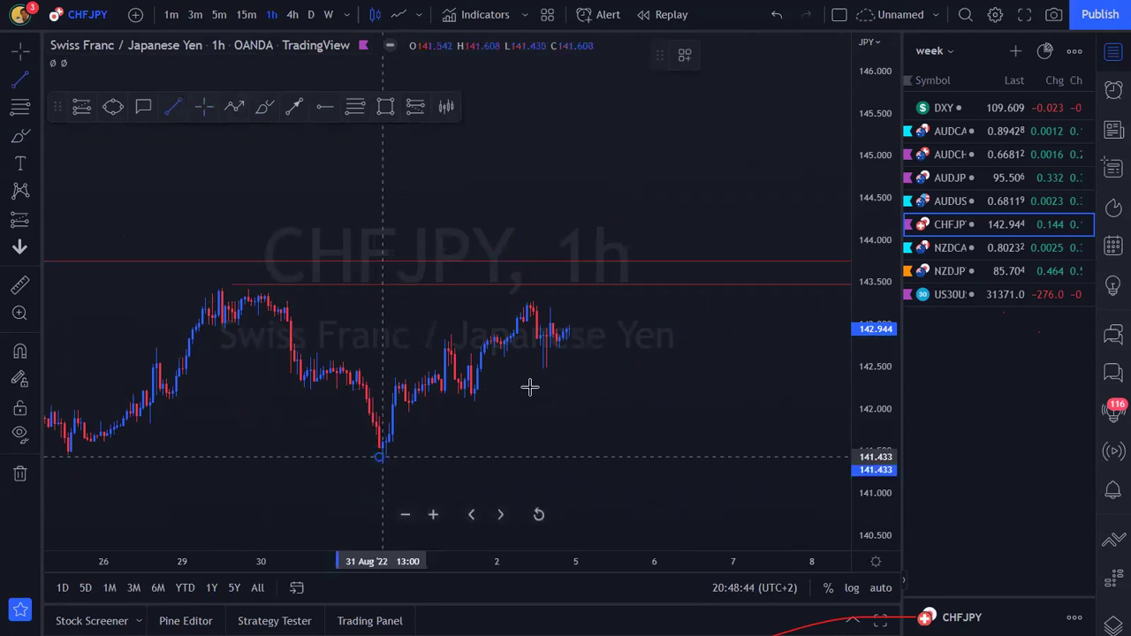
{"action": "left_click", "coordinate": [616, 334]}
{"action": "key", "text": "alt+t"}
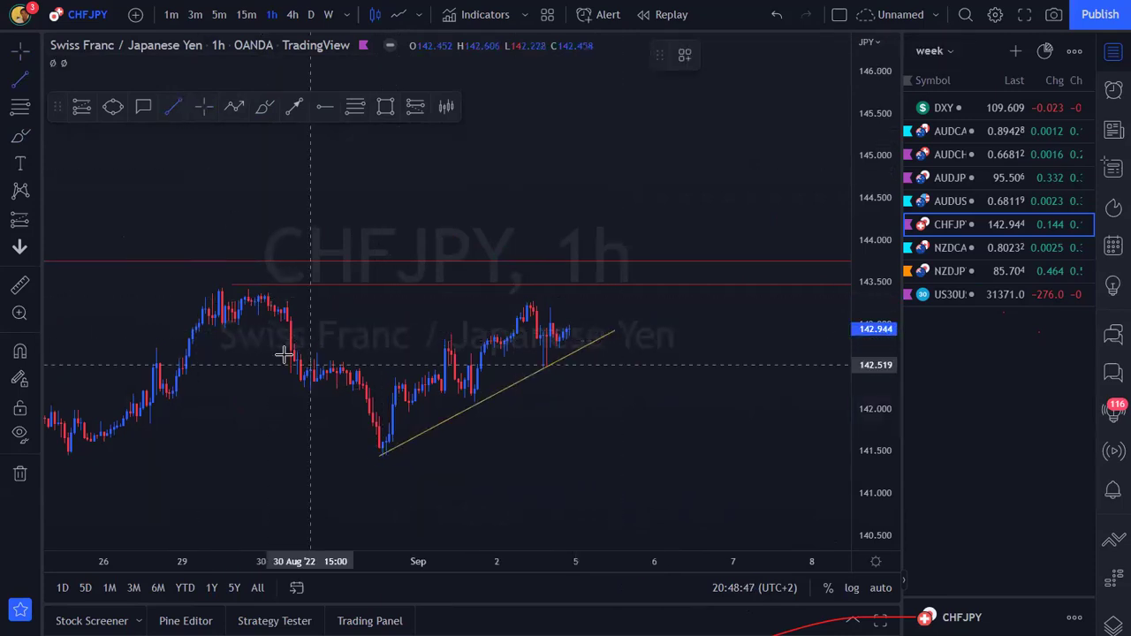
{"action": "left_click", "coordinate": [314, 353]}
{"action": "left_click", "coordinate": [660, 268]}
Sketch a brush path from the current price, dipping to the lower trend line and rising to the upper one near 143.5.
{"action": "scroll", "coordinate": [811, 374], "scroll_direction": "up", "scroll_amount": 5}
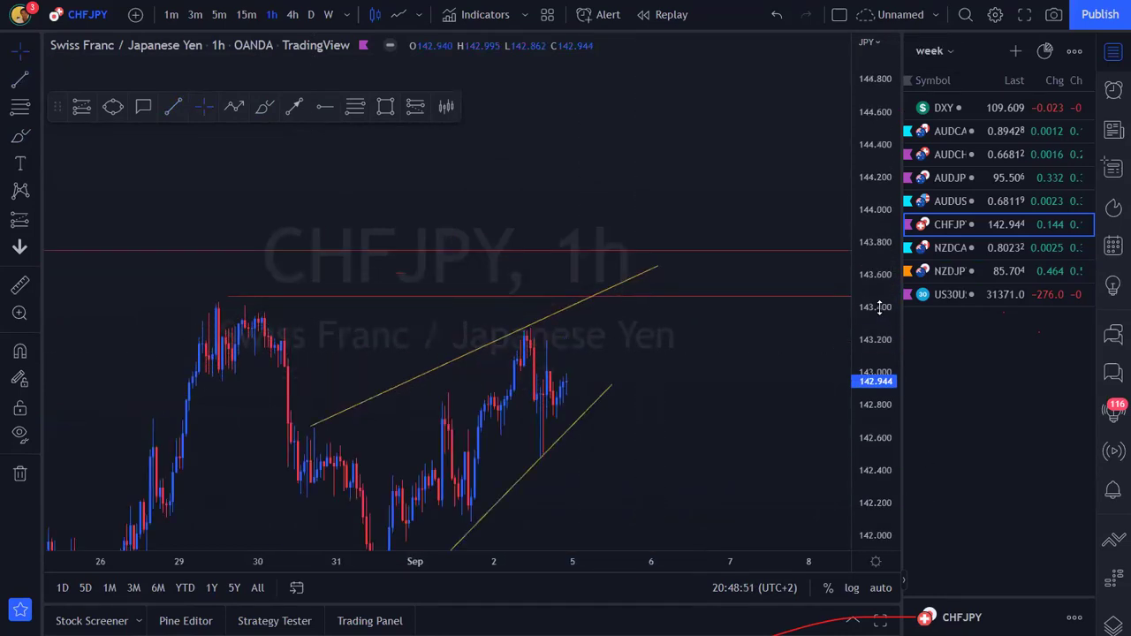
{"action": "left_click_drag", "start_coordinate": [400, 360], "coordinate": [378, 358]}
{"action": "left_click_drag", "start_coordinate": [747, 182], "coordinate": [730, 191]}
{"action": "scroll", "coordinate": [422, 385], "scroll_direction": "up", "scroll_amount": 2}
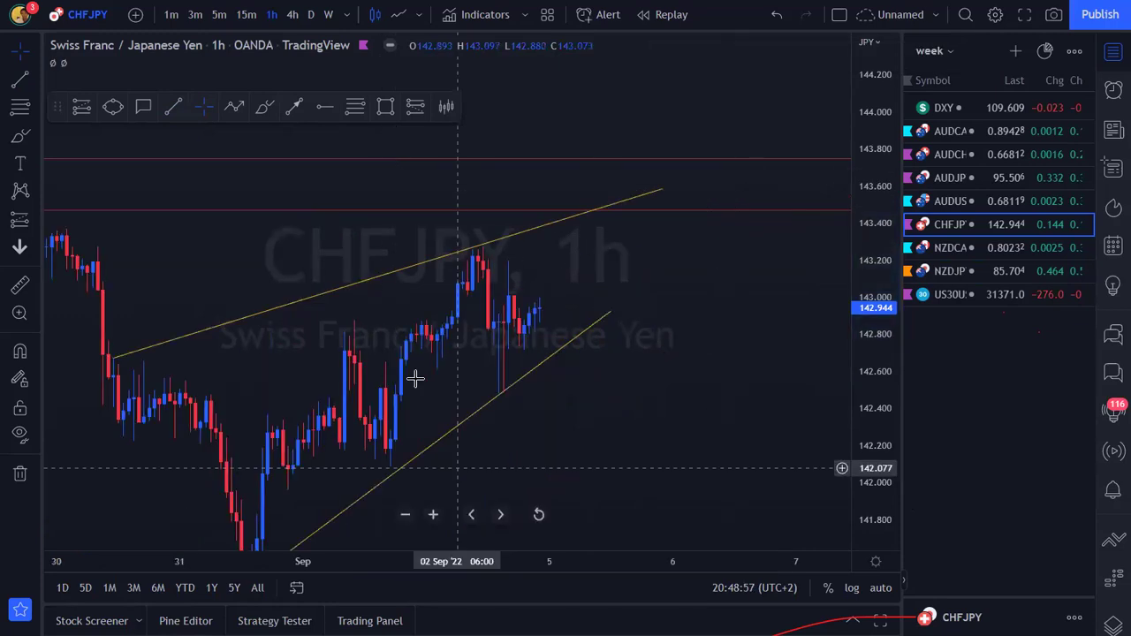
{"action": "scroll", "coordinate": [230, 113], "scroll_direction": "up", "scroll_amount": 3}
{"action": "left_click", "coordinate": [265, 106]}
{"action": "mouse_move", "coordinate": [597, 265]}
{"action": "left_mouse_down"}
{"action": "mouse_move", "coordinate": [633, 295]}
{"action": "mouse_move", "coordinate": [674, 197]}
{"action": "left_mouse_up"}
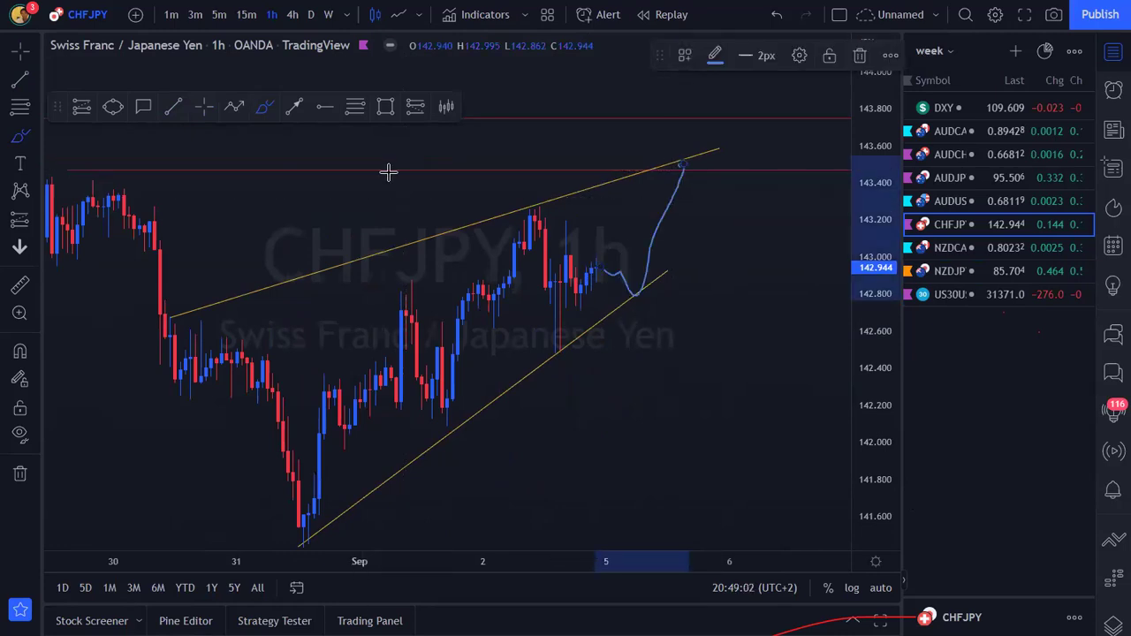
Mark the 29 August high with a brush cross, and circle the target zone at the upper trend line with a falling stroke beside it.
{"action": "scroll", "coordinate": [437, 166], "scroll_direction": "down", "scroll_amount": 3}
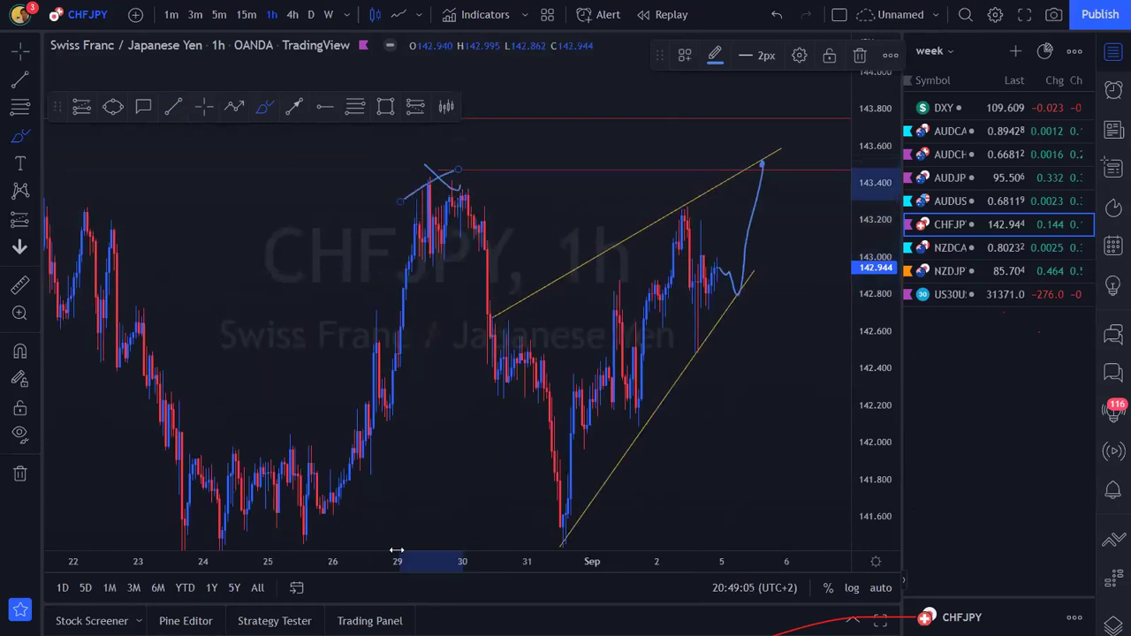
{"action": "scroll", "coordinate": [449, 382], "scroll_direction": "down", "scroll_amount": 2}
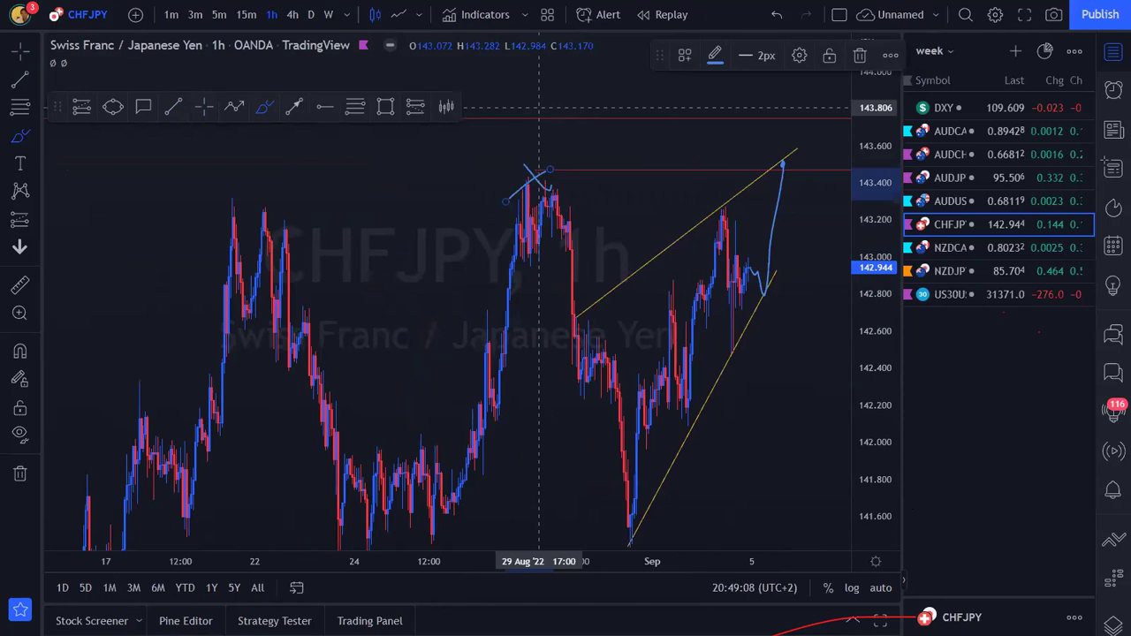
{"action": "scroll", "coordinate": [429, 538], "scroll_direction": "up", "scroll_amount": 1}
{"action": "scroll", "coordinate": [537, 328], "scroll_direction": "up", "scroll_amount": 2}
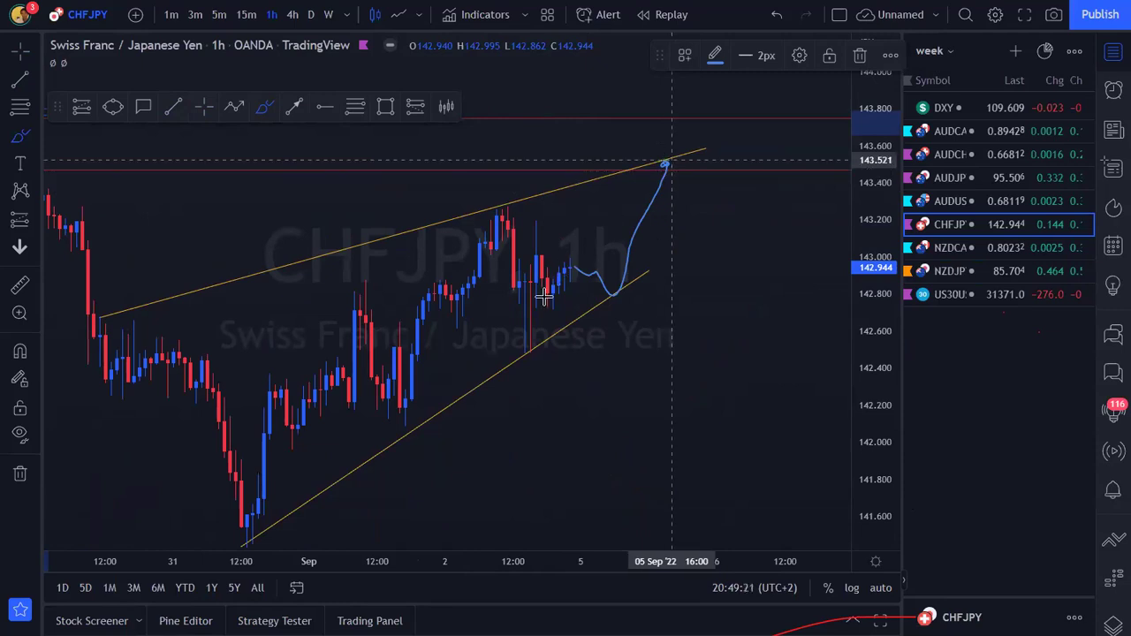
{"action": "mouse_move", "coordinate": [624, 147]}
{"action": "left_mouse_down"}
{"action": "mouse_move", "coordinate": [699, 177]}
{"action": "mouse_move", "coordinate": [722, 152]}
{"action": "mouse_move", "coordinate": [665, 144]}
{"action": "left_mouse_up"}
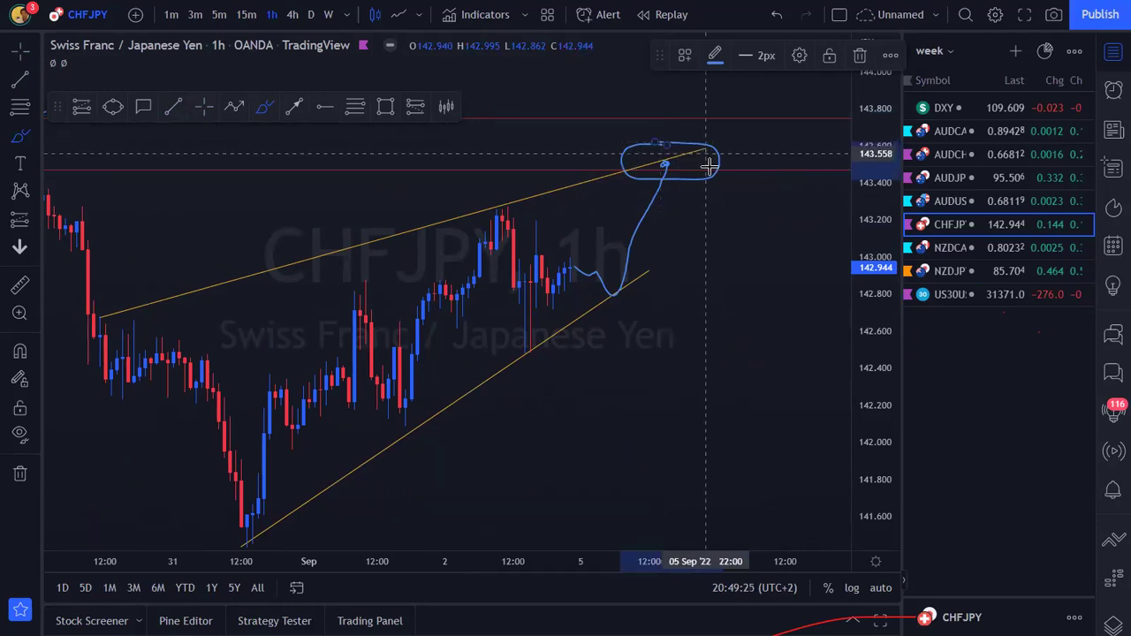
{"action": "left_click_drag", "start_coordinate": [735, 166], "coordinate": [735, 203]}
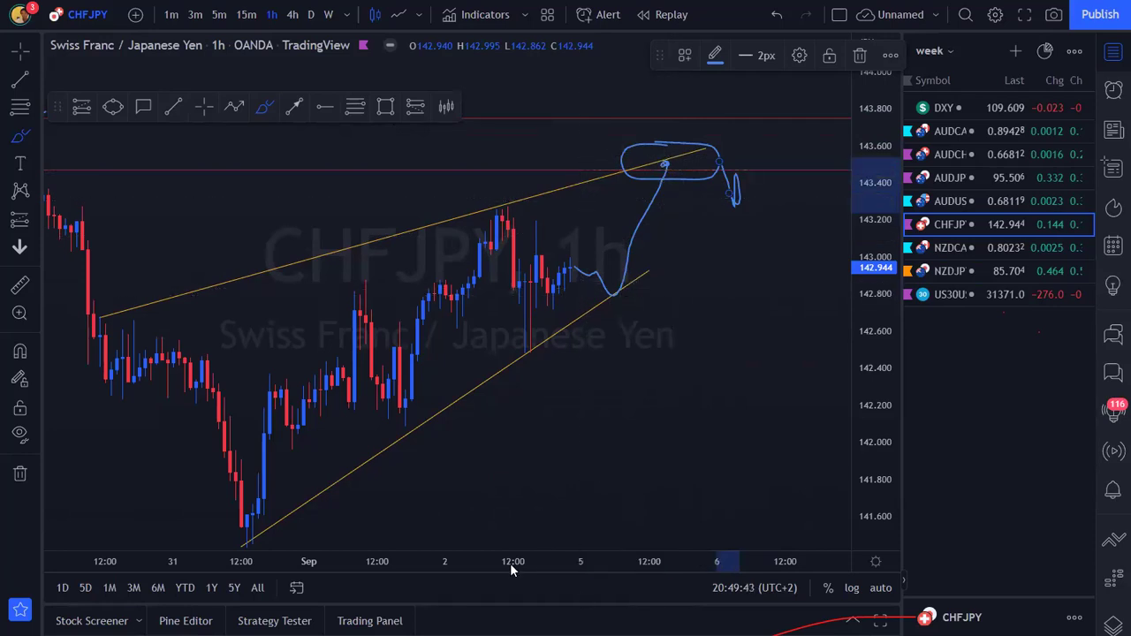
{"action": "scroll", "coordinate": [797, 554], "scroll_direction": "down", "scroll_amount": 2}
{"action": "scroll", "coordinate": [865, 200], "scroll_direction": "down", "scroll_amount": 3}
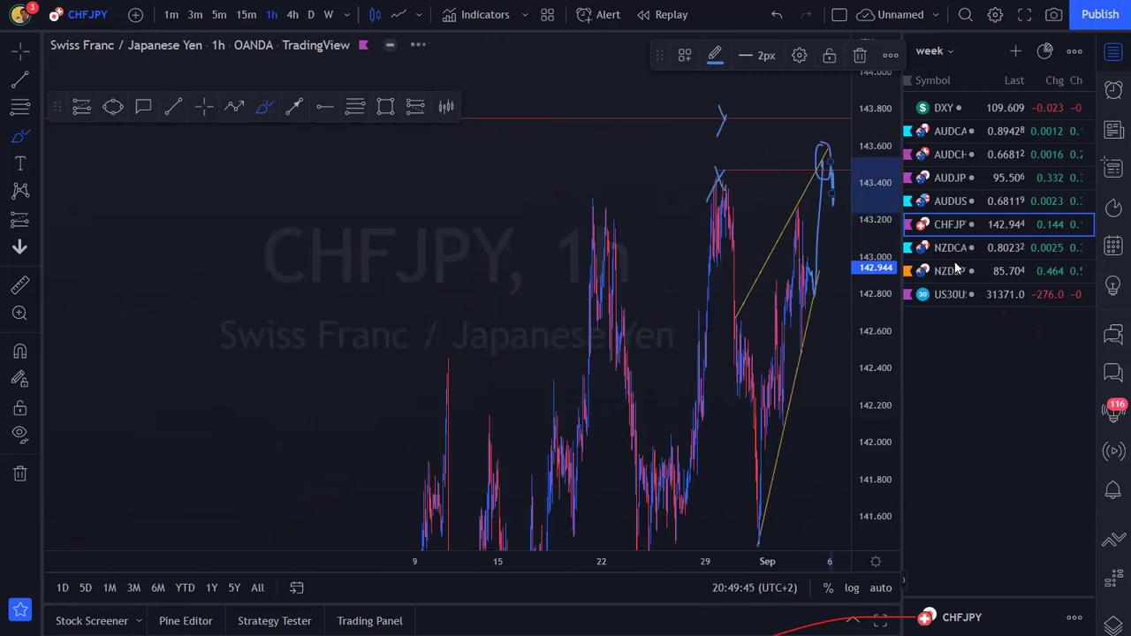
Return to the AUDUSD 1h chart and review its channel and sketched bearish projection.
{"action": "key", "text": "Down"}
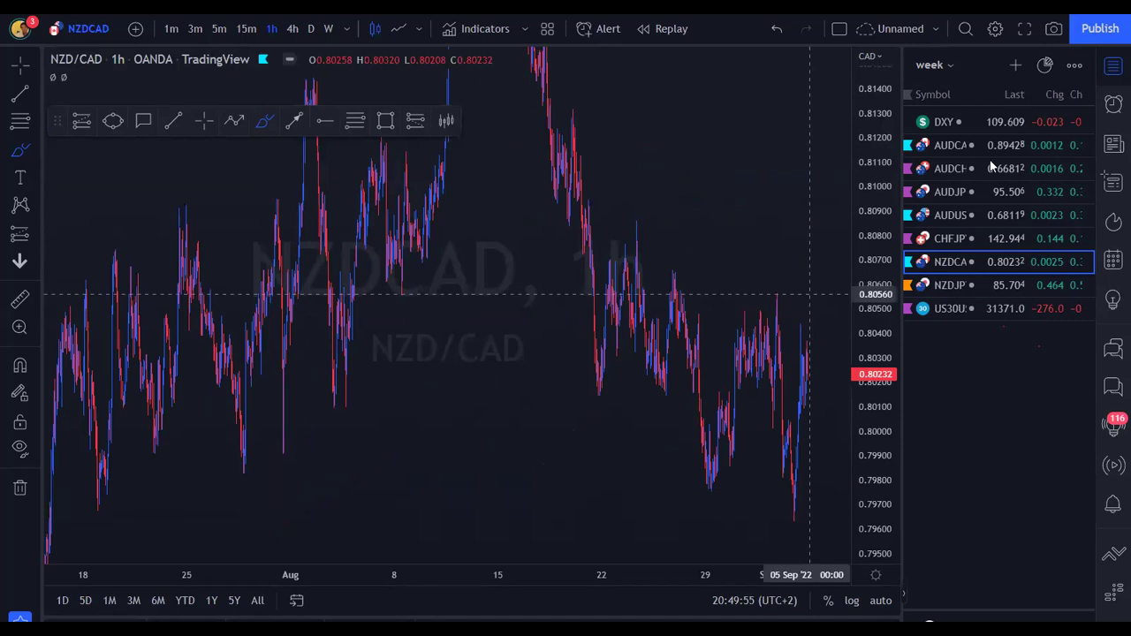
{"action": "left_click", "coordinate": [957, 218]}
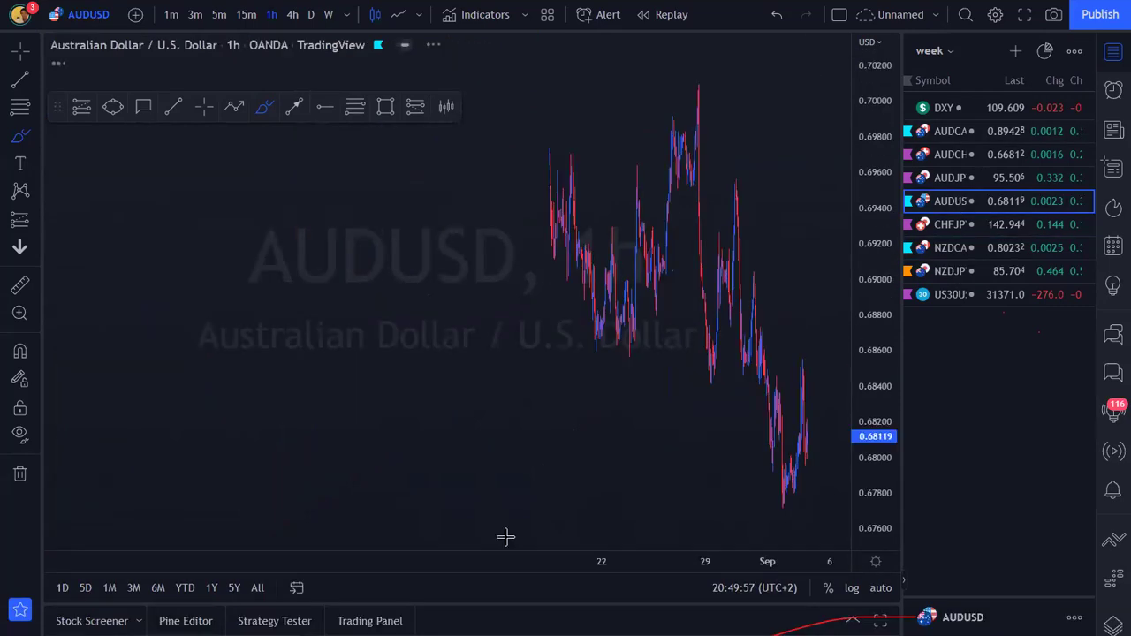
{"action": "left_click", "coordinate": [294, 107]}
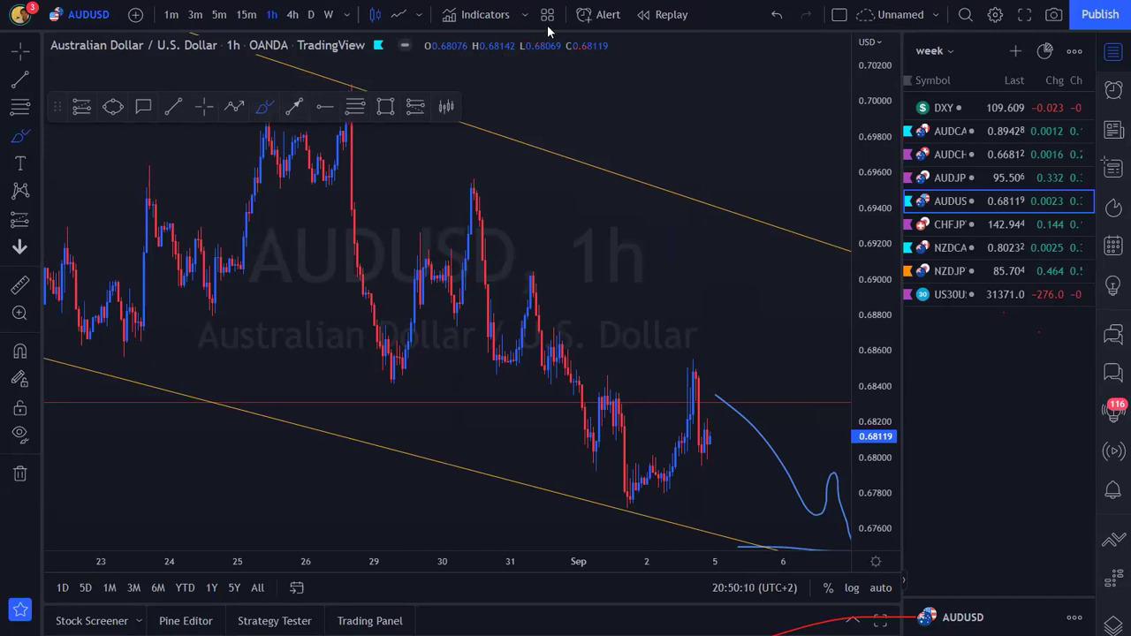
{"action": "left_click", "coordinate": [951, 227]}
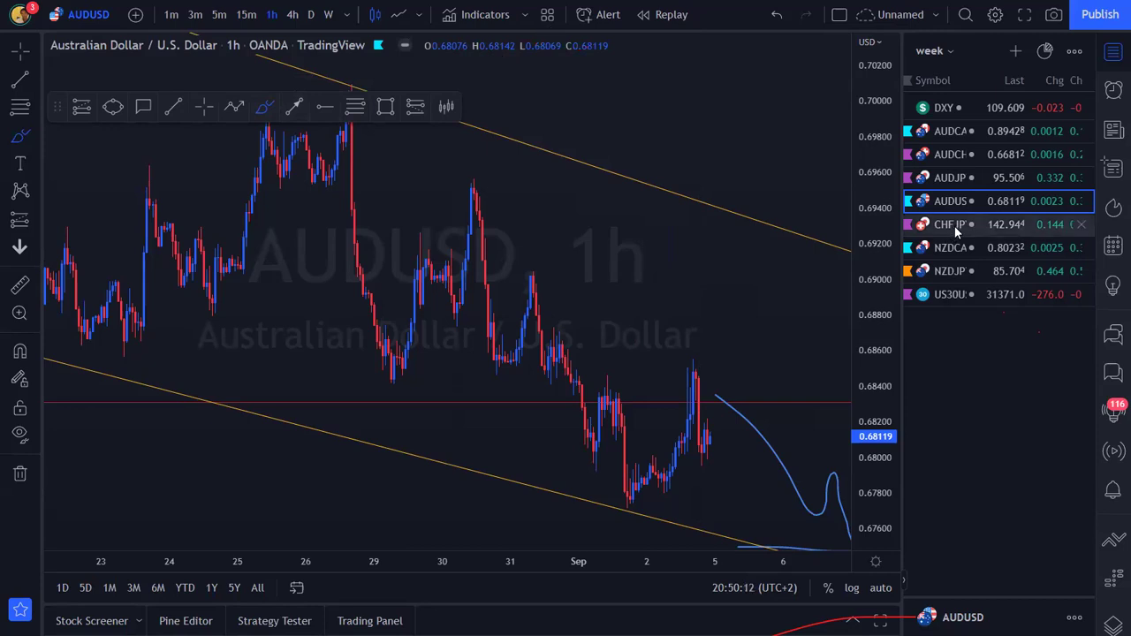
Open NZDCAD on the daily timeframe and sketch brush lines at the July low near 0.793 and the mid-August high near 0.826.
{"action": "key", "text": "Down"}
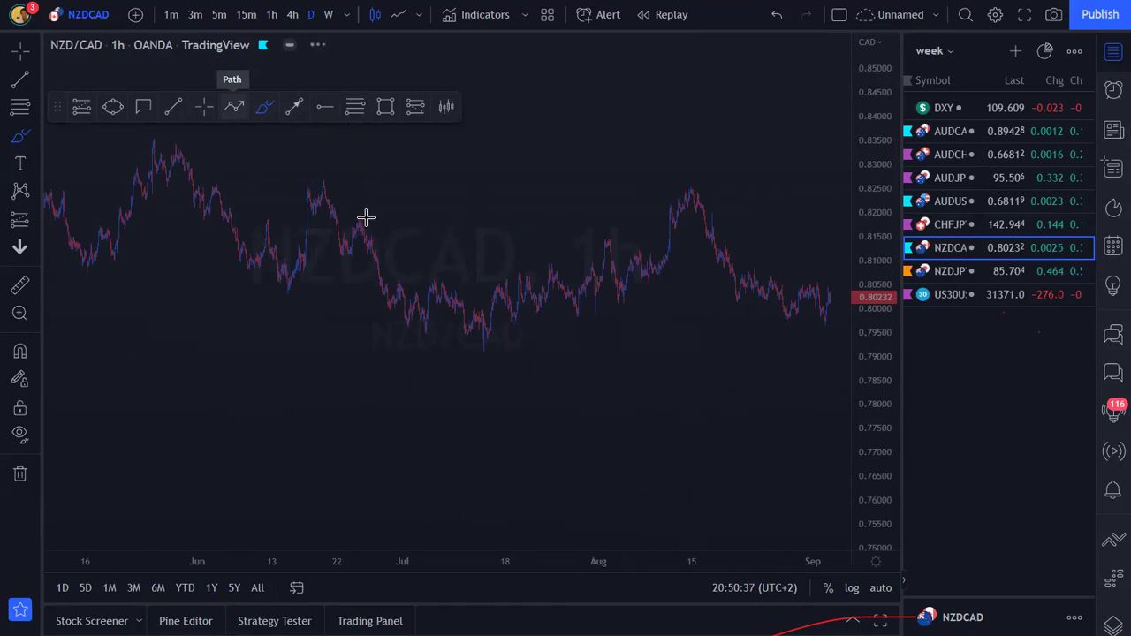
{"action": "left_click_drag", "start_coordinate": [797, 558], "coordinate": [255, 547]}
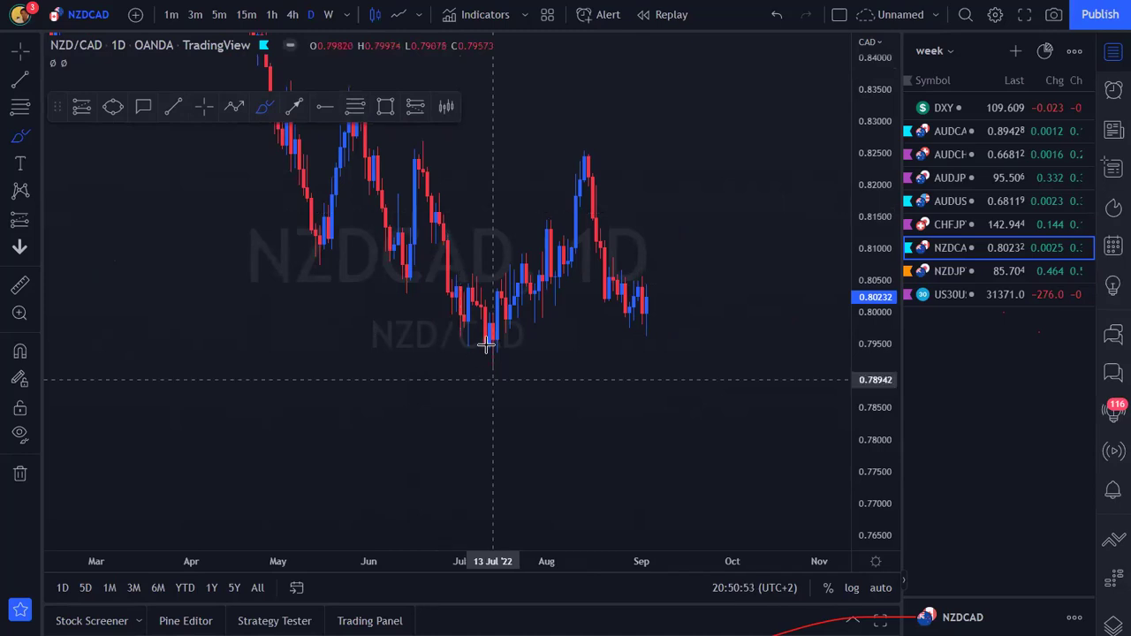
{"action": "mouse_move", "coordinate": [541, 405]}
{"action": "left_mouse_down"}
{"action": "mouse_move", "coordinate": [505, 341]}
{"action": "mouse_move", "coordinate": [462, 369]}
{"action": "mouse_move", "coordinate": [650, 352]}
{"action": "left_mouse_up"}
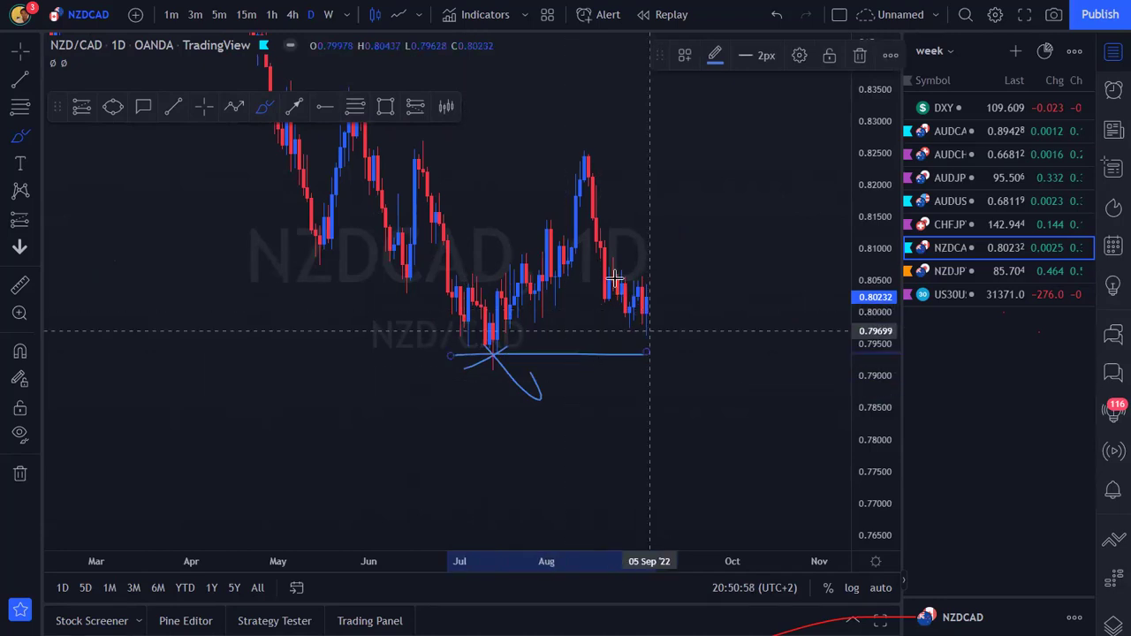
{"action": "left_click_drag", "start_coordinate": [556, 149], "coordinate": [701, 149]}
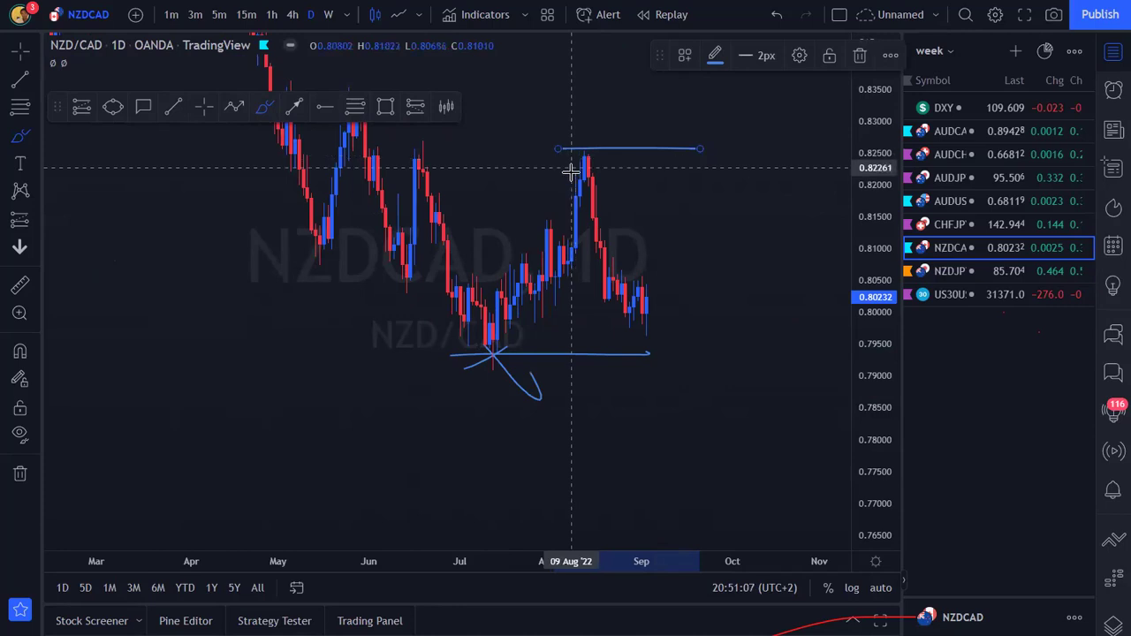
Undo the brush marks on NZDCAD's daily chart, switch to the 4h timeframe and bring June to September into view.
{"action": "key", "text": "ctrl+z"}
{"action": "key", "text": "ctrl+z"}
{"action": "key", "text": "ctrl+z"}
{"action": "key", "text": "ctrl+z"}
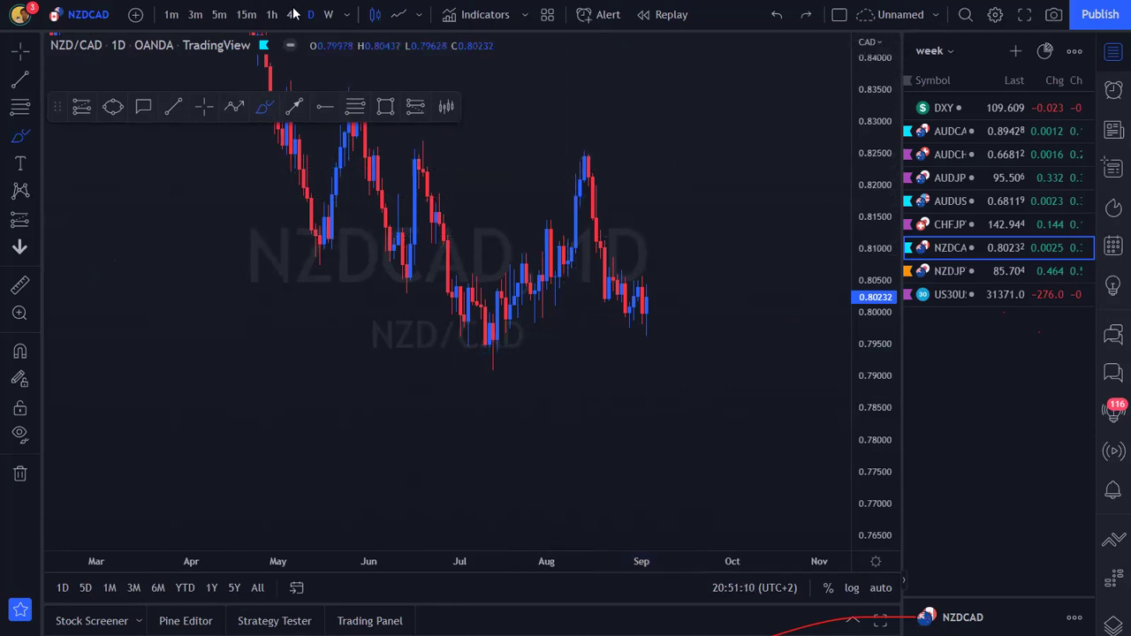
{"action": "type", "text": "4h"}
{"action": "key", "text": "Return"}
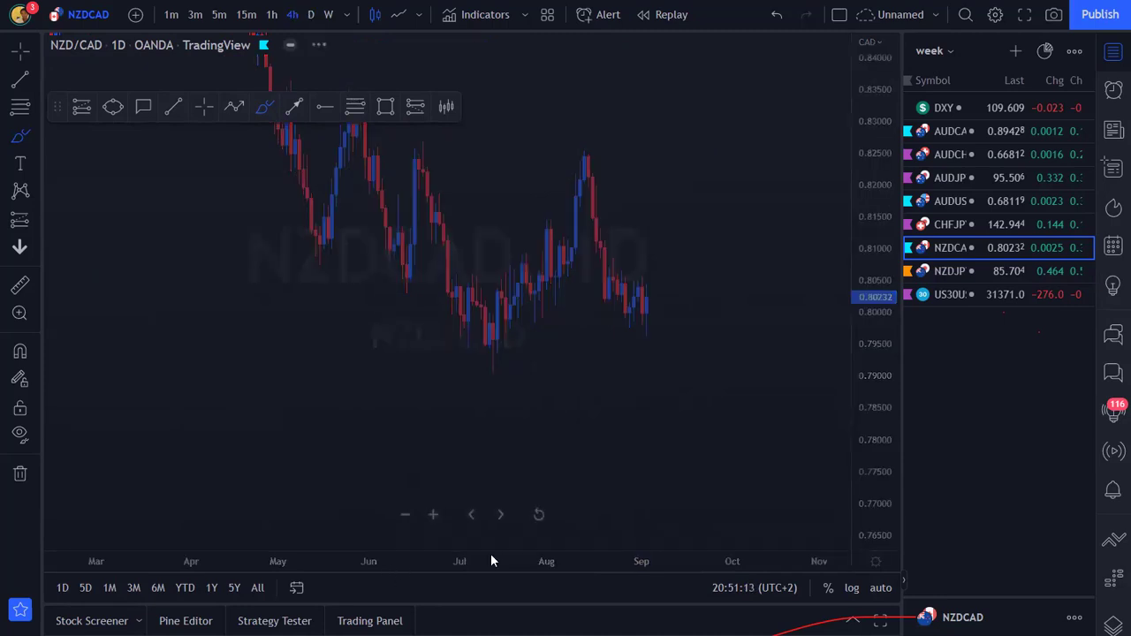
{"action": "left_click_drag", "start_coordinate": [444, 549], "coordinate": [677, 550]}
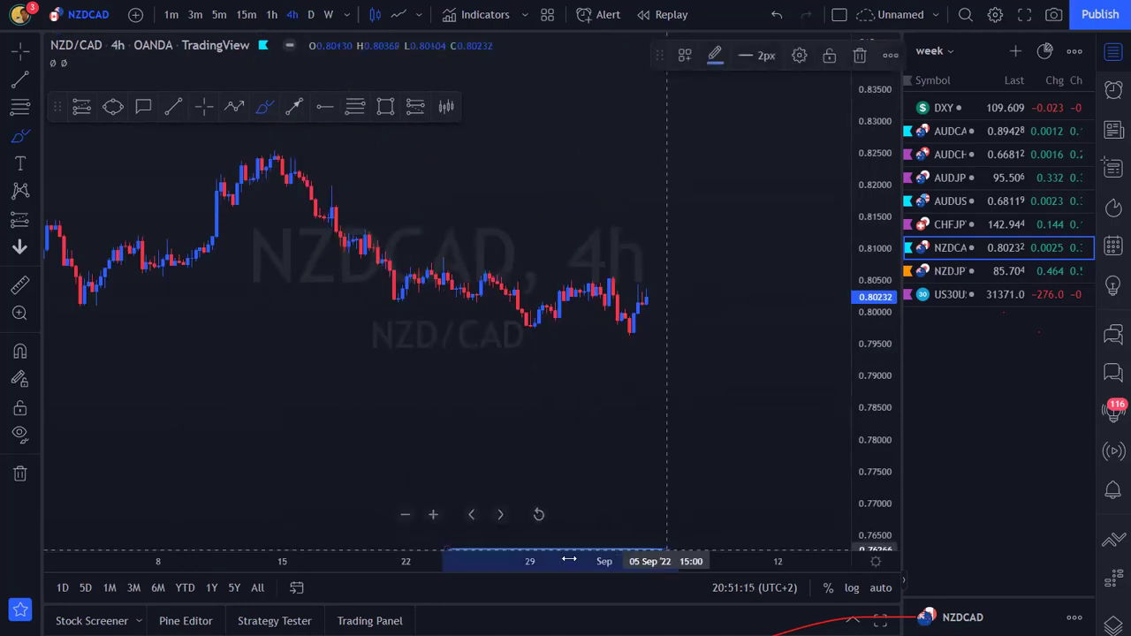
{"action": "key", "text": "Delete"}
{"action": "left_click_drag", "start_coordinate": [486, 561], "coordinate": [715, 564]}
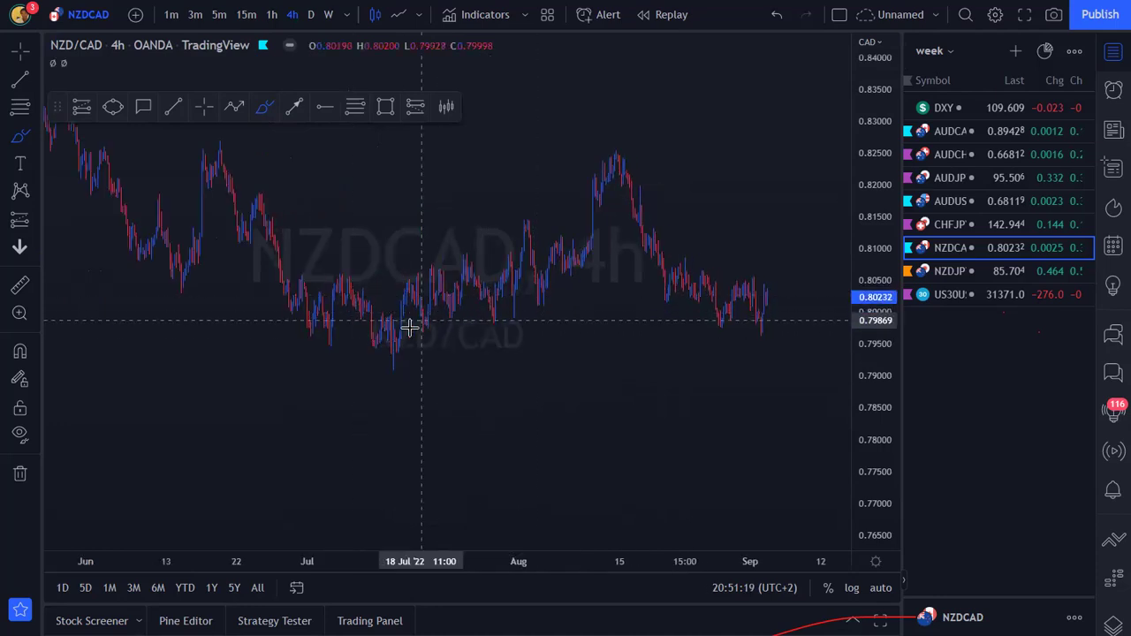
Sketch several brush strokes fanning out from the mid-July low beneath the August rise, and undo them.
{"action": "mouse_move", "coordinate": [385, 358]}
{"action": "left_mouse_down"}
{"action": "mouse_move", "coordinate": [469, 306]}
{"action": "mouse_move", "coordinate": [490, 315]}
{"action": "left_mouse_up"}
{"action": "mouse_move", "coordinate": [419, 354]}
{"action": "left_mouse_down"}
{"action": "mouse_move", "coordinate": [525, 308]}
{"action": "mouse_move", "coordinate": [391, 336]}
{"action": "mouse_move", "coordinate": [594, 334]}
{"action": "mouse_move", "coordinate": [383, 371]}
{"action": "mouse_move", "coordinate": [649, 347]}
{"action": "left_mouse_up"}
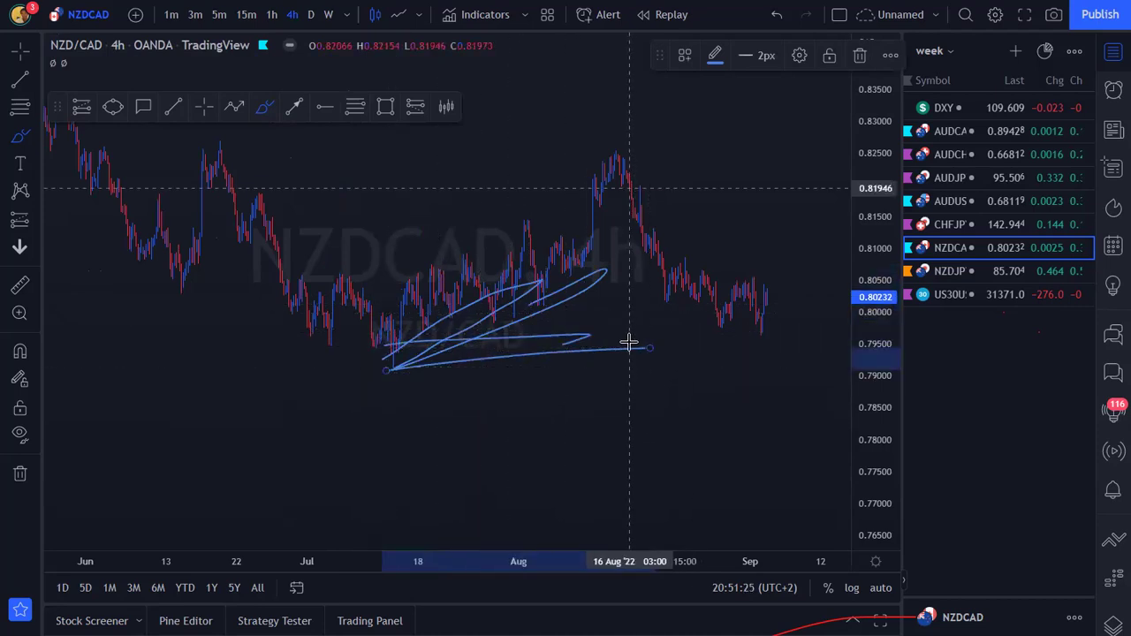
{"action": "key", "text": "ctrl+z"}
{"action": "key", "text": "ctrl+z"}
{"action": "key", "text": "ctrl+z"}
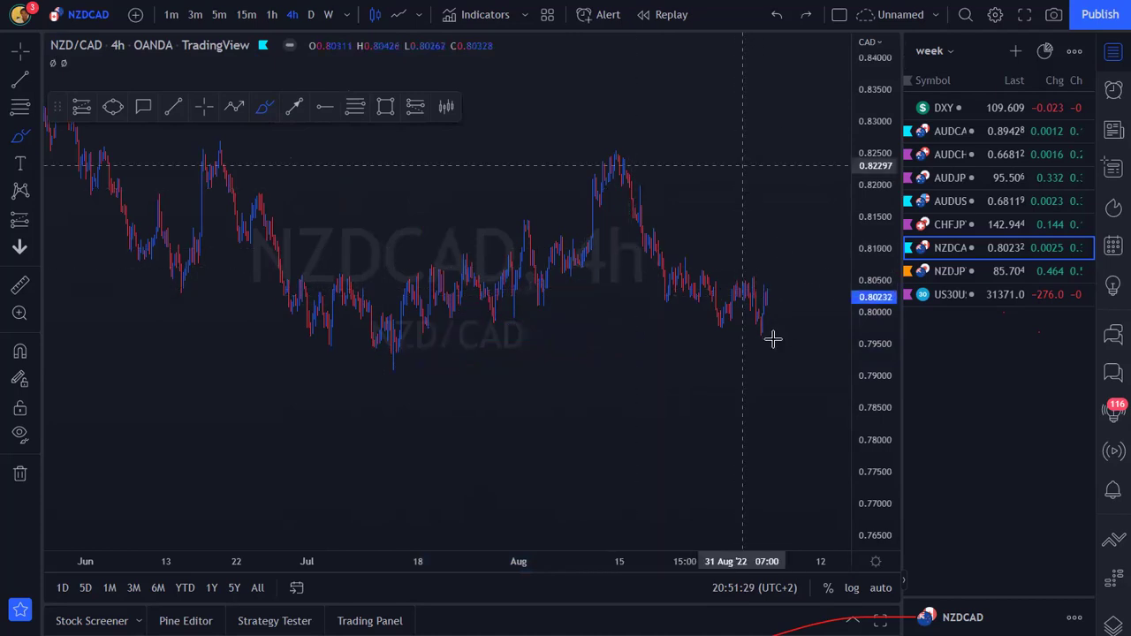
Draw a falling trend line from the 23 August high near 0.8089 across the early September high to about 0.804.
{"action": "left_click_drag", "start_coordinate": [752, 561], "coordinate": [720, 562]}
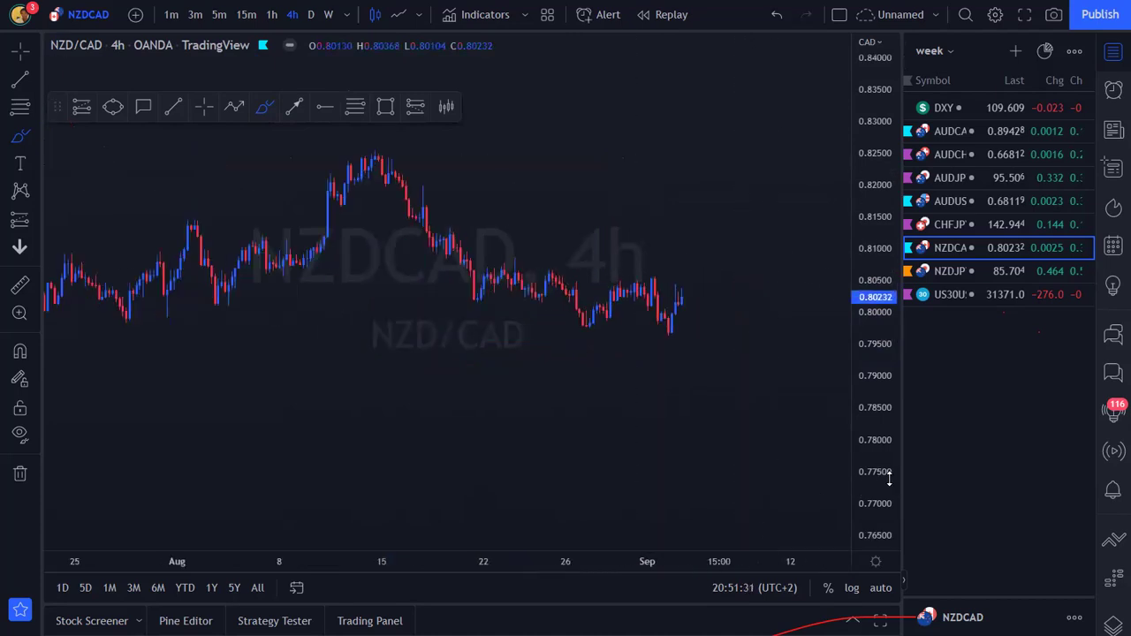
{"action": "left_click_drag", "start_coordinate": [889, 477], "coordinate": [920, 334]}
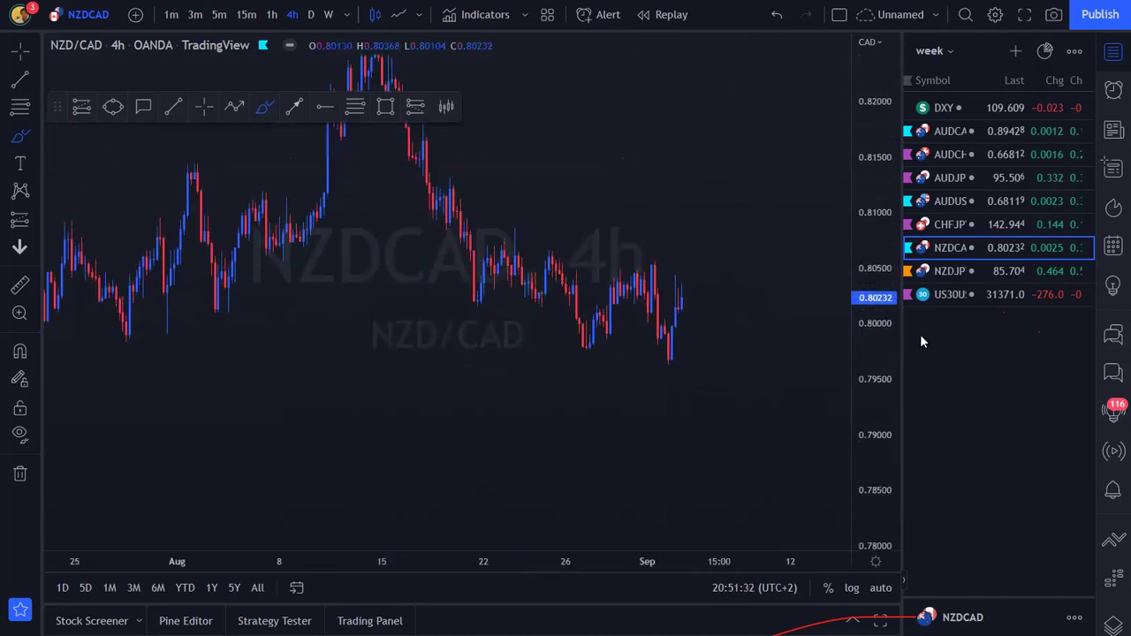
{"action": "left_click", "coordinate": [173, 106]}
{"action": "left_click", "coordinate": [512, 196]}
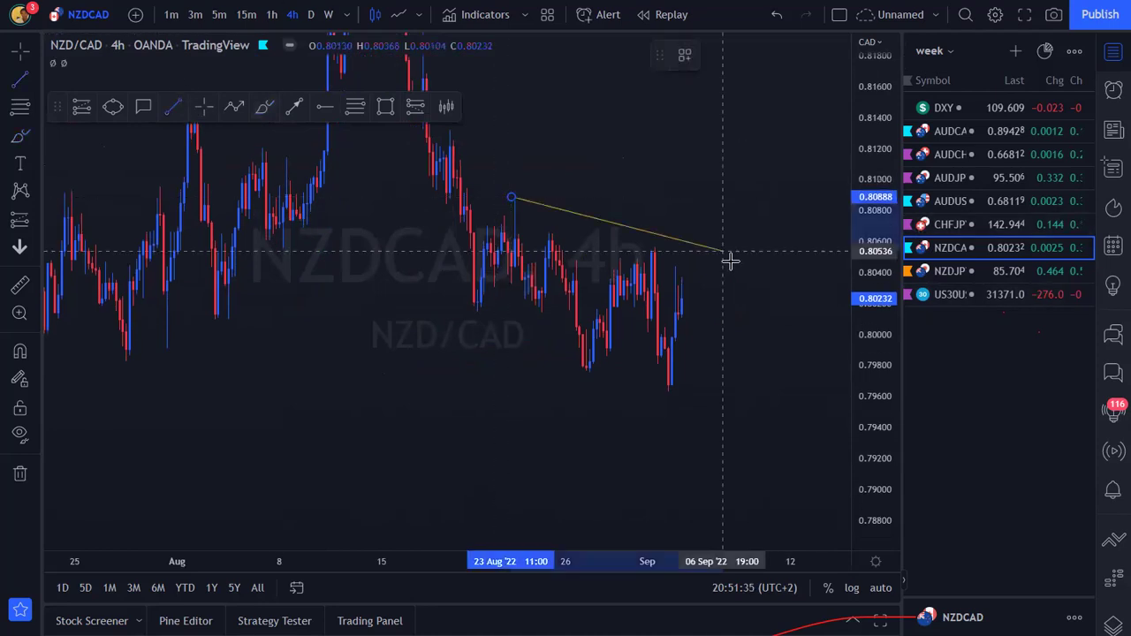
{"action": "left_click", "coordinate": [741, 273]}
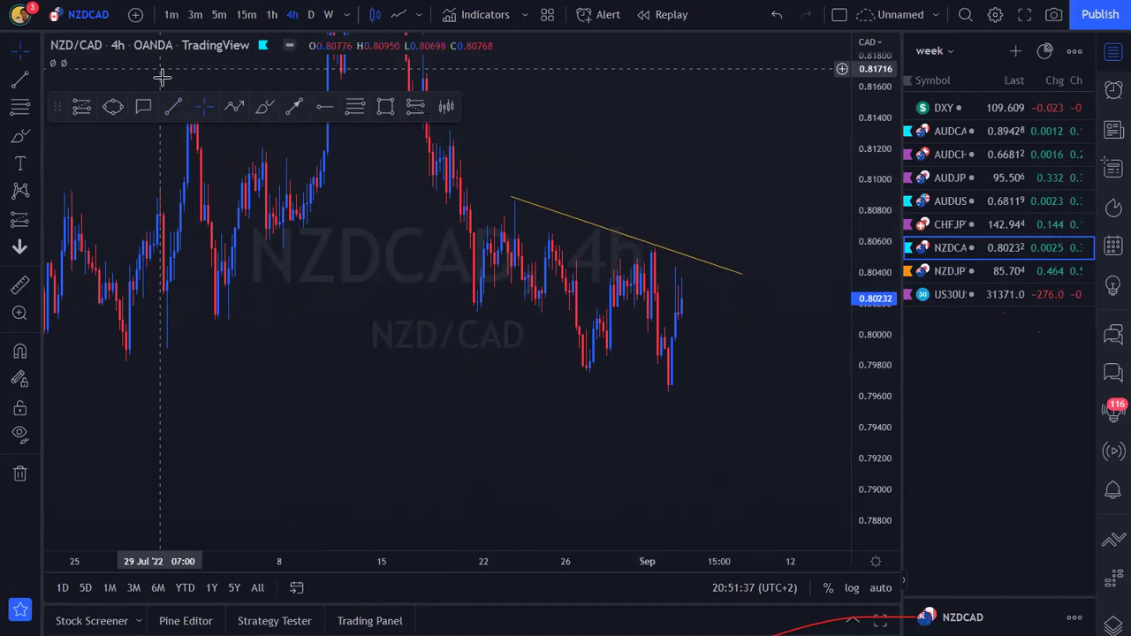
Draw a lower trend line from the 19 August low to about 0.793, and place a horizontal ray at the 29 August low.
{"action": "left_click", "coordinate": [472, 312]}
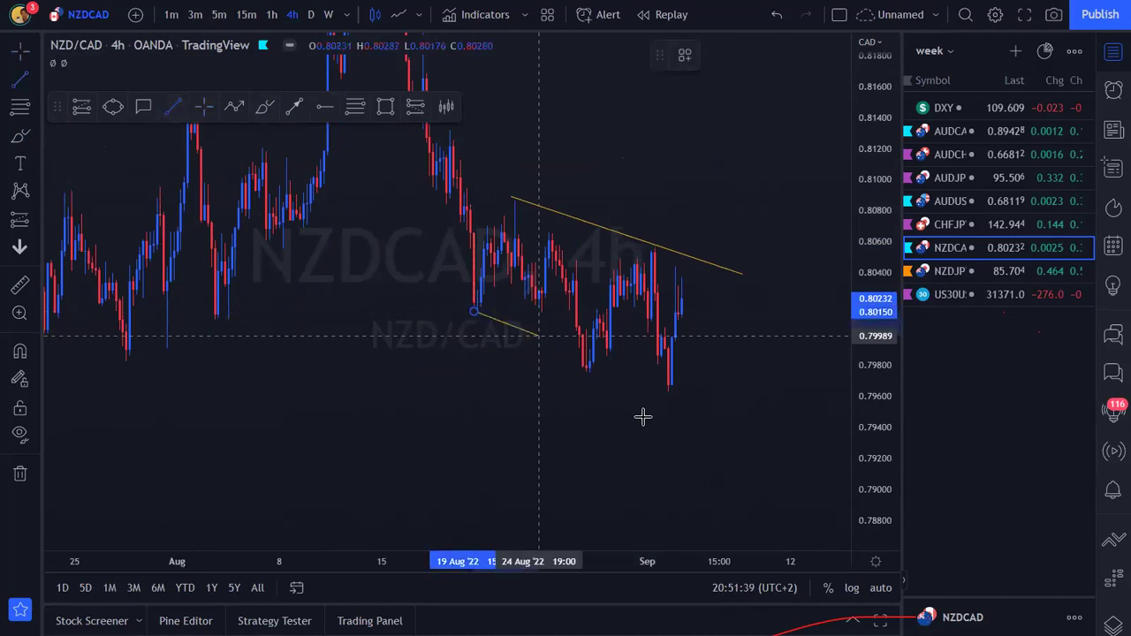
{"action": "left_click", "coordinate": [705, 433]}
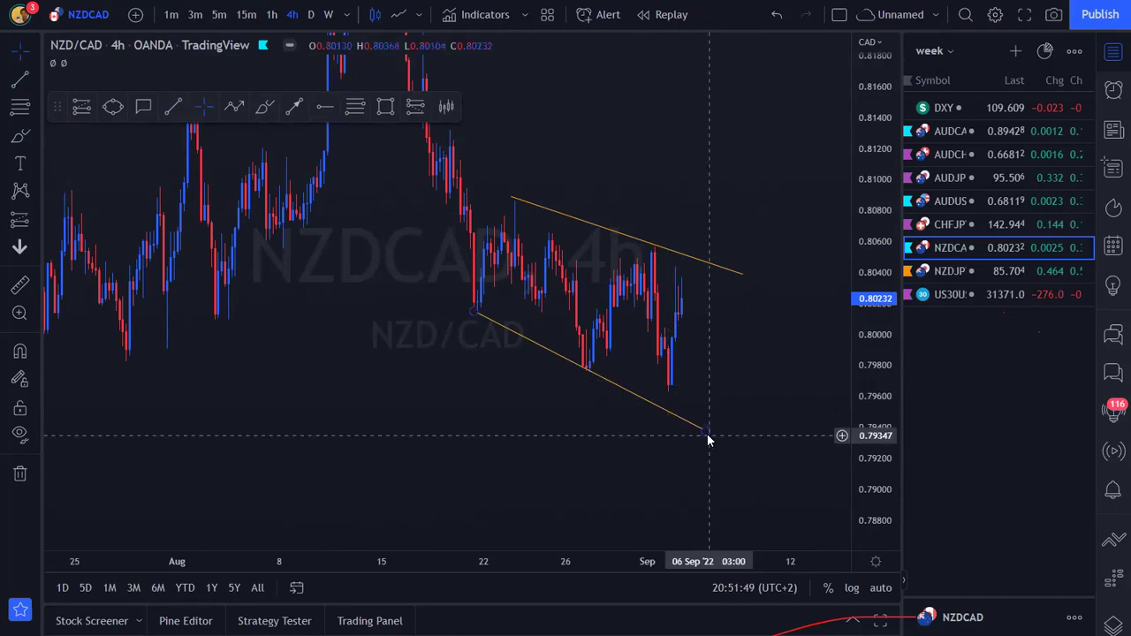
{"action": "left_click_drag", "start_coordinate": [707, 434], "coordinate": [722, 448]}
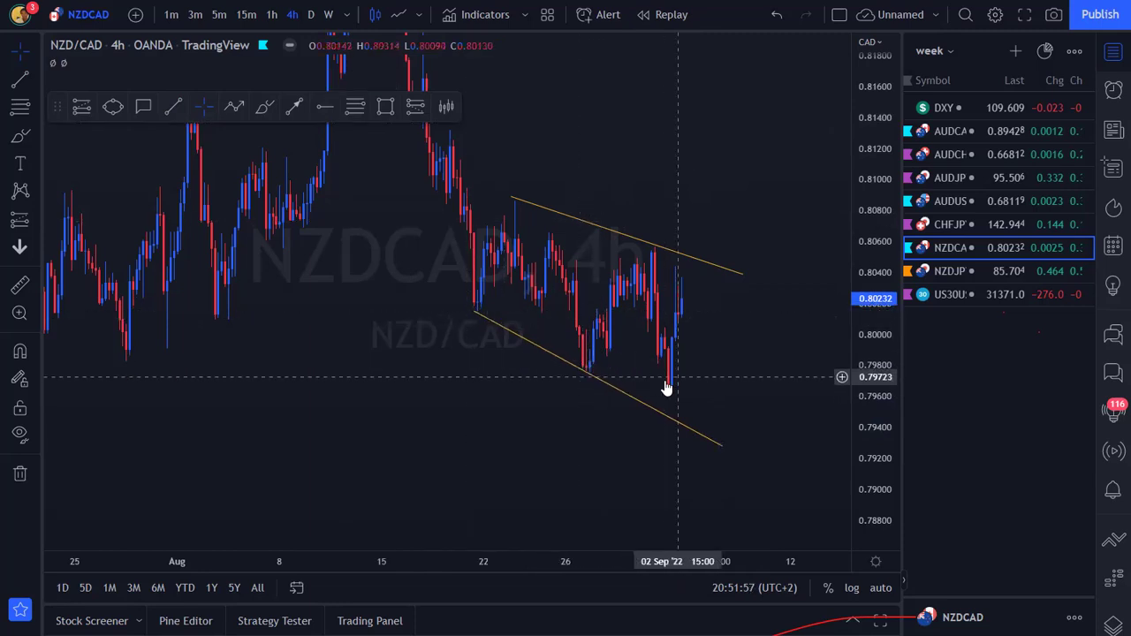
{"action": "left_click", "coordinate": [325, 107]}
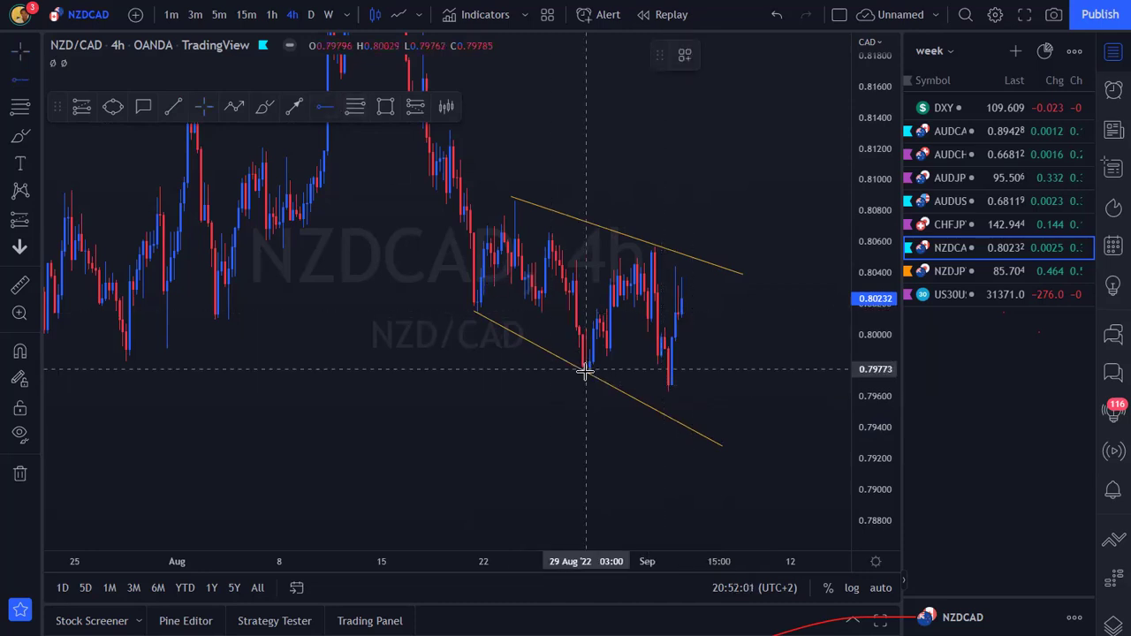
{"action": "left_click", "coordinate": [585, 371]}
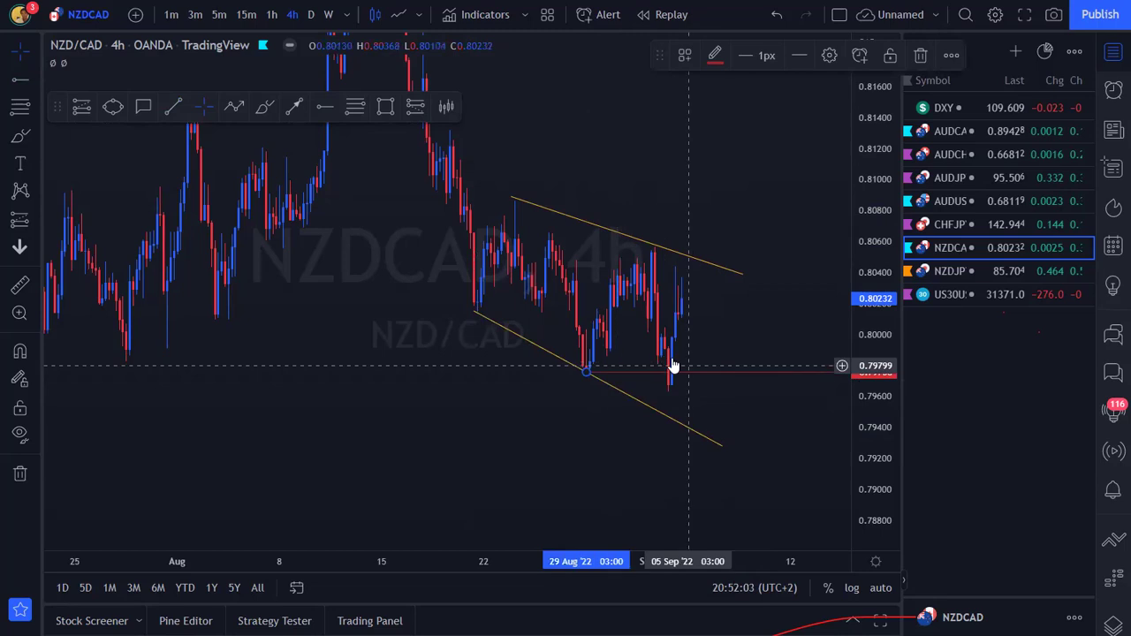
Sketch a brush path from the early September low to the upper trend line, down to the horizontal ray, and up to about 0.81.
{"action": "left_click", "coordinate": [267, 106]}
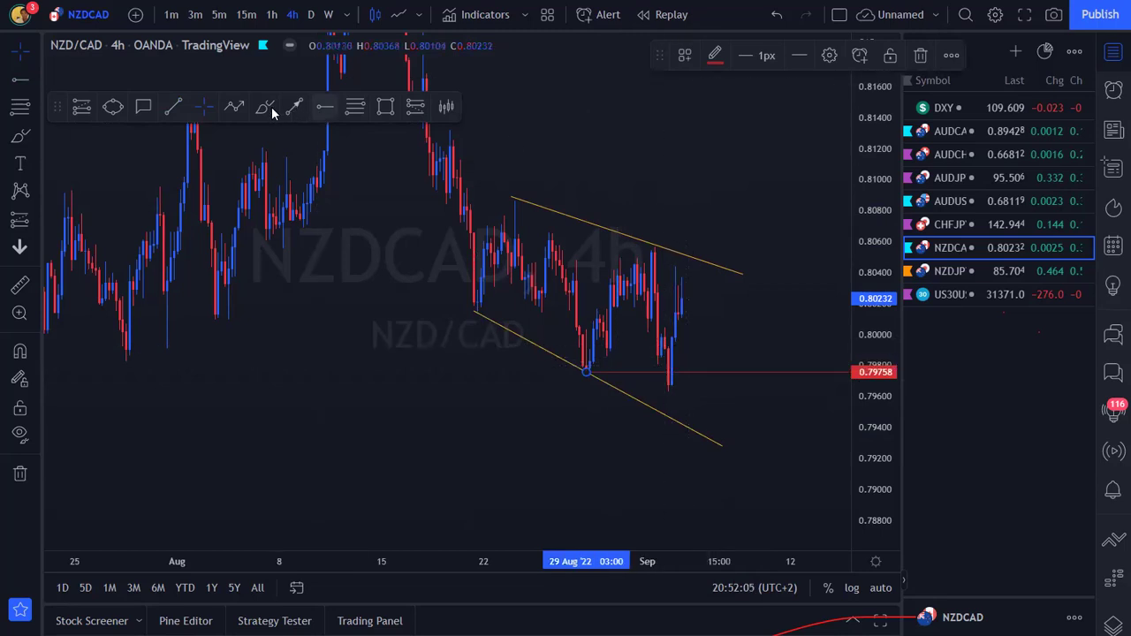
{"action": "mouse_move", "coordinate": [667, 387]}
{"action": "left_mouse_down"}
{"action": "mouse_move", "coordinate": [692, 273]}
{"action": "mouse_move", "coordinate": [661, 305]}
{"action": "mouse_move", "coordinate": [698, 297]}
{"action": "left_mouse_up"}
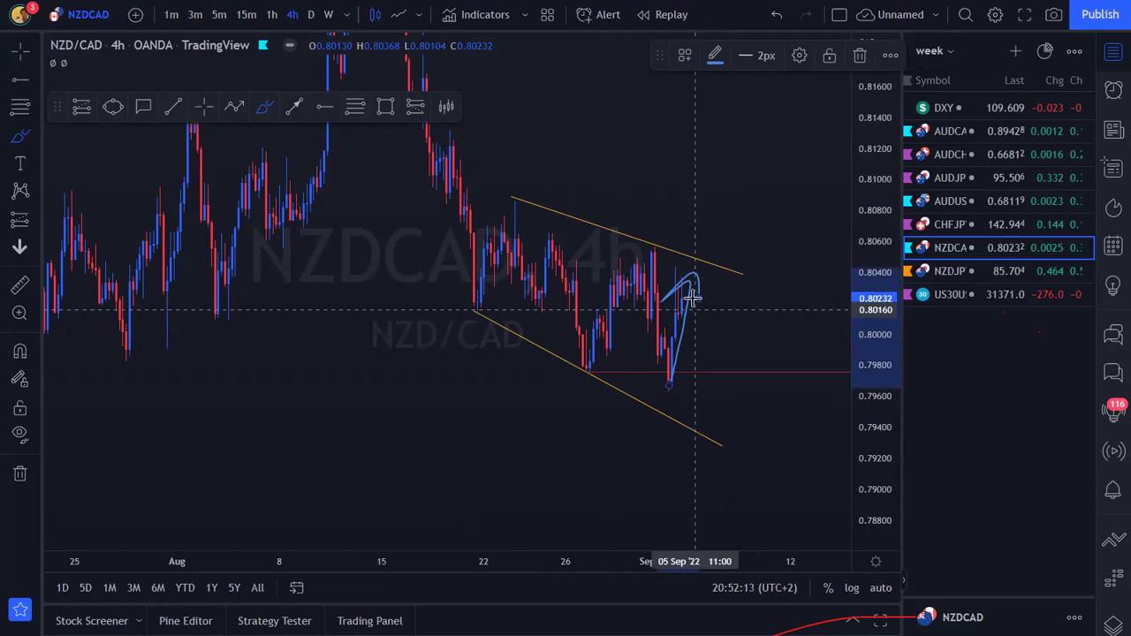
{"action": "mouse_move", "coordinate": [710, 332]}
{"action": "left_mouse_down"}
{"action": "mouse_move", "coordinate": [724, 325]}
{"action": "mouse_move", "coordinate": [727, 365]}
{"action": "mouse_move", "coordinate": [735, 359]}
{"action": "left_mouse_up"}
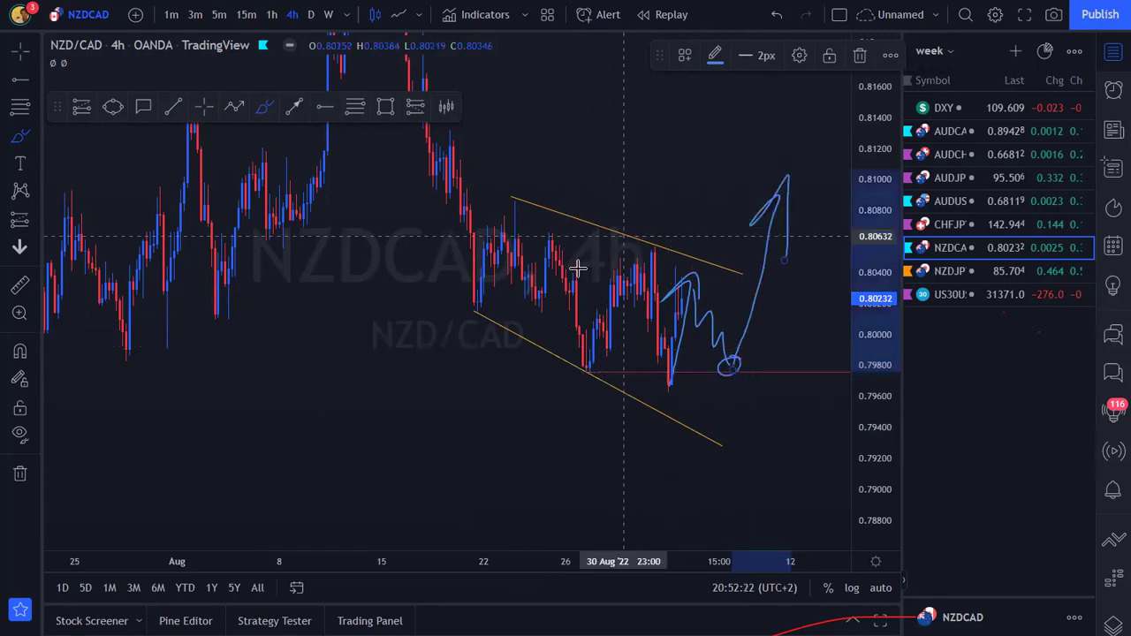
Circle the falling trend-line pattern with the brush, and loop a much larger stroke around the price action since May.
{"action": "left_click_drag", "start_coordinate": [576, 266], "coordinate": [546, 267]}
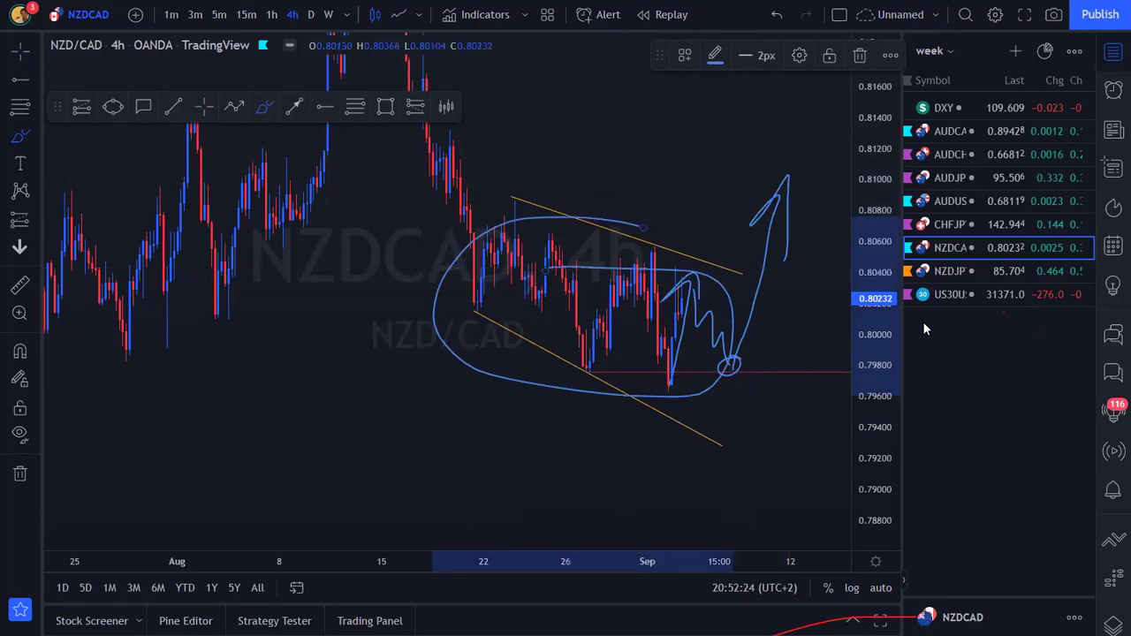
{"action": "scroll", "coordinate": [884, 180], "scroll_direction": "down", "scroll_amount": 5}
{"action": "left_click_drag", "start_coordinate": [883, 181], "coordinate": [884, 446]}
{"action": "mouse_move", "coordinate": [609, 106]}
{"action": "left_mouse_down"}
{"action": "mouse_move", "coordinate": [818, 464]}
{"action": "mouse_move", "coordinate": [699, 182]}
{"action": "left_mouse_up"}
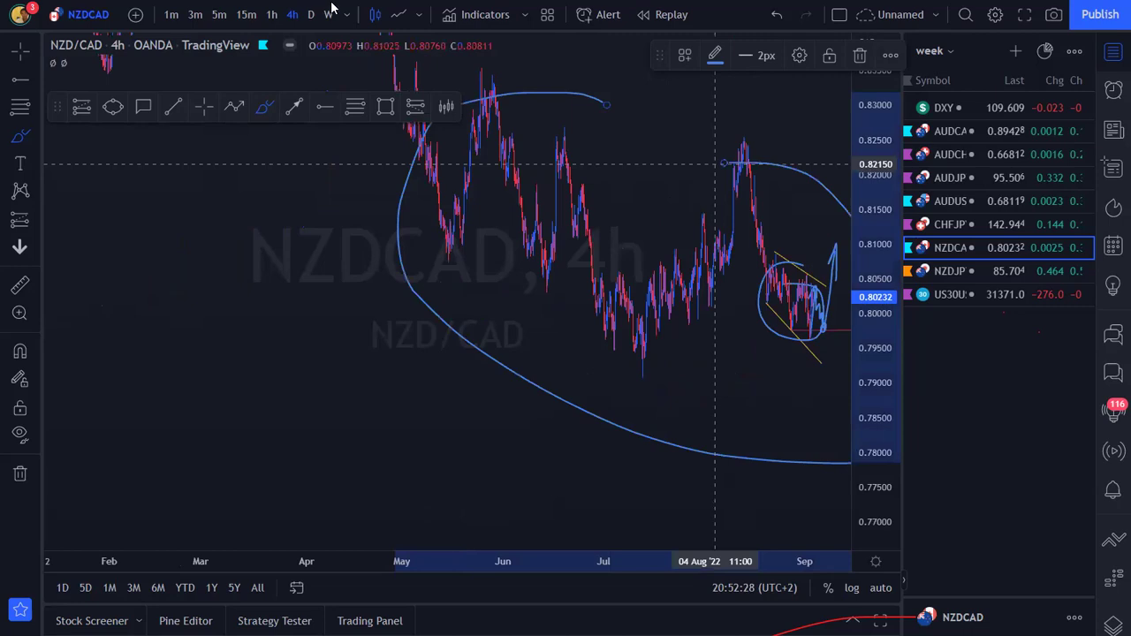
Switch NZDCAD to the weekly timeframe, circle the latest 2022 lows and underline the 2020 low near 0.80 with the brush.
{"action": "left_click_drag", "start_coordinate": [882, 172], "coordinate": [880, 489]}
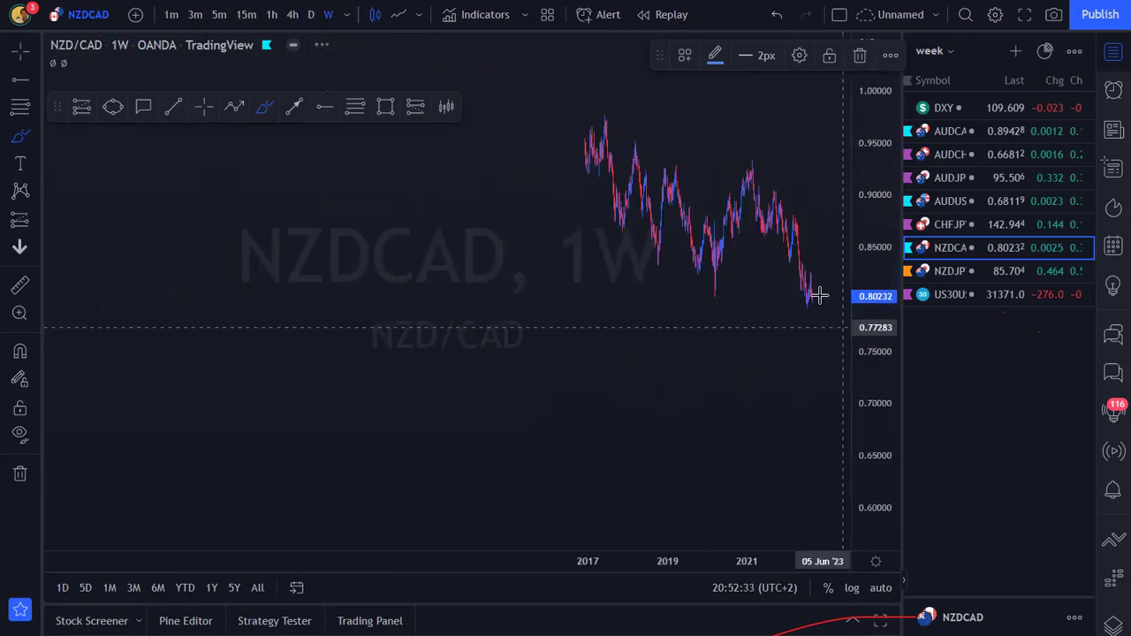
{"action": "scroll", "coordinate": [548, 542], "scroll_direction": "up", "scroll_amount": 5}
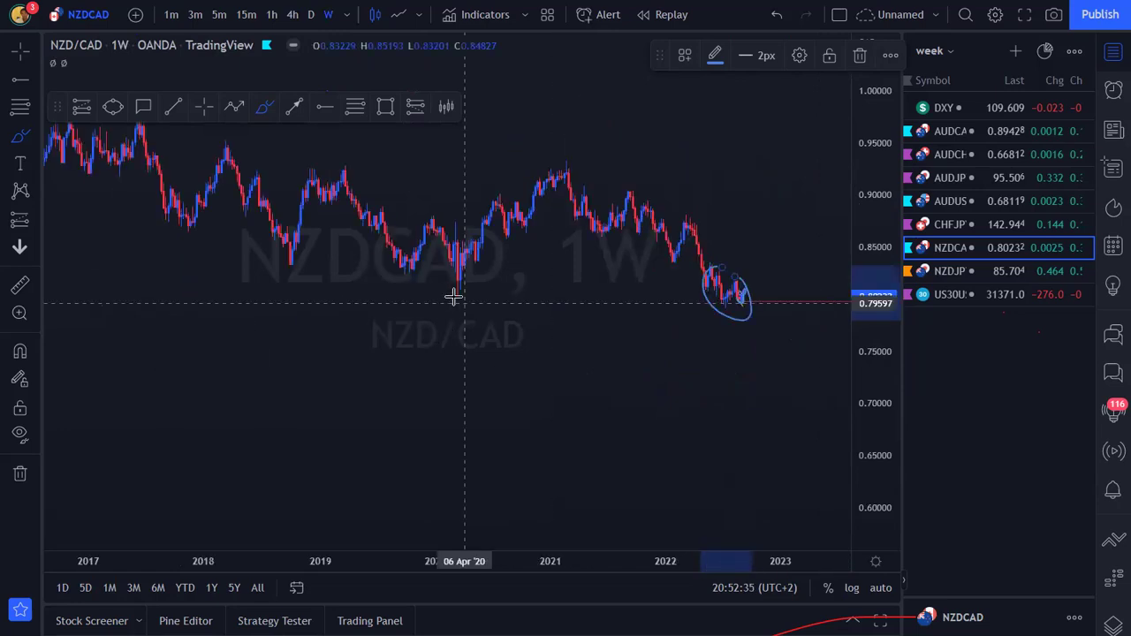
{"action": "left_click_drag", "start_coordinate": [454, 298], "coordinate": [621, 296]}
Sketch falling brush lines along the weekly highs from 2017 and along the weekly lows from 2015.
{"action": "left_click_drag", "start_coordinate": [535, 556], "coordinate": [906, 455]}
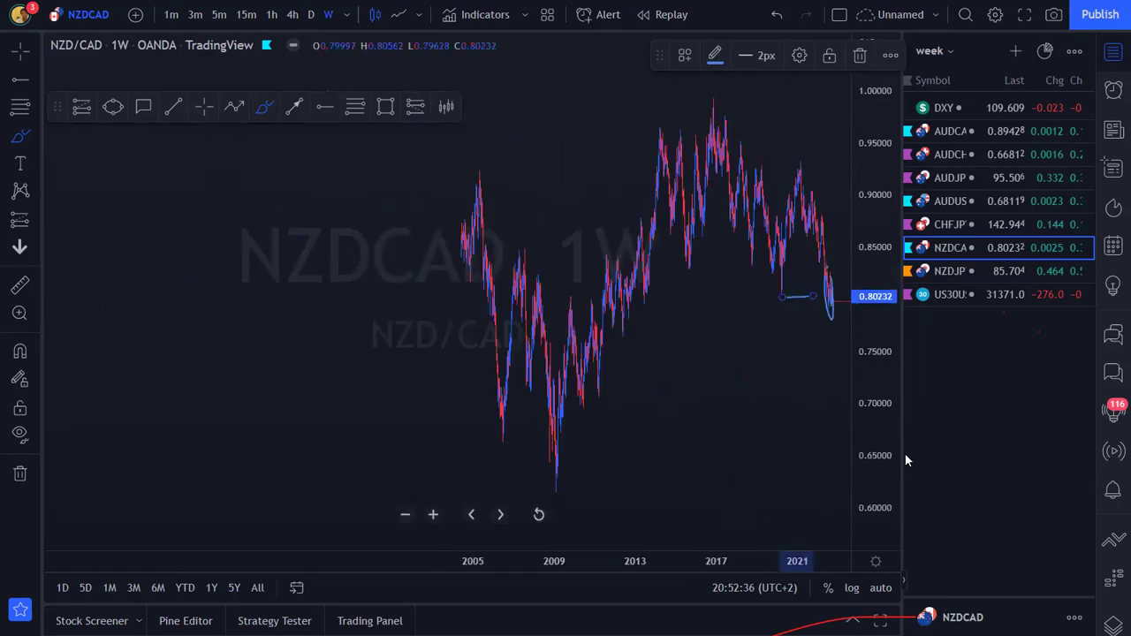
{"action": "left_click_drag", "start_coordinate": [729, 103], "coordinate": [849, 300]}
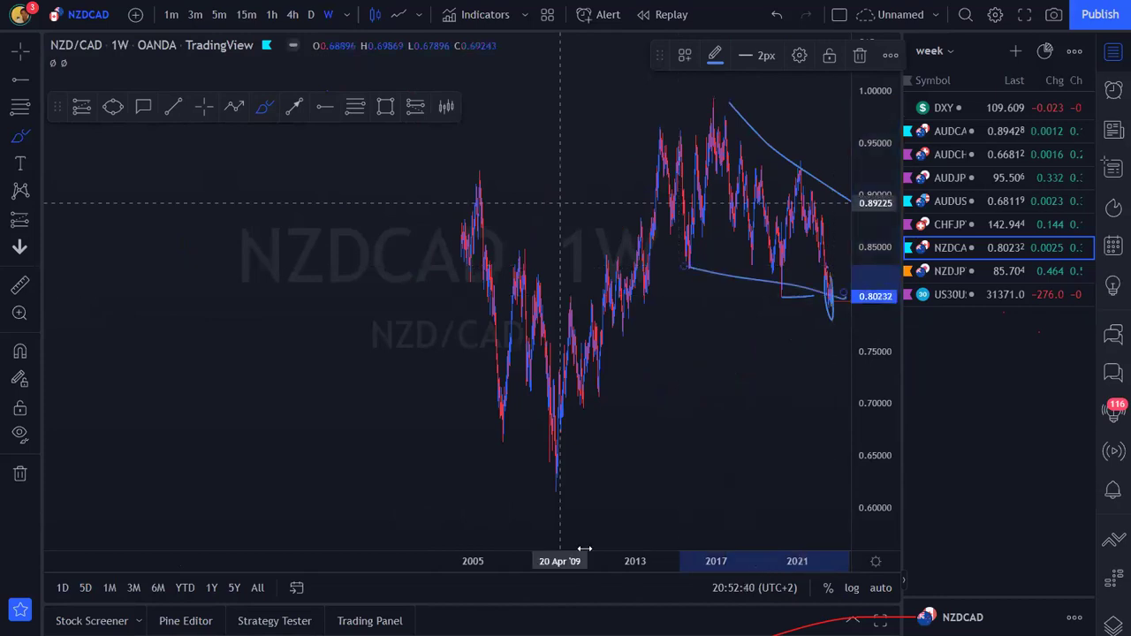
{"action": "scroll", "coordinate": [588, 530], "scroll_direction": "up", "scroll_amount": 4}
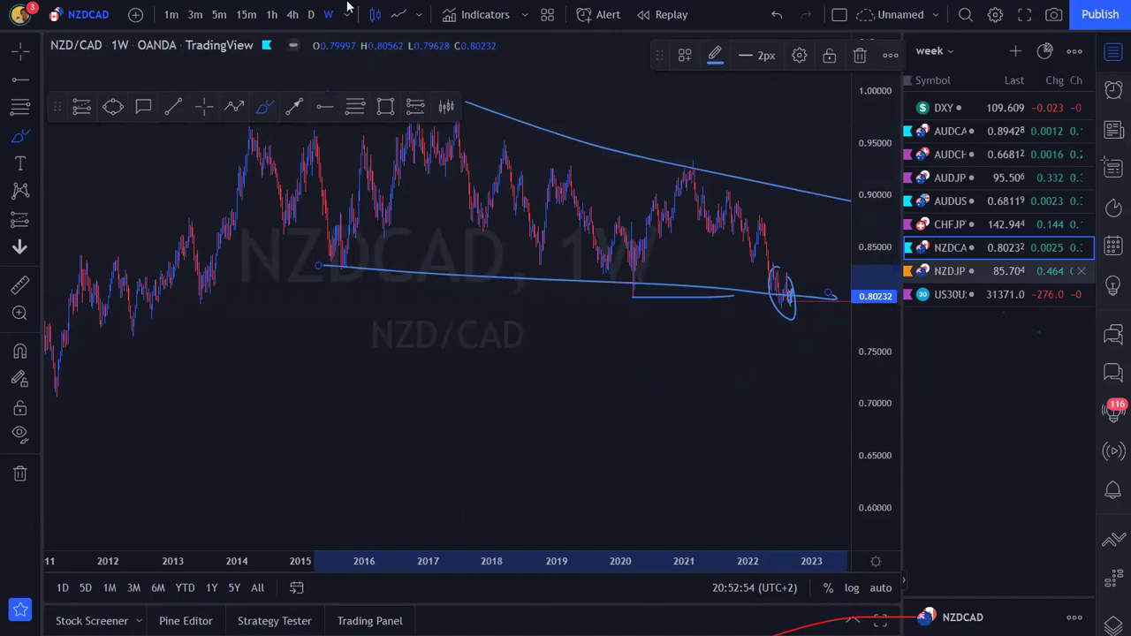
Return NZDCAD to the 4h timeframe and review the sketched bullish projection.
{"action": "left_click", "coordinate": [292, 15]}
{"action": "left_click_drag", "start_coordinate": [871, 467], "coordinate": [833, 195]}
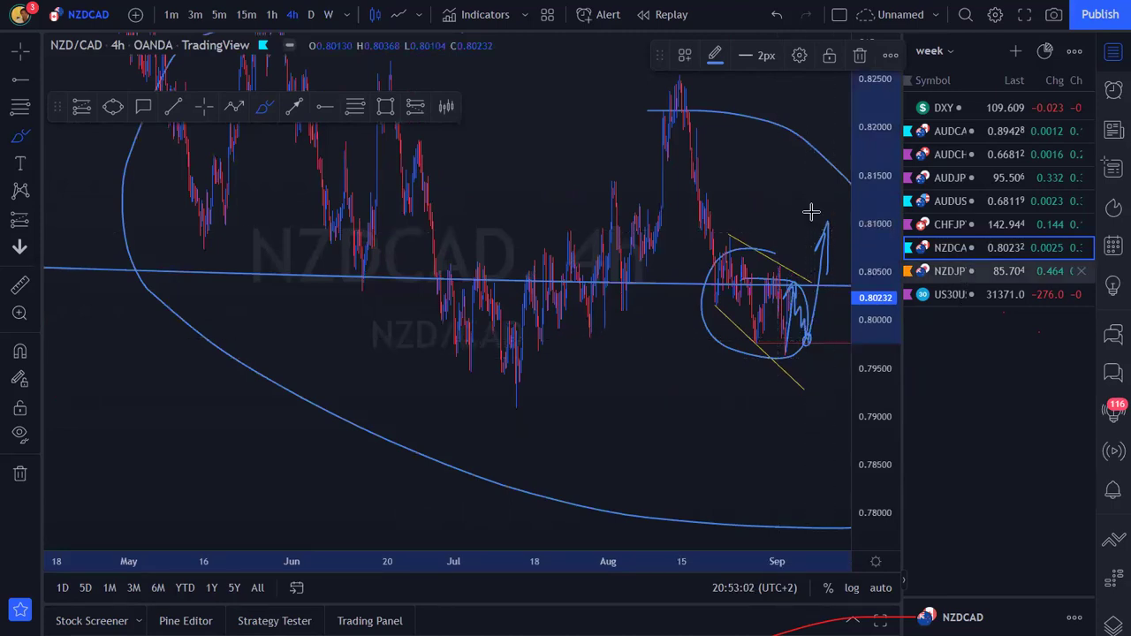
Open NZDJPY's 4h chart and sketch a brush zigzag from the early 2022 low through the narrowing swings to September.
{"action": "key", "text": "Down"}
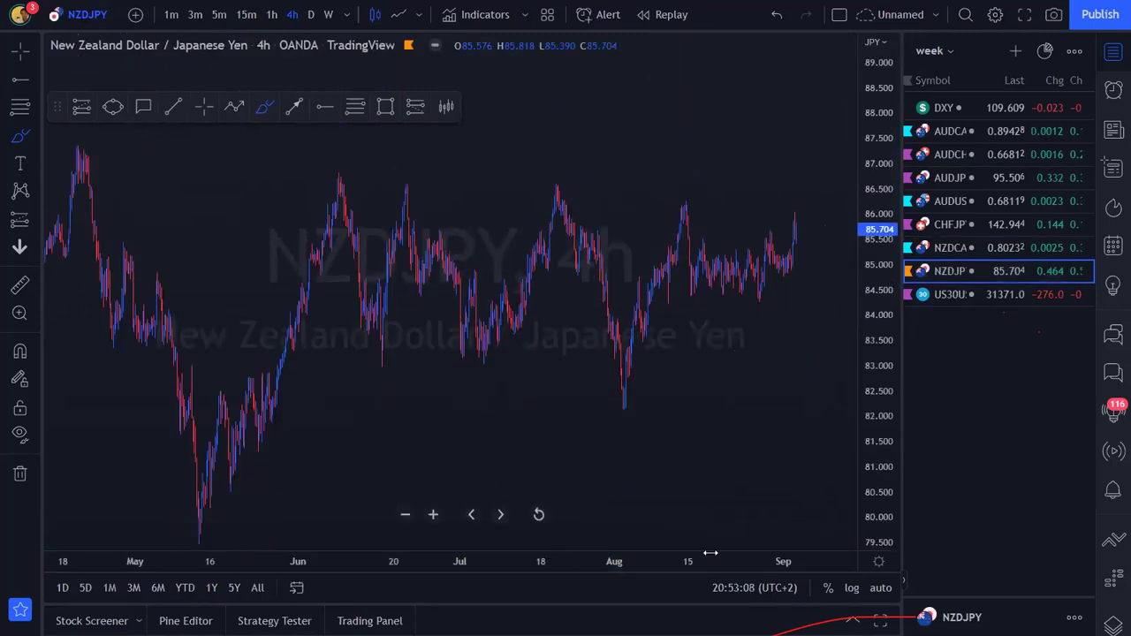
{"action": "scroll", "coordinate": [711, 553], "scroll_direction": "down", "scroll_amount": 5}
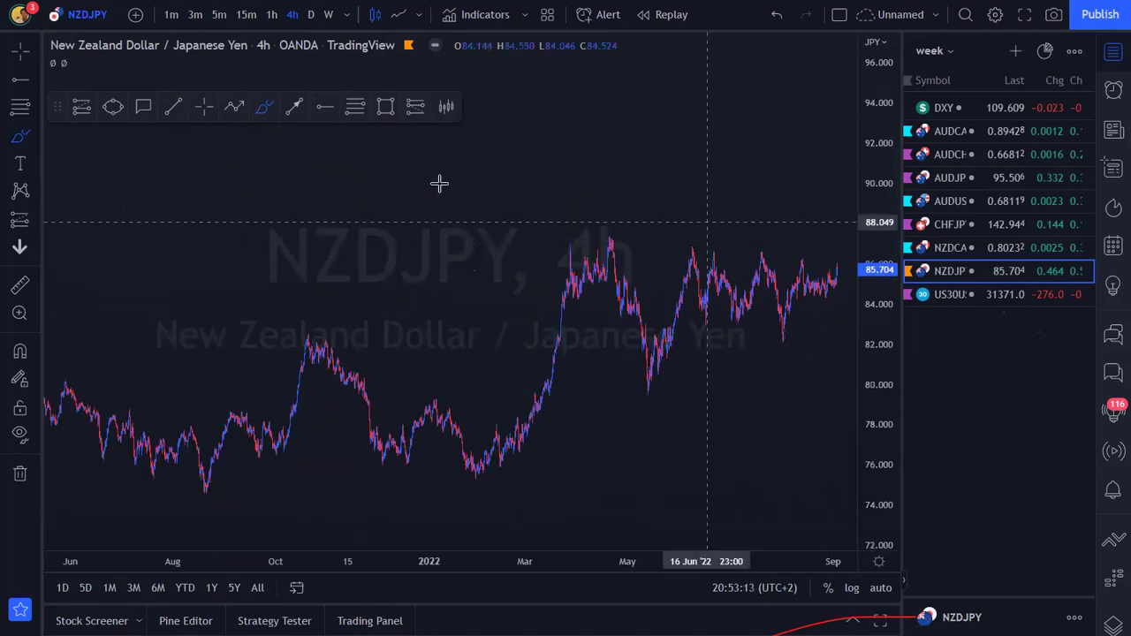
{"action": "left_click", "coordinate": [265, 108]}
{"action": "left_click", "coordinate": [478, 488]}
{"action": "left_click", "coordinate": [505, 398]}
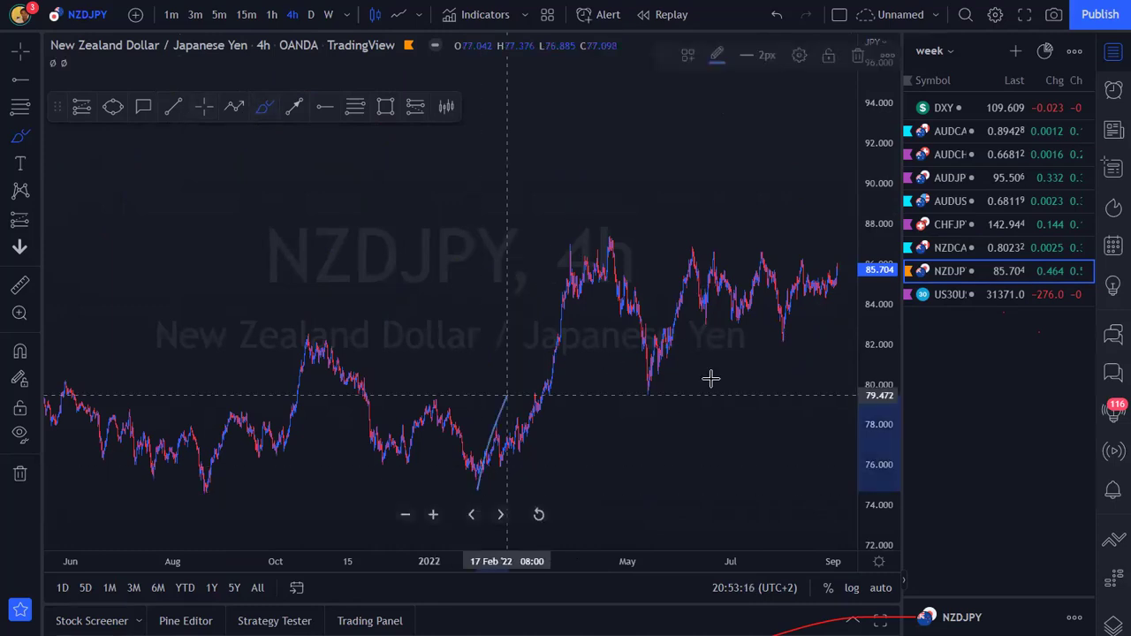
{"action": "left_click_drag", "start_coordinate": [477, 488], "coordinate": [829, 279]}
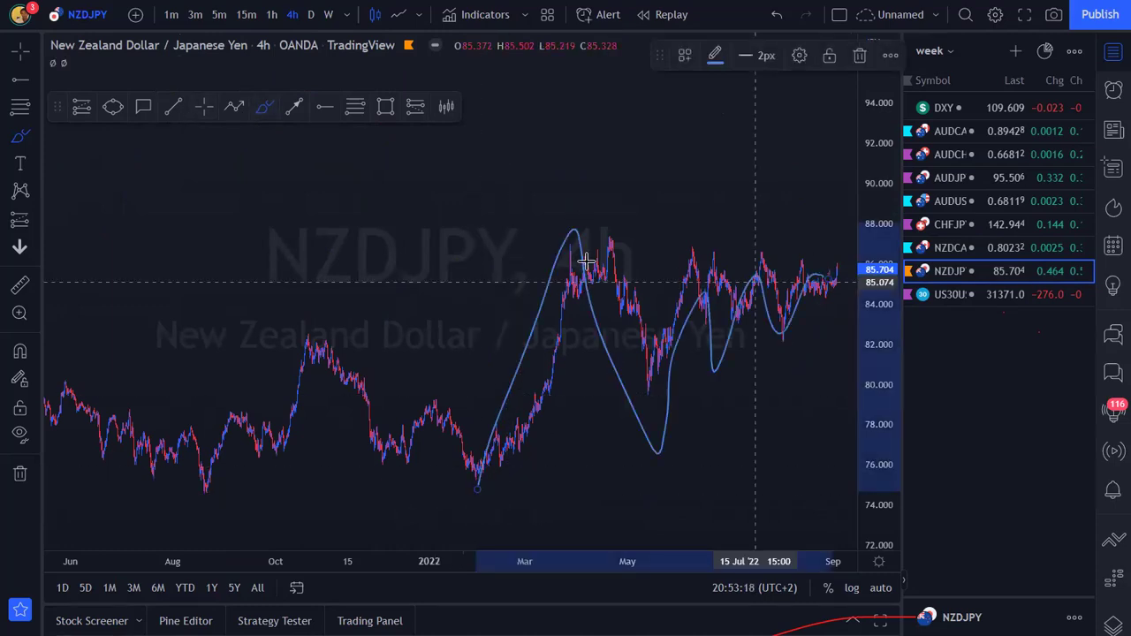
Mark NZDJPY's narrowing ranges with pairs of horizontal brush lines, from about 87 and 79.7 down to about 86 and 84.5.
{"action": "left_click_drag", "start_coordinate": [594, 240], "coordinate": [833, 241]}
{"action": "left_click_drag", "start_coordinate": [644, 391], "coordinate": [845, 388]}
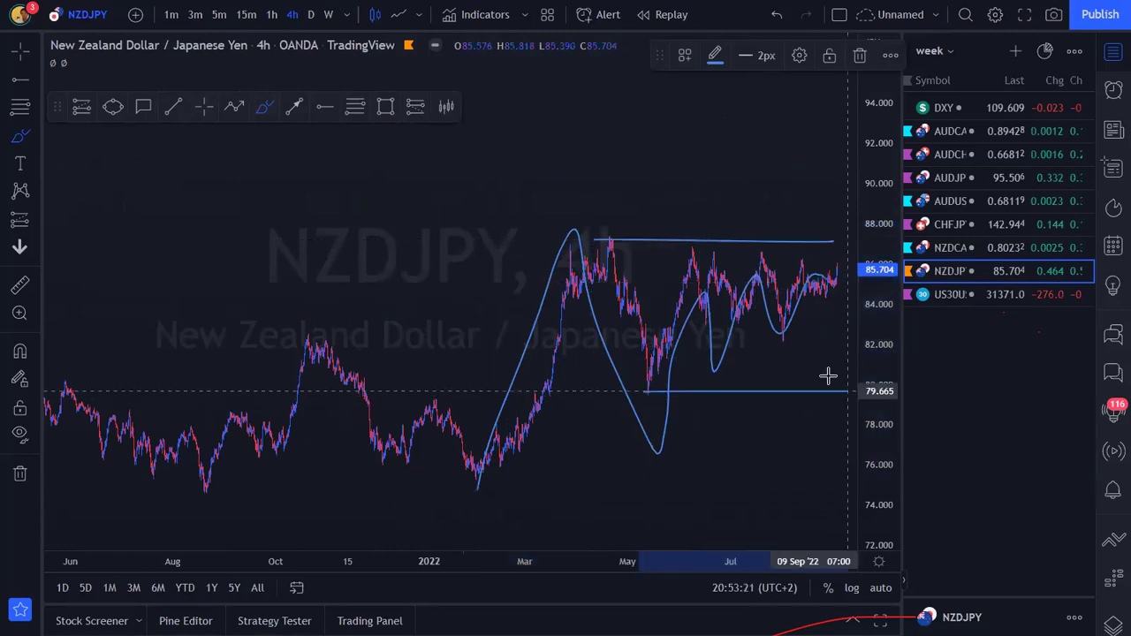
{"action": "left_click_drag", "start_coordinate": [693, 248], "coordinate": [849, 243]}
{"action": "left_click_drag", "start_coordinate": [696, 337], "coordinate": [856, 335]}
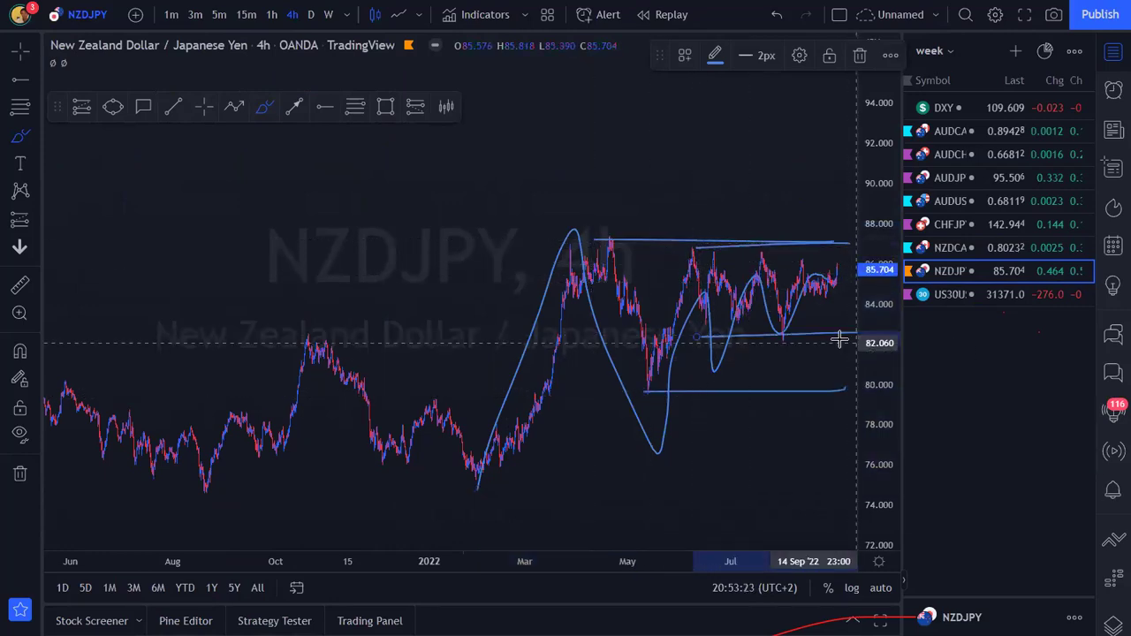
{"action": "left_click_drag", "start_coordinate": [776, 341], "coordinate": [850, 339]}
{"action": "mouse_move", "coordinate": [761, 256]}
{"action": "left_mouse_down"}
{"action": "mouse_move", "coordinate": [845, 250]}
{"action": "mouse_move", "coordinate": [857, 264]}
{"action": "left_mouse_up"}
{"action": "left_click_drag", "start_coordinate": [807, 294], "coordinate": [850, 294]}
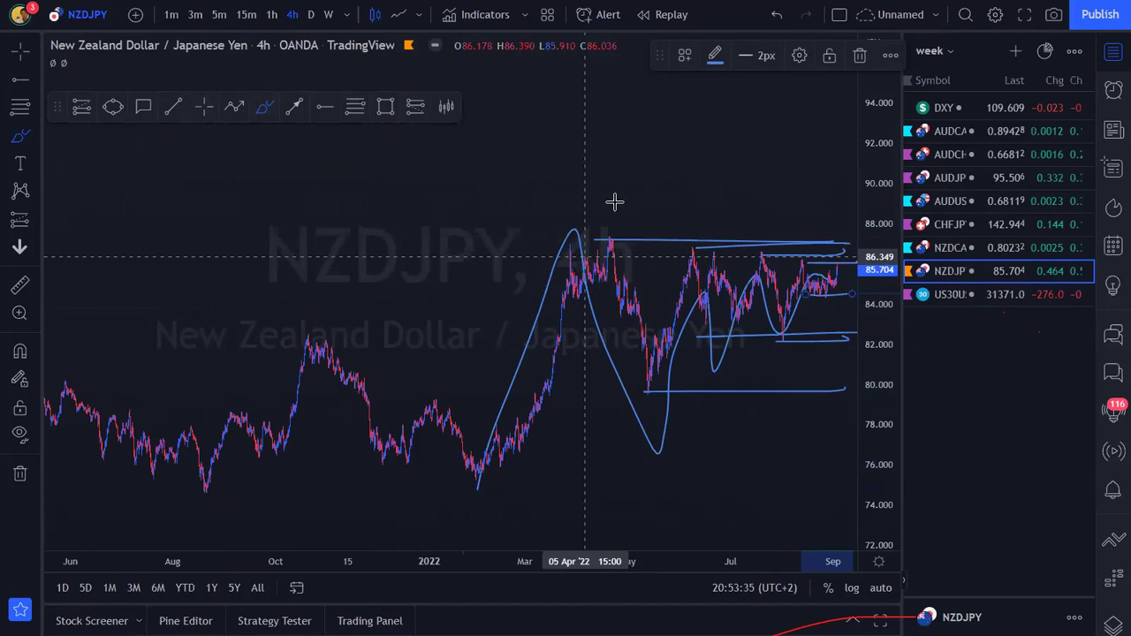
Sketch crossing brush strokes over NZDJPY's range, one falling from about 89 to 83 and one between about 87 and 81.
{"action": "left_click_drag", "start_coordinate": [616, 205], "coordinate": [736, 320]}
{"action": "left_click_drag", "start_coordinate": [758, 244], "coordinate": [583, 361]}
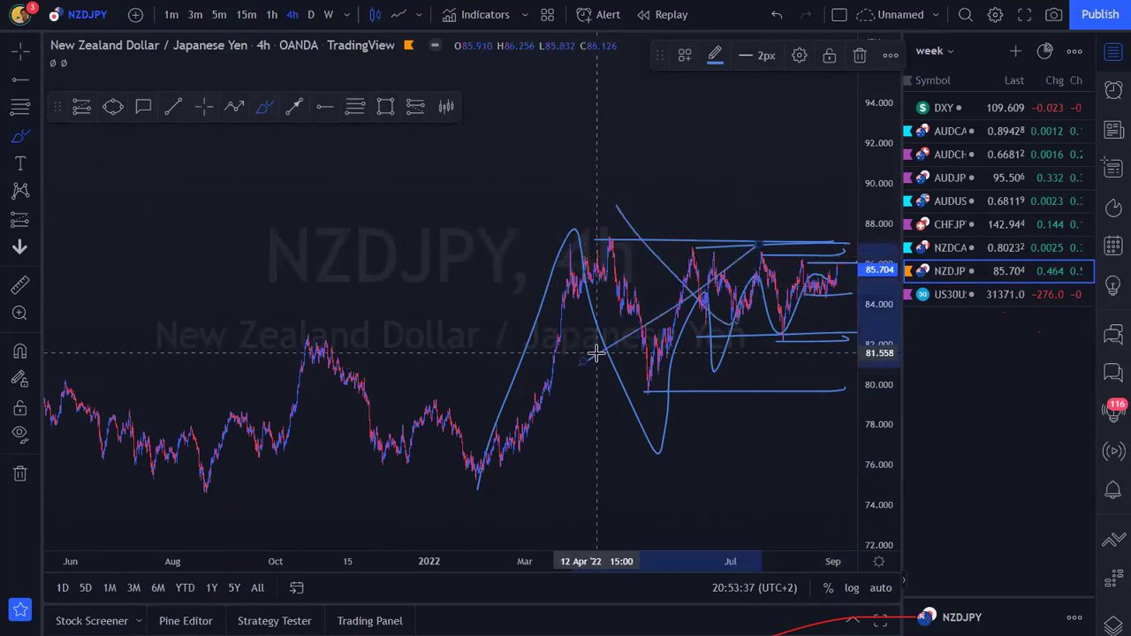
{"action": "left_click", "coordinate": [736, 331]}
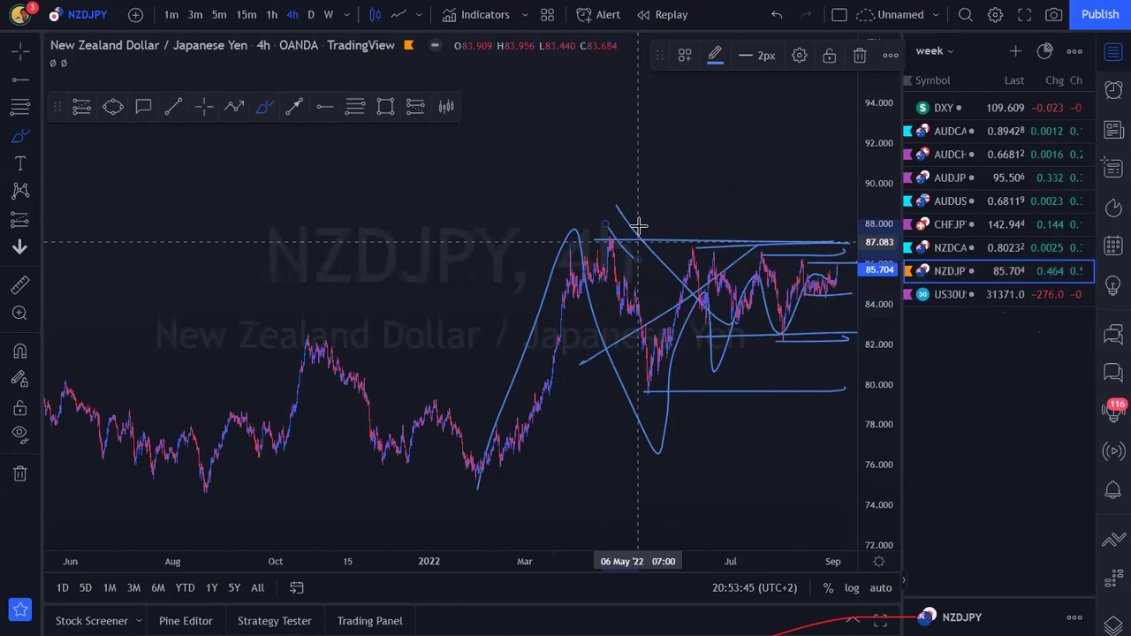
Mark NZDJPY's May 2022 low near 79.7 with a small cross of two short brush strokes.
{"action": "left_click_drag", "start_coordinate": [673, 378], "coordinate": [710, 411]}
{"action": "left_click_drag", "start_coordinate": [706, 382], "coordinate": [675, 404]}
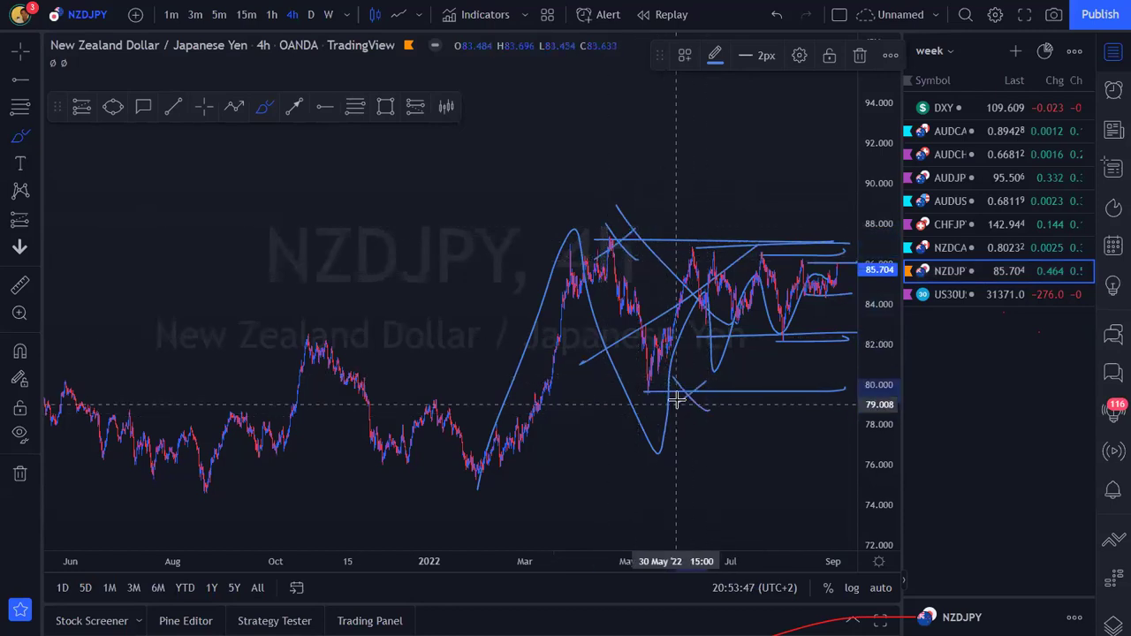
Open US30USD's daily chart and draw falling trend lines along the highs from January 2022 and the lows from December 2021.
{"action": "key", "text": "Down"}
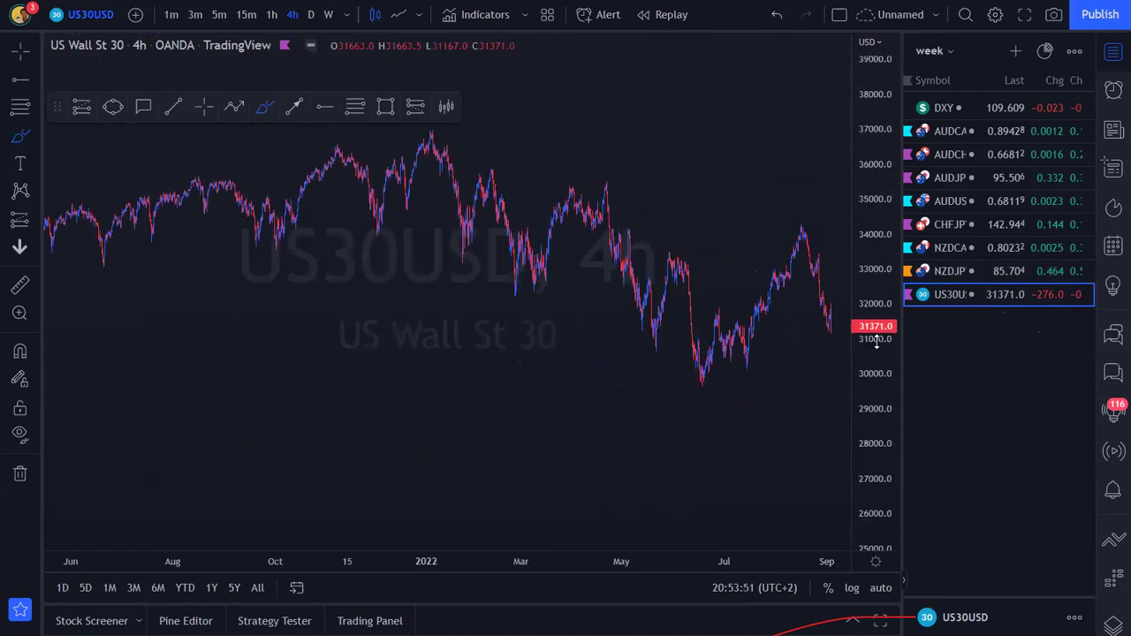
{"action": "left_click", "coordinate": [308, 13]}
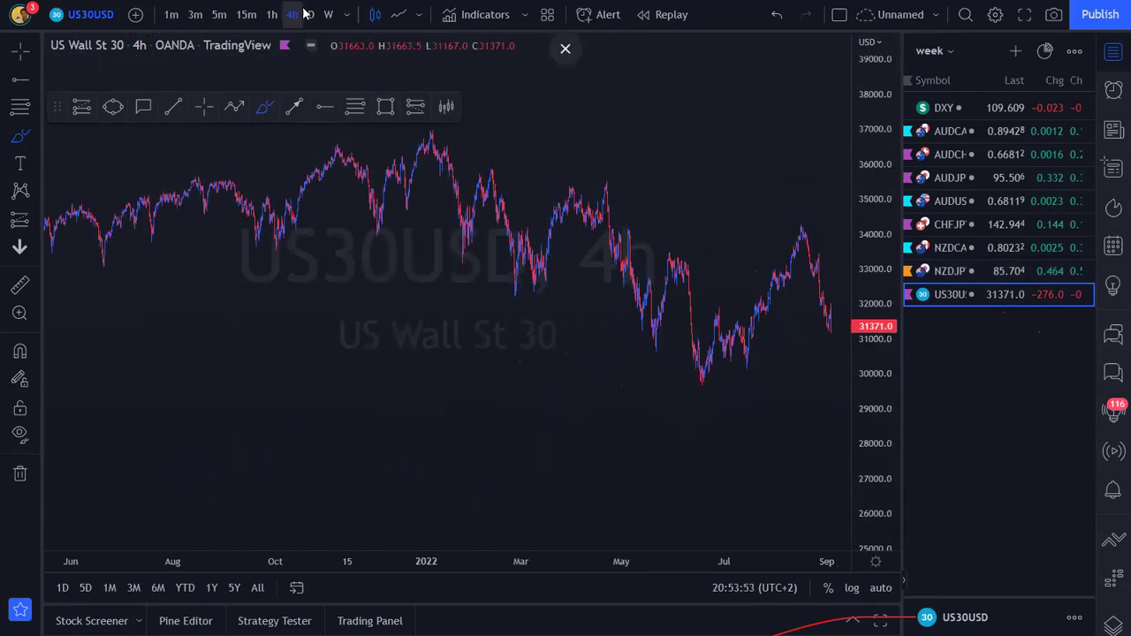
{"action": "mouse_move", "coordinate": [383, 559]}
{"action": "left_mouse_down"}
{"action": "mouse_move", "coordinate": [681, 563]}
{"action": "mouse_move", "coordinate": [734, 552]}
{"action": "mouse_move", "coordinate": [575, 570]}
{"action": "mouse_move", "coordinate": [604, 569]}
{"action": "left_mouse_up"}
{"action": "left_click", "coordinate": [173, 106]}
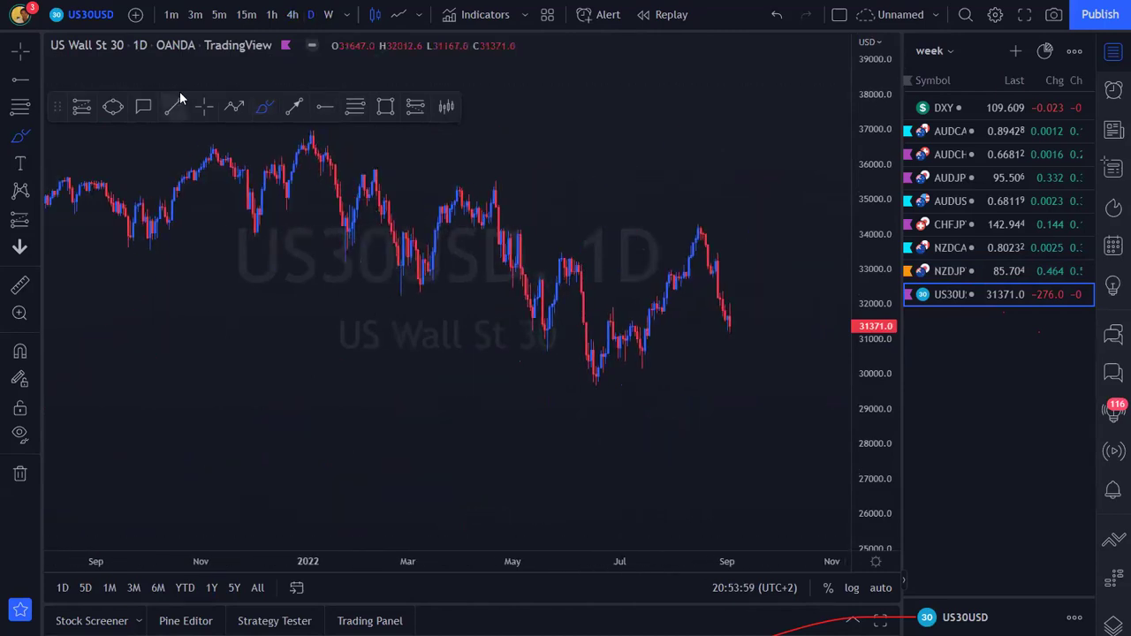
{"action": "left_click", "coordinate": [311, 130]}
{"action": "left_click", "coordinate": [748, 244]}
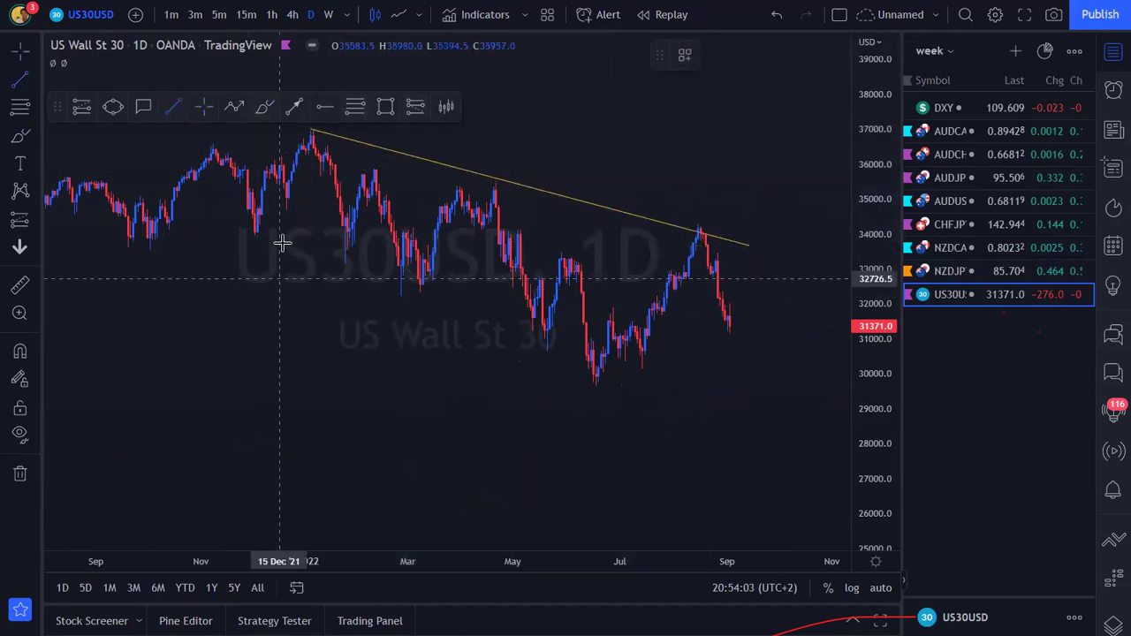
{"action": "left_click", "coordinate": [253, 234]}
{"action": "left_click", "coordinate": [736, 447]}
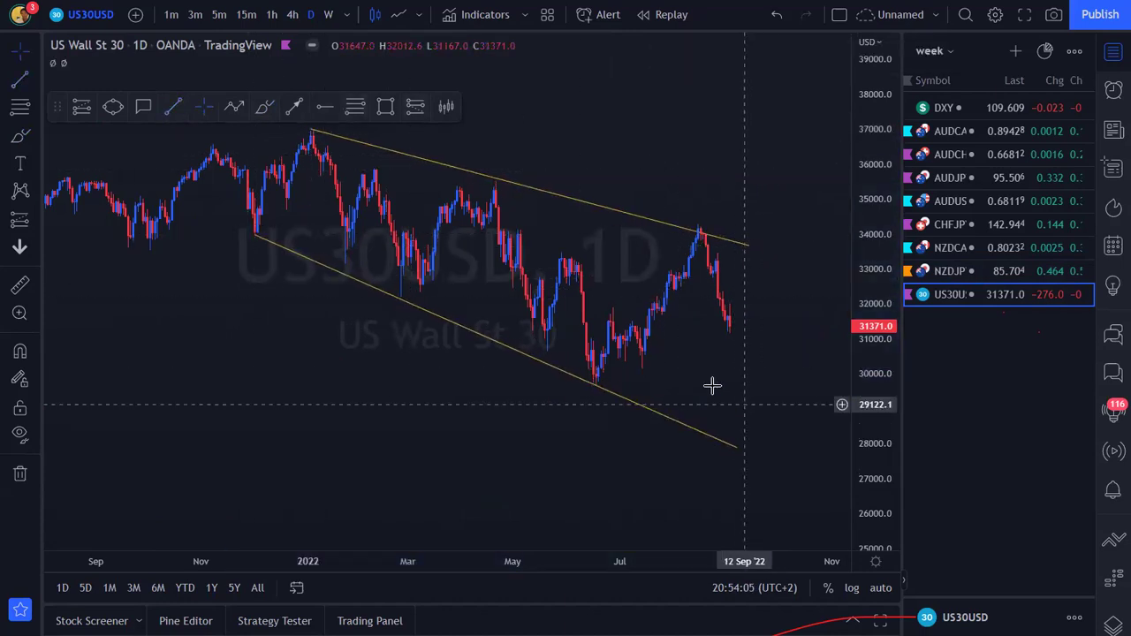
Place a horizontal ray at about 30,635 from US30USD's May 2022 low.
{"action": "left_click", "coordinate": [326, 108]}
{"action": "left_click", "coordinate": [524, 343]}
{"action": "left_click_drag", "start_coordinate": [571, 302], "coordinate": [458, 384]}
{"action": "left_click_drag", "start_coordinate": [862, 394], "coordinate": [863, 225]}
{"action": "left_click_drag", "start_coordinate": [815, 382], "coordinate": [858, 336]}
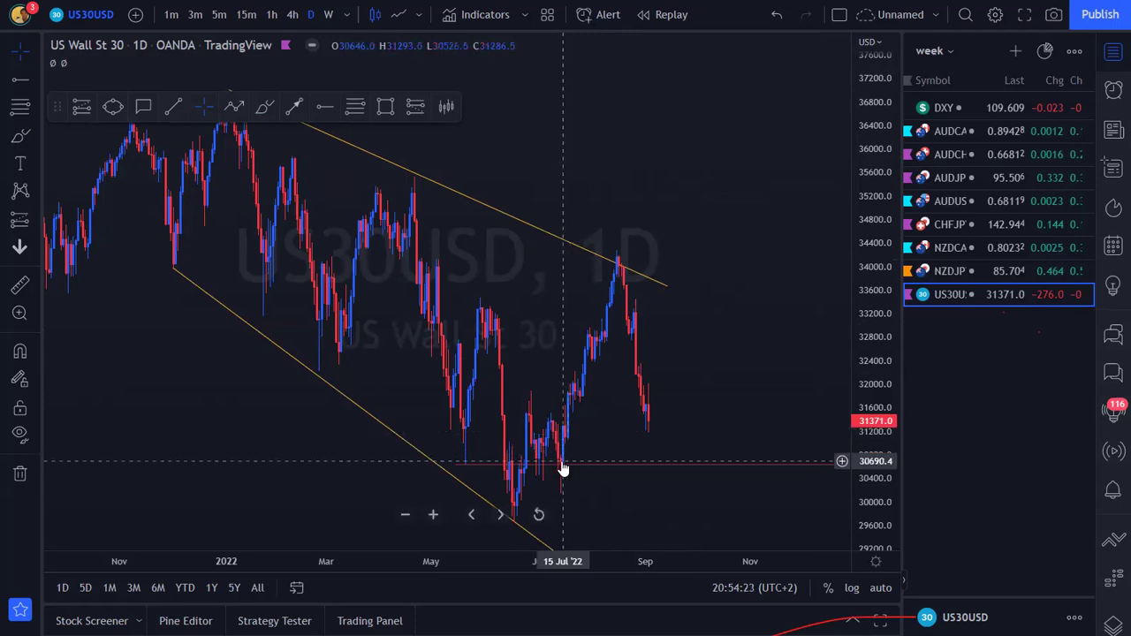
Sketch brush marks over US30USD's June high and July–August rise, with small crosses at the August high and on the horizontal ray.
{"action": "left_click_drag", "start_coordinate": [544, 562], "coordinate": [376, 563]}
{"action": "left_click", "coordinate": [265, 107]}
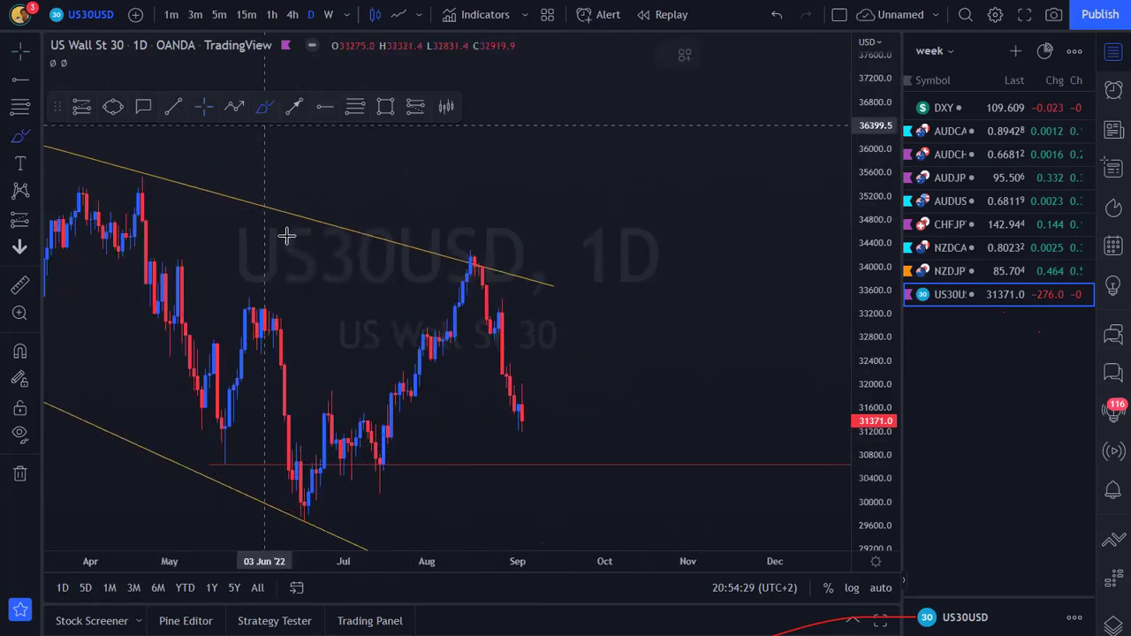
{"action": "left_click_drag", "start_coordinate": [212, 285], "coordinate": [307, 285]}
{"action": "mouse_move", "coordinate": [378, 470]}
{"action": "left_mouse_down"}
{"action": "mouse_move", "coordinate": [441, 329]}
{"action": "mouse_move", "coordinate": [469, 380]}
{"action": "mouse_move", "coordinate": [468, 368]}
{"action": "left_mouse_up"}
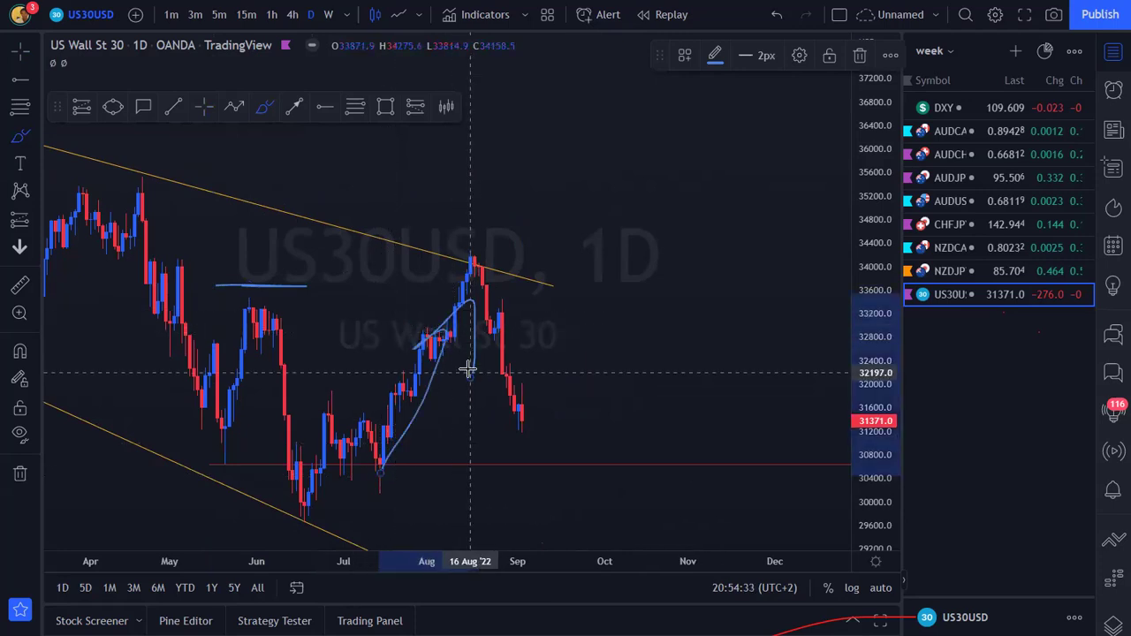
{"action": "mouse_move", "coordinate": [297, 314]}
{"action": "left_mouse_down"}
{"action": "mouse_move", "coordinate": [330, 323]}
{"action": "mouse_move", "coordinate": [301, 368]}
{"action": "left_mouse_up"}
{"action": "mouse_move", "coordinate": [455, 254]}
{"action": "left_mouse_down"}
{"action": "mouse_move", "coordinate": [474, 273]}
{"action": "mouse_move", "coordinate": [443, 274]}
{"action": "left_mouse_up"}
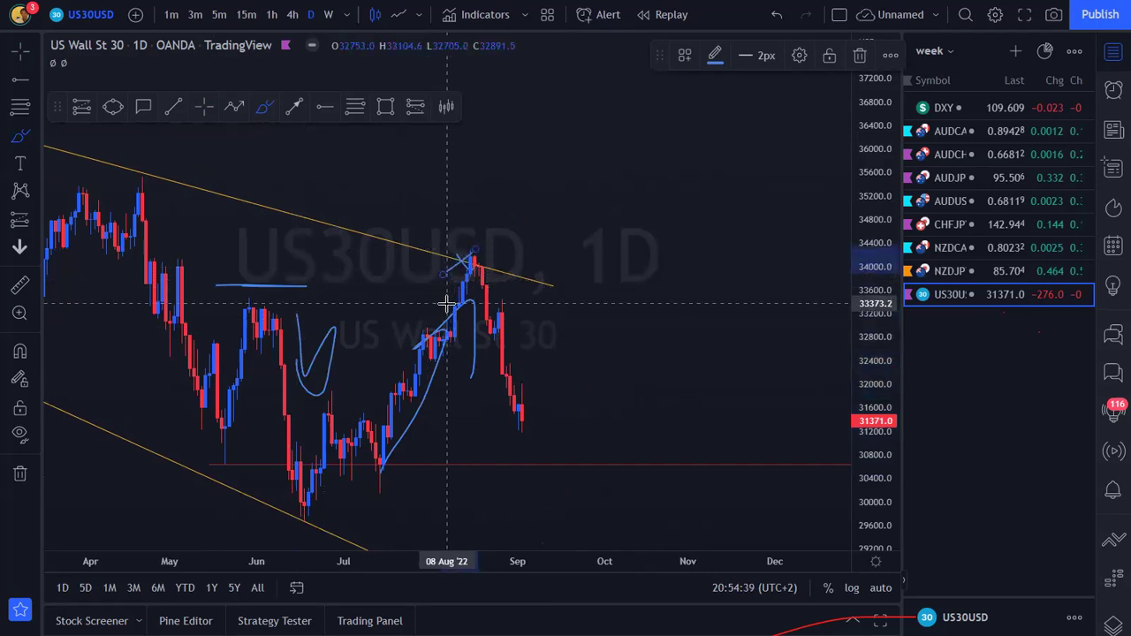
{"action": "mouse_move", "coordinate": [516, 453]}
{"action": "left_mouse_down"}
{"action": "mouse_move", "coordinate": [530, 473]}
{"action": "mouse_move", "coordinate": [516, 470]}
{"action": "left_mouse_up"}
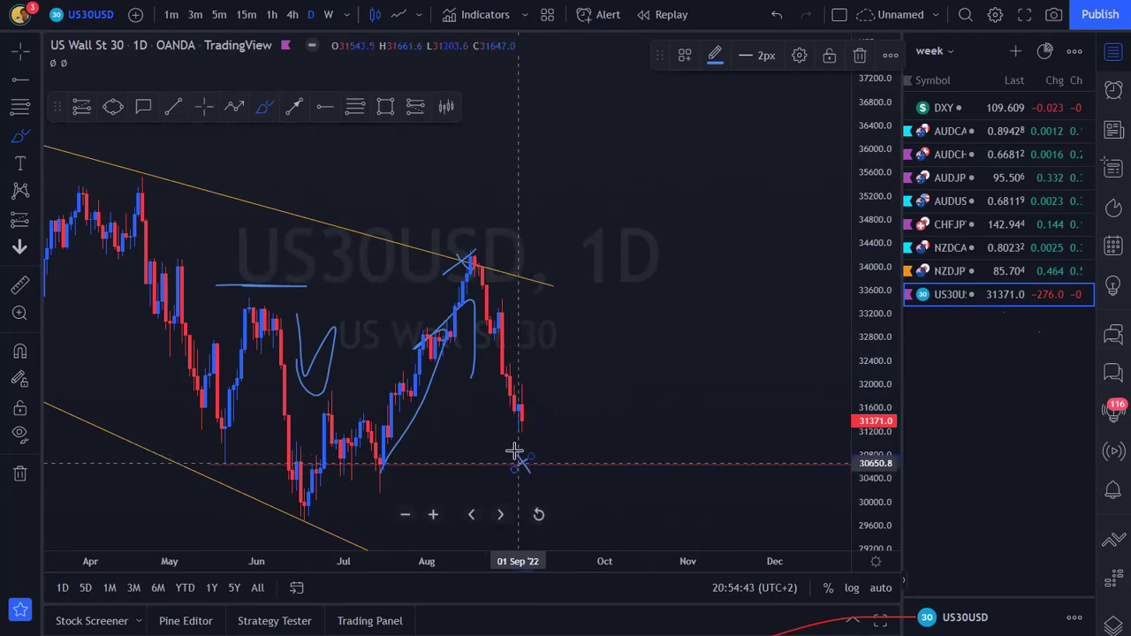
Undo the brush marks sketched on US30USD's daily chart.
{"action": "key", "text": "ctrl+z"}
{"action": "key", "text": "ctrl+z"}
{"action": "key", "text": "ctrl+z"}
{"action": "key", "text": "ctrl+z"}
{"action": "key", "text": "ctrl+z"}
{"action": "key", "text": "ctrl+z"}
{"action": "key", "text": "ctrl+z"}
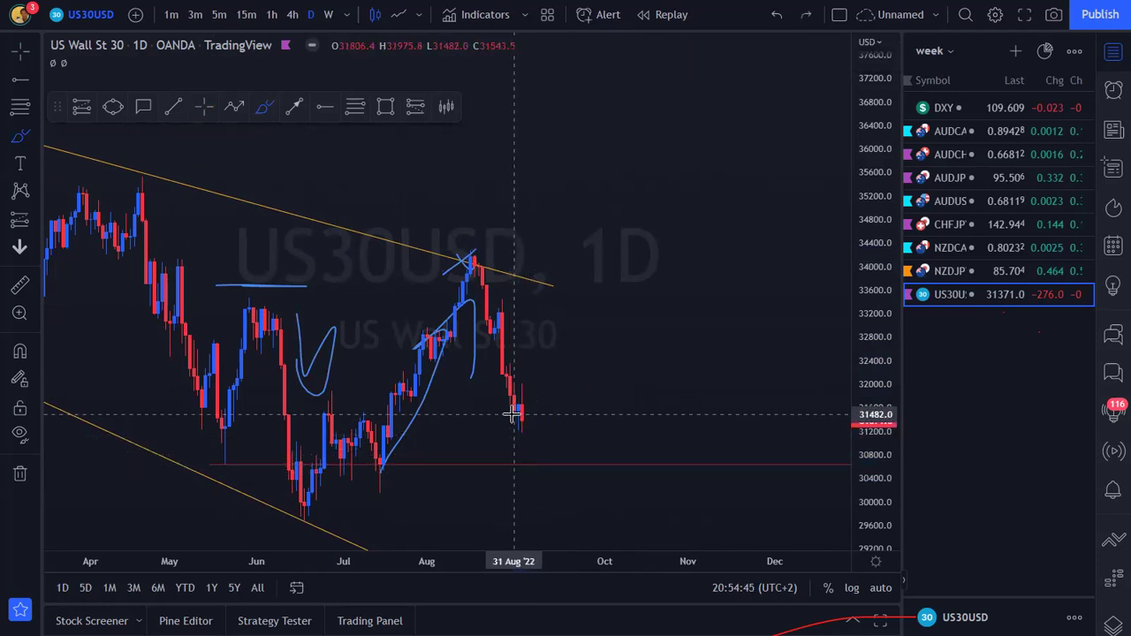
Switch US30USD to the 4h timeframe and examine the decline from the upper trend line toward the horizontal ray.
{"action": "scroll", "coordinate": [500, 403], "scroll_direction": "up", "scroll_amount": 2}
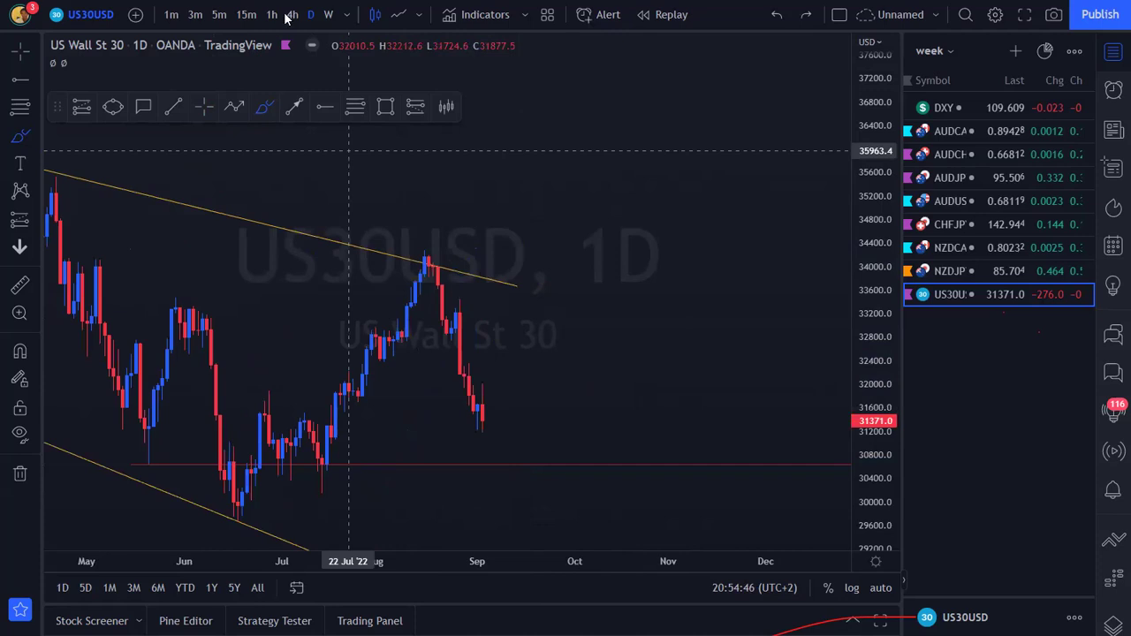
{"action": "left_click_drag", "start_coordinate": [461, 570], "coordinate": [750, 535]}
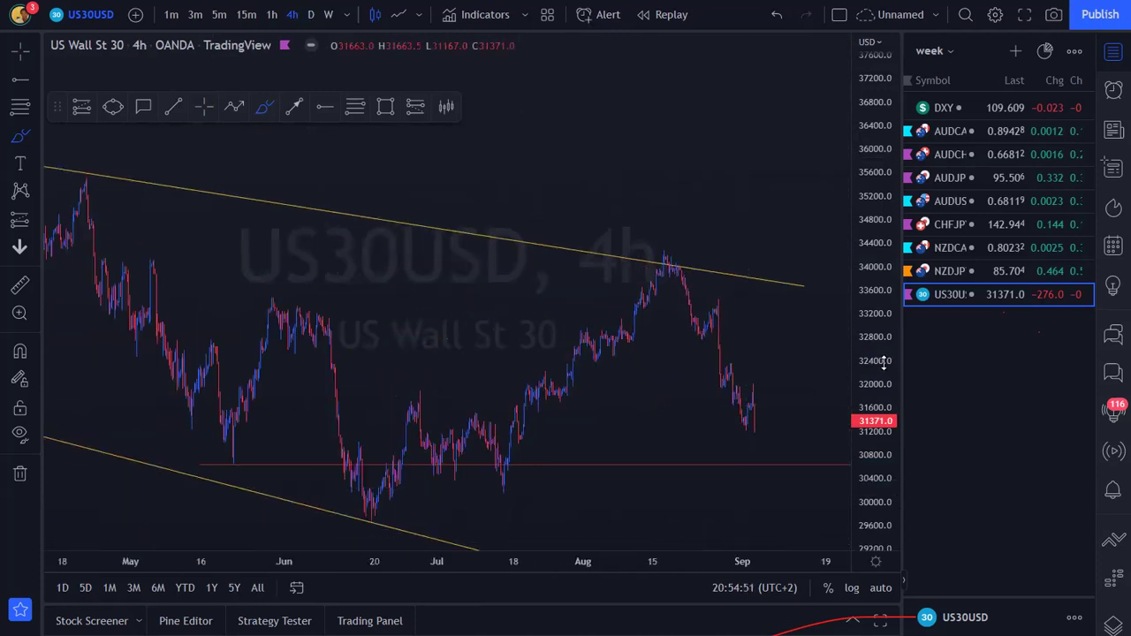
{"action": "left_click_drag", "start_coordinate": [867, 374], "coordinate": [890, 316]}
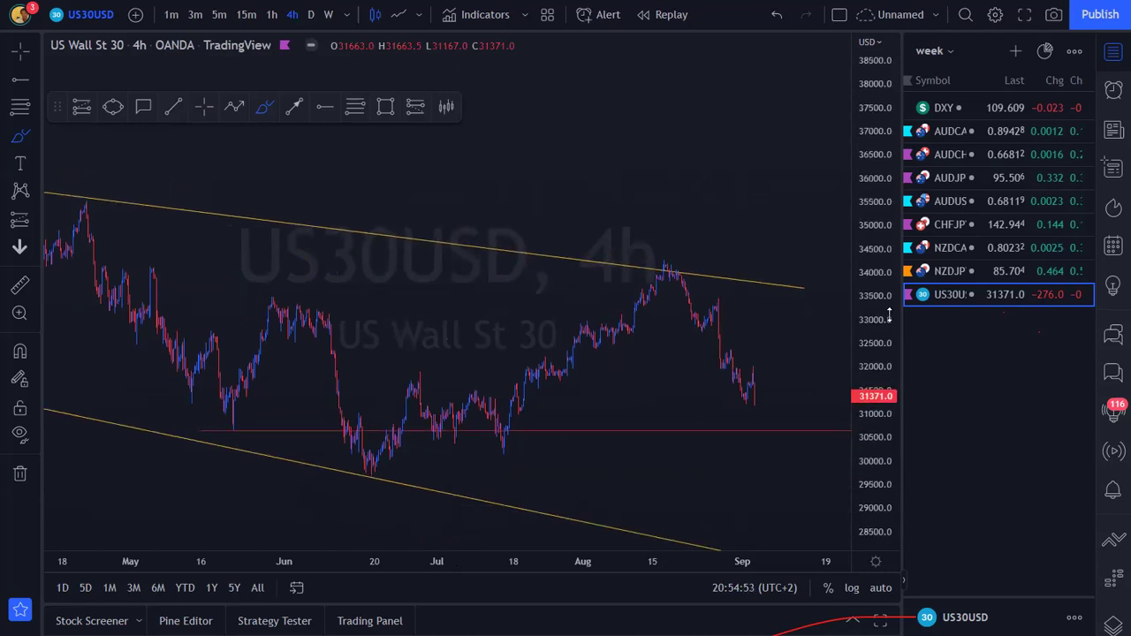
{"action": "mouse_move", "coordinate": [642, 559]}
{"action": "left_mouse_down"}
{"action": "mouse_move", "coordinate": [550, 563]}
{"action": "mouse_move", "coordinate": [640, 540]}
{"action": "left_mouse_up"}
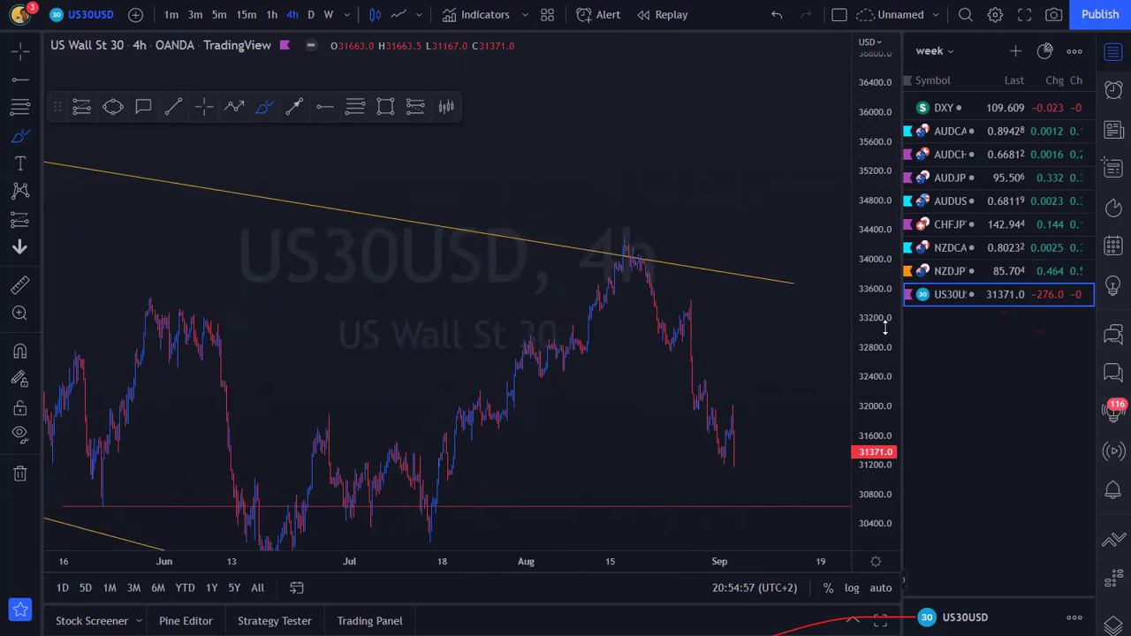
{"action": "left_click_drag", "start_coordinate": [884, 325], "coordinate": [874, 349]}
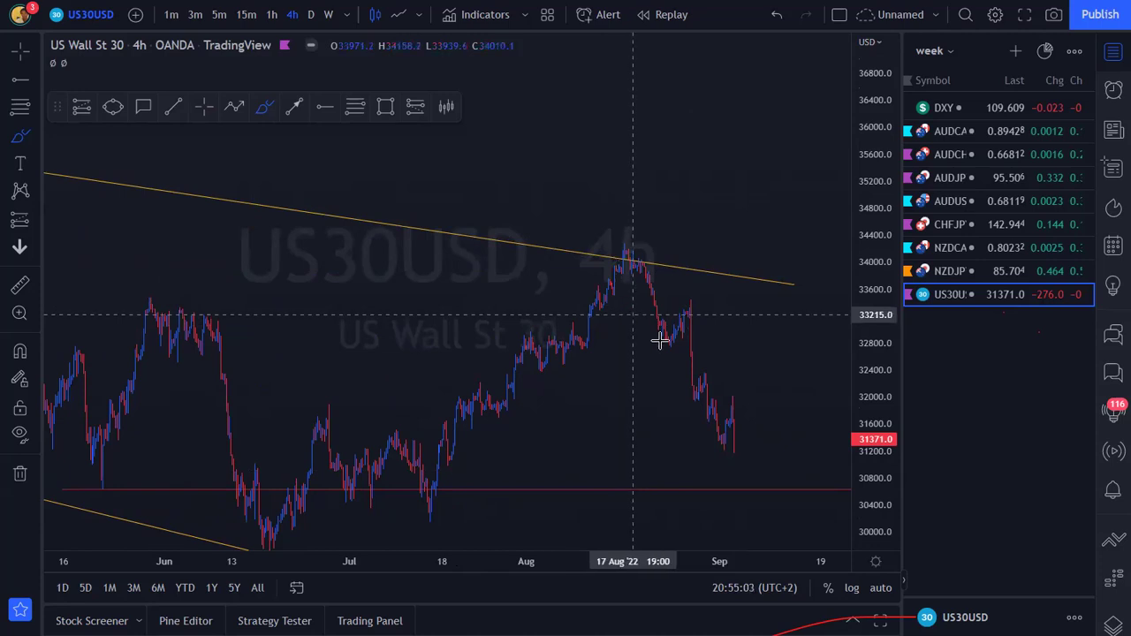
{"action": "scroll", "coordinate": [705, 560], "scroll_direction": "up", "scroll_amount": 3}
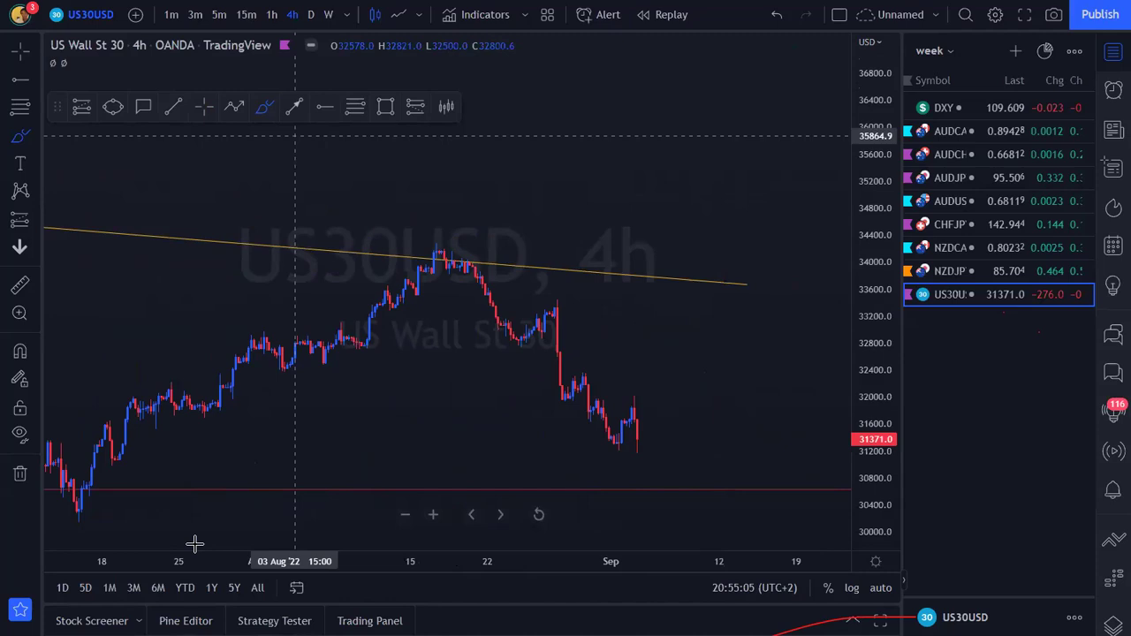
Switch US30USD to the 1h timeframe and examine the mid-July 2022 low around the horizontal ray.
{"action": "type", "text": "60"}
{"action": "key", "text": "Return"}
{"action": "left_click_drag", "start_coordinate": [599, 556], "coordinate": [791, 552]}
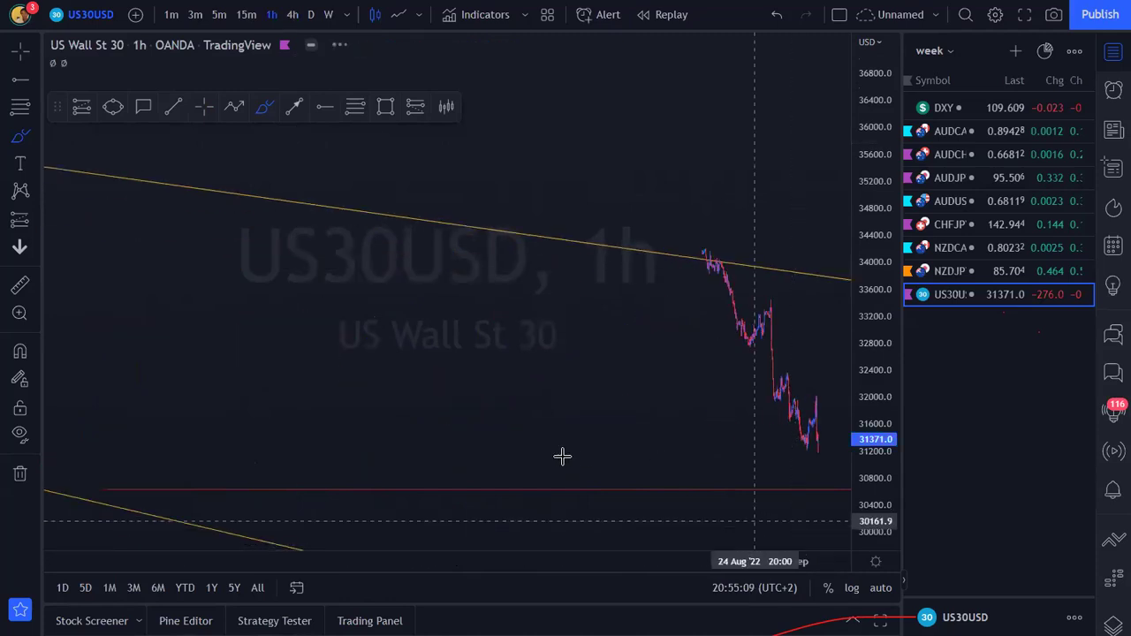
{"action": "left_click_drag", "start_coordinate": [498, 570], "coordinate": [299, 563]}
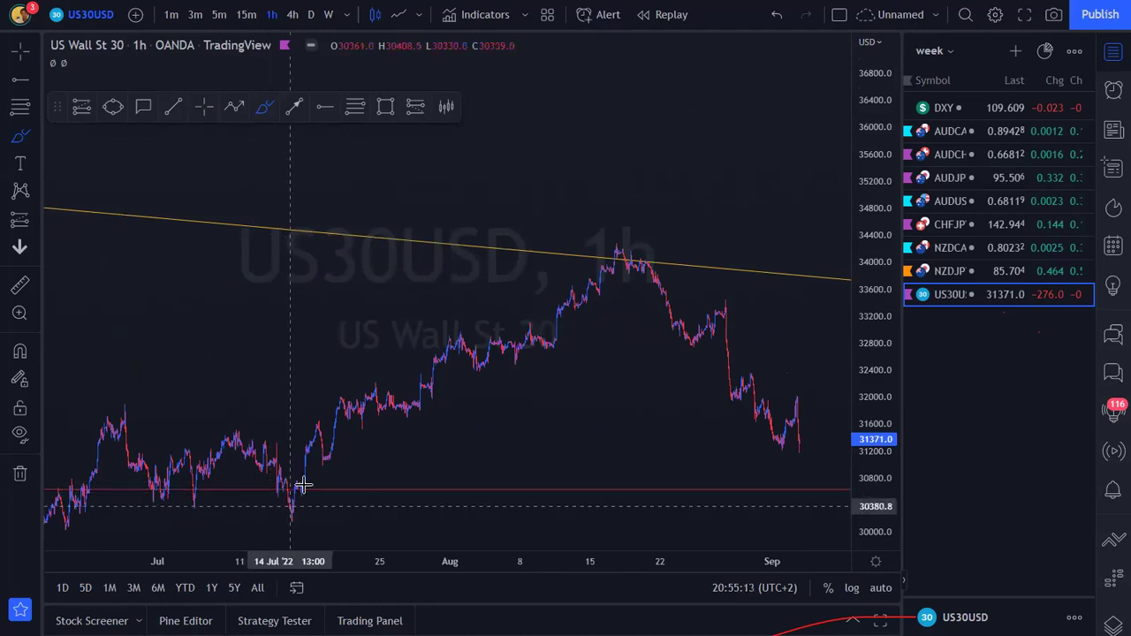
{"action": "left_click_drag", "start_coordinate": [323, 562], "coordinate": [99, 556]}
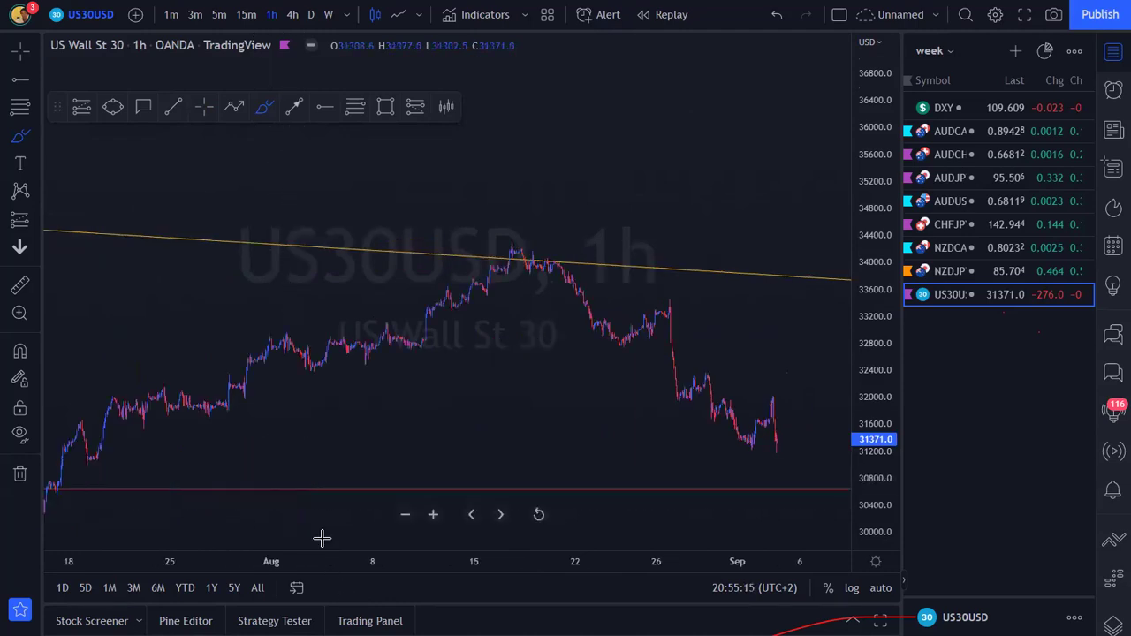
{"action": "left_click", "coordinate": [205, 106]}
{"action": "mouse_move", "coordinate": [162, 221]}
{"action": "left_mouse_down"}
{"action": "mouse_move", "coordinate": [492, 238]}
{"action": "mouse_move", "coordinate": [542, 253]}
{"action": "left_mouse_up"}
{"action": "left_click_drag", "start_coordinate": [889, 465], "coordinate": [926, 328]}
{"action": "left_click_drag", "start_coordinate": [678, 364], "coordinate": [649, 364]}
{"action": "left_click_drag", "start_coordinate": [666, 449], "coordinate": [773, 445]}
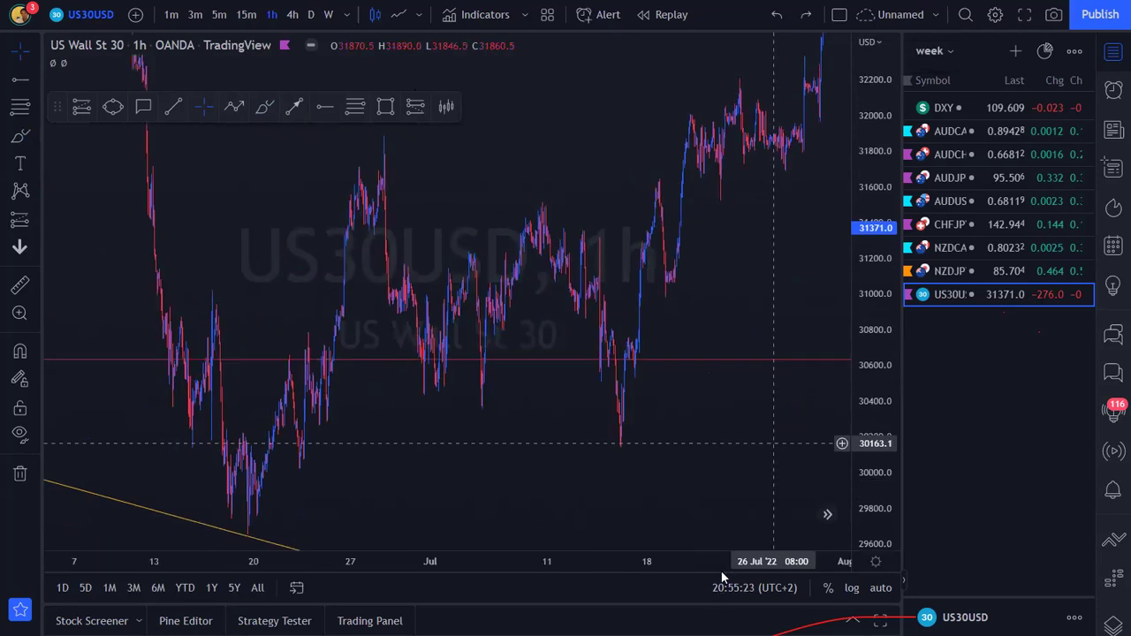
{"action": "left_click_drag", "start_coordinate": [717, 564], "coordinate": [444, 550]}
{"action": "scroll", "coordinate": [444, 555], "scroll_direction": "up", "scroll_amount": 3}
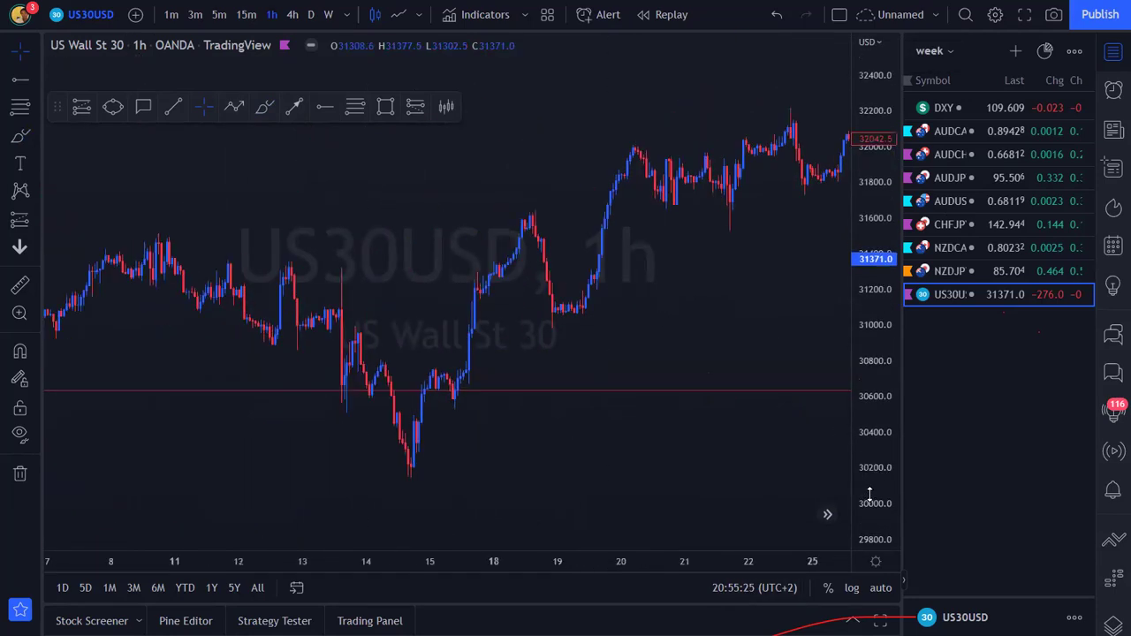
{"action": "left_click_drag", "start_coordinate": [868, 494], "coordinate": [866, 348]}
{"action": "left_click_drag", "start_coordinate": [687, 265], "coordinate": [706, 267]}
On US30USD's 15m chart, mark a three-level zone from about 30,753 down to 30,706 at the 15 July candle preceding the rally.
{"action": "left_click", "coordinate": [247, 14]}
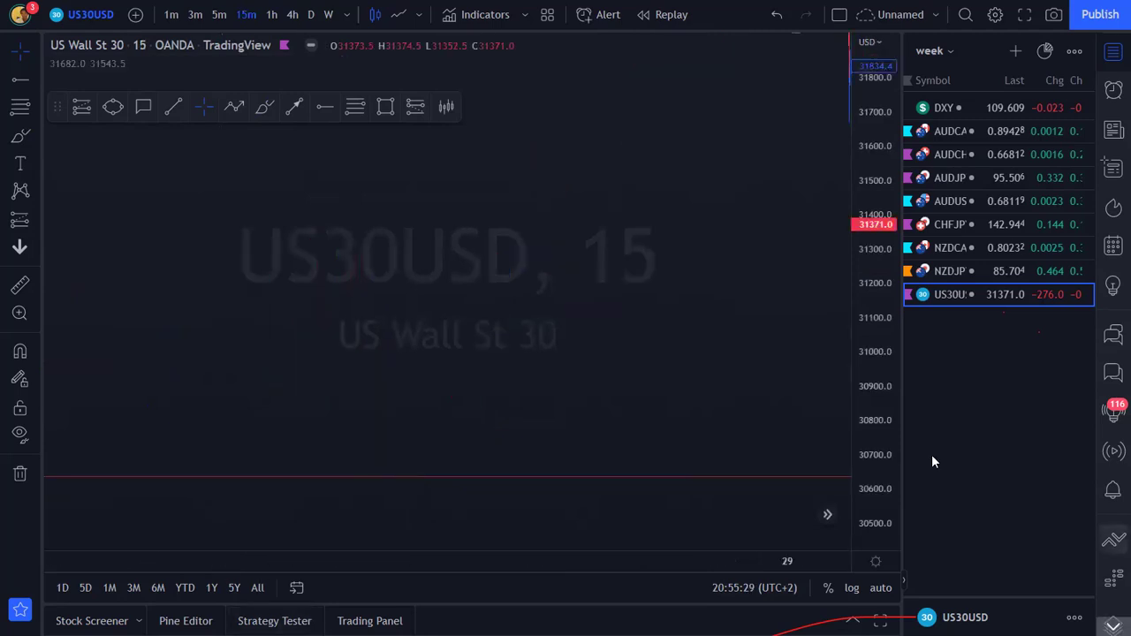
{"action": "left_click_drag", "start_coordinate": [714, 303], "coordinate": [727, 303]}
{"action": "left_click_drag", "start_coordinate": [291, 350], "coordinate": [782, 303]}
{"action": "left_click_drag", "start_coordinate": [378, 288], "coordinate": [489, 291]}
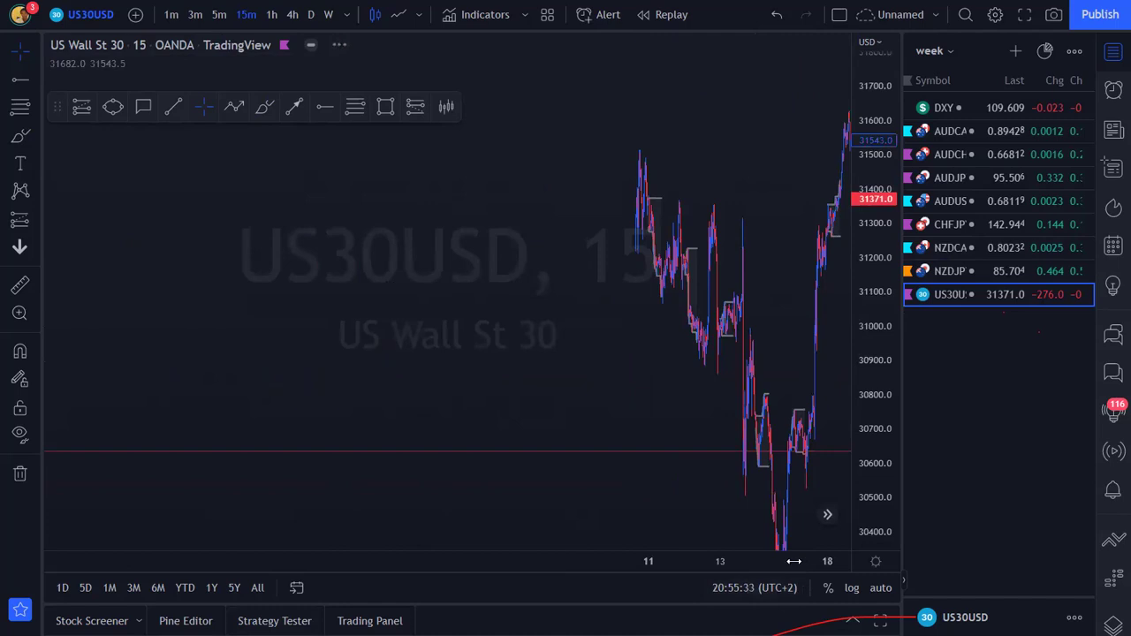
{"action": "left_click_drag", "start_coordinate": [795, 562], "coordinate": [502, 546]}
{"action": "left_click_drag", "start_coordinate": [663, 418], "coordinate": [662, 380]}
{"action": "left_click_drag", "start_coordinate": [898, 408], "coordinate": [887, 177]}
{"action": "left_click_drag", "start_coordinate": [683, 389], "coordinate": [692, 160]}
{"action": "left_click", "coordinate": [355, 107]}
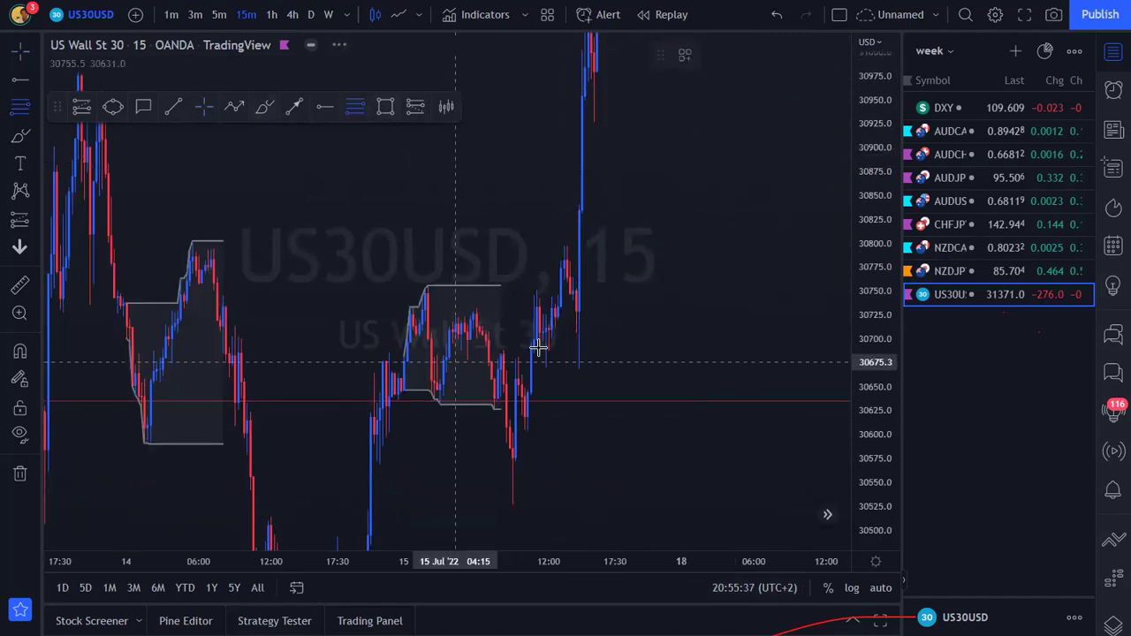
{"action": "left_click", "coordinate": [578, 288]}
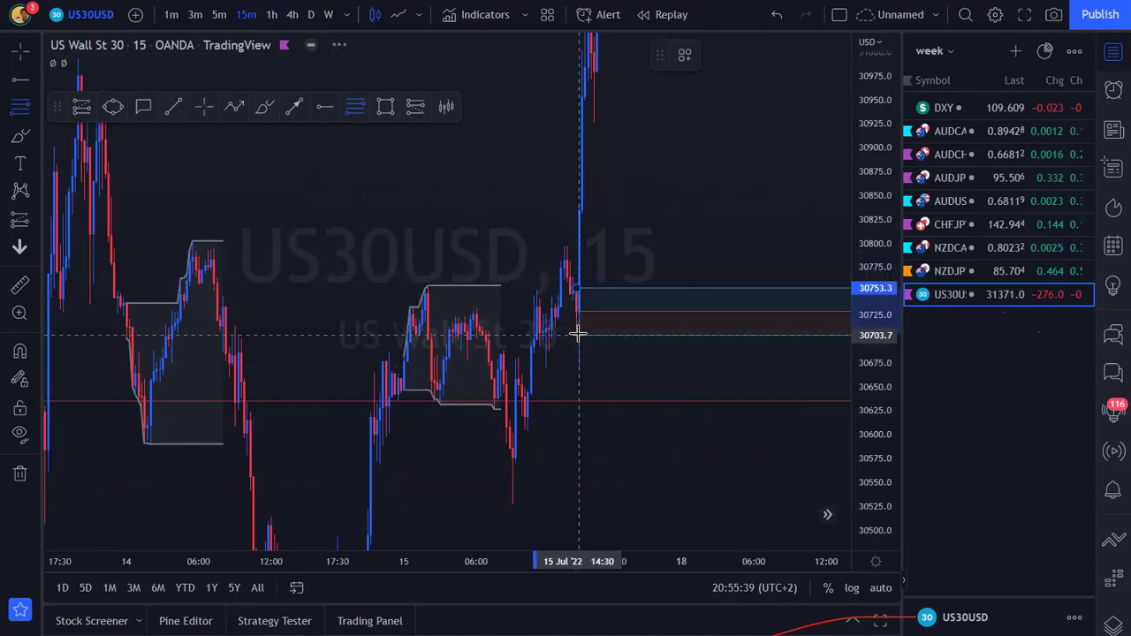
{"action": "left_click", "coordinate": [576, 332]}
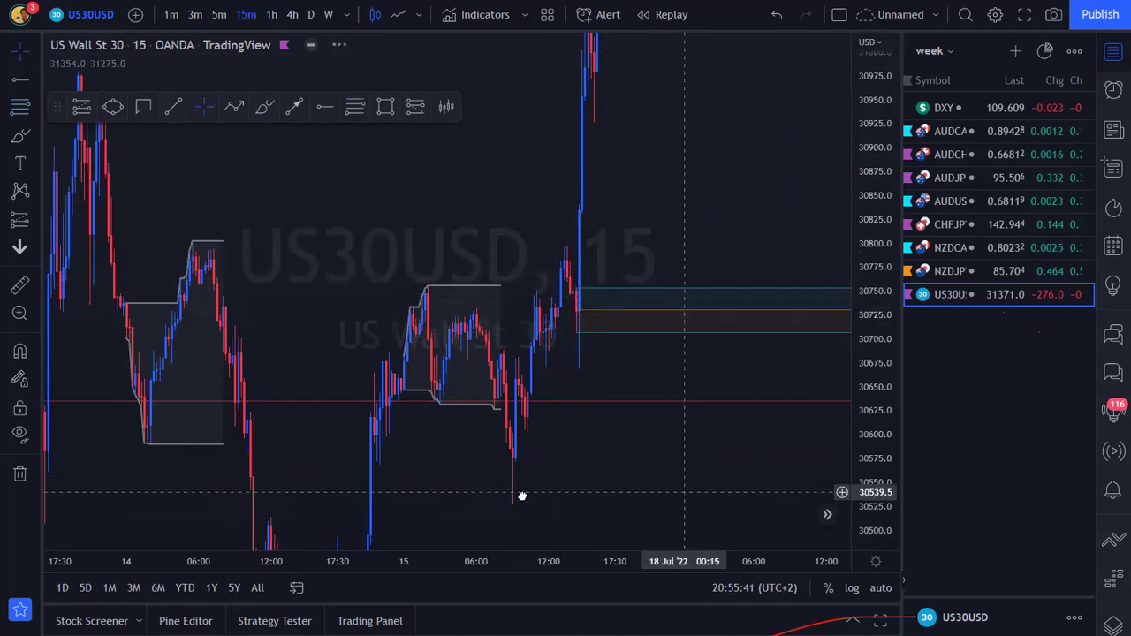
Return US30USD to the 4h timeframe and review recent price against the marked zone and horizontal ray.
{"action": "left_click_drag", "start_coordinate": [522, 497], "coordinate": [55, 519]}
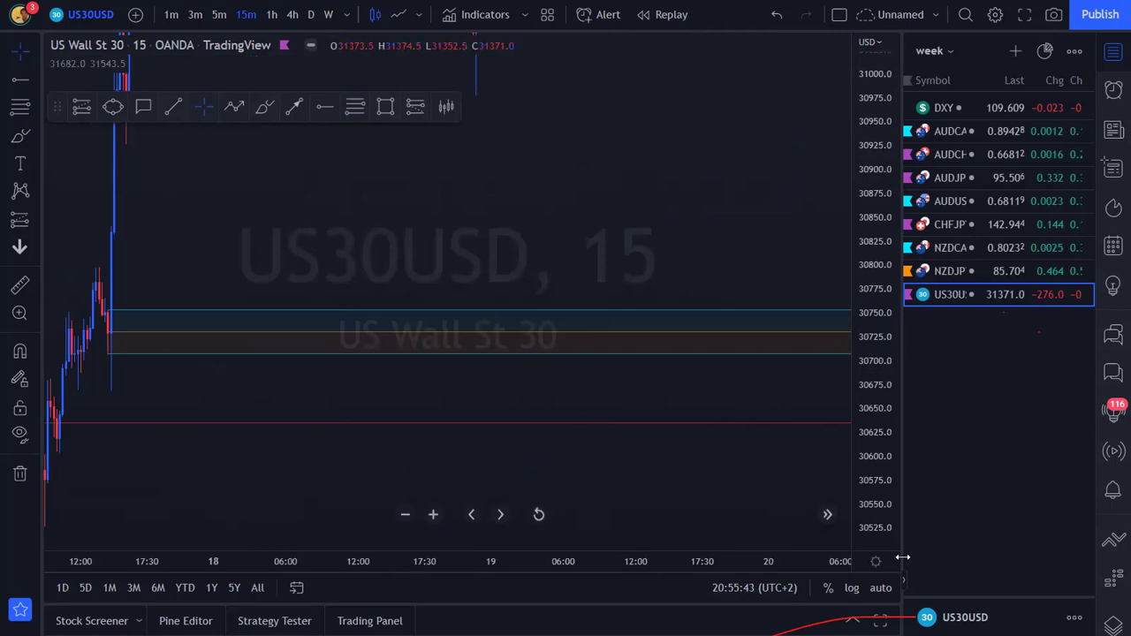
{"action": "left_click_drag", "start_coordinate": [177, 561], "coordinate": [903, 557]}
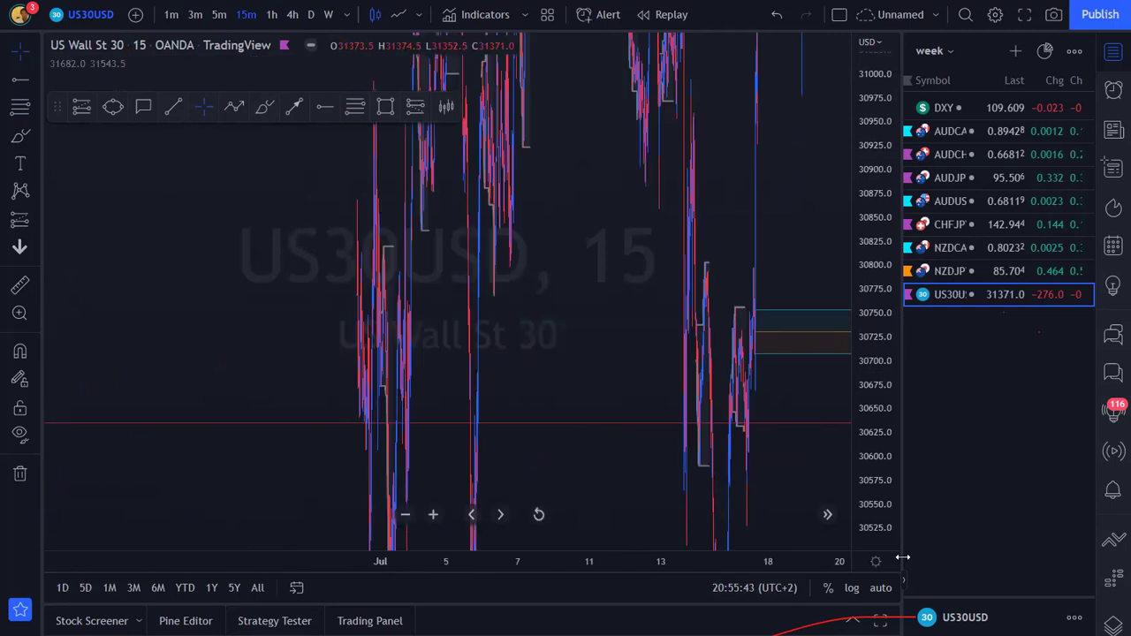
{"action": "left_click", "coordinate": [292, 15]}
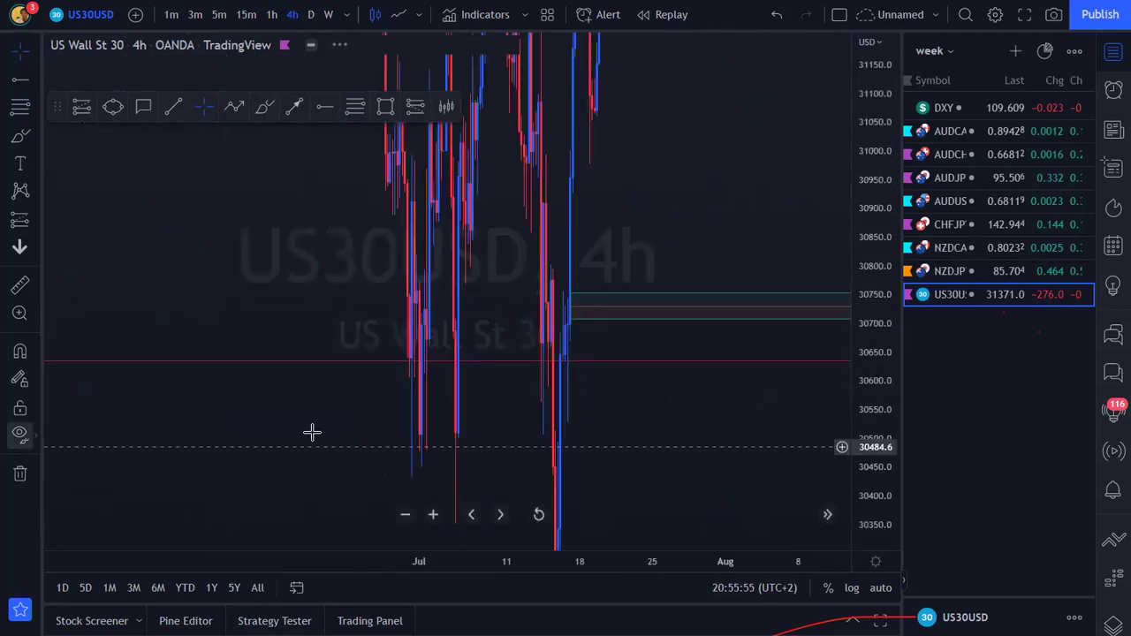
{"action": "left_click_drag", "start_coordinate": [625, 495], "coordinate": [559, 610]}
{"action": "left_click_drag", "start_coordinate": [766, 319], "coordinate": [74, 326]}
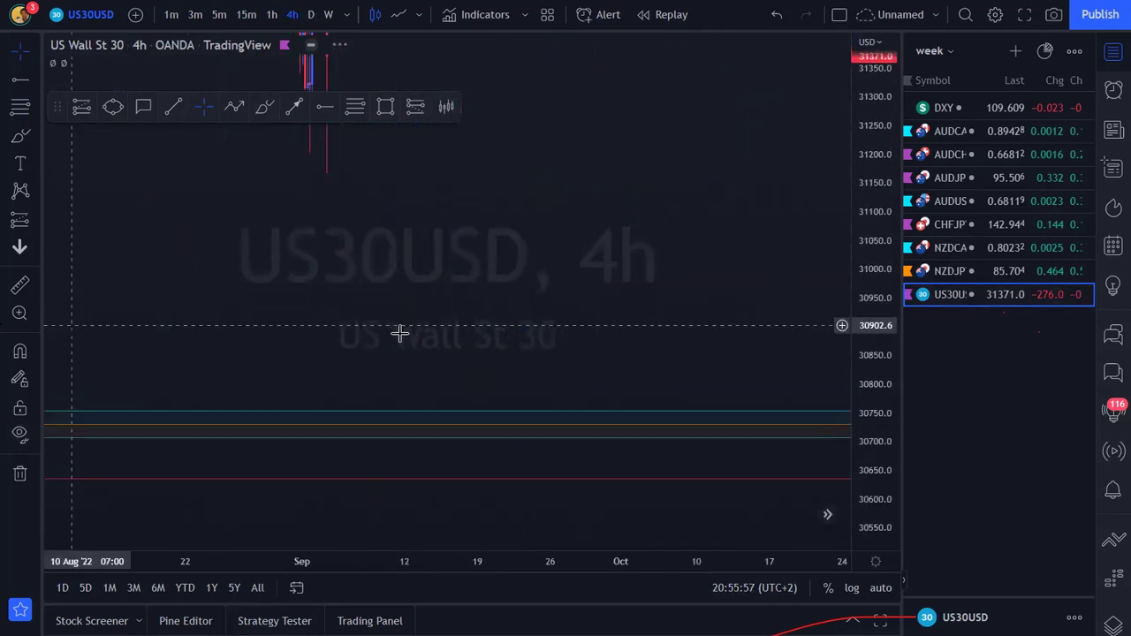
{"action": "left_click", "coordinate": [538, 515]}
{"action": "left_click_drag", "start_coordinate": [709, 427], "coordinate": [660, 400]}
{"action": "left_click_drag", "start_coordinate": [566, 558], "coordinate": [755, 541]}
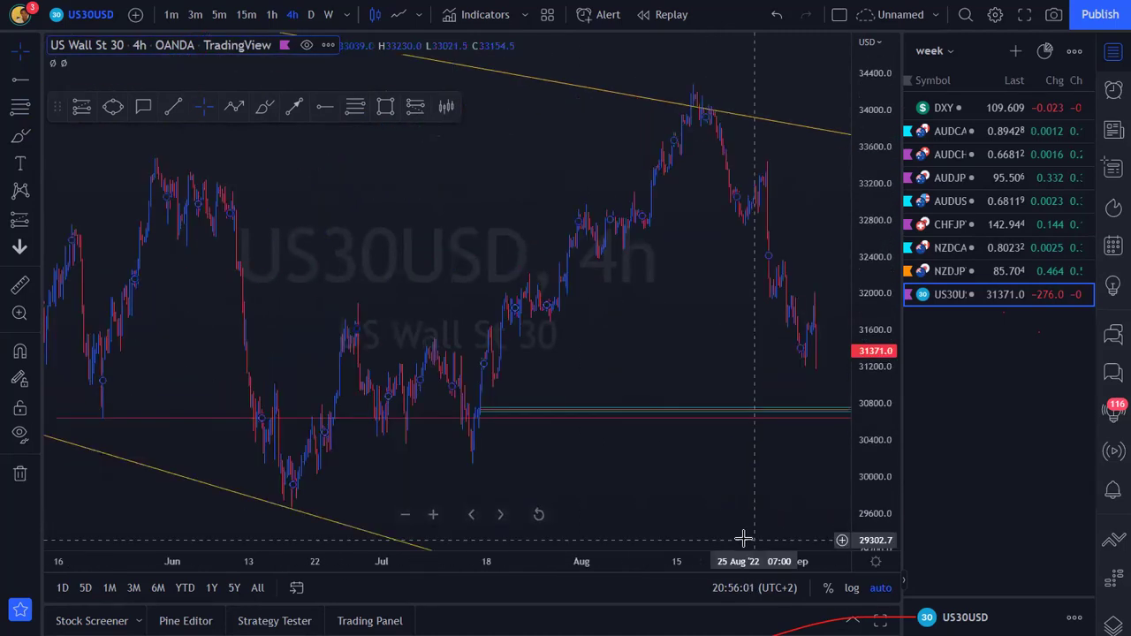
{"action": "scroll", "coordinate": [753, 541], "scroll_direction": "up", "scroll_amount": 5}
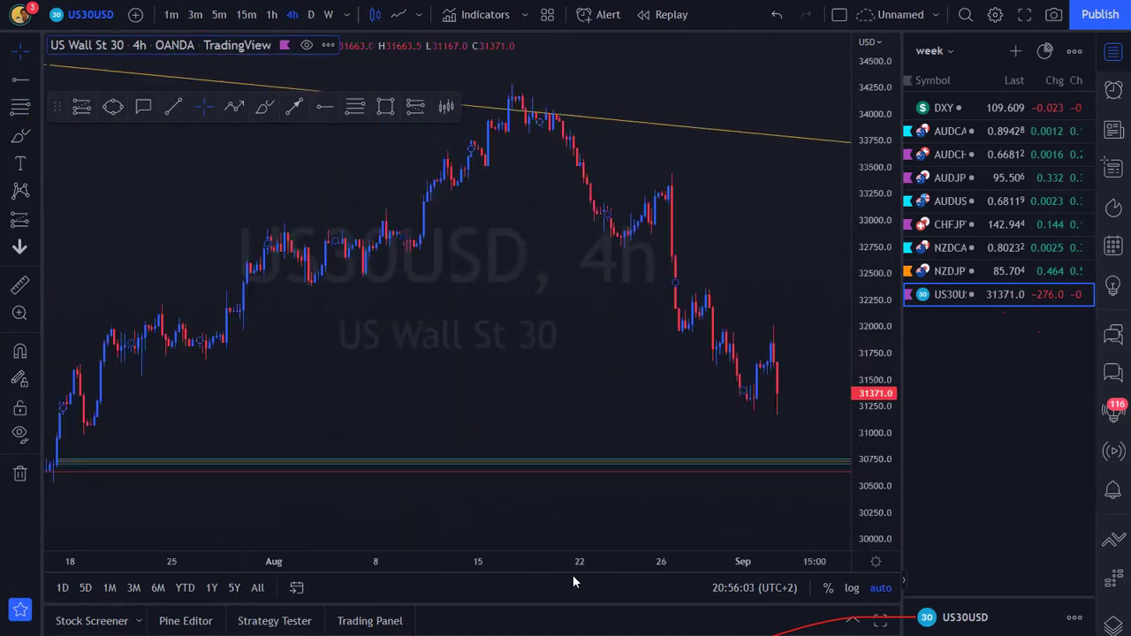
{"action": "left_click_drag", "start_coordinate": [613, 572], "coordinate": [626, 559]}
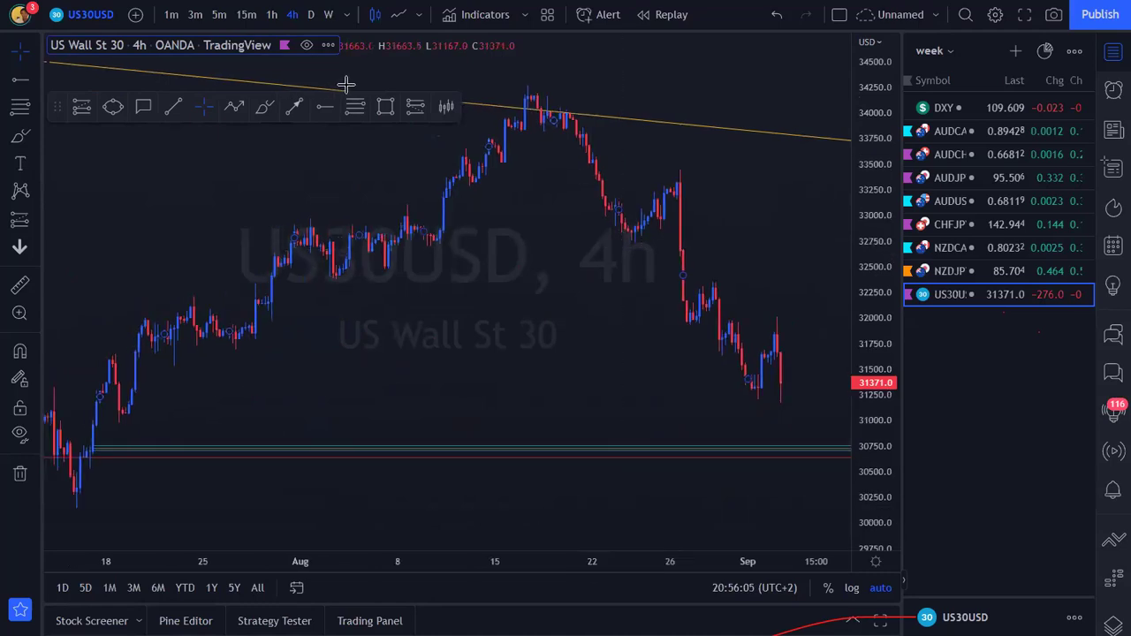
Brush the expected US30USD path: a pullback to the short upper level, a drop into the circled demand zone, and a rally out.
{"action": "left_click", "coordinate": [268, 107]}
{"action": "left_click_drag", "start_coordinate": [747, 395], "coordinate": [797, 391]}
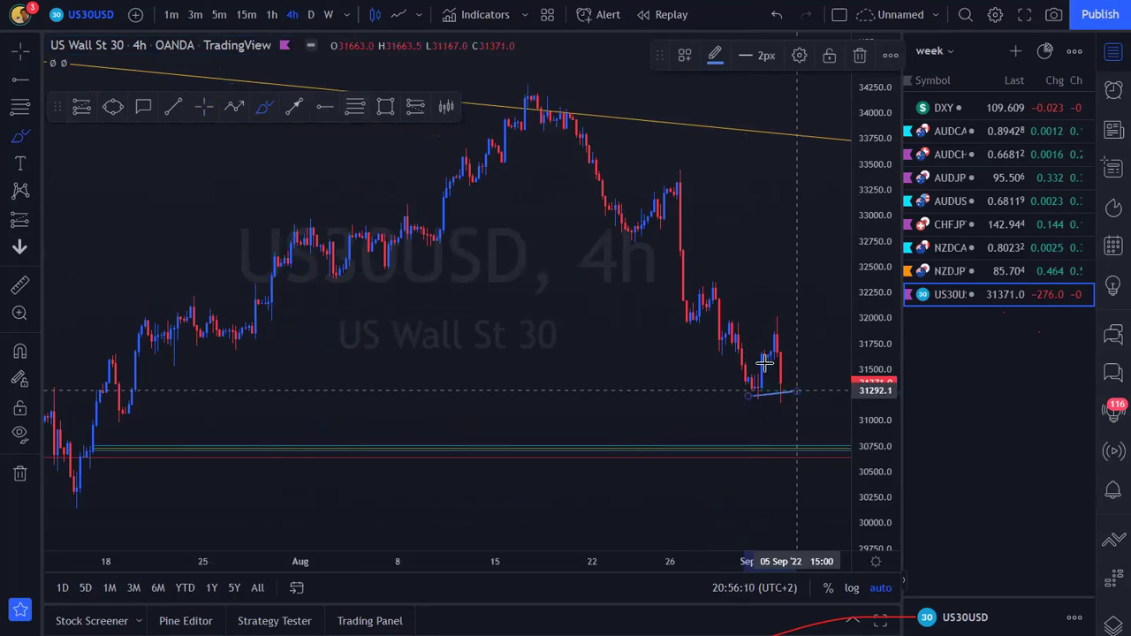
{"action": "mouse_move", "coordinate": [828, 363]}
{"action": "left_mouse_down"}
{"action": "mouse_move", "coordinate": [768, 363]}
{"action": "mouse_move", "coordinate": [809, 363]}
{"action": "left_mouse_up"}
{"action": "left_click_drag", "start_coordinate": [815, 426], "coordinate": [823, 444]}
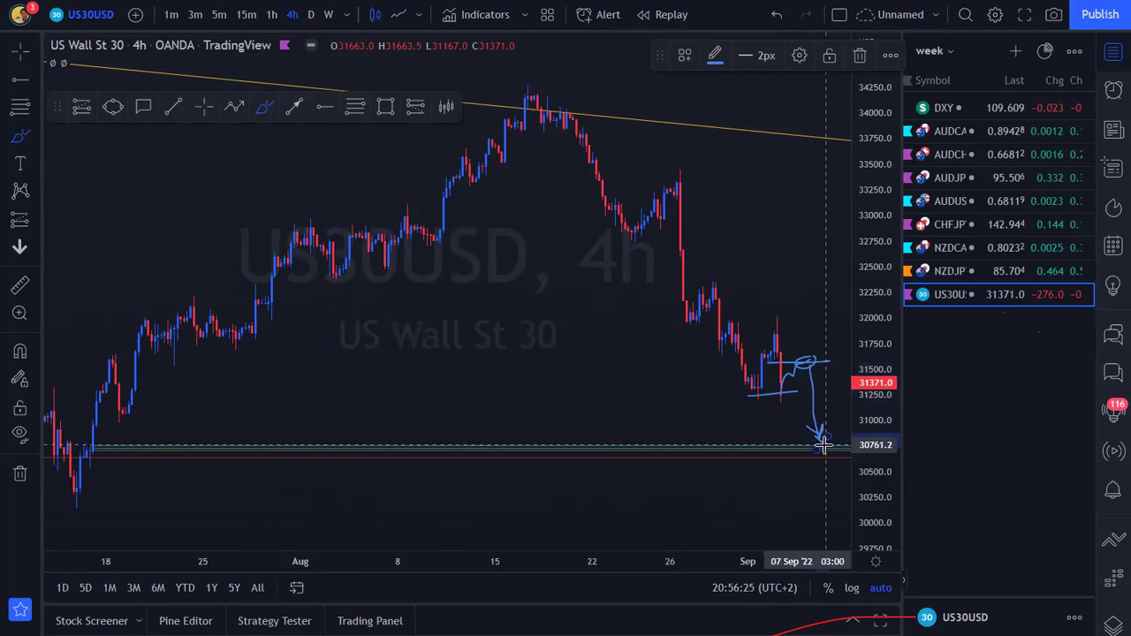
{"action": "mouse_move", "coordinate": [820, 437]}
{"action": "left_mouse_down"}
{"action": "mouse_move", "coordinate": [831, 457]}
{"action": "mouse_move", "coordinate": [796, 434]}
{"action": "mouse_move", "coordinate": [820, 447]}
{"action": "mouse_move", "coordinate": [847, 346]}
{"action": "mouse_move", "coordinate": [838, 369]}
{"action": "left_mouse_up"}
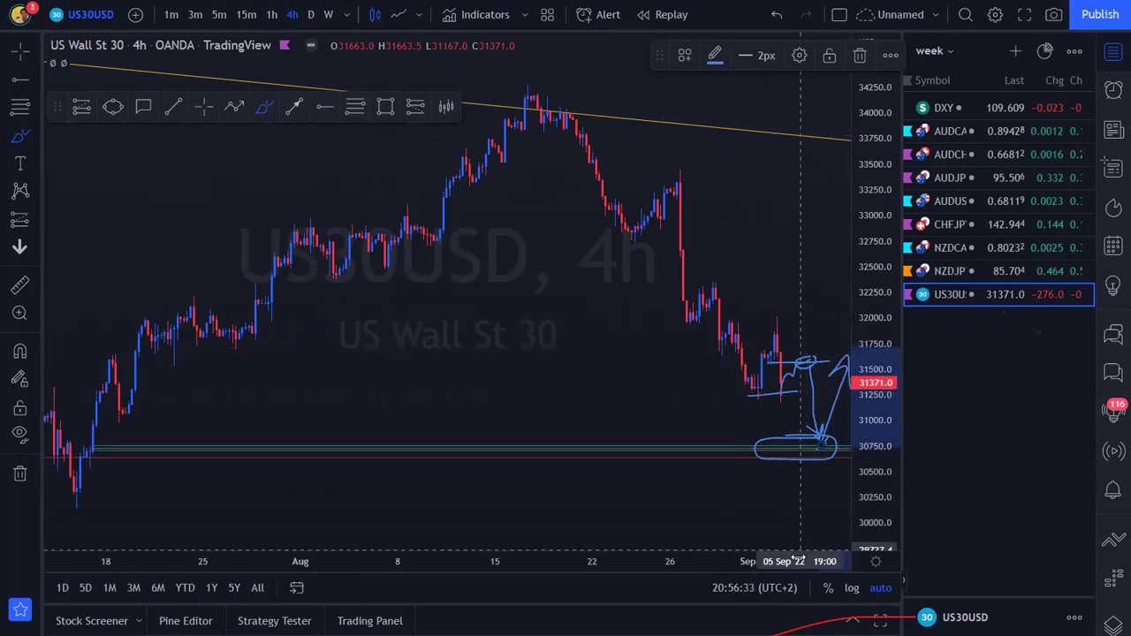
Draw a falling trend line under the recent lows, from about 31,960 on 26 August 2022 to the demand zone around 6 September.
{"action": "scroll", "coordinate": [756, 560], "scroll_direction": "up", "scroll_amount": 3}
{"action": "scroll", "coordinate": [756, 561], "scroll_direction": "down", "scroll_amount": 5}
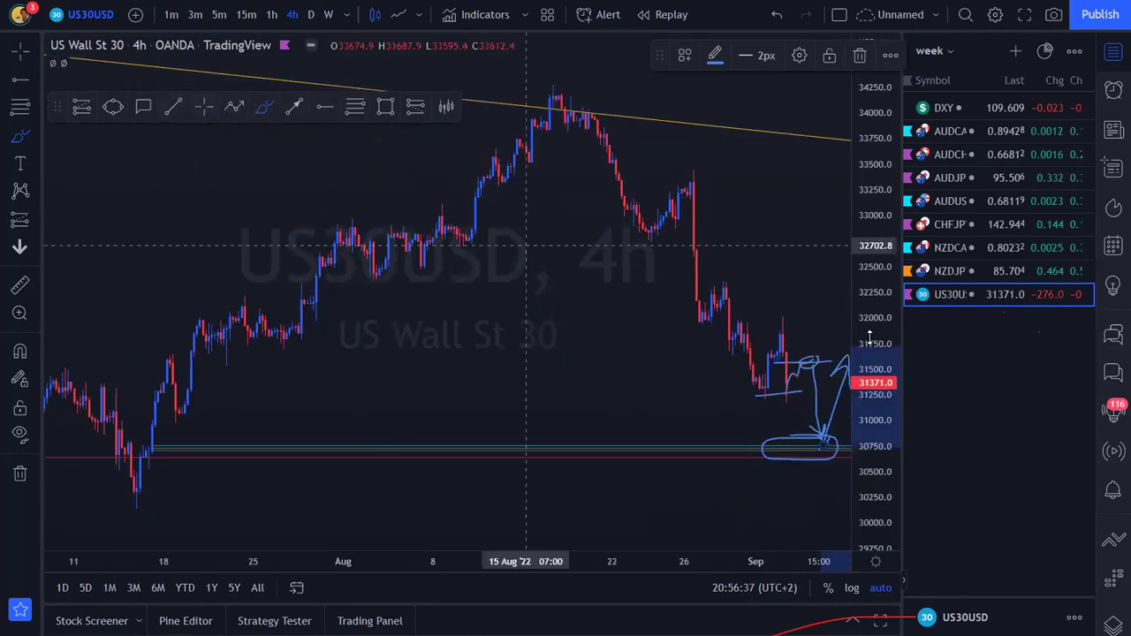
{"action": "left_click", "coordinate": [174, 106]}
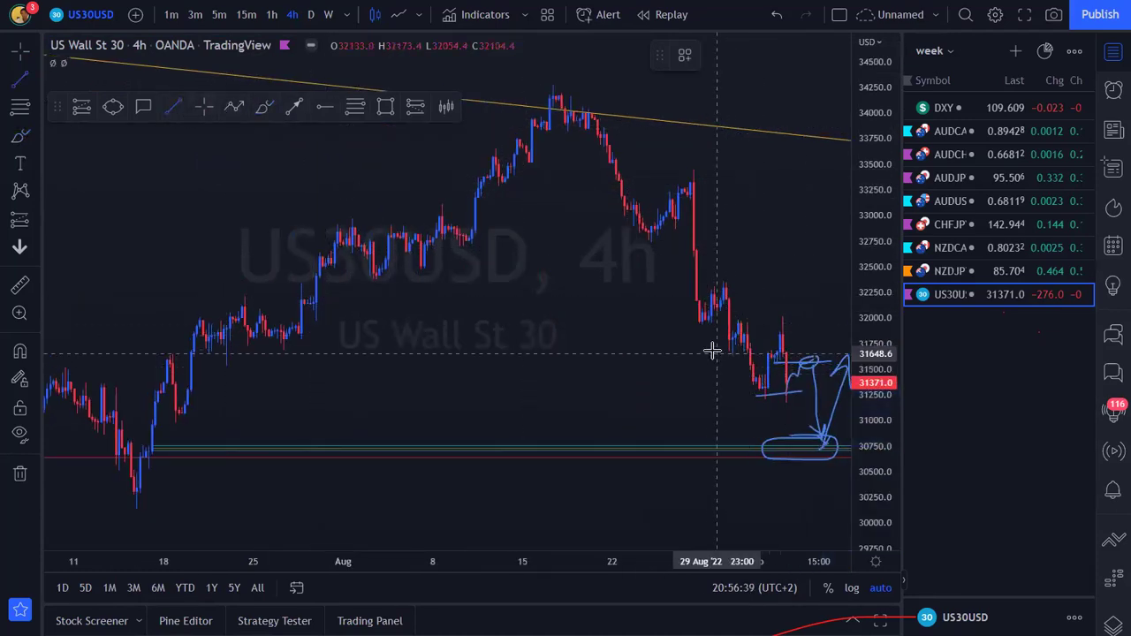
{"action": "left_click", "coordinate": [698, 321]}
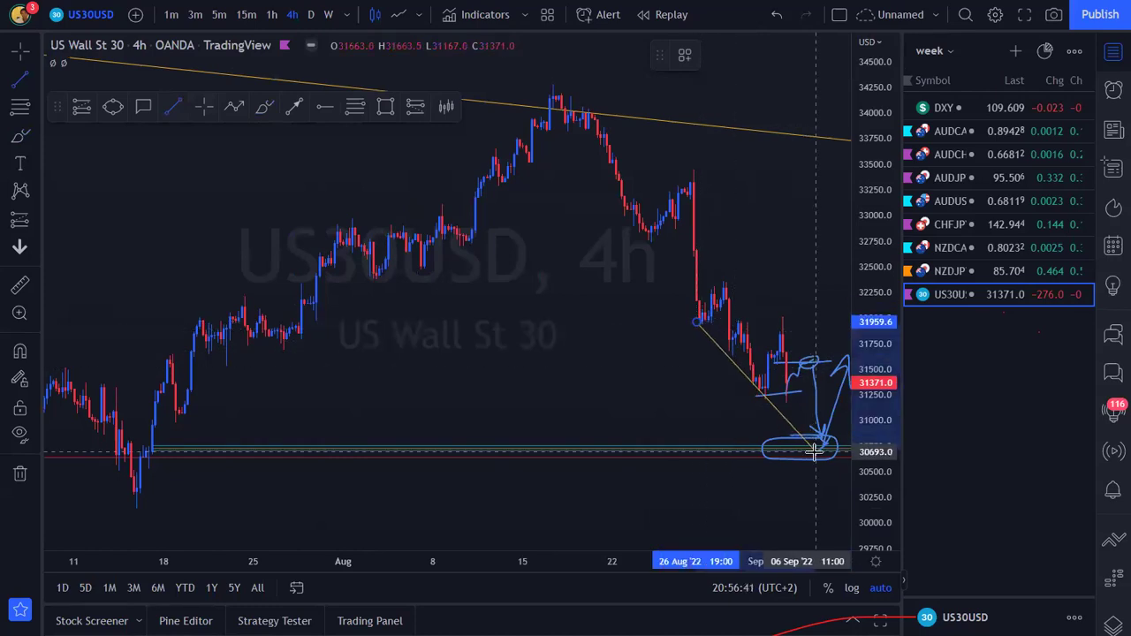
{"action": "left_click", "coordinate": [815, 456]}
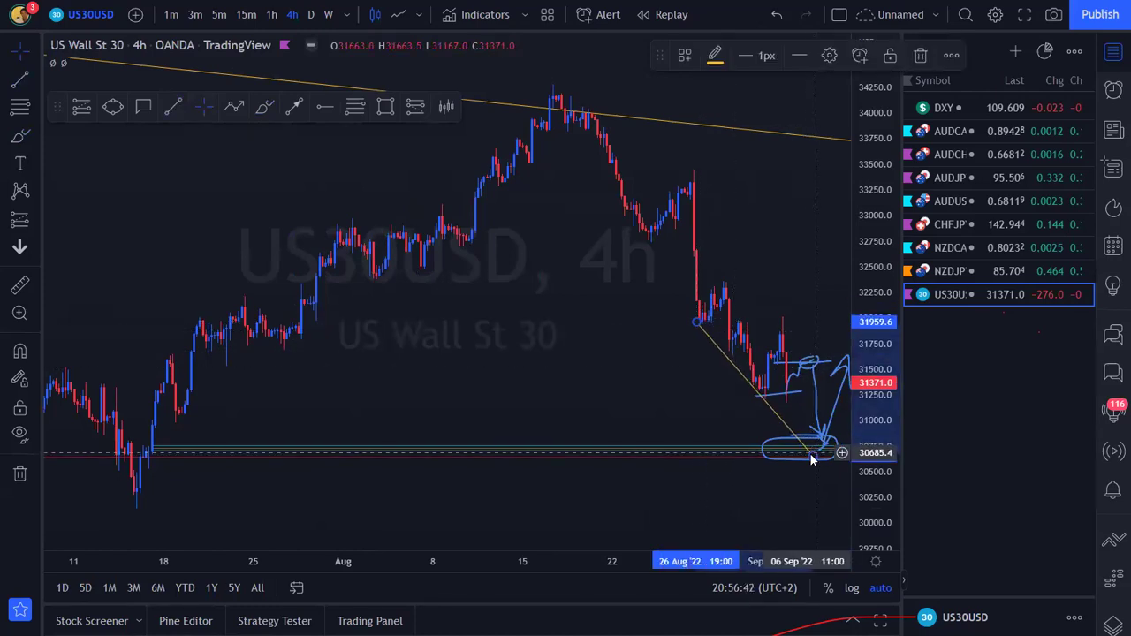